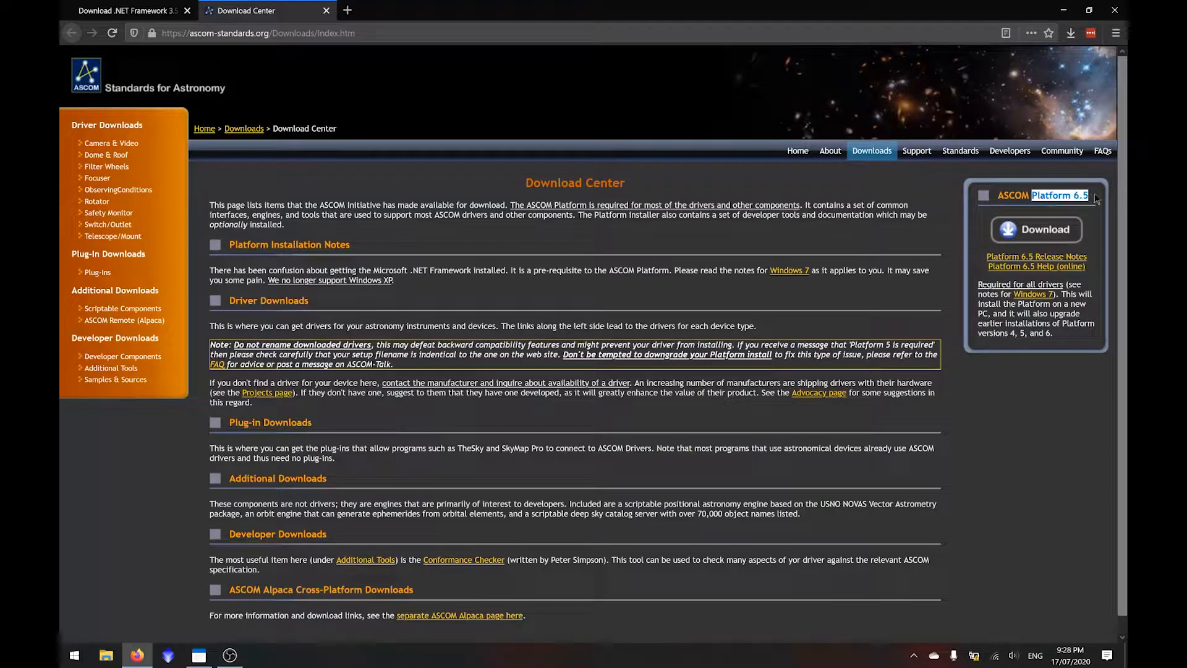
- Run the downloaded ASCOM Platform 6.5 installer with its prerequisites and default options, finishing without rebooting the computer
left_click(1095, 200)
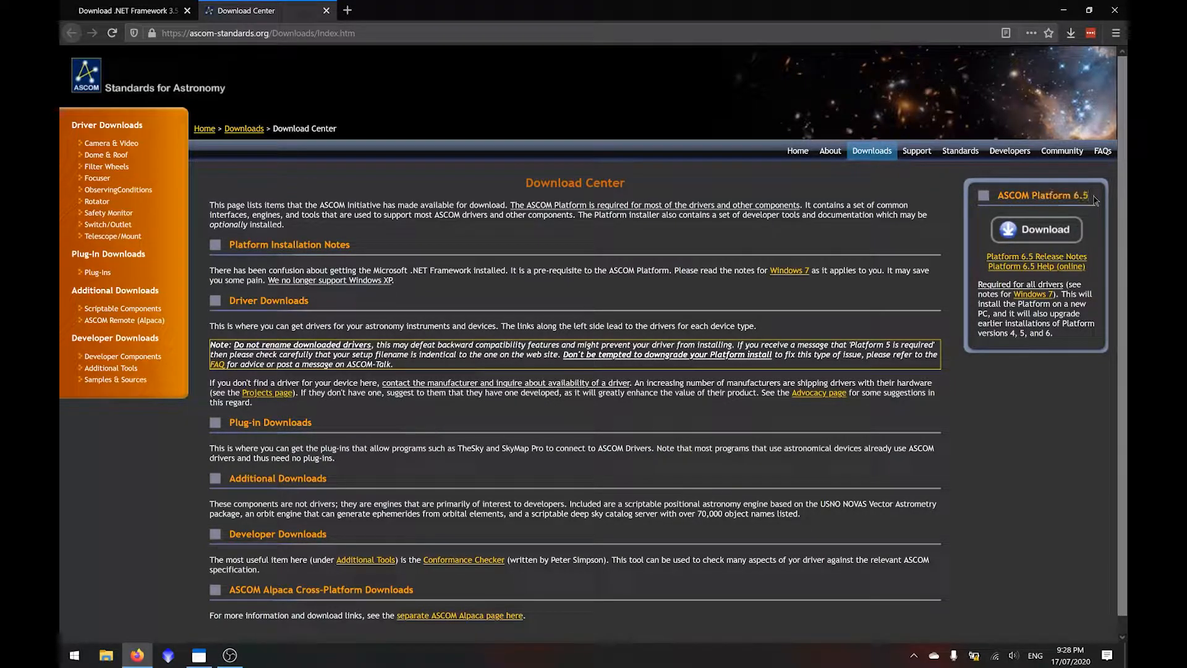
left_click(1071, 31)
left_click(933, 150)
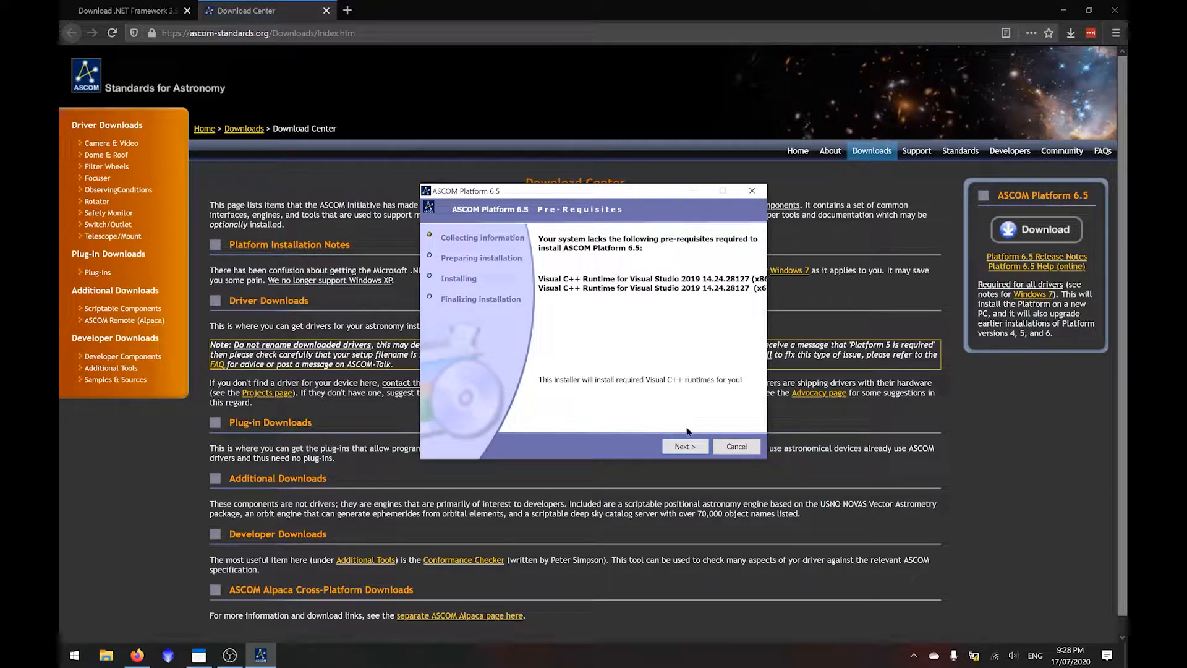
left_click(687, 446)
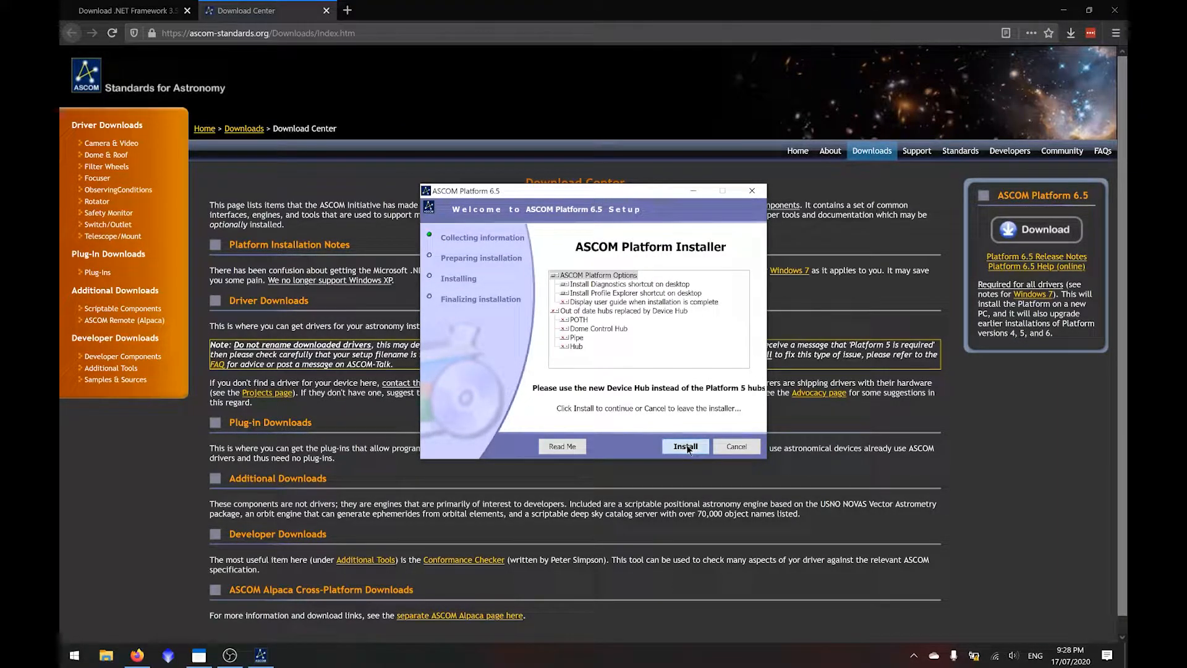
left_click(686, 447)
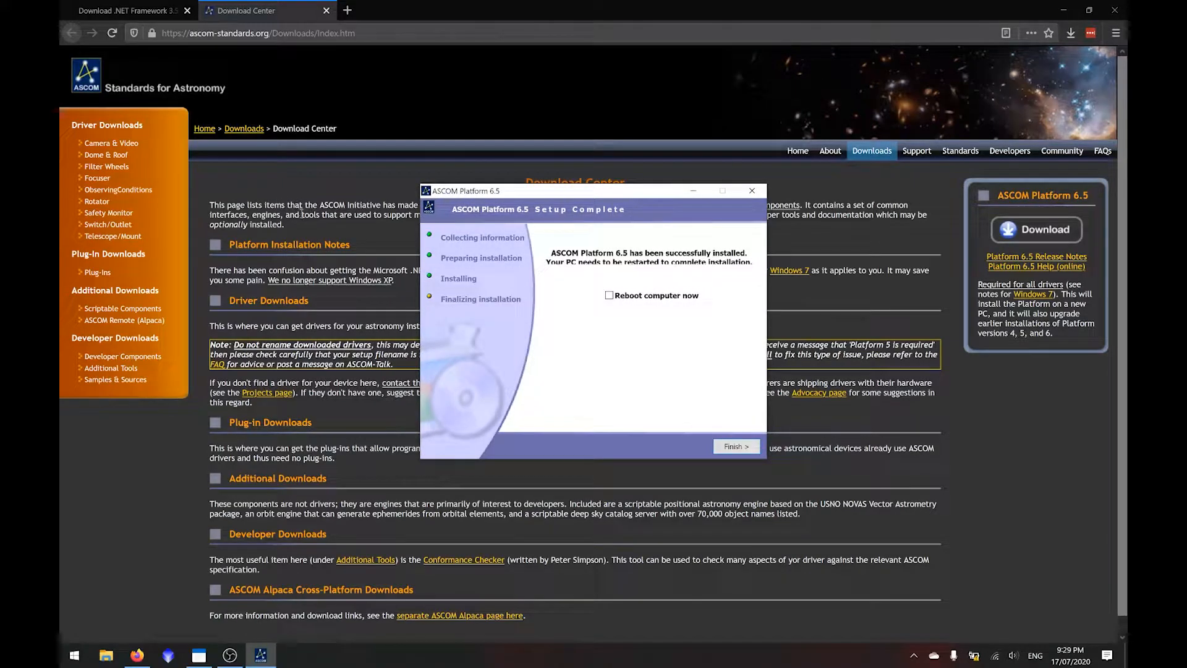
left_click(735, 446)
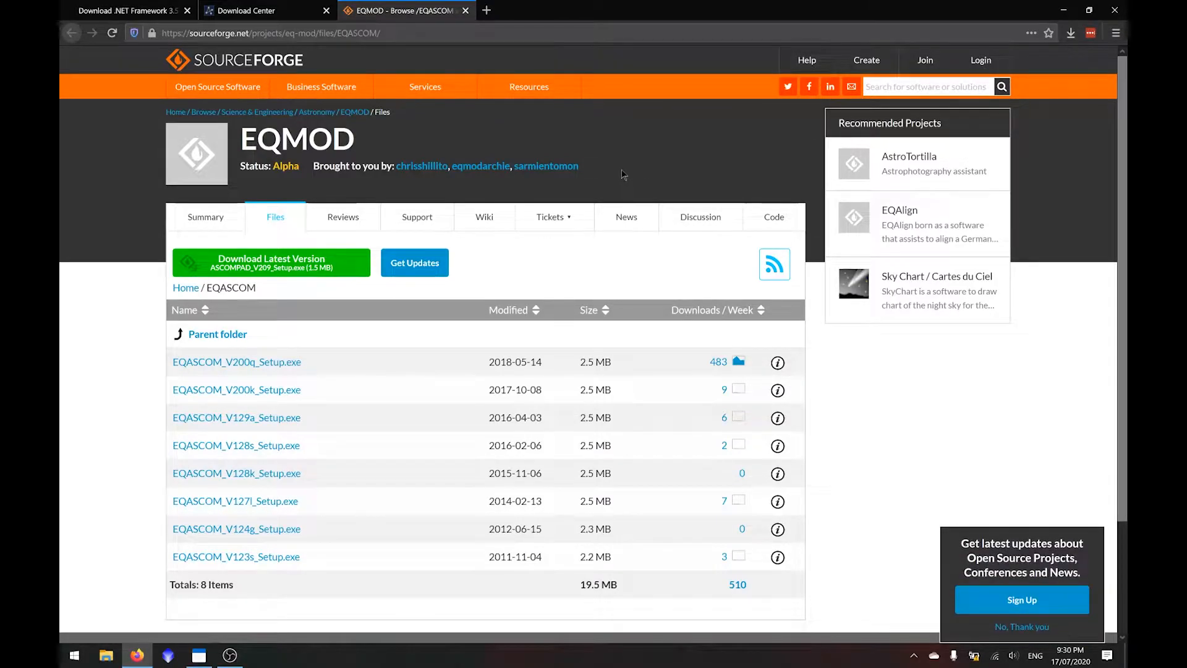
left_click(271, 263)
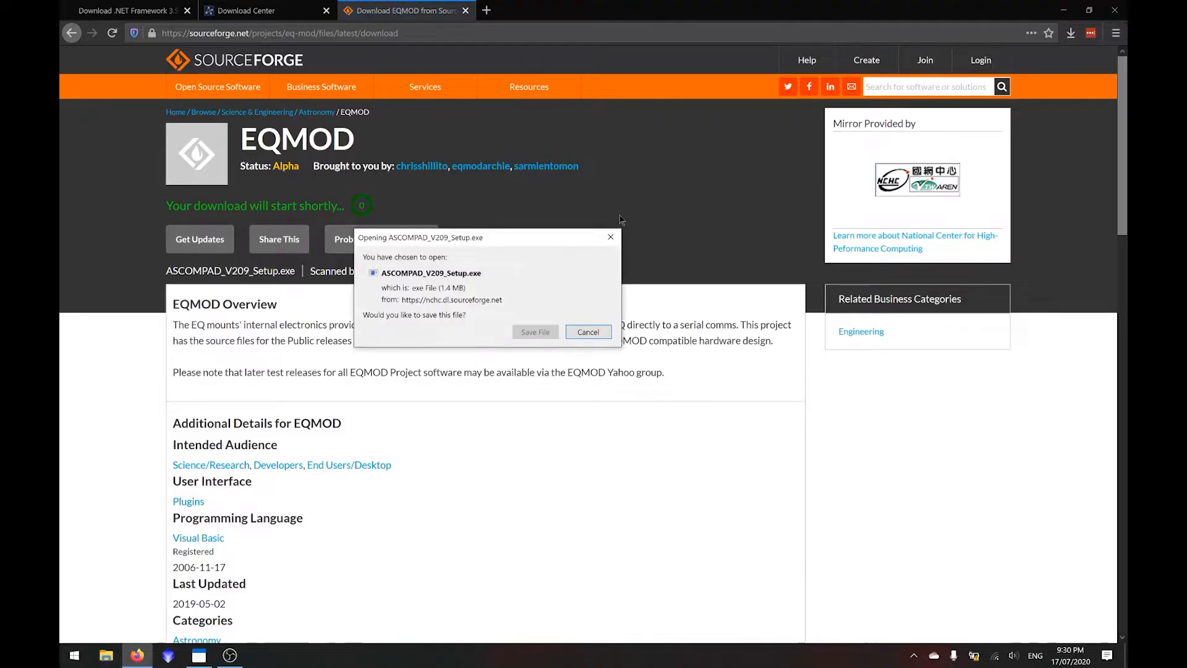
left_click(598, 334)
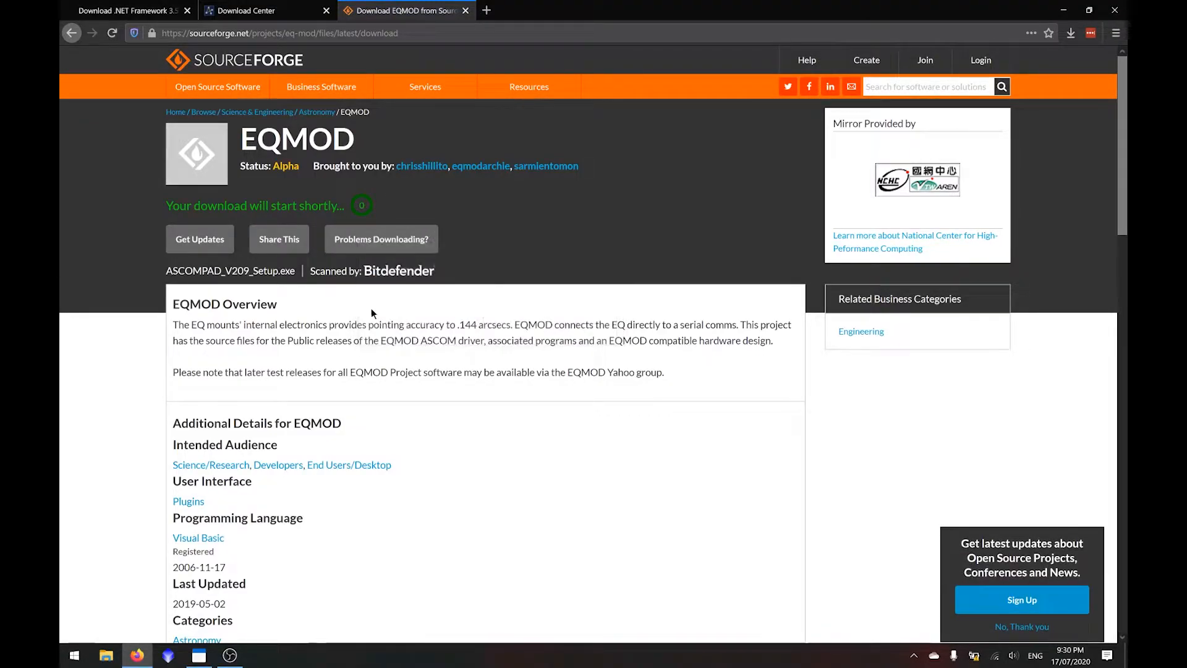
key("alt+Left")
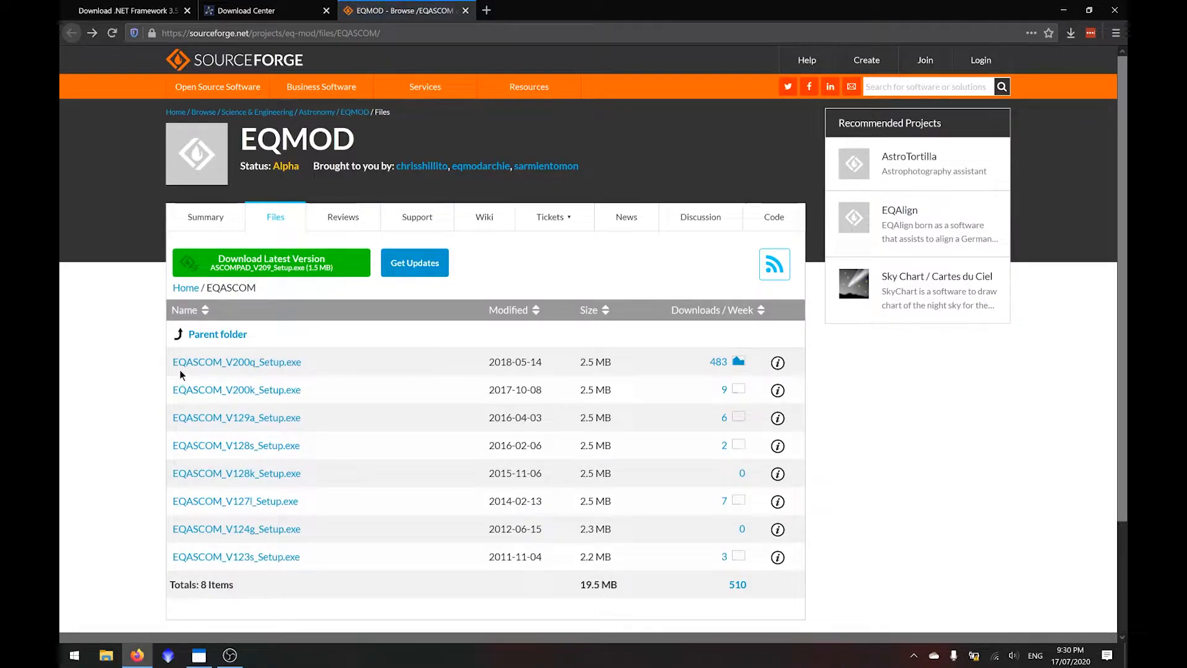
- Download EQASCOM_V200q_Setup.exe from the EQMOD project's EQASCOM files and save it
left_click_drag(172, 363, 310, 366)
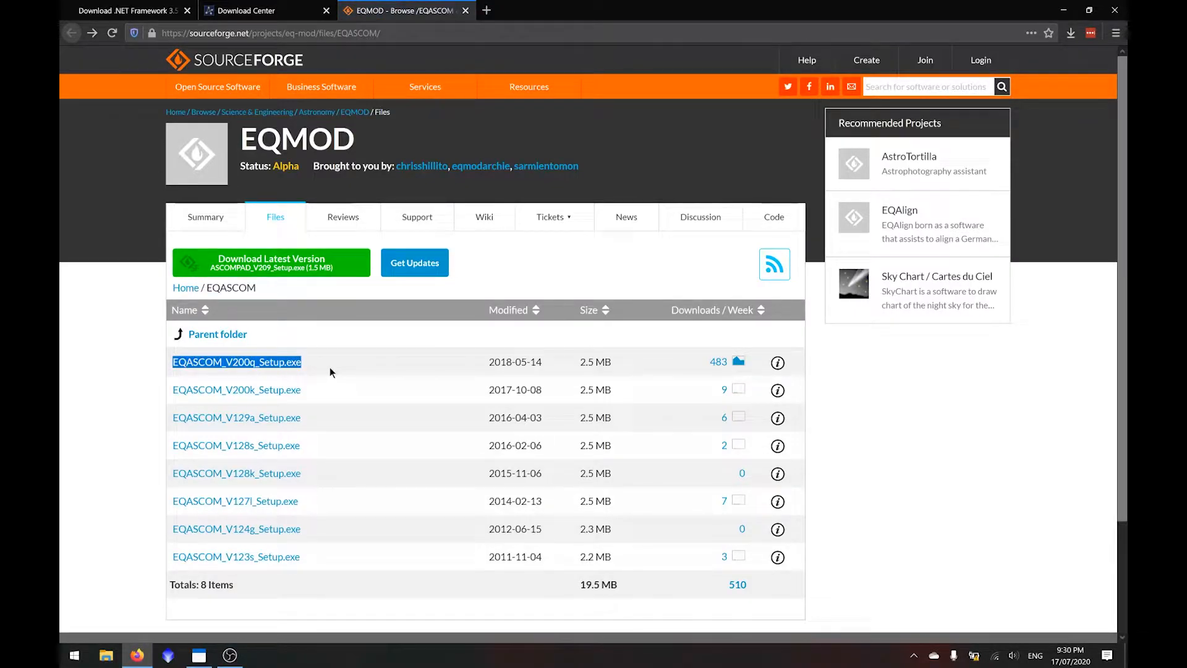
left_click(336, 364)
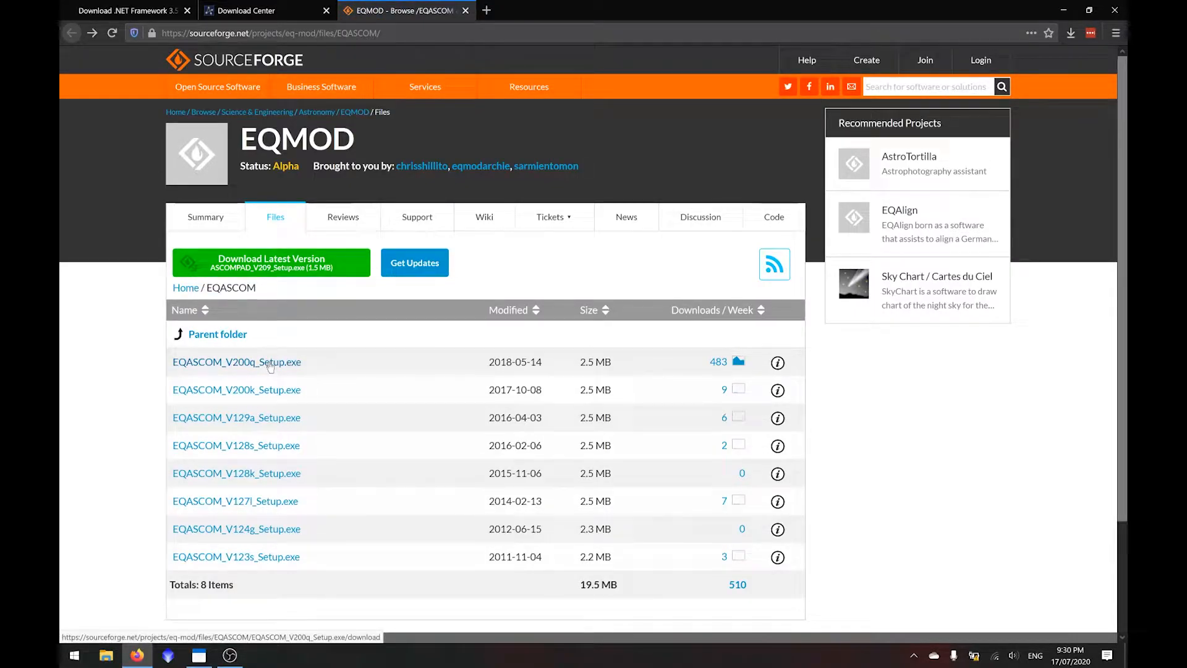
left_click(270, 365)
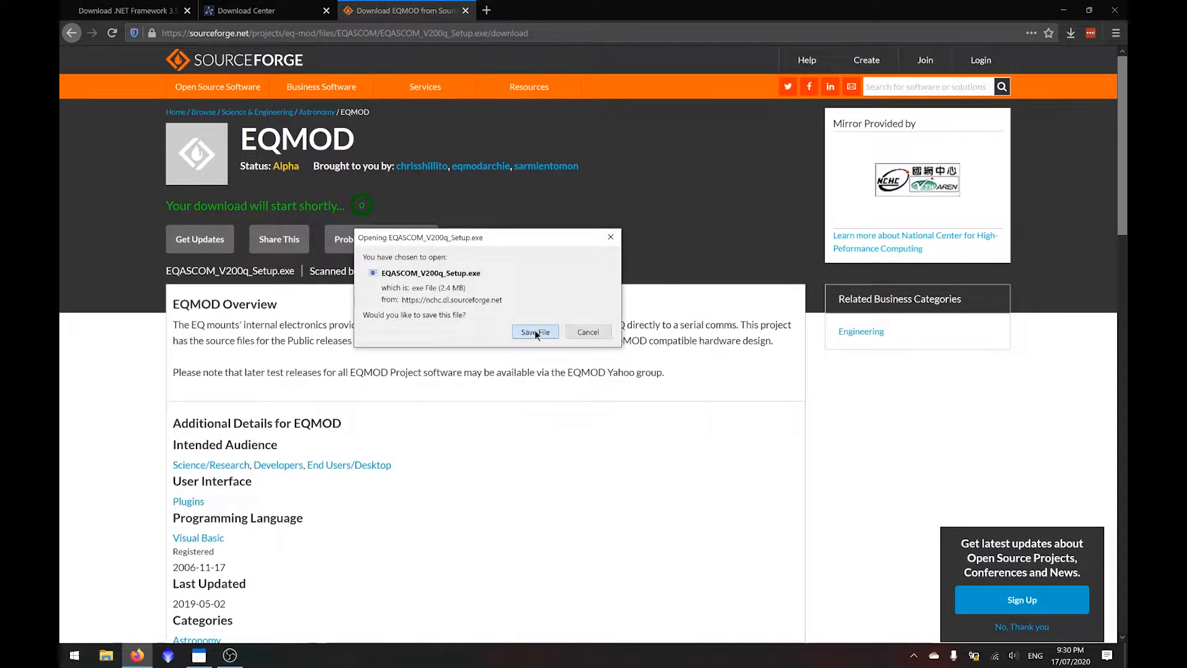
left_click(534, 332)
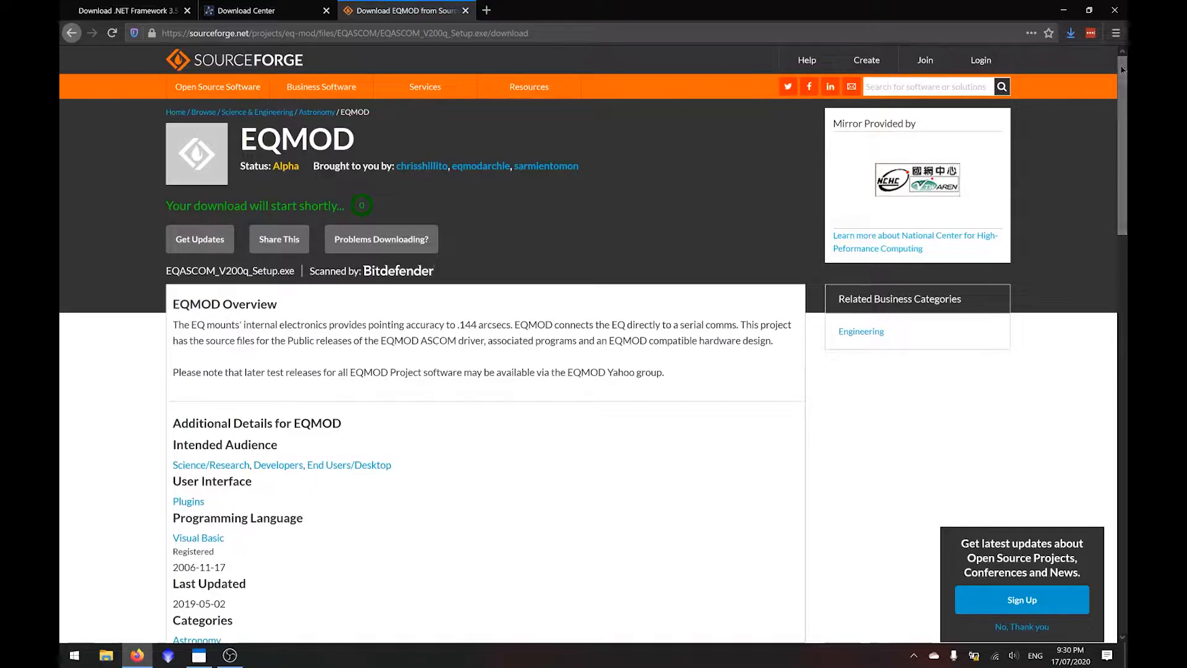
- Install the EQMOD EQASCOM Telescope Driver from the downloaded setup file with sample scripts, skipping the release notes and EQMOD_Doc.pdf
left_click(1071, 33)
left_click(926, 61)
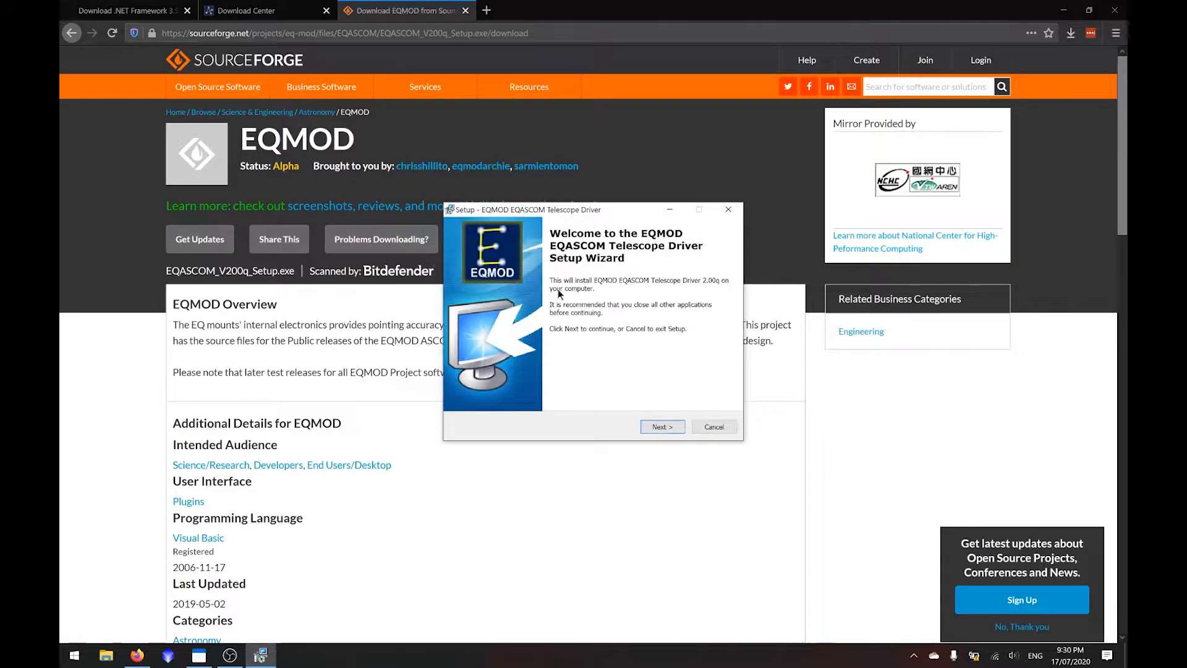
left_click(657, 427)
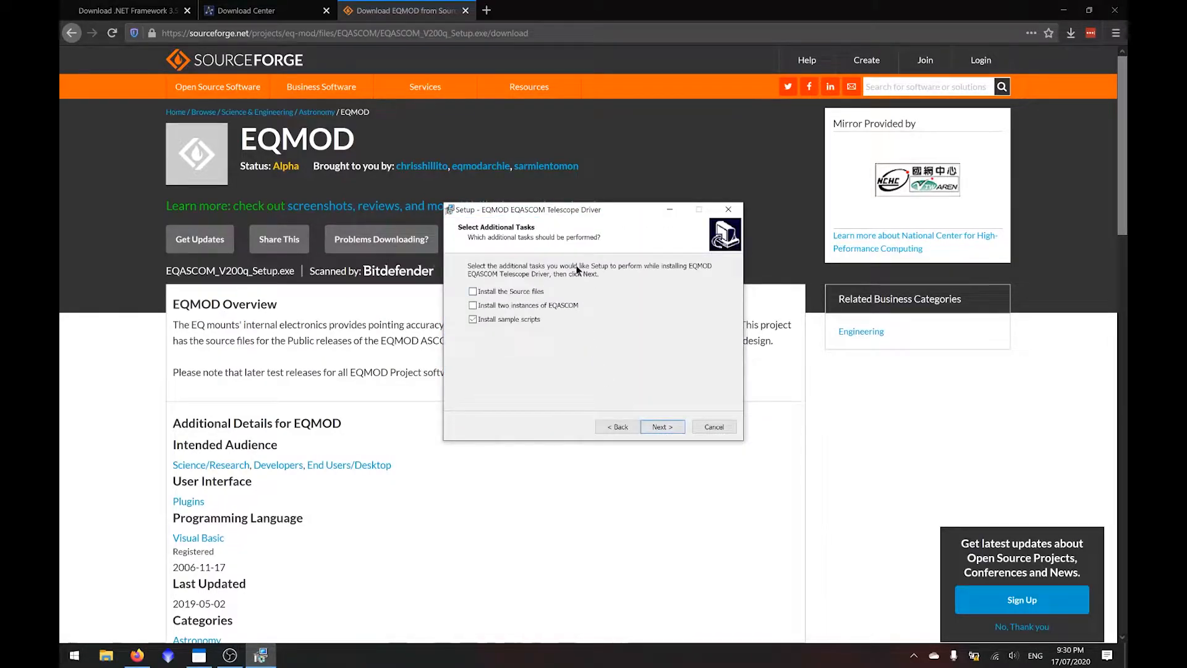
left_click(662, 427)
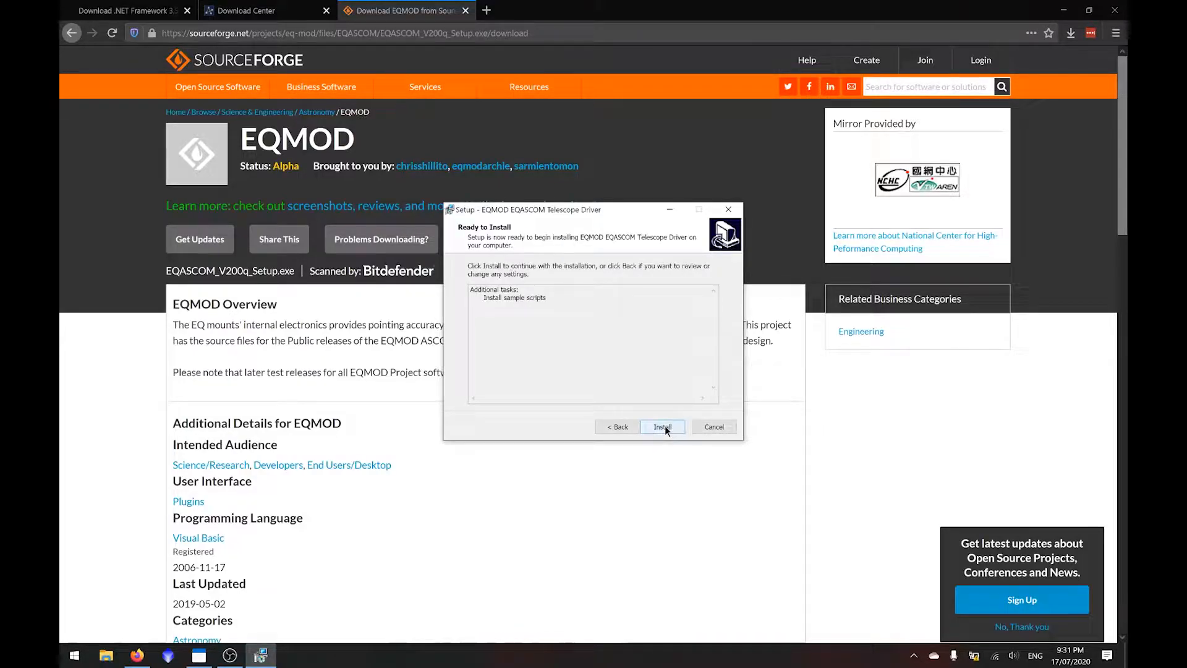
left_click(661, 426)
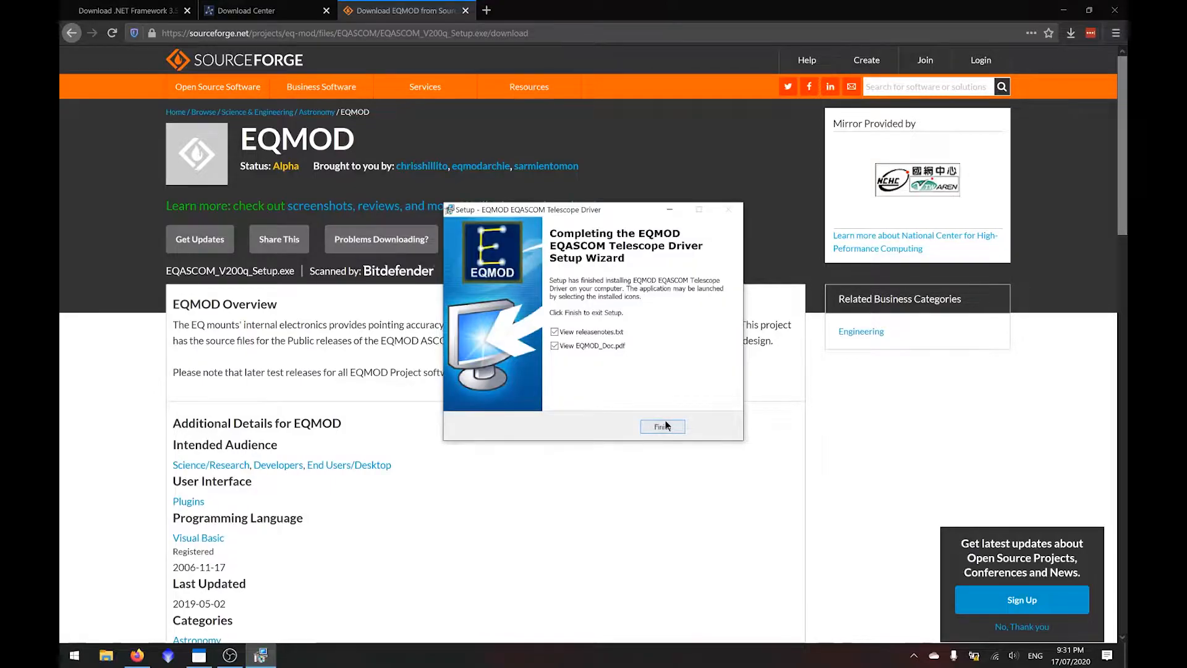
left_click(607, 331)
left_click(612, 346)
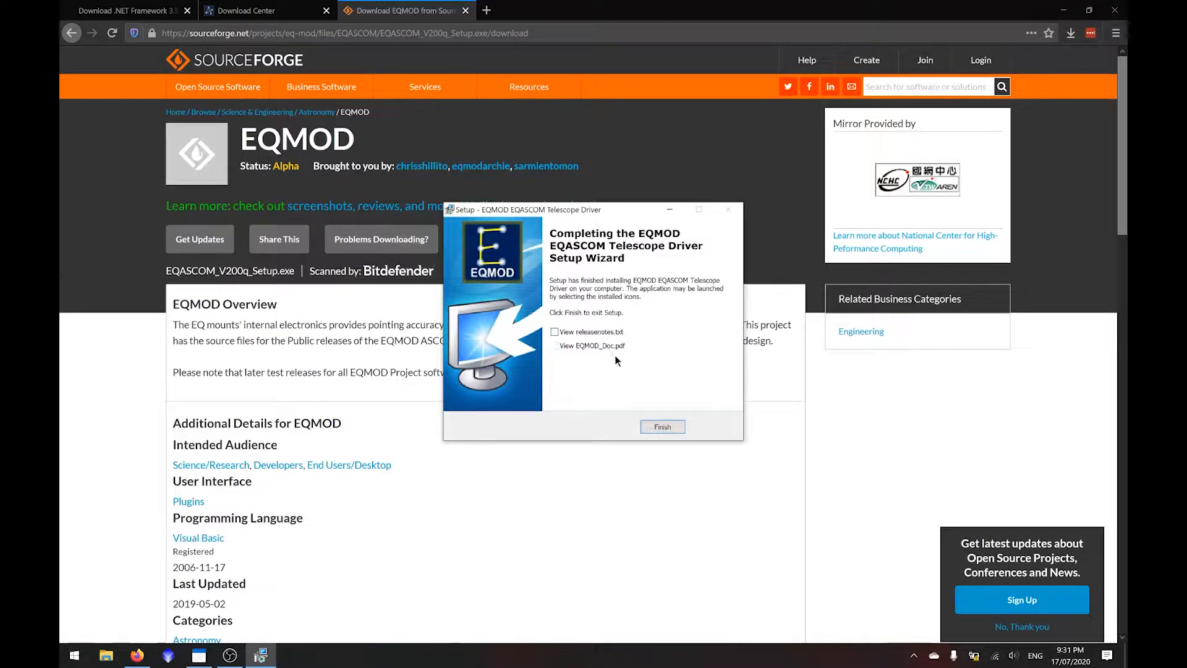
left_click(660, 427)
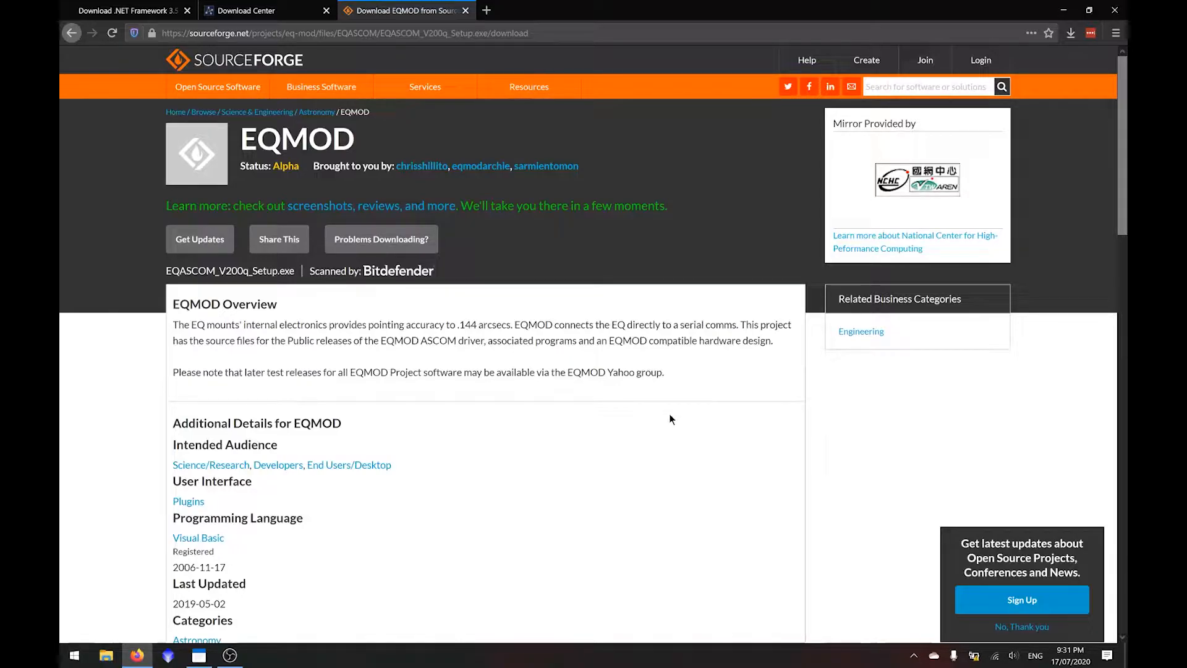
- Open the EQASCOM Toolbox and register eqmod.exe with Windows and ASCOM, dismissing the resulting messages
key("super")
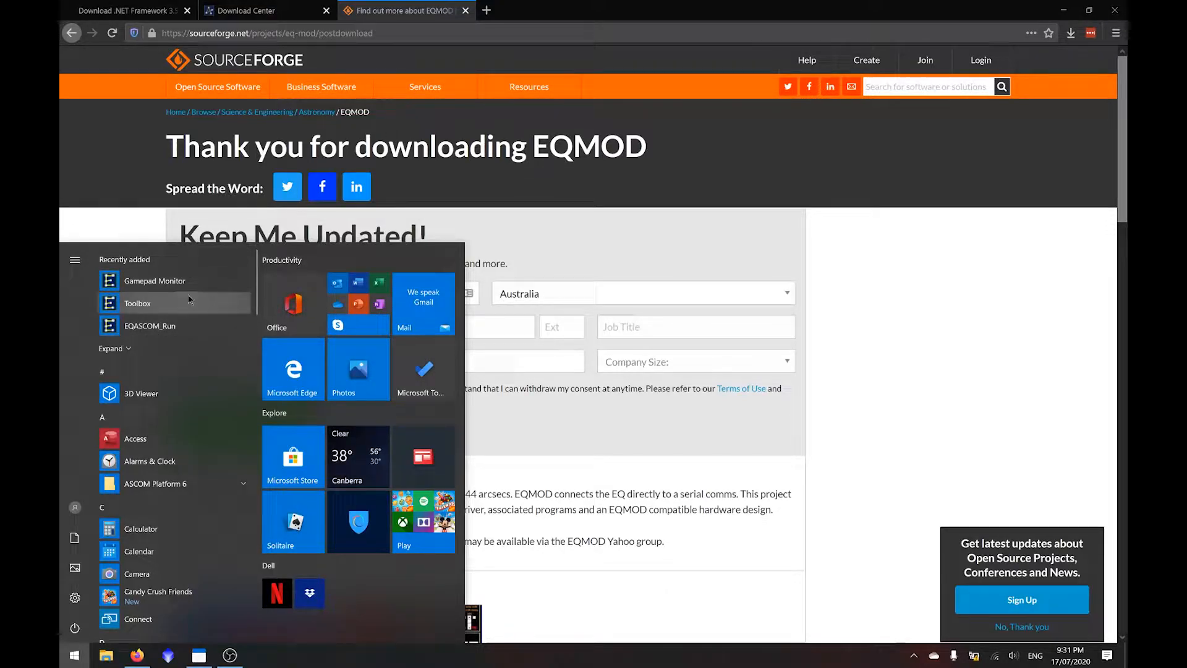
type("eqmod.exe")
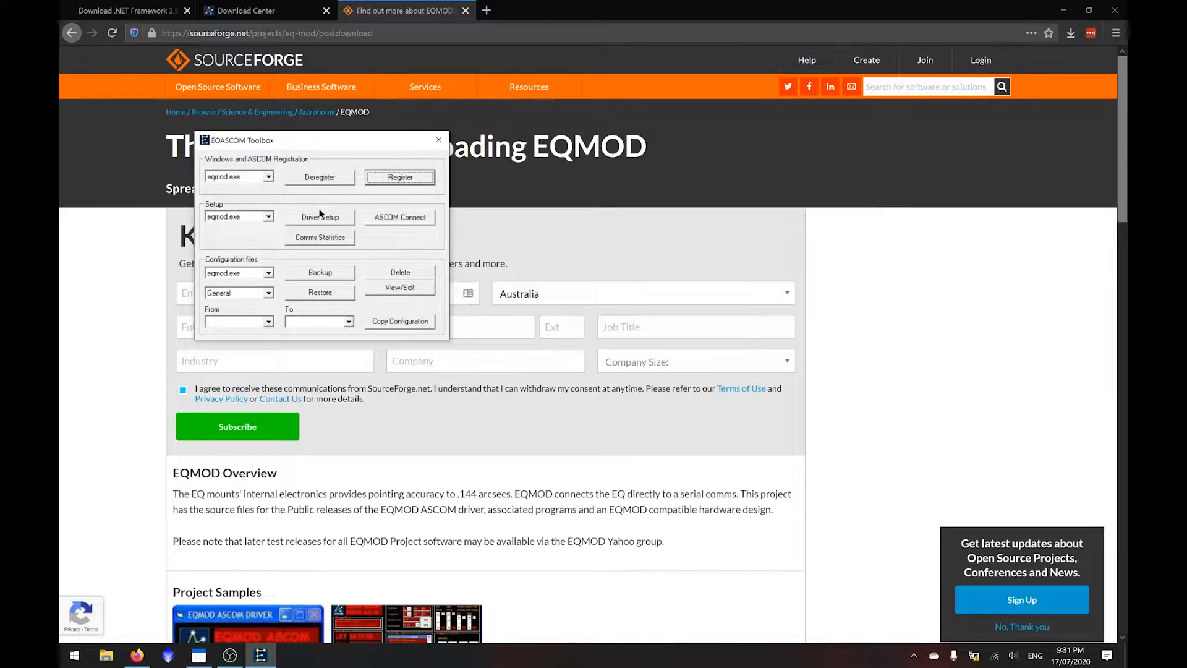
left_click(395, 183)
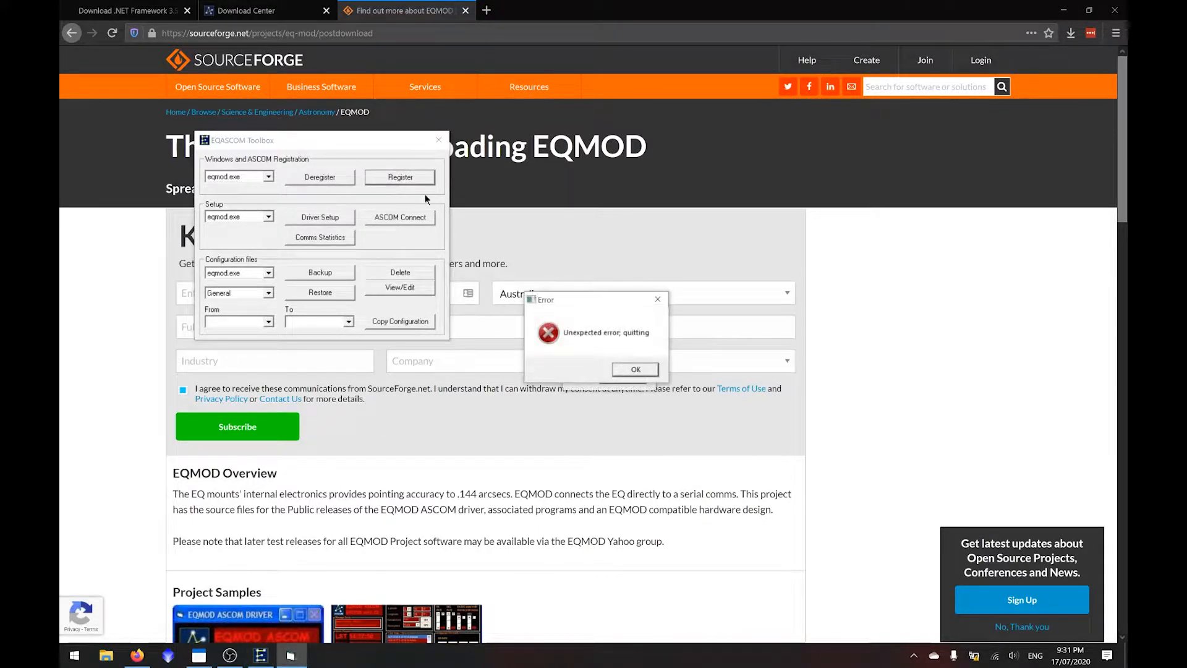
left_click(625, 366)
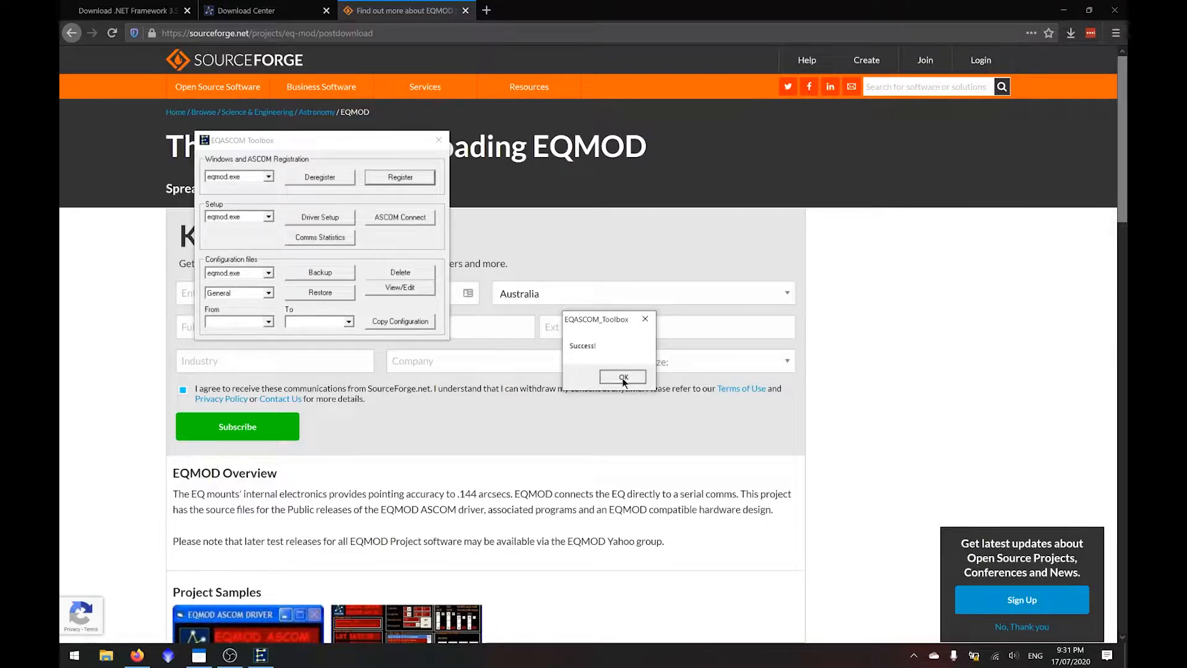
left_click(623, 379)
- Open the driver setup for eqmod.exe, scan for the mount's port and look through the available COM ports
left_click(320, 217)
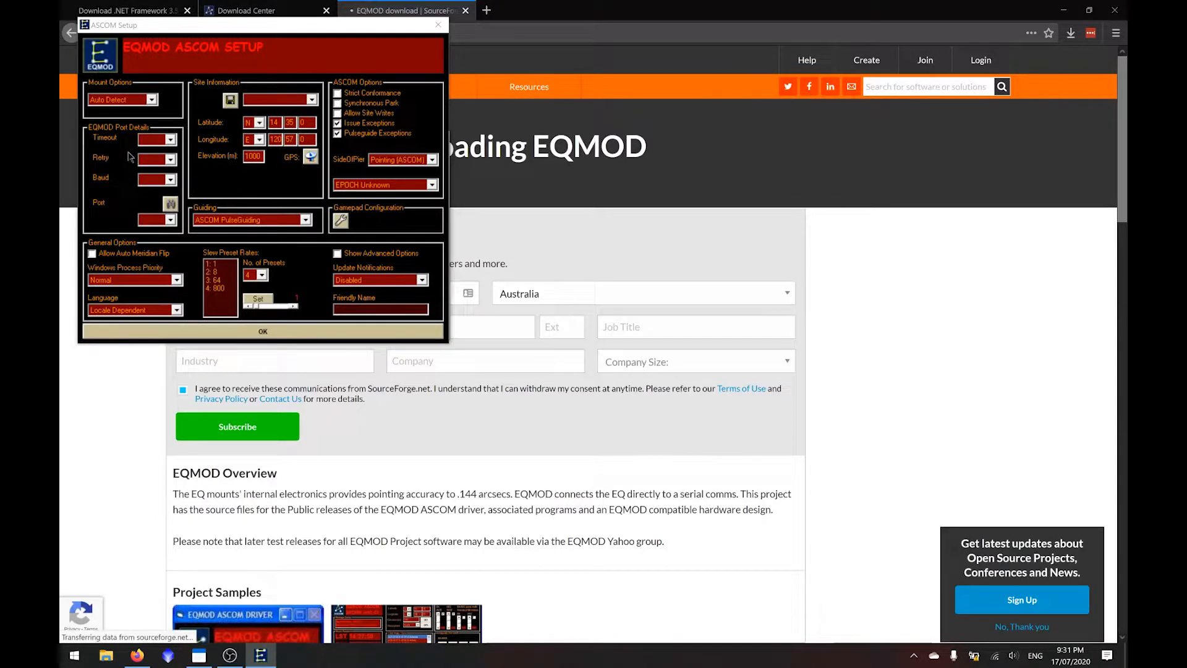
left_click(170, 204)
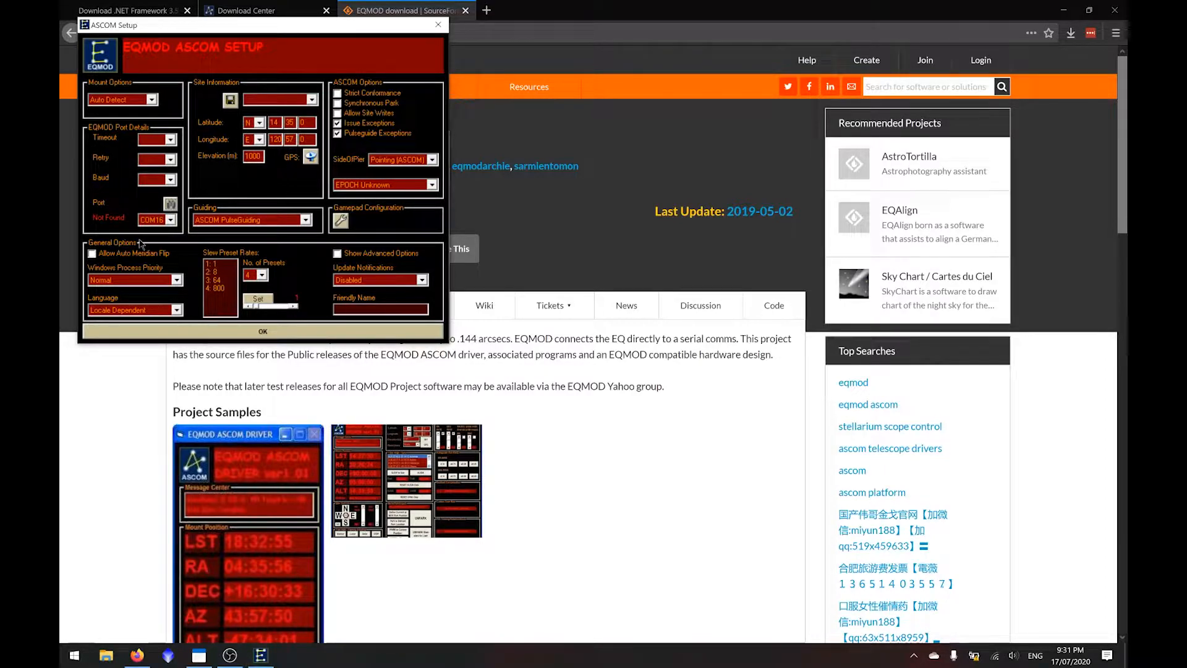
left_click(154, 220)
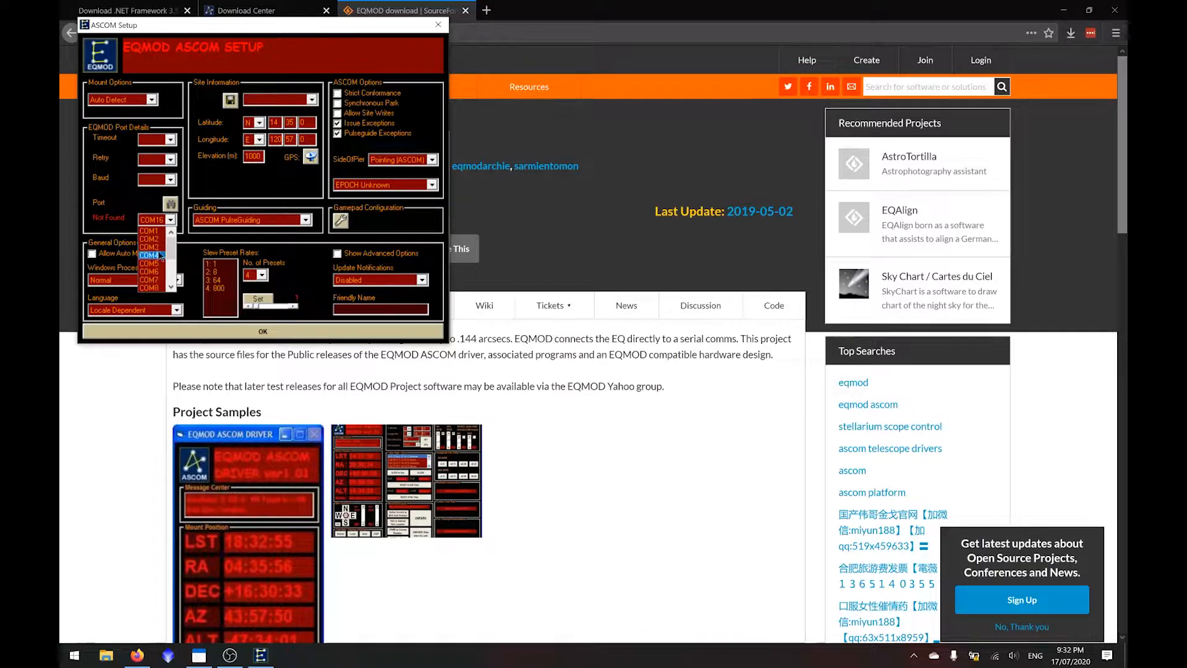
left_click(126, 201)
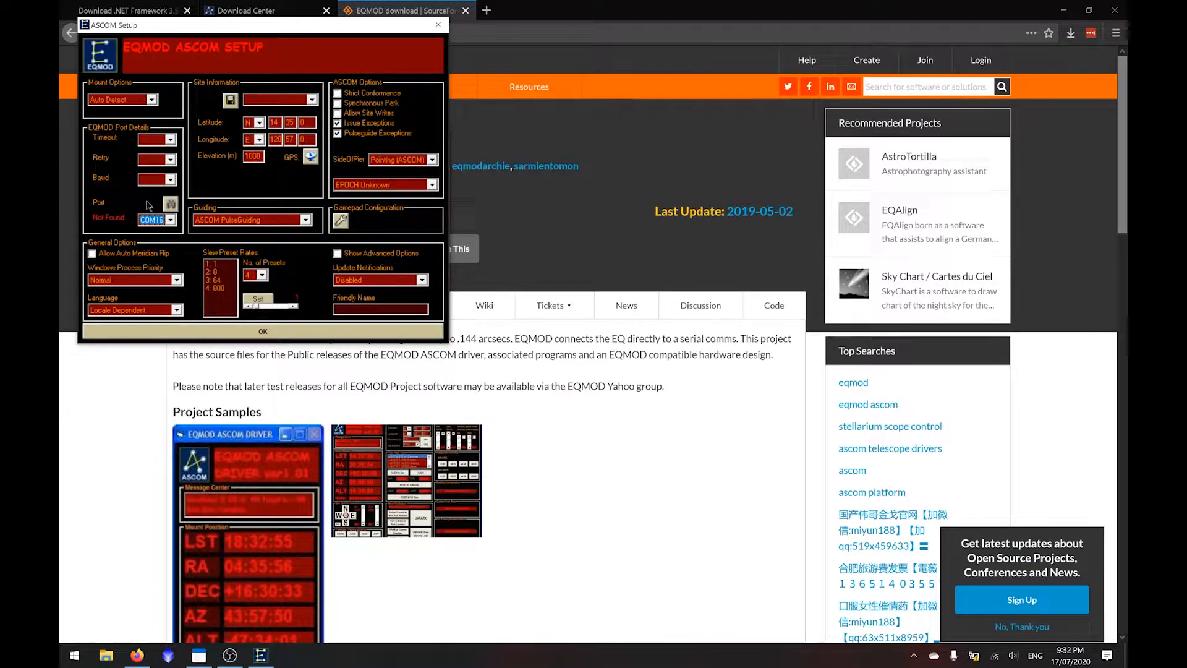
- Name the observing site Sydney and set its latitude to 31 degrees south
left_click(308, 99)
left_click(275, 99)
type("Sydney")
left_click(249, 123)
left_click(250, 141)
double_click(280, 123)
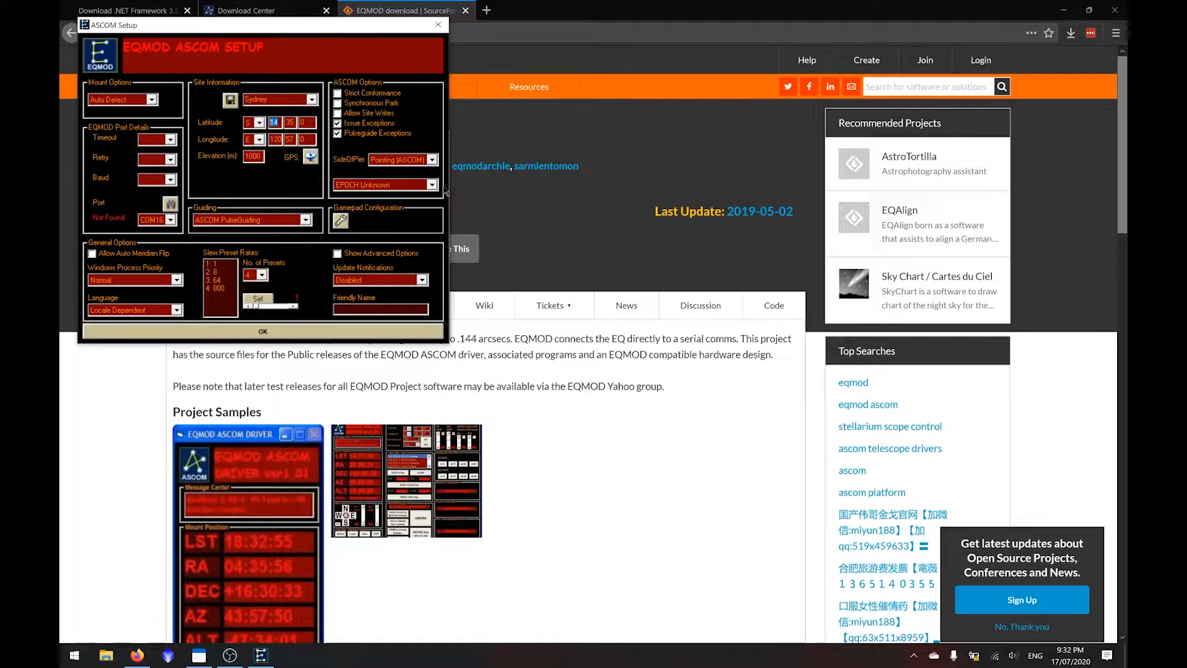
- Set the Sydney site's longitude to 151 degrees east and its elevation to 50 m
left_click(259, 139)
left_click(278, 141)
key("BackSpace")
key("BackSpace")
key("BackSpace")
type("151")
left_click_drag(262, 156, 227, 153)
type("5")
- Save the Sydney site information and check the list of stored sites
left_click(231, 102)
left_click(311, 100)
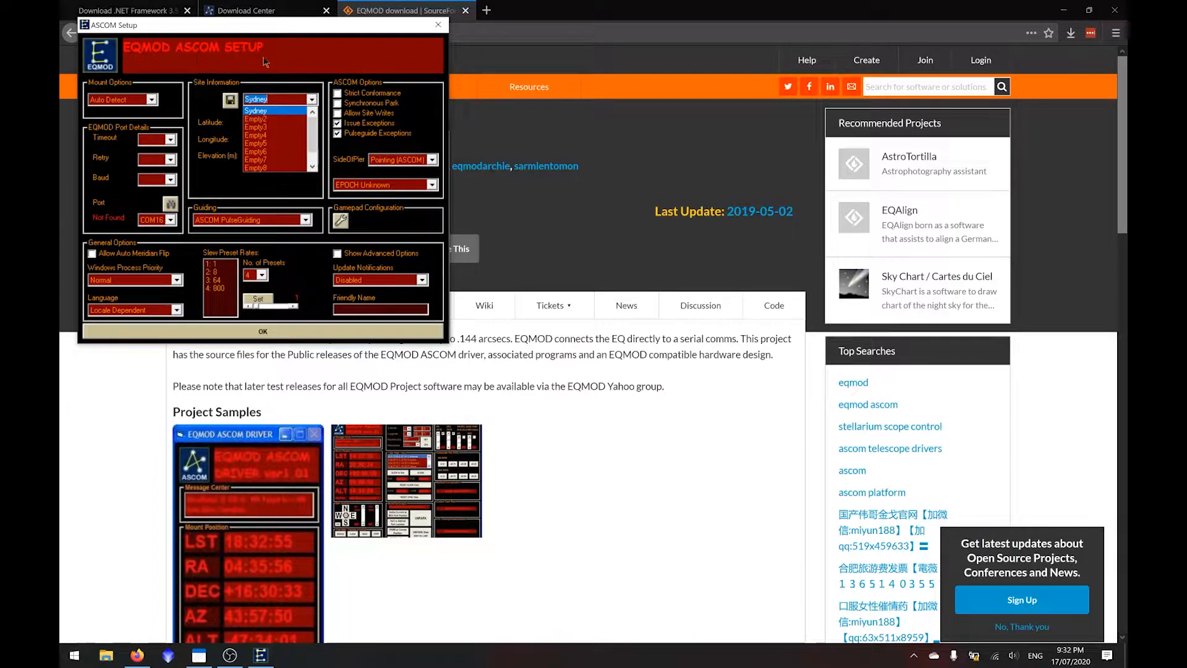
left_click(299, 63)
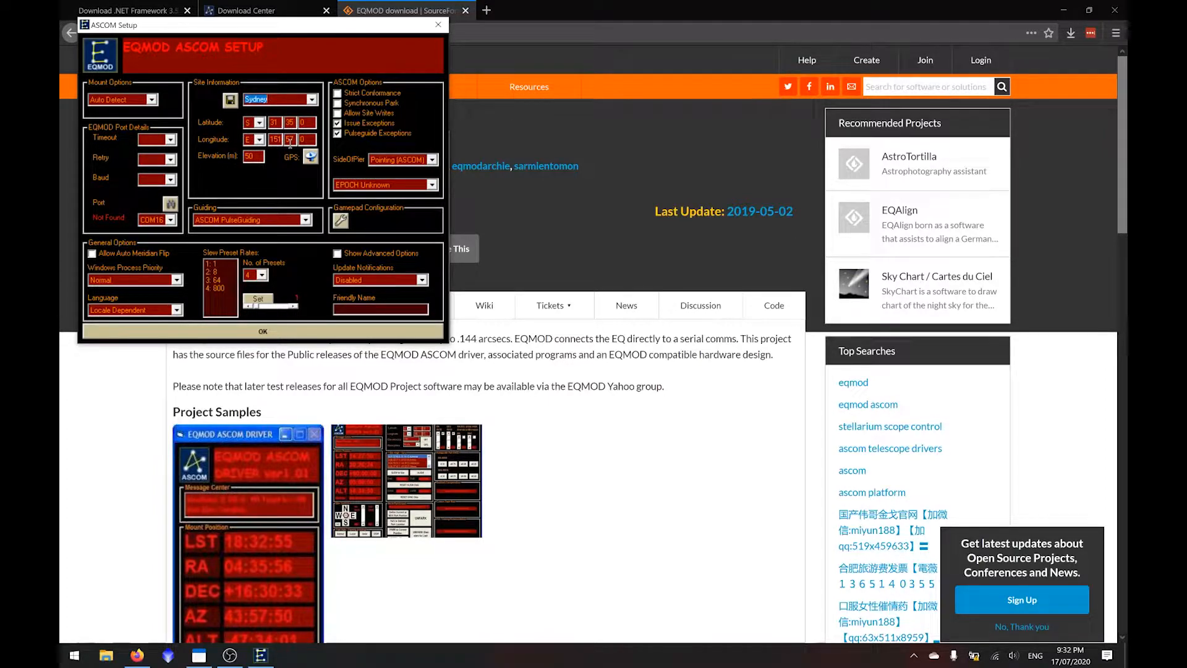
- Choose the Empty2 site slot, enter Another Location as its name and look at the stored sites
left_click(309, 99)
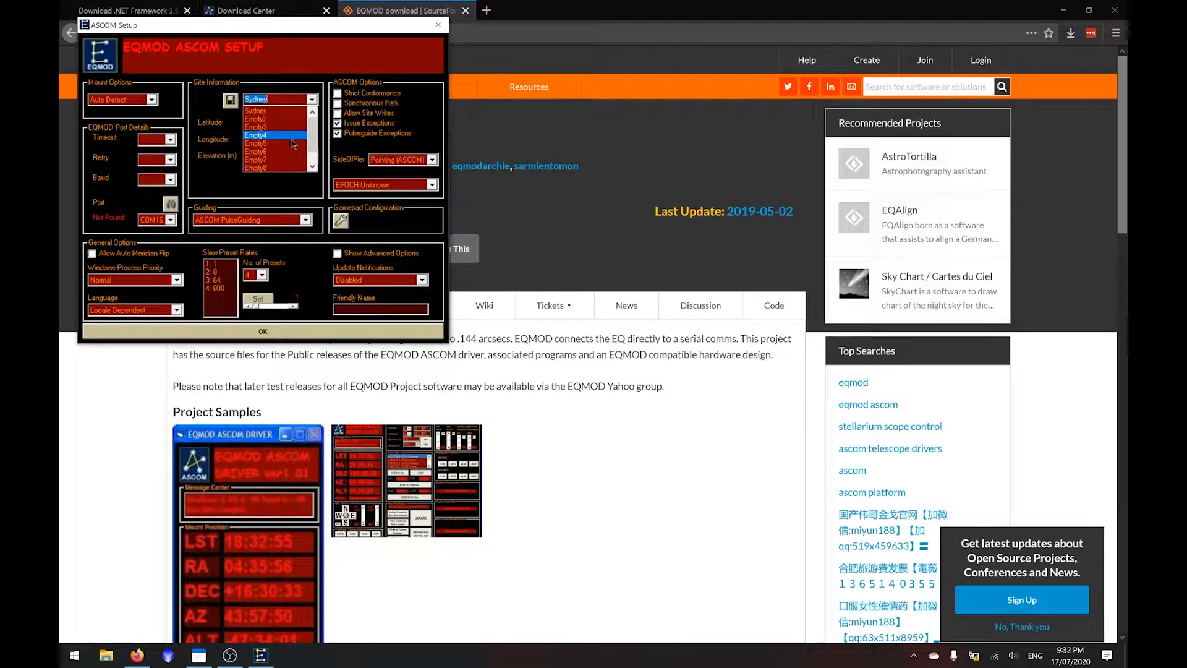
left_click(277, 122)
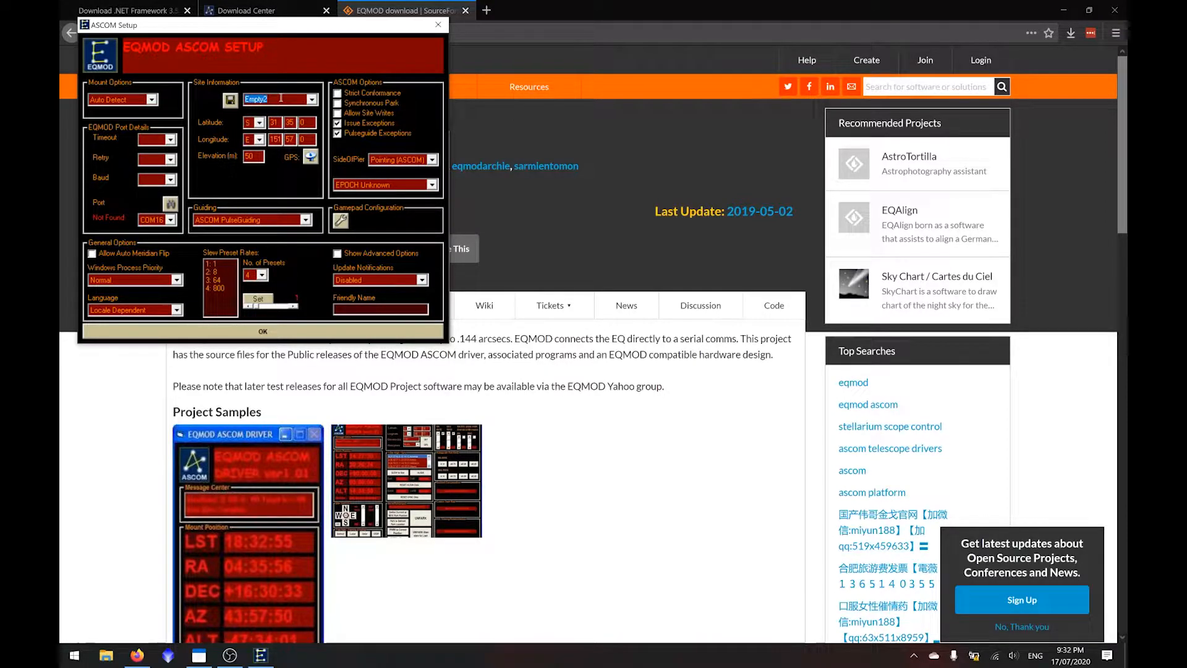
type("Another Location")
left_click(276, 140)
left_click(312, 99)
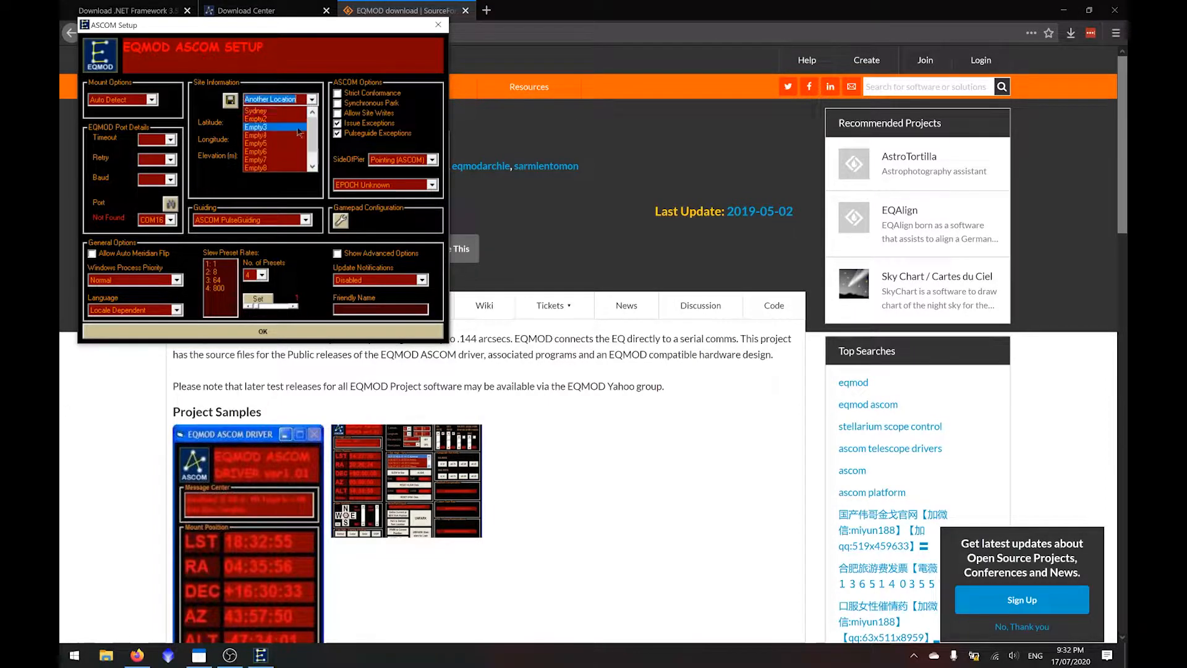
left_click(308, 59)
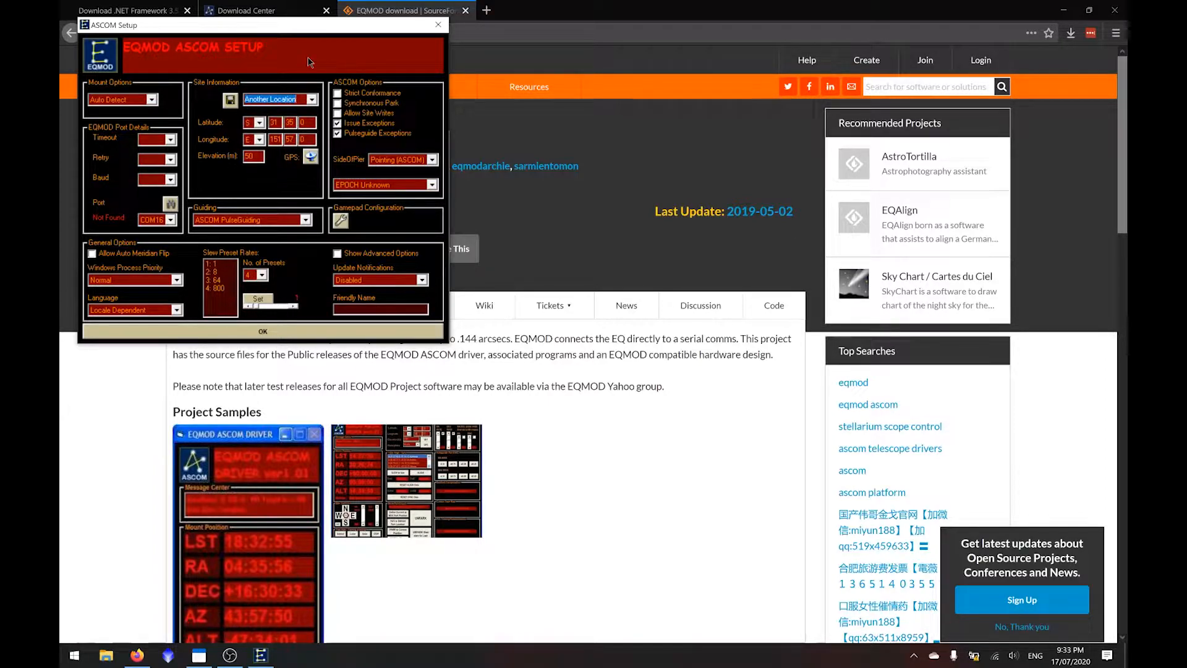
- Set the EQMOD port details to baud 9600, retry 1 and timeout 1000
left_click(171, 179)
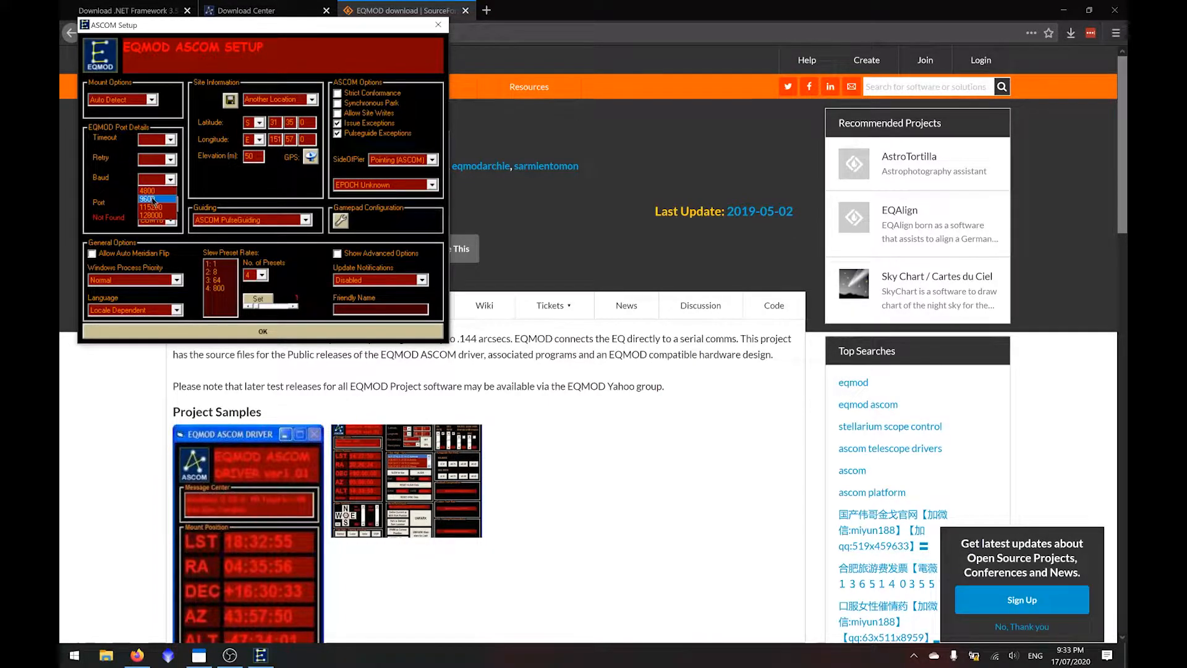
left_click(164, 199)
left_click(172, 160)
left_click(167, 172)
left_click(173, 141)
left_click(160, 151)
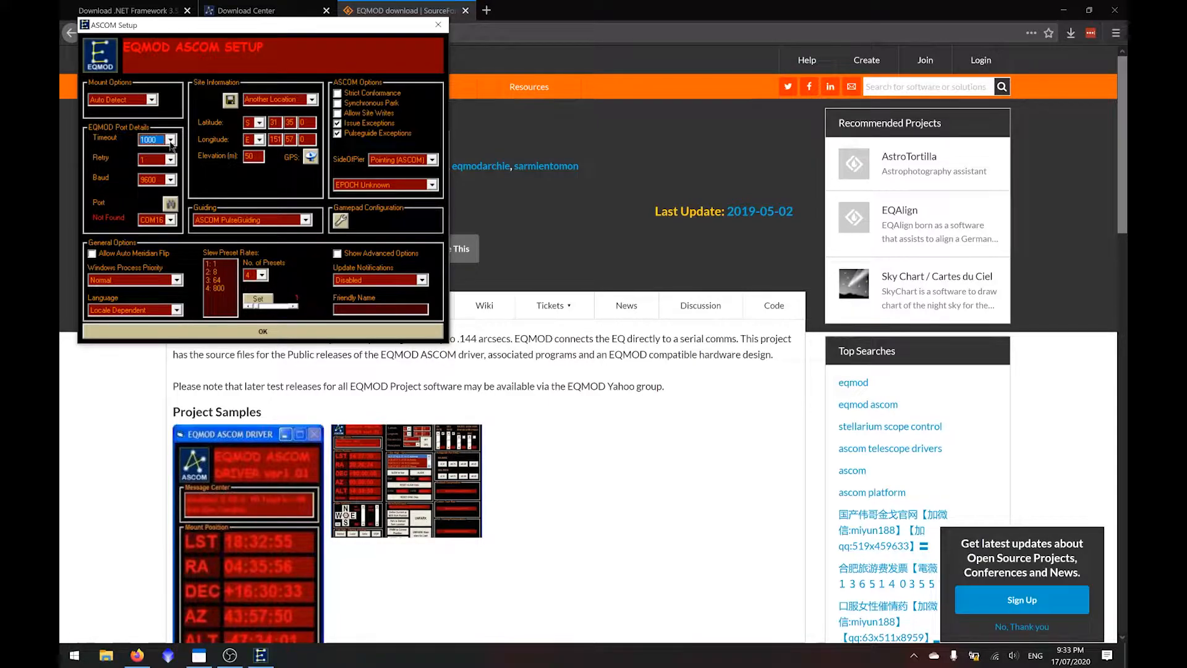
- Scan for the mount's port with the new port details and enable Allow Auto Meridian Flip
left_click(170, 204)
left_click(152, 219)
left_click(133, 201)
left_click(116, 254)
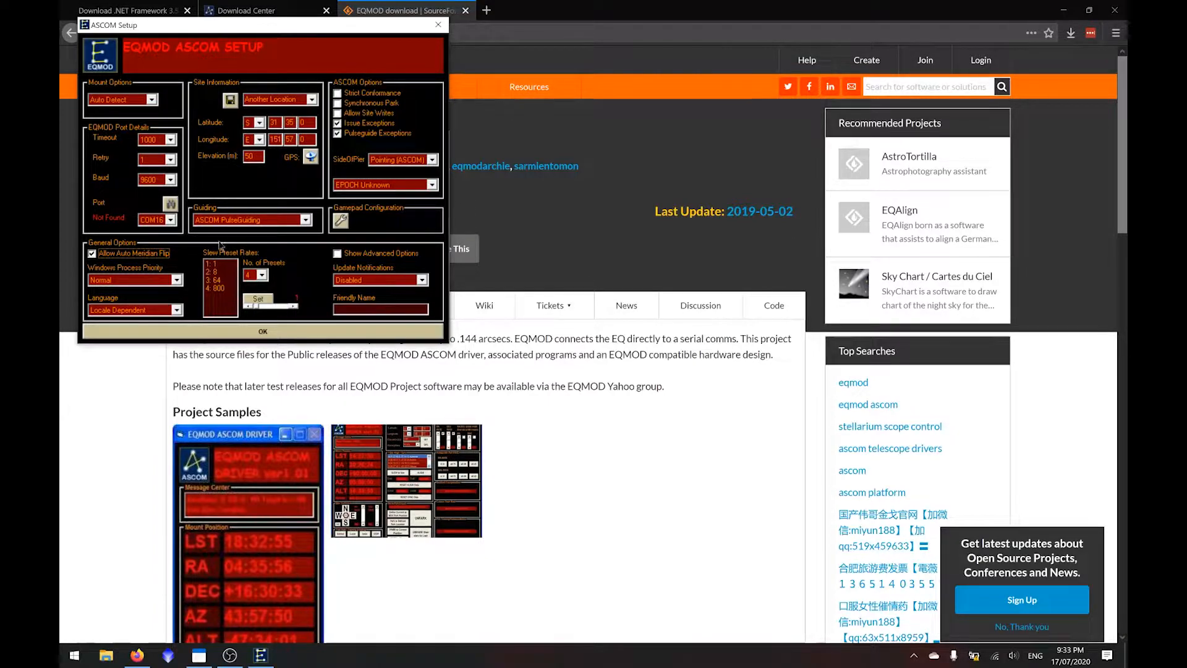
- Apply 800 as slew preset rate 4, keep the number of presets at 4 and accept the driver setup
left_click(214, 289)
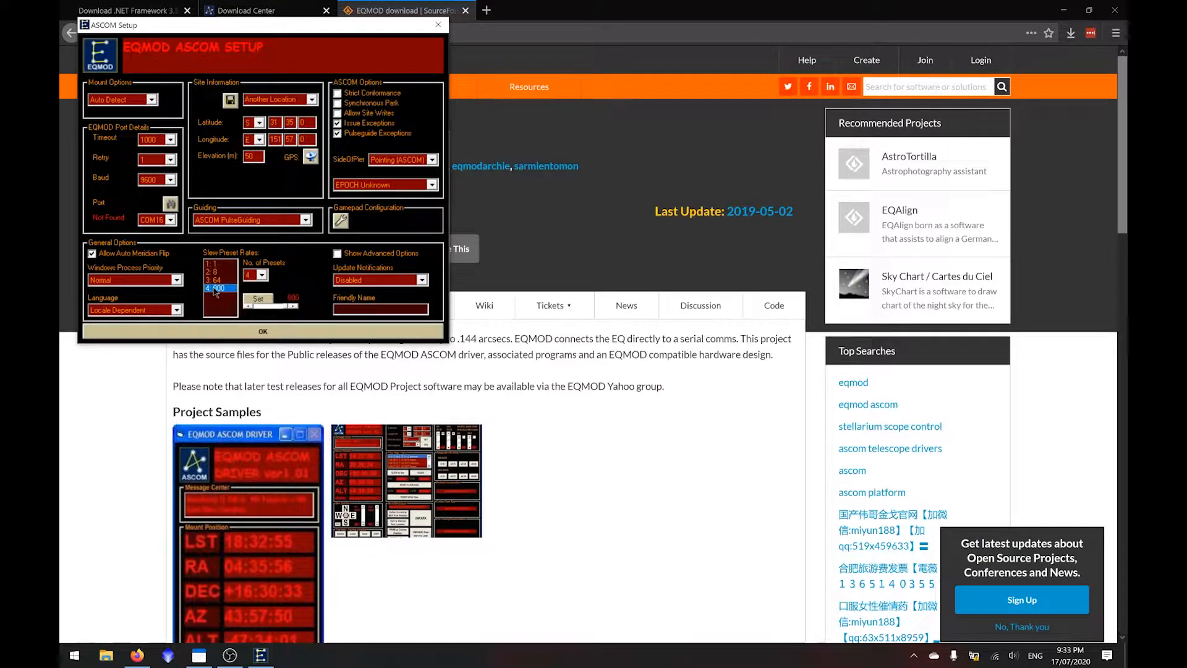
left_click(254, 301)
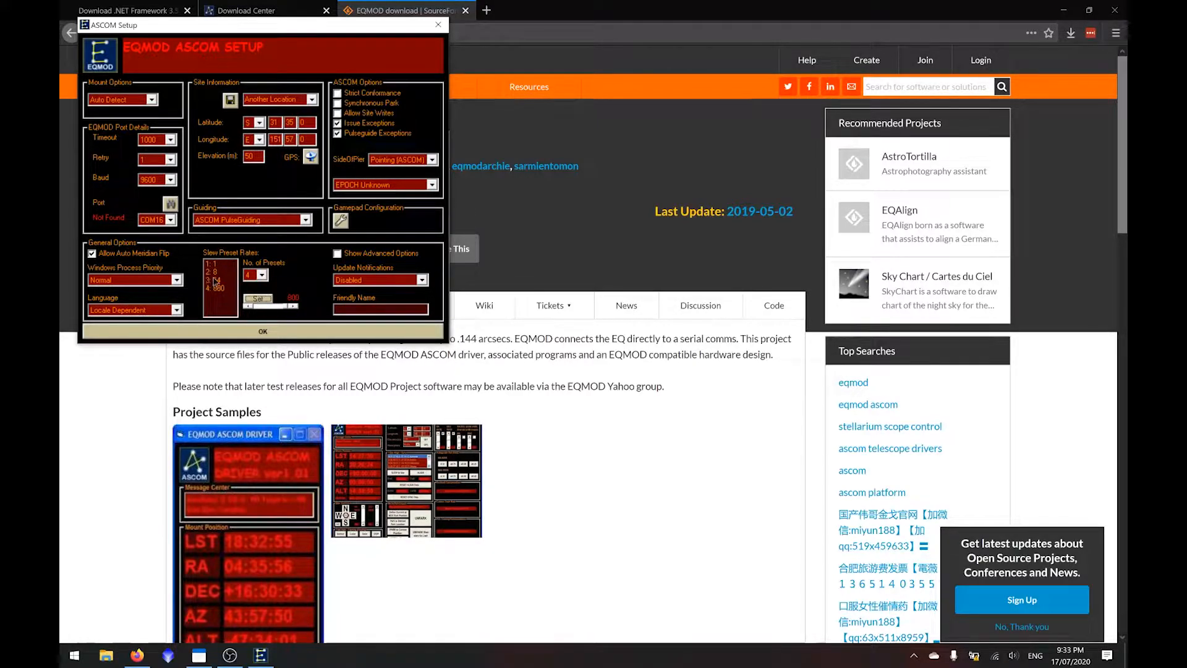
left_click(256, 276)
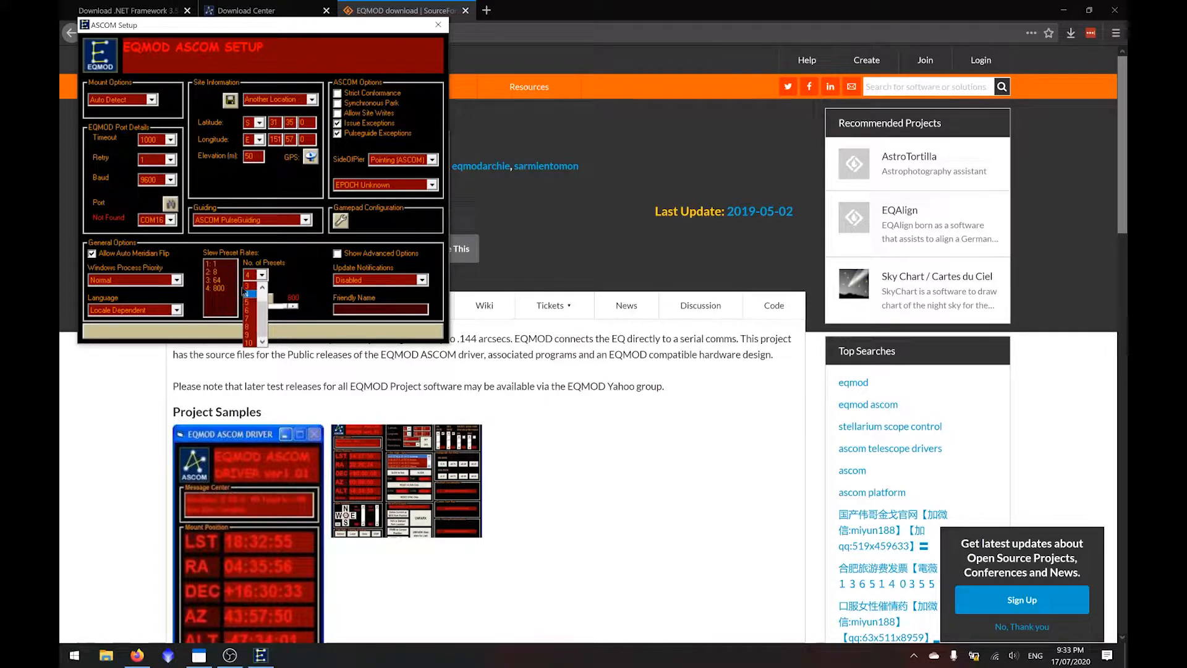
left_click(259, 294)
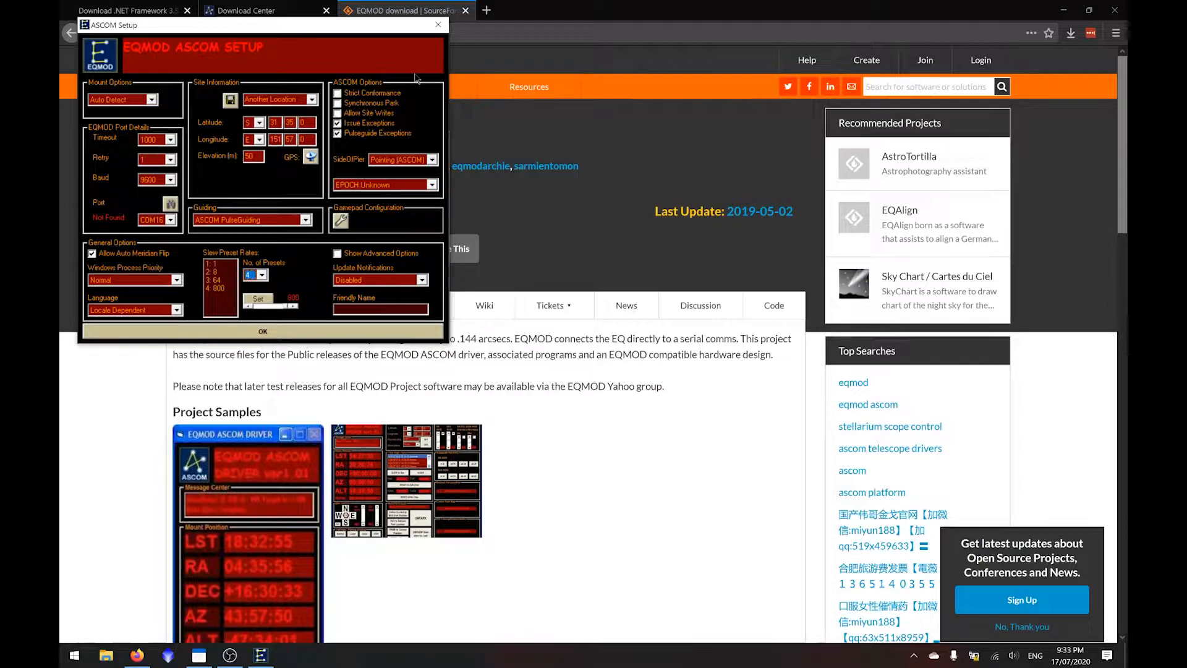
left_click(310, 334)
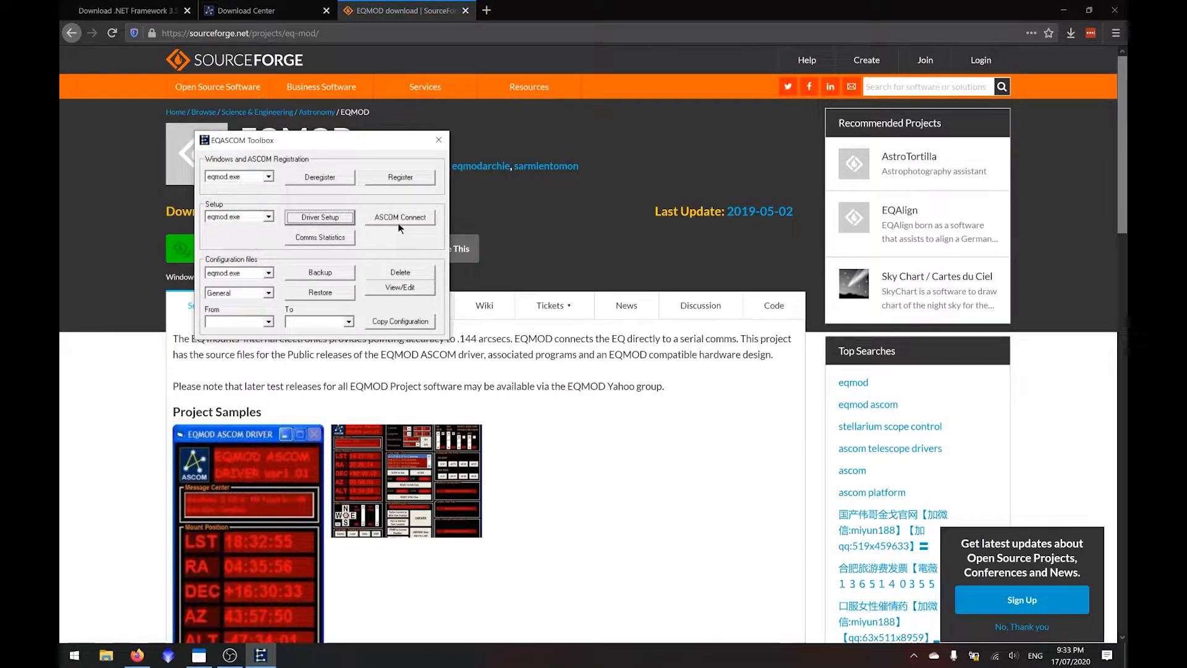
- Connect to the EQMOD driver through ASCOM, expand its control window and set Sydney as the site
left_click(401, 218)
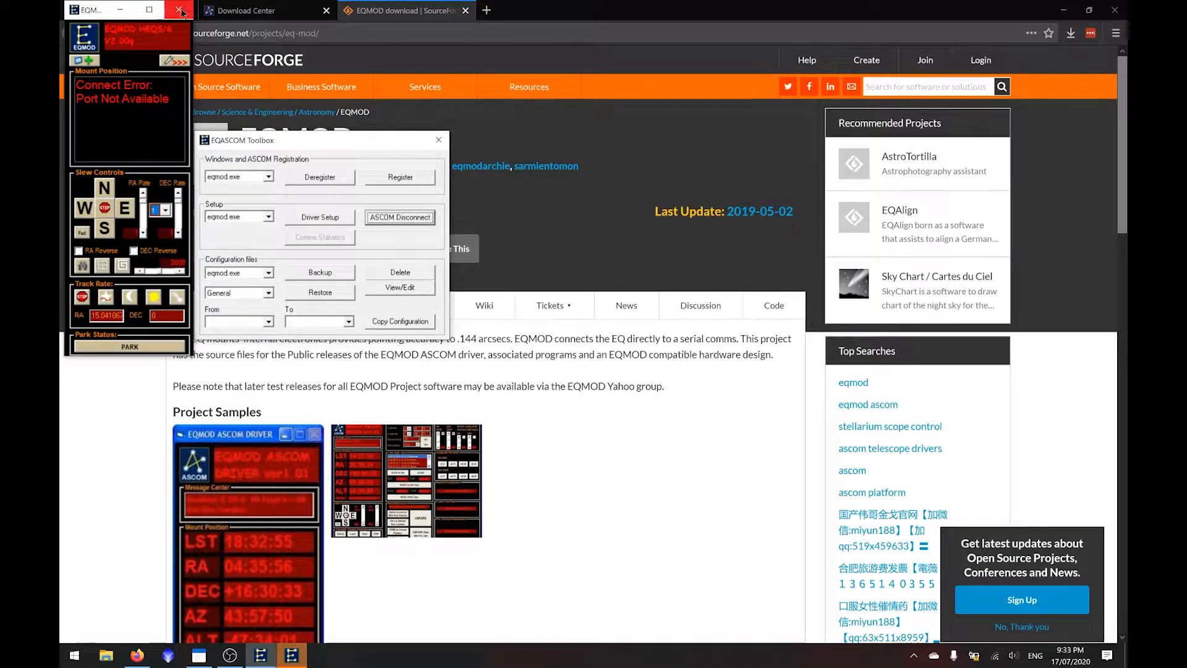
left_click(173, 61)
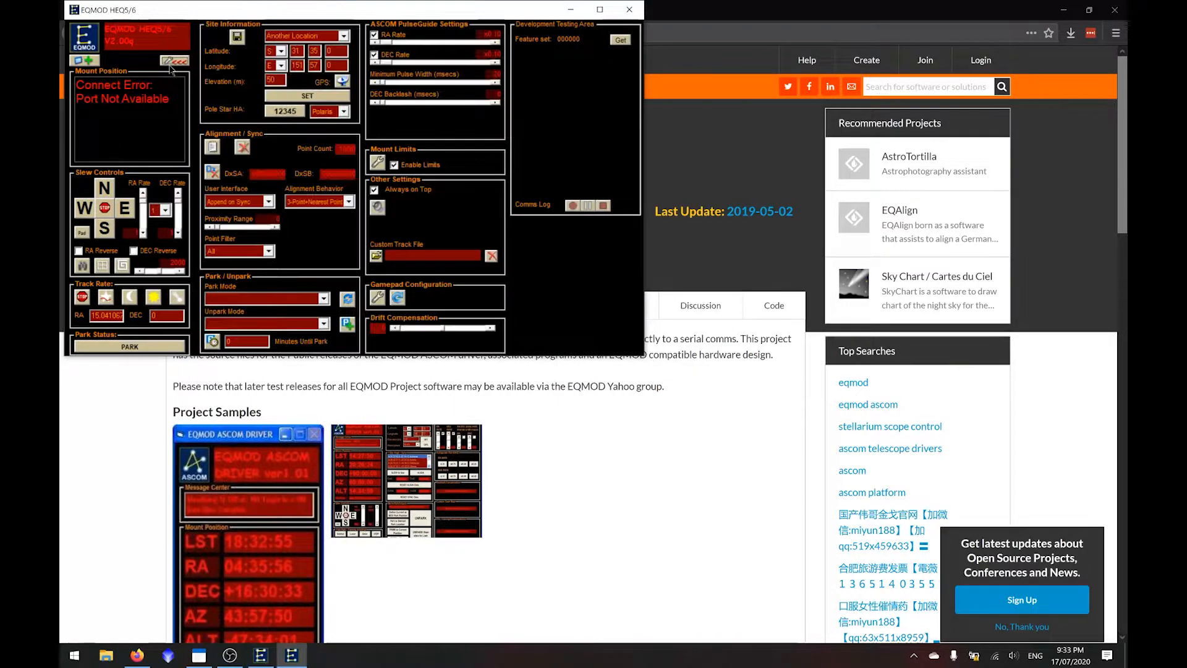
left_click(318, 35)
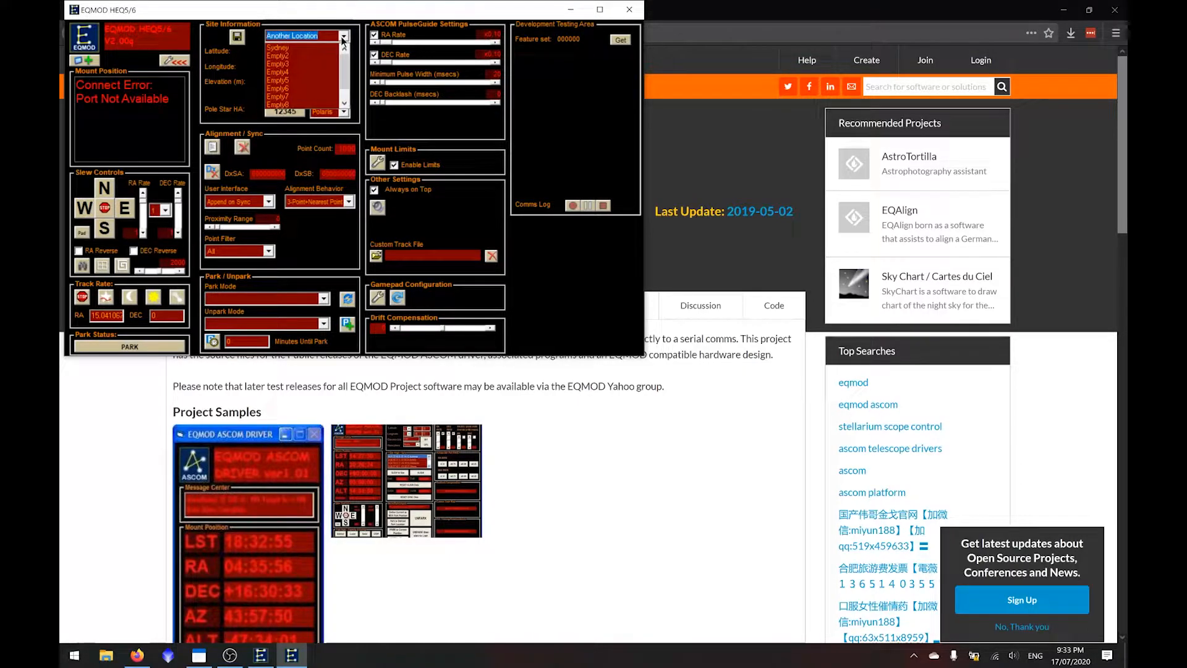
left_click(290, 45)
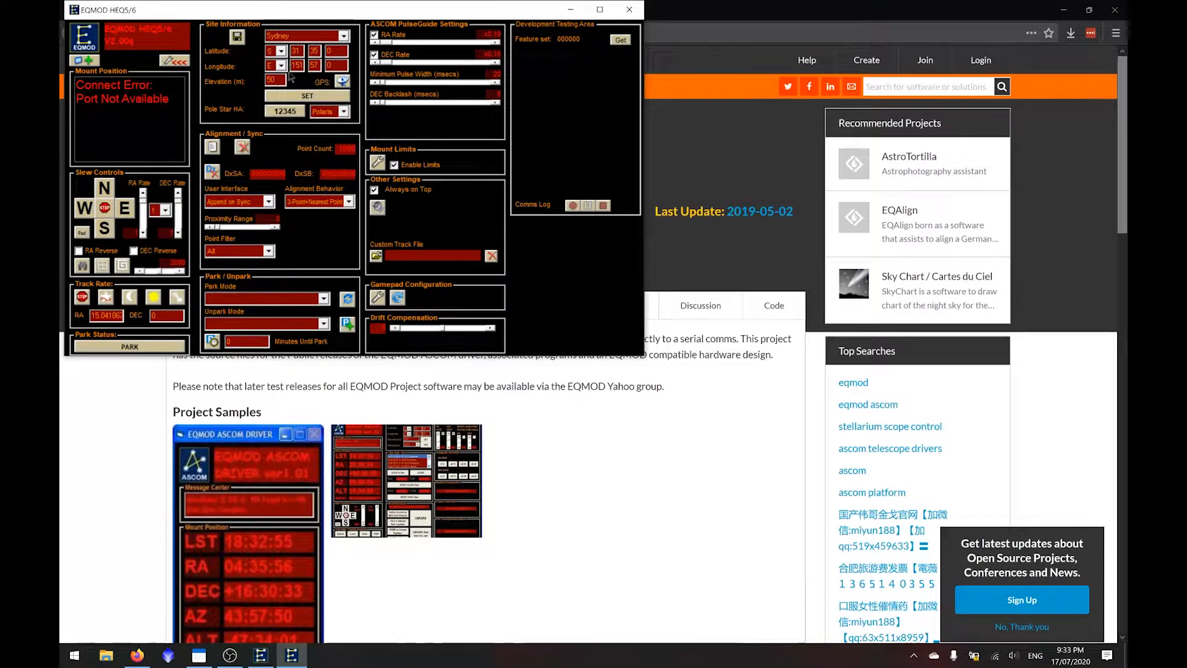
left_click(305, 95)
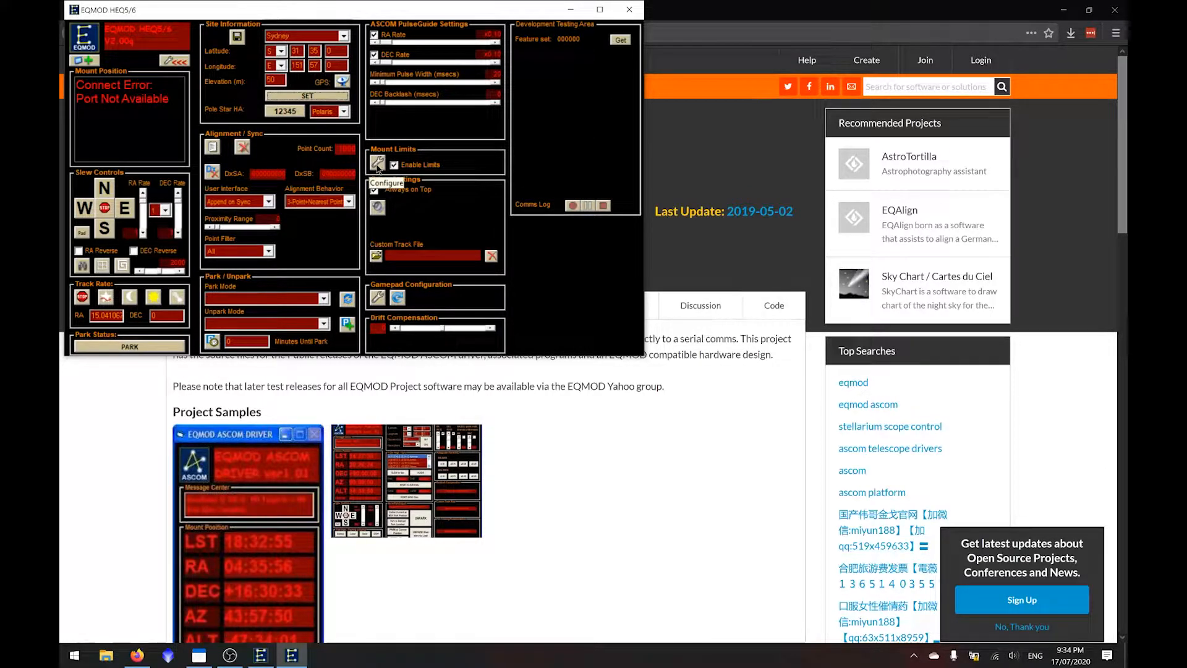
- Set the PulseGuide RA and DEC rates to x0.50, and look at the Mount Limits Editor
left_click_drag(387, 43, 436, 63)
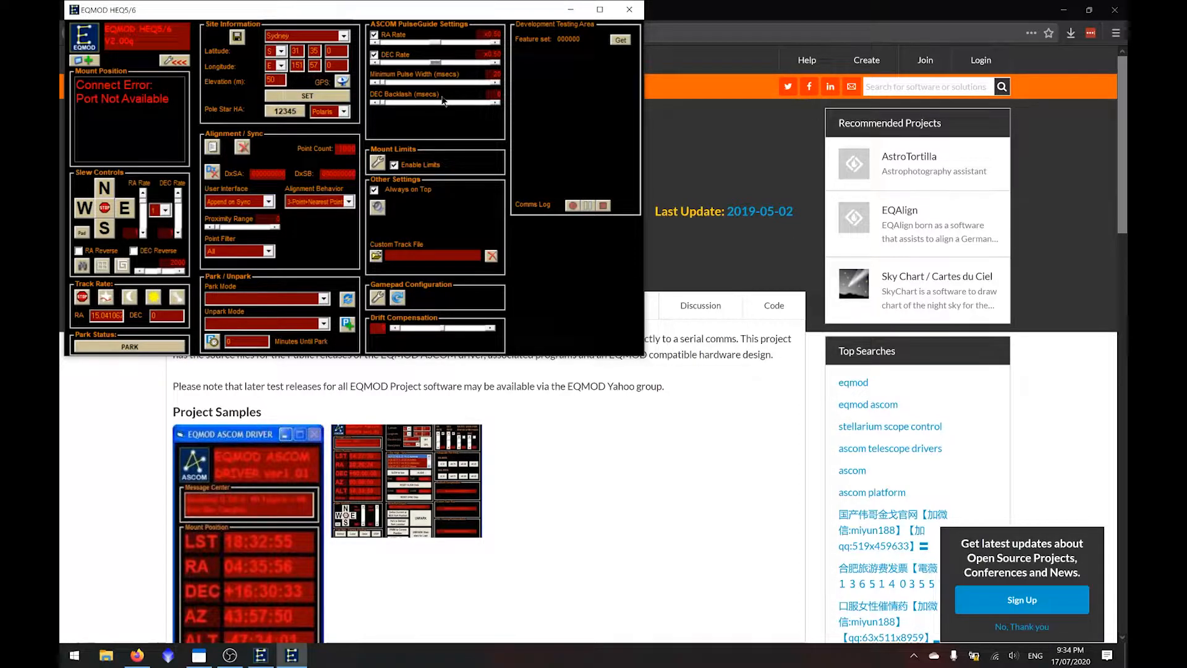
left_click(378, 164)
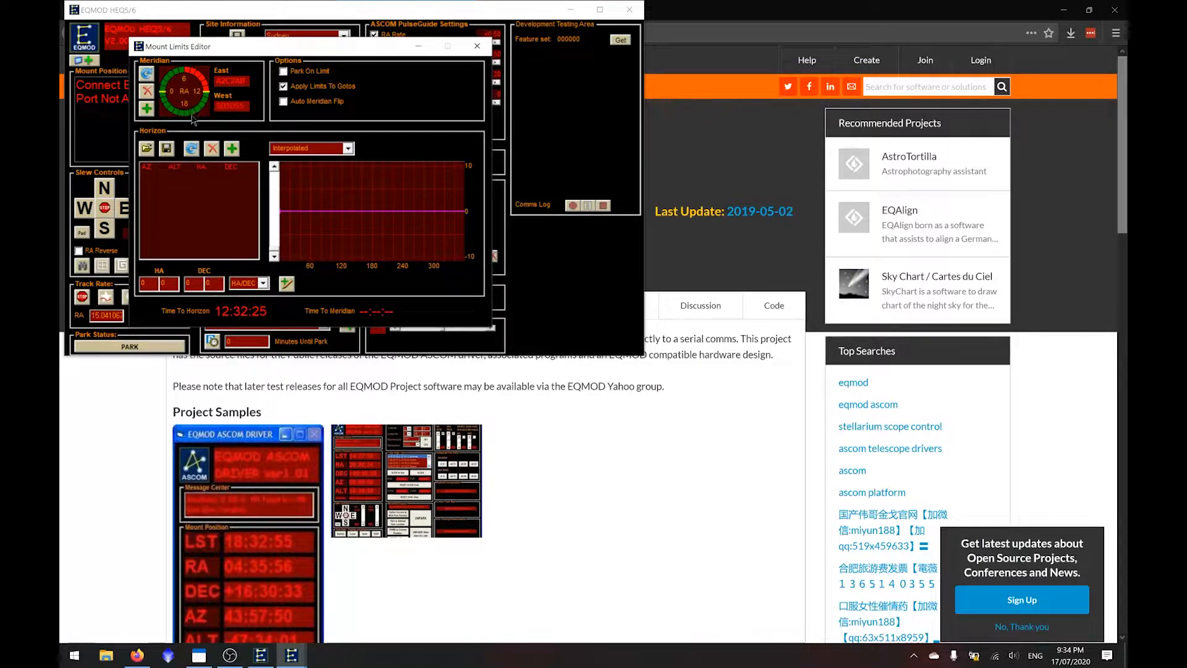
left_click(476, 45)
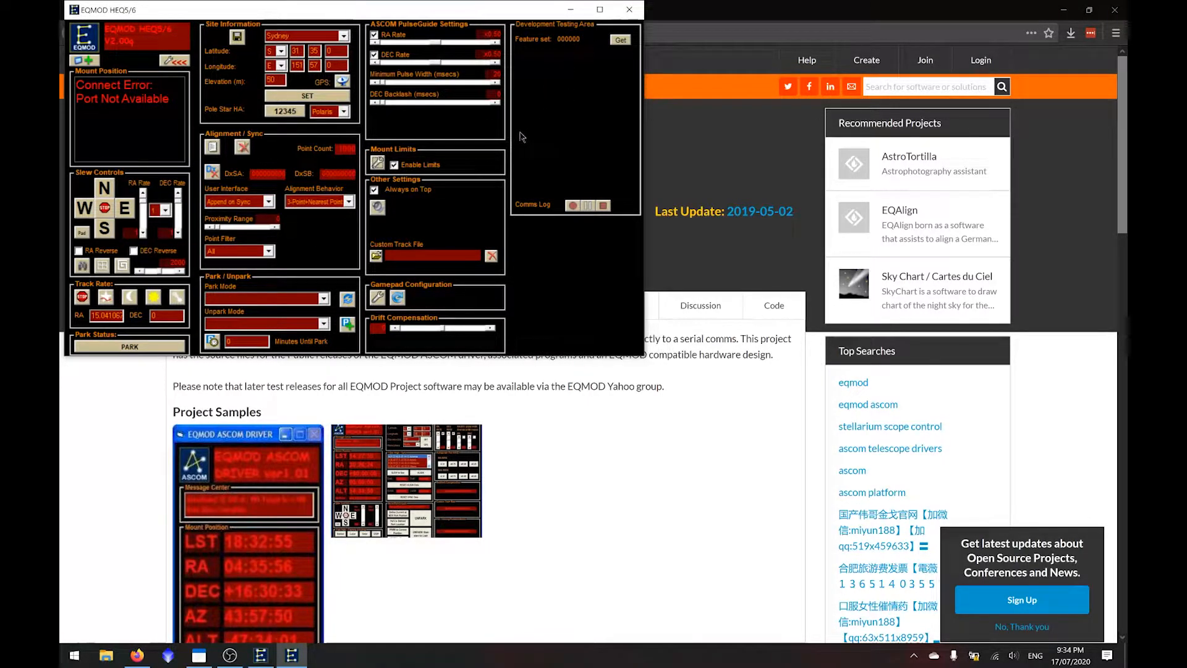
- Close the EQMOD HEQ5/6 control window and the EQASCOM Toolbox
right_click(291, 655)
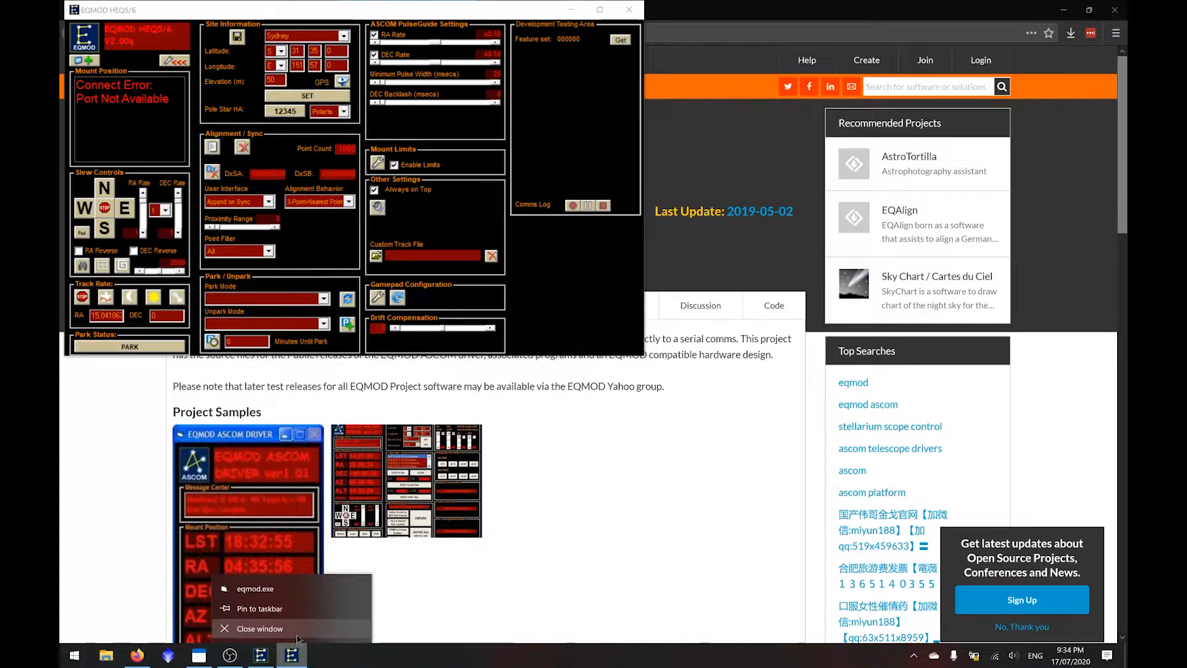
left_click(291, 629)
left_click(440, 143)
left_click(439, 142)
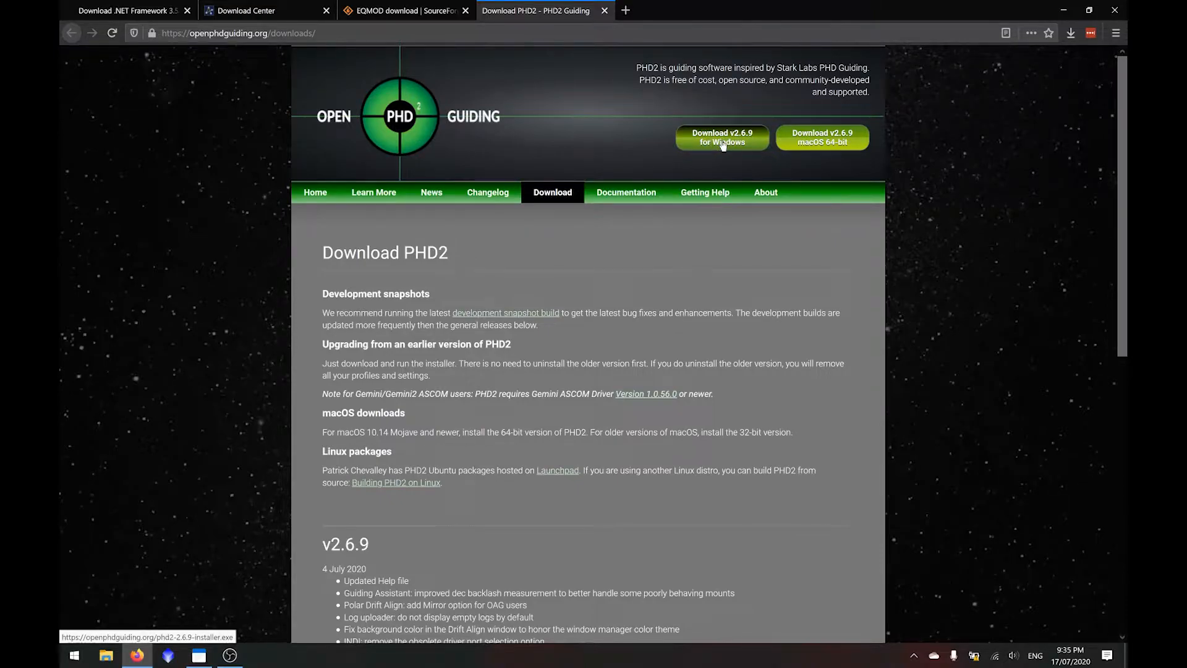
- Download PHD2 v2.6.9 for Windows and run the installer, allowing it past the SmartScreen block
left_click(722, 140)
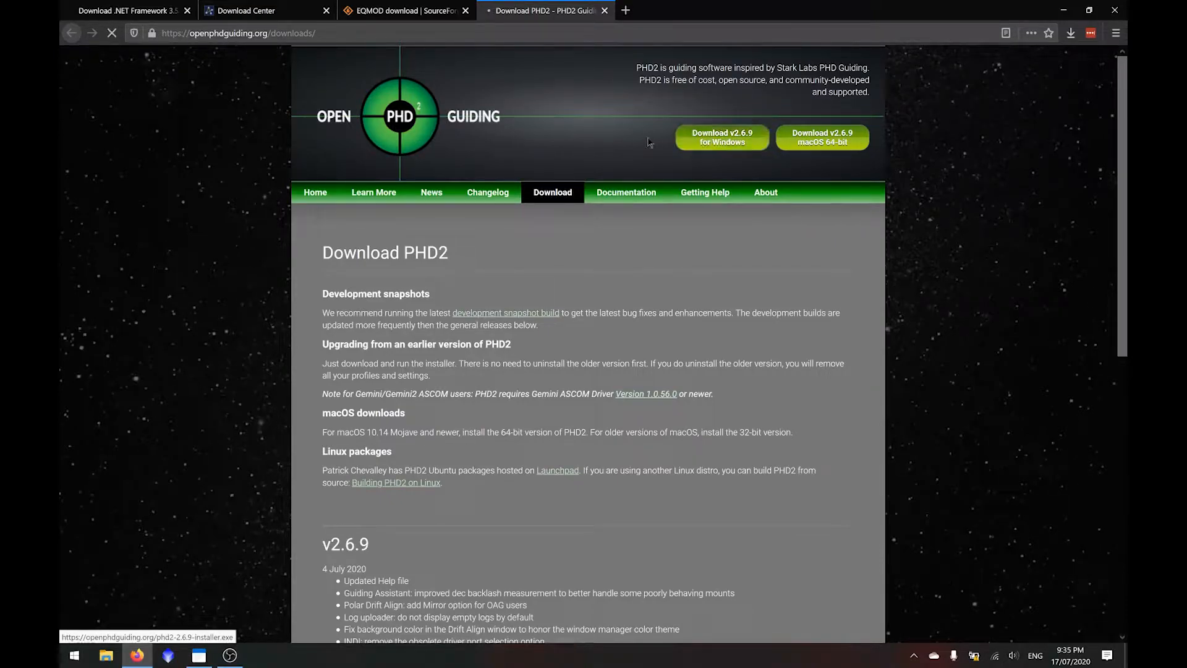
left_click(531, 332)
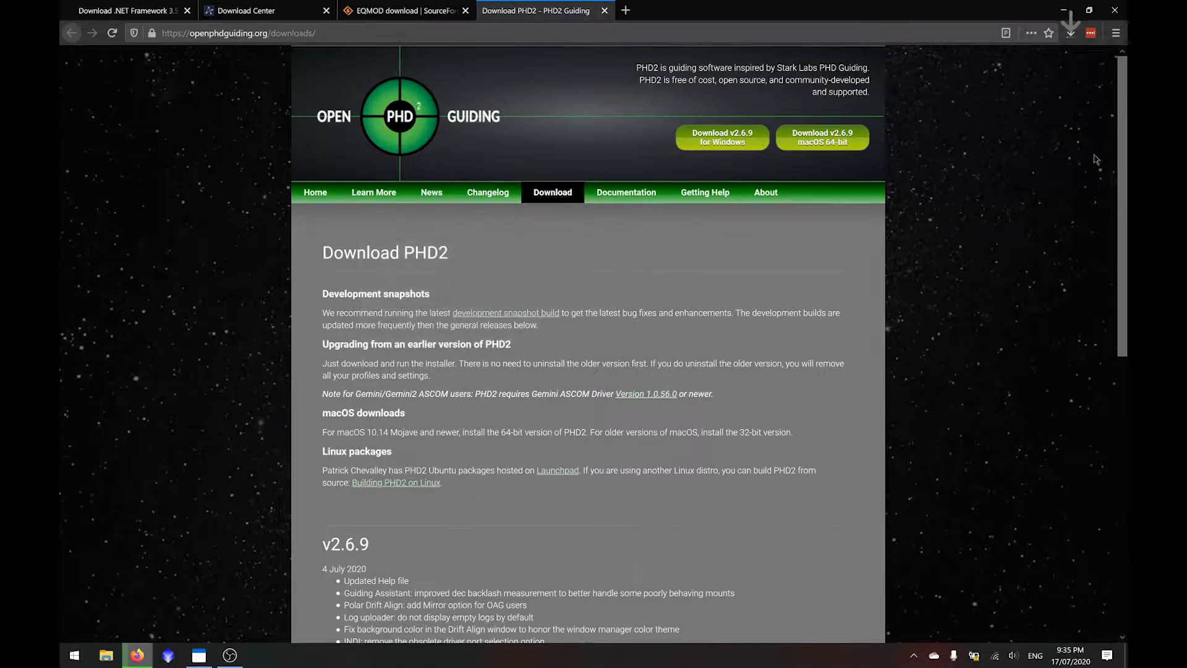
left_click(1070, 33)
left_click(956, 67)
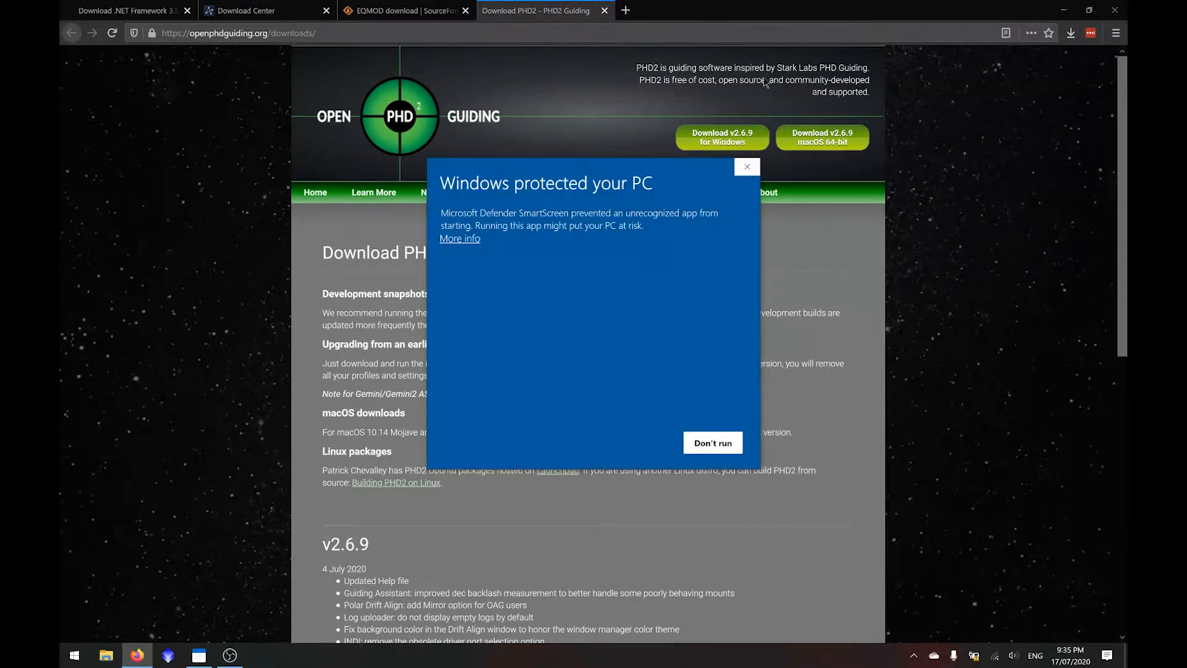
left_click(460, 238)
left_click(646, 445)
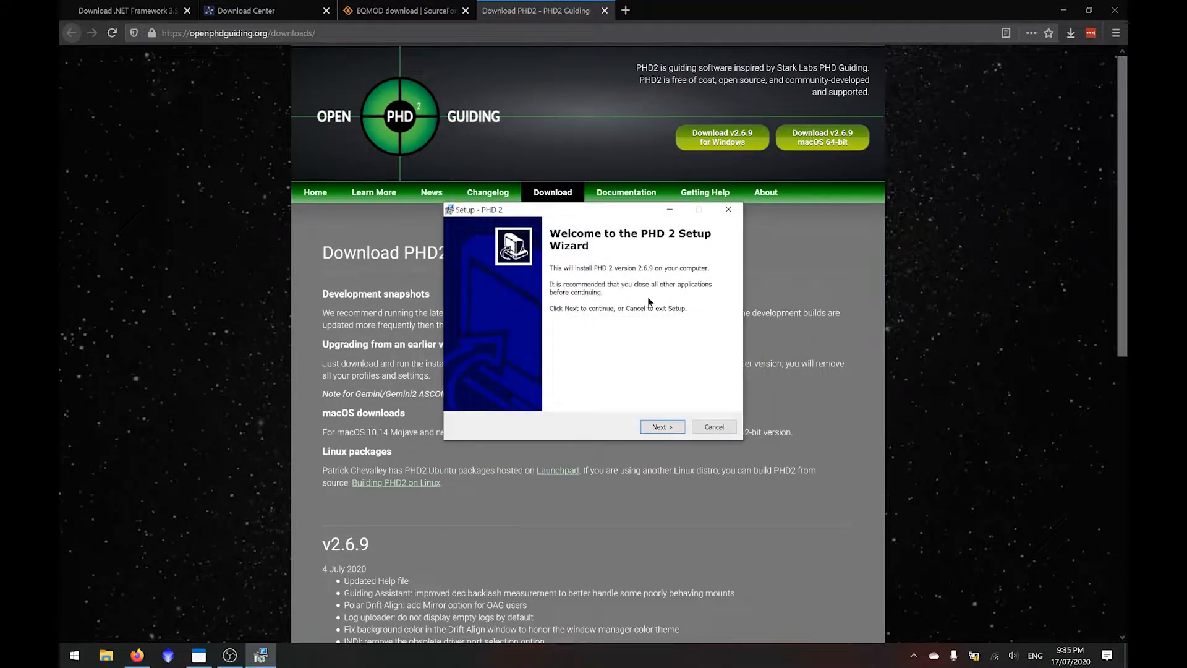
- Install PHD 2 with the default destination and Start menu folder, and finish without viewing the readme or launching the program
left_click(660, 426)
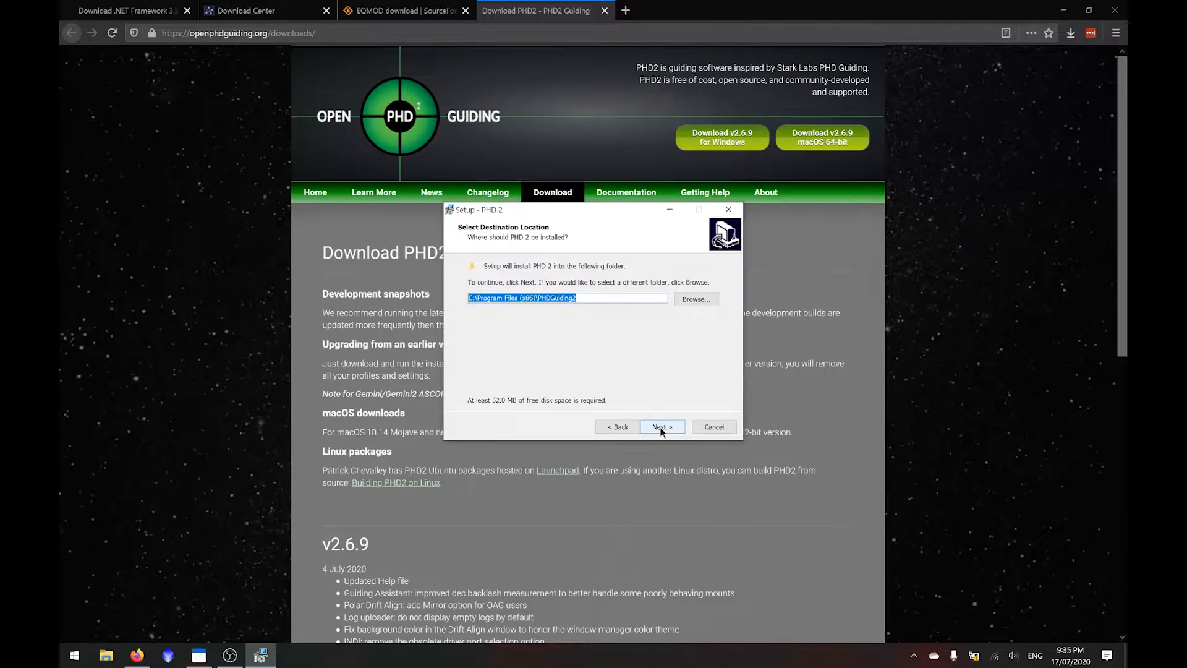
left_click(660, 427)
left_click(661, 426)
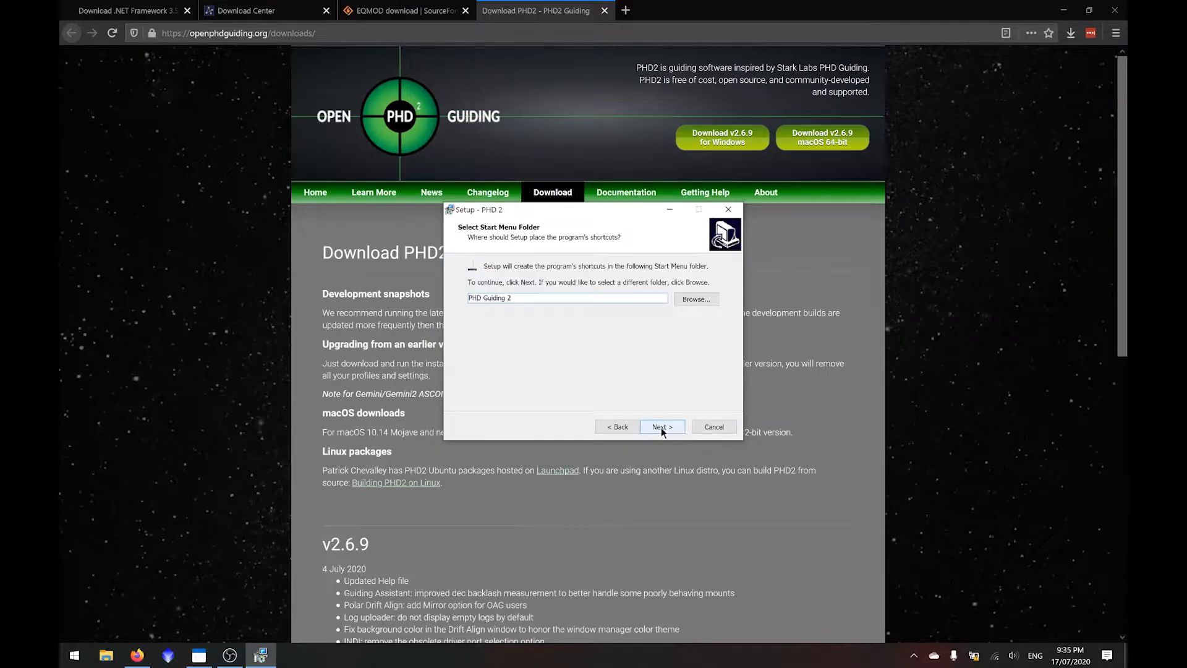
left_click(661, 428)
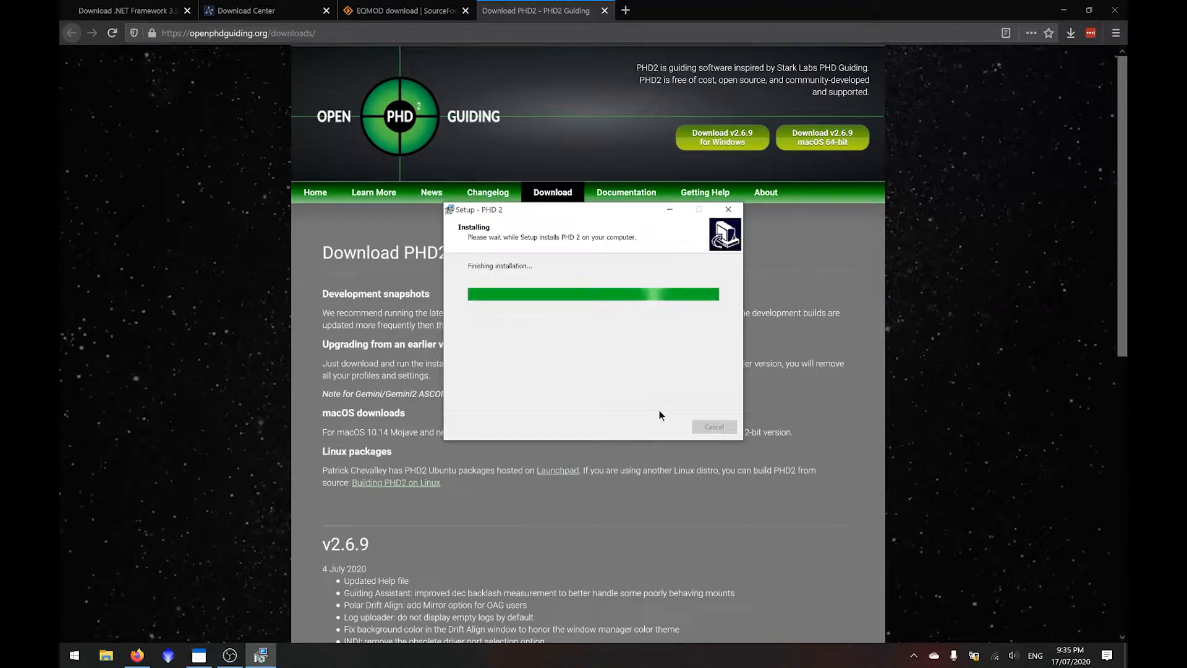
left_click(610, 318)
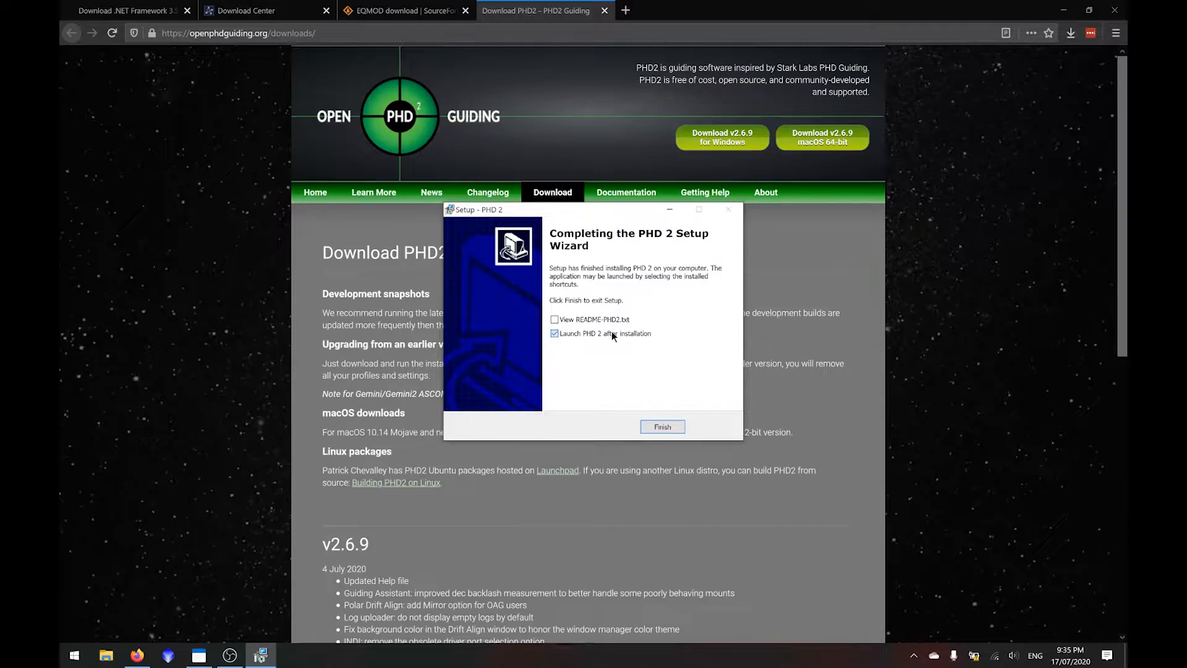
left_click(612, 334)
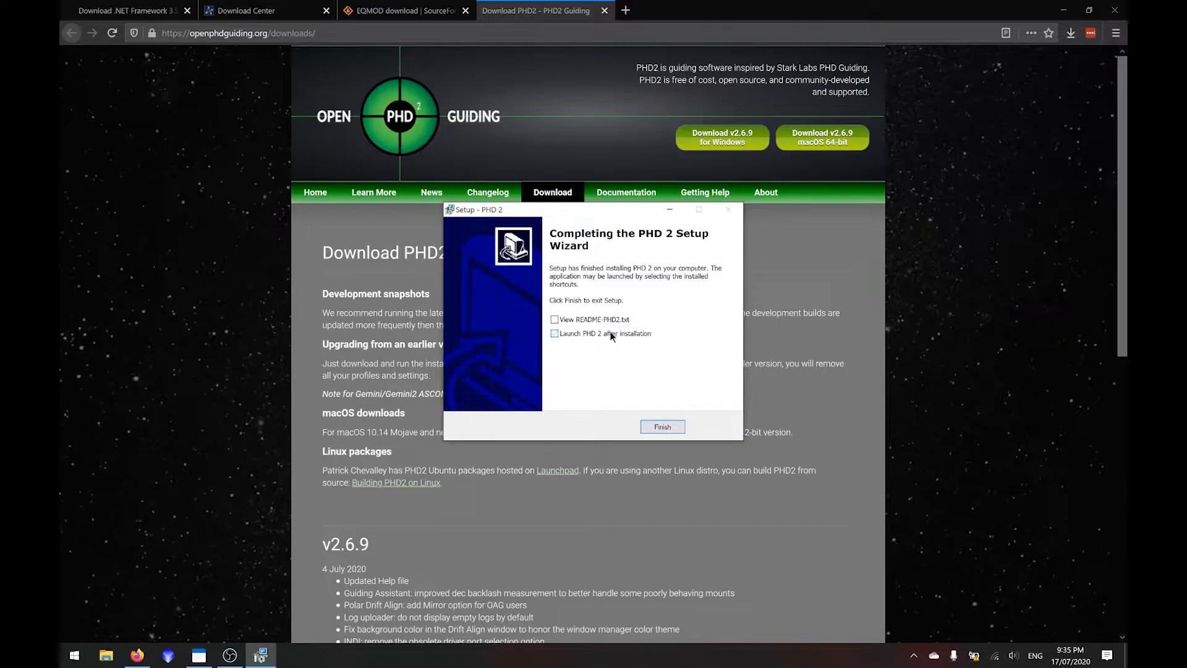
left_click(666, 426)
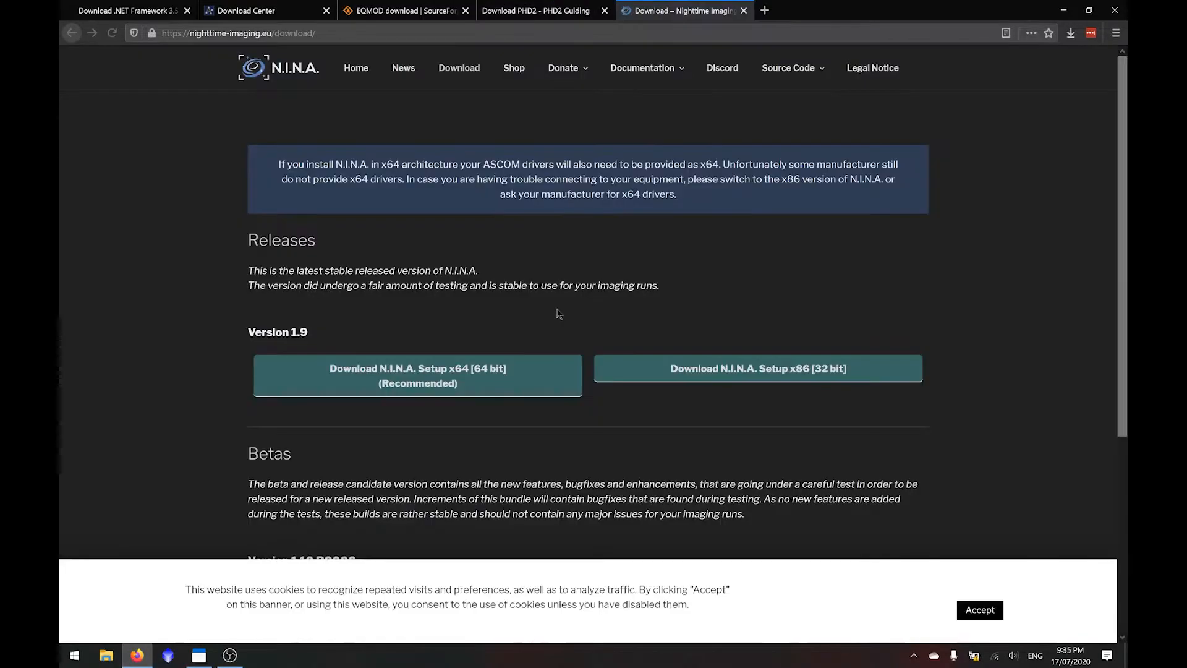
- Download the recommended 64-bit N.I.N.A. 1.9 setup as a zip file and open the downloaded archive
left_click(408, 382)
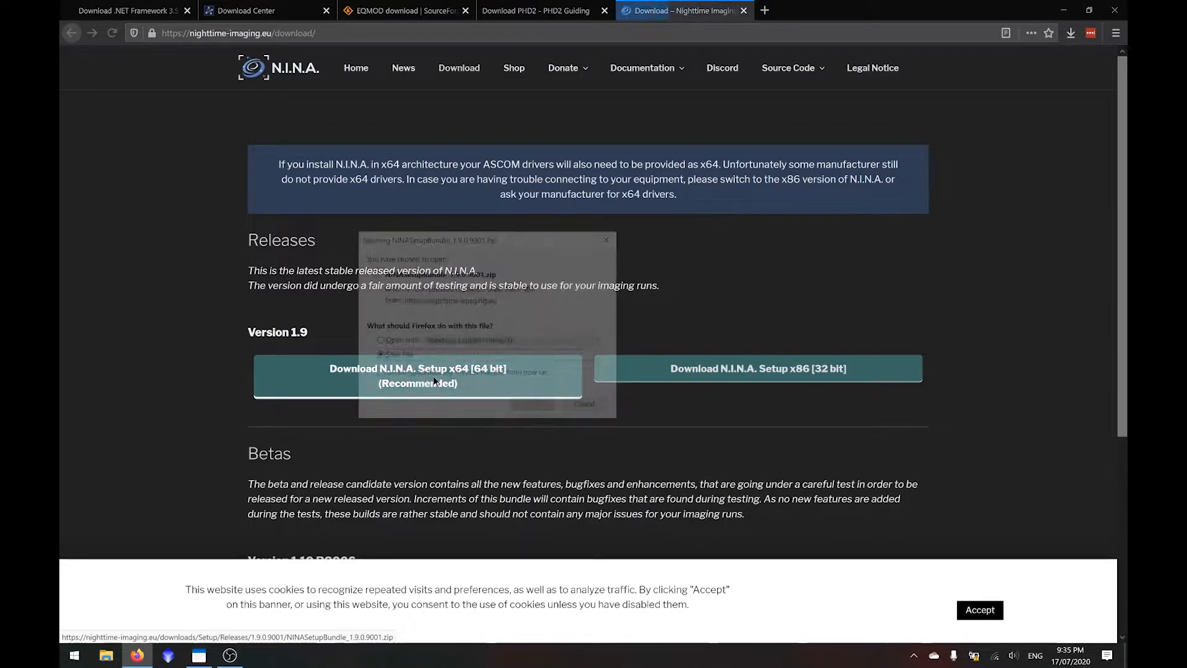
left_click(536, 406)
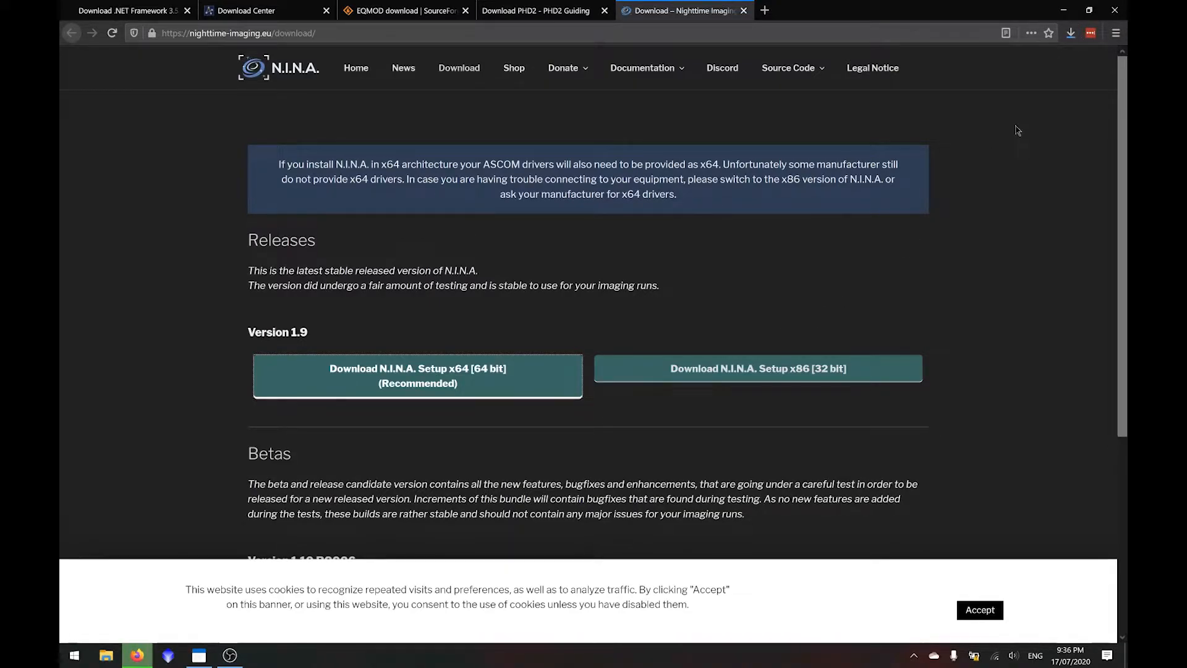
left_click(1070, 33)
left_click(928, 62)
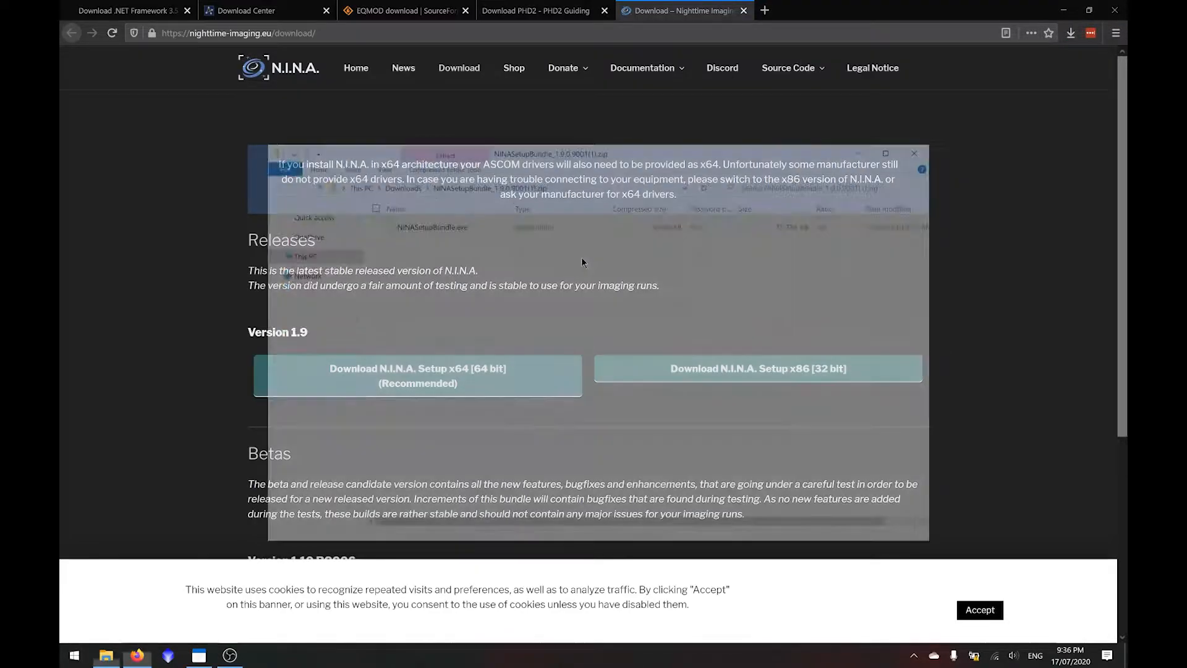
- Extract the whole N.I.N.A. setup archive to the proposed folder in Downloads and close the archive window
left_click(441, 150)
left_click(445, 193)
left_click(700, 456)
left_click(932, 151)
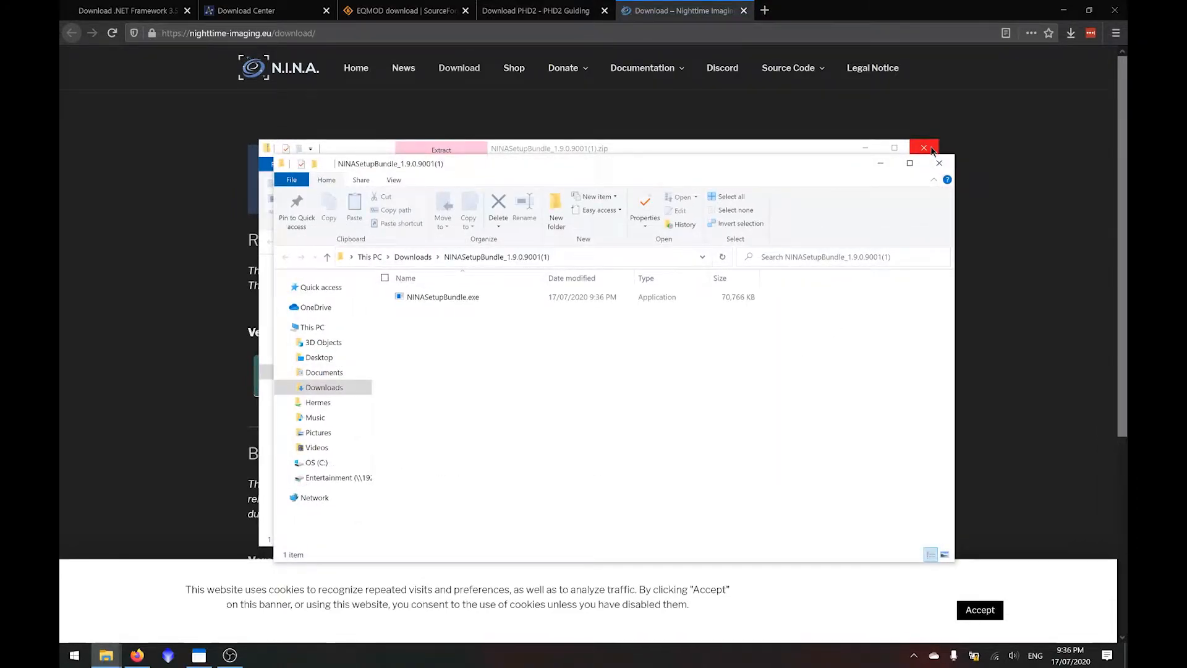
- Run NINASetupBundle.exe, allow it past the SmartScreen block and close the extracted folder
double_click(496, 297)
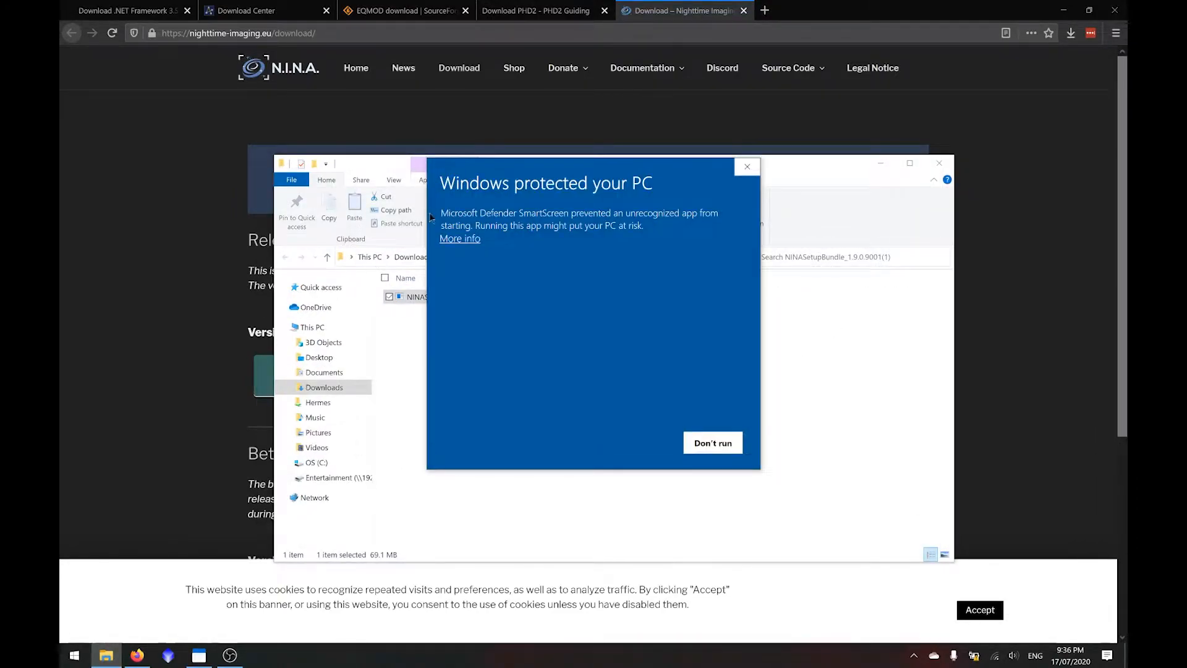
left_click(462, 238)
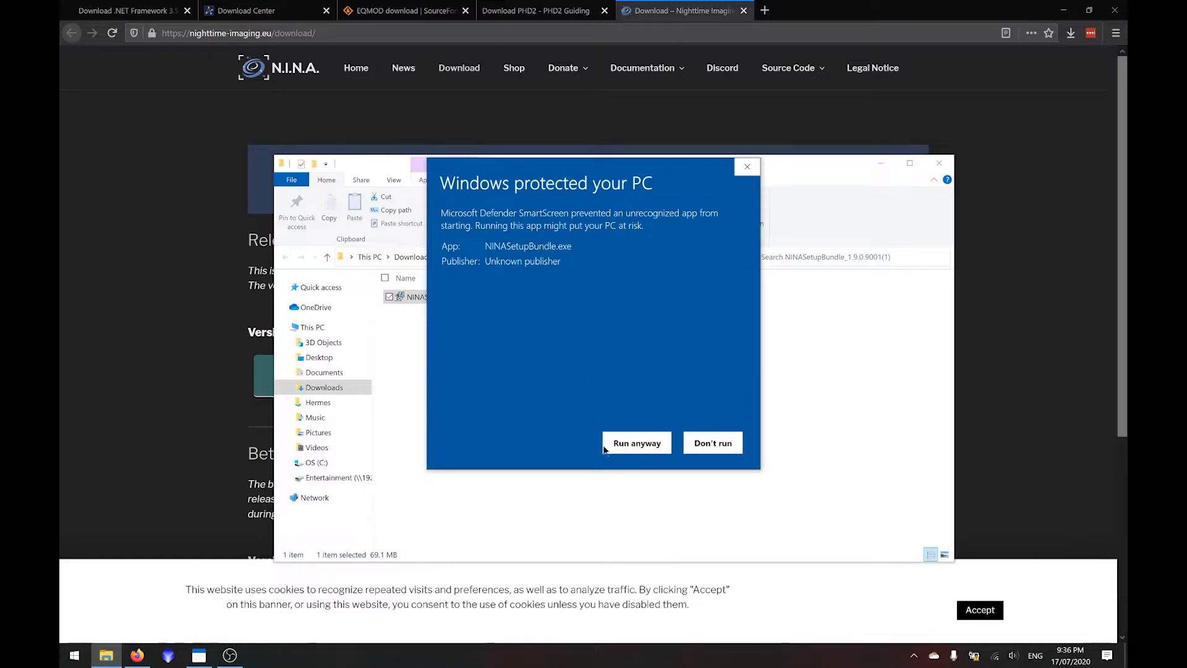
left_click(623, 440)
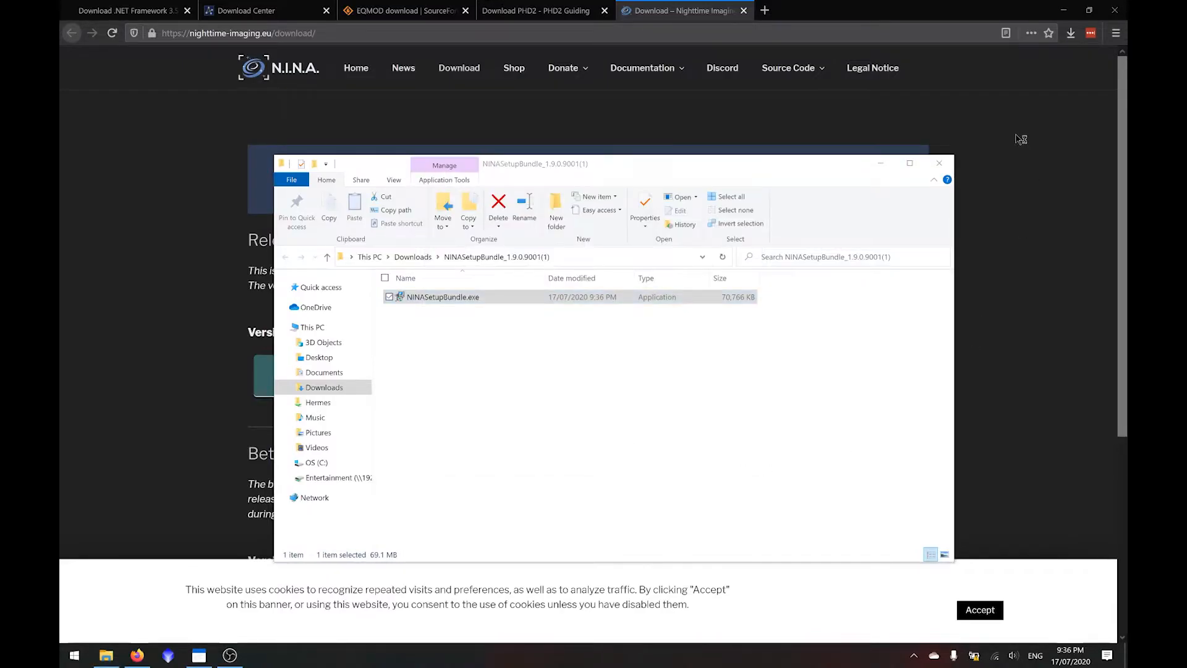
left_click(945, 164)
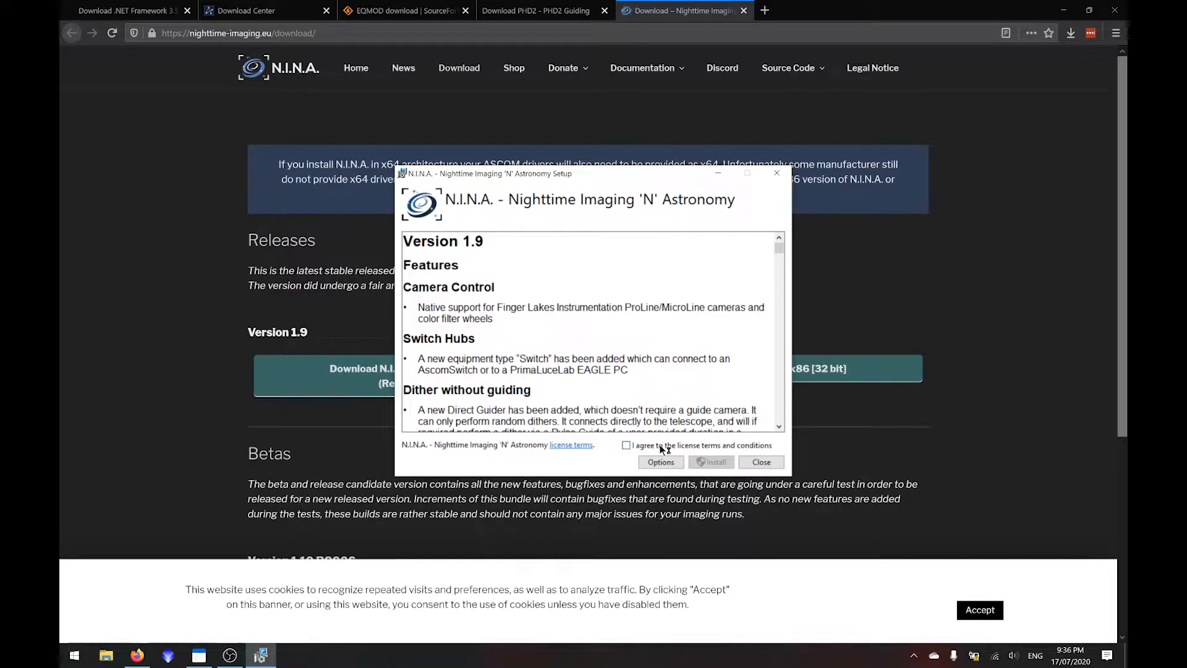
- Agree to the N.I.N.A. license terms, install the program and launch it
left_click(663, 446)
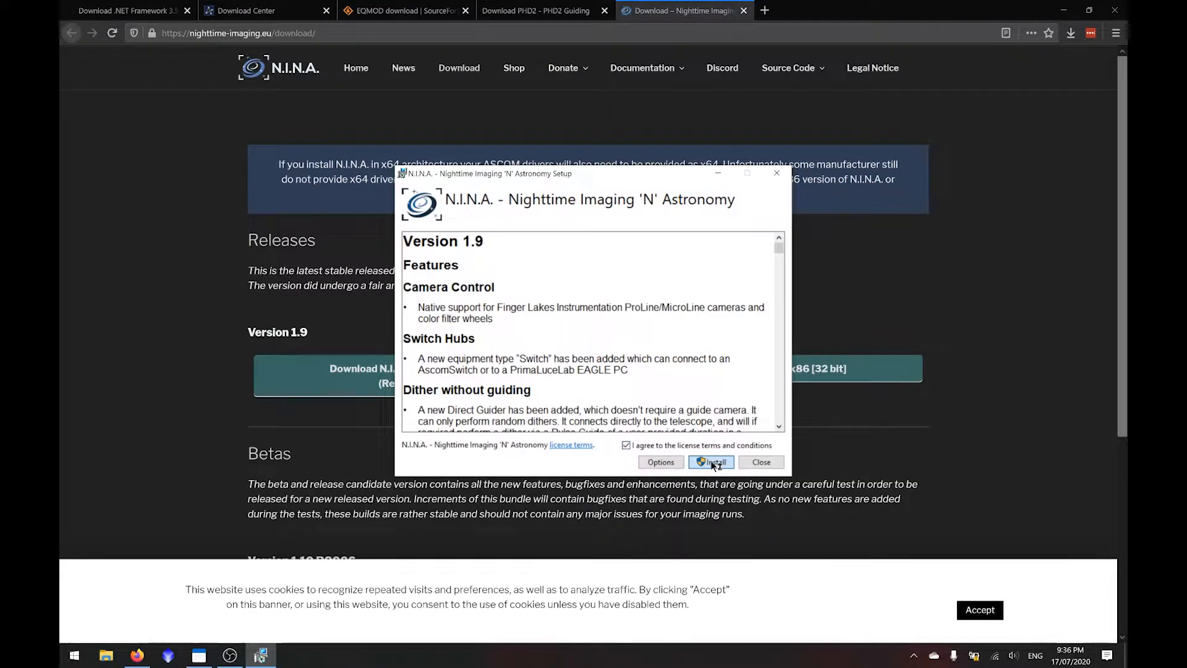
left_click(712, 462)
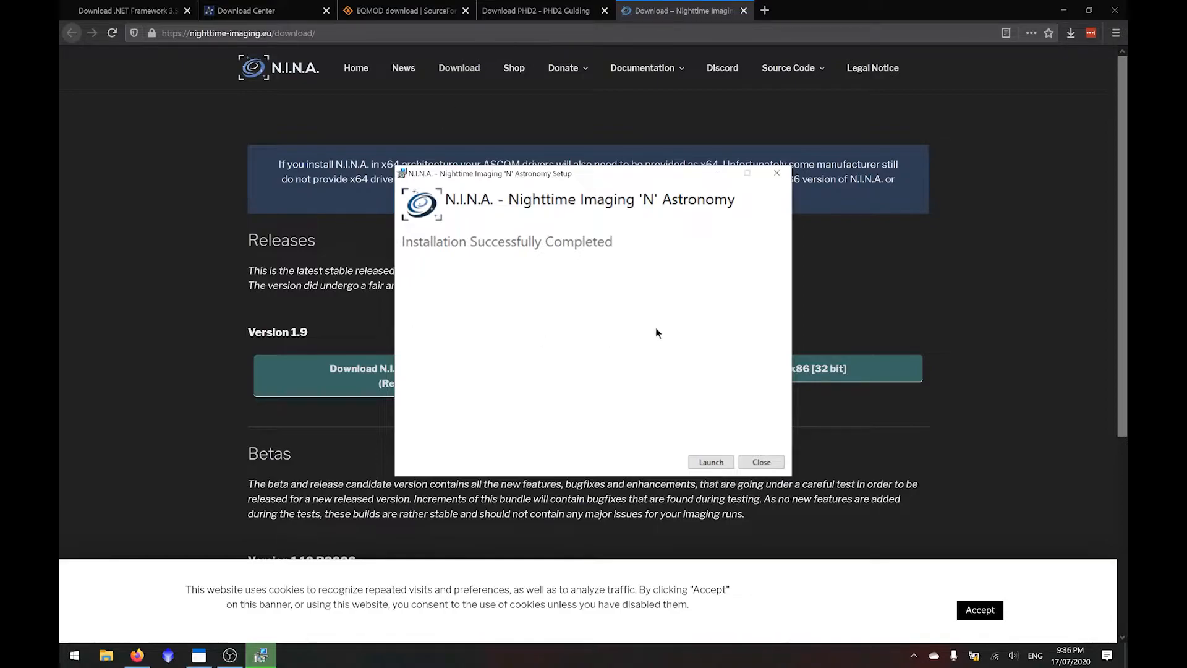
left_click(711, 461)
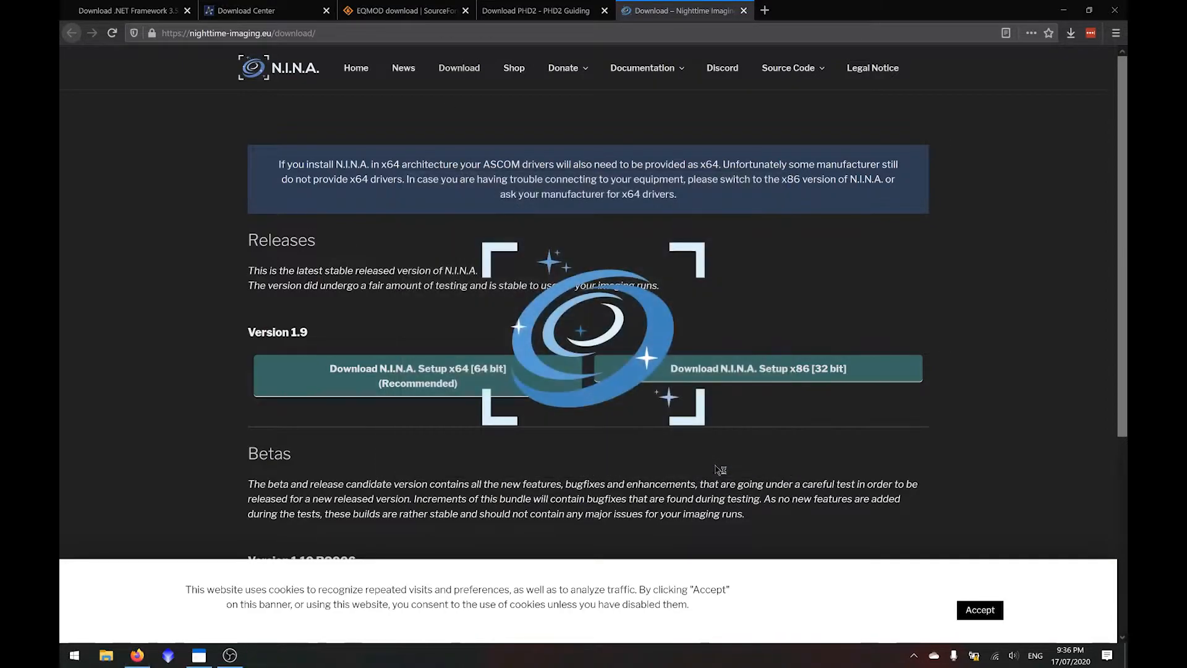
- Minimize the browser and bring up the general options in N.I.N.A
left_click(1074, 9)
left_click(1075, 9)
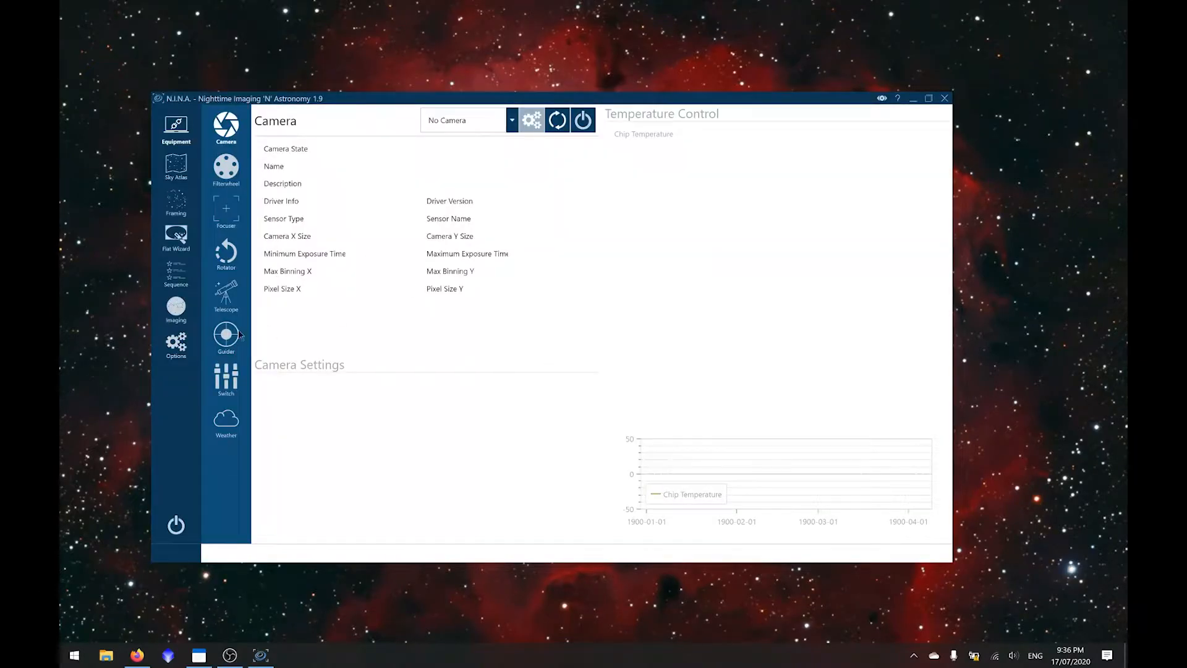
left_click(176, 343)
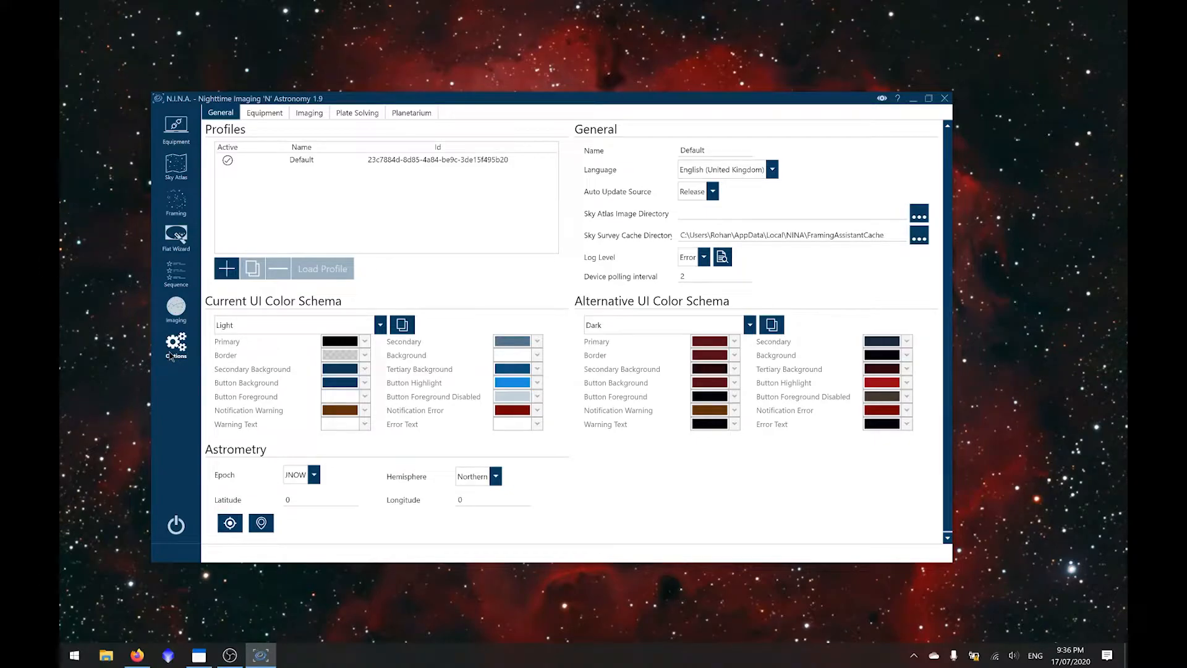
- Try the Dark, Classic, Seance and further color schemas on the current interface and settle on Shark
left_click(380, 326)
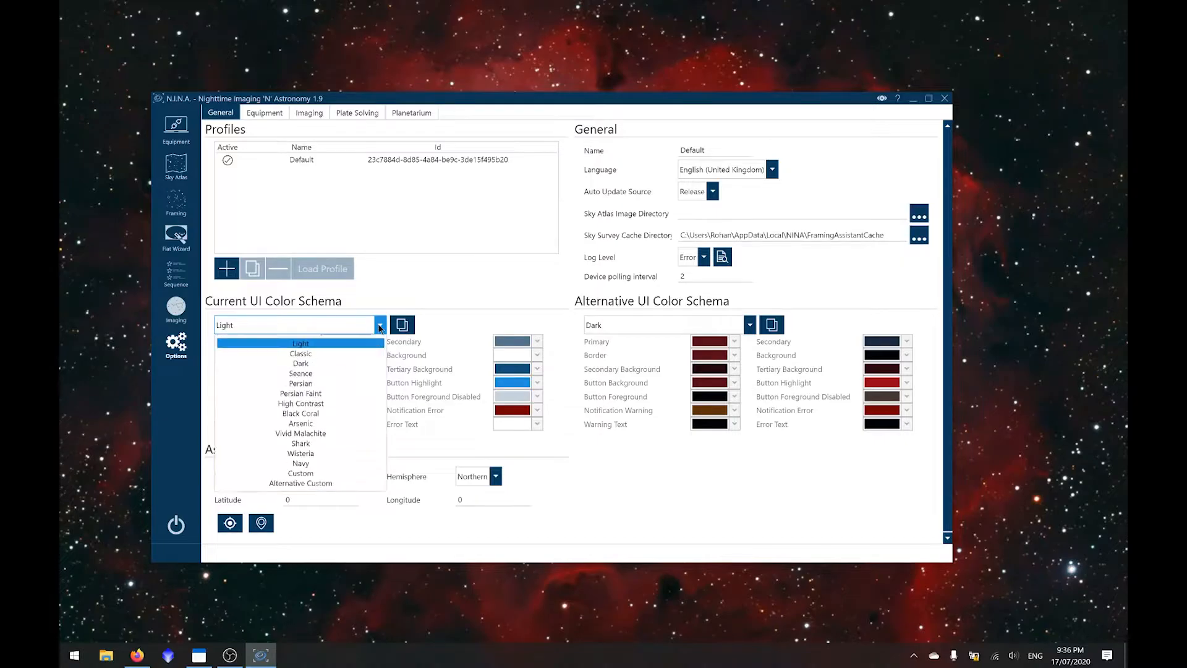
left_click(328, 364)
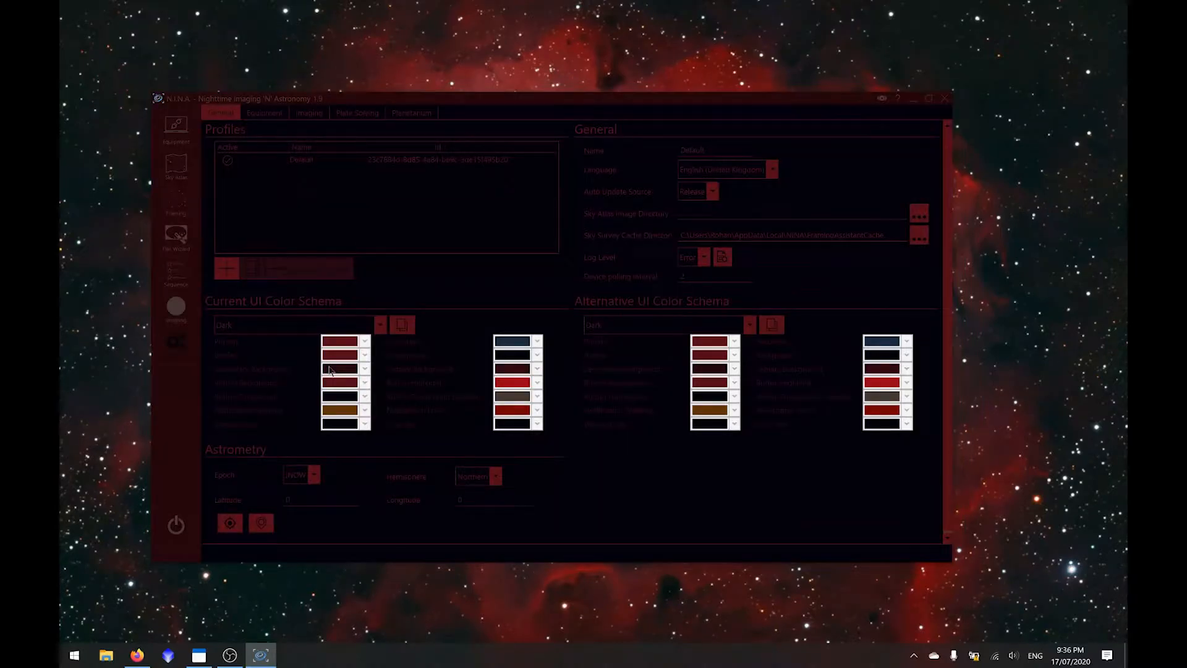
left_click(378, 325)
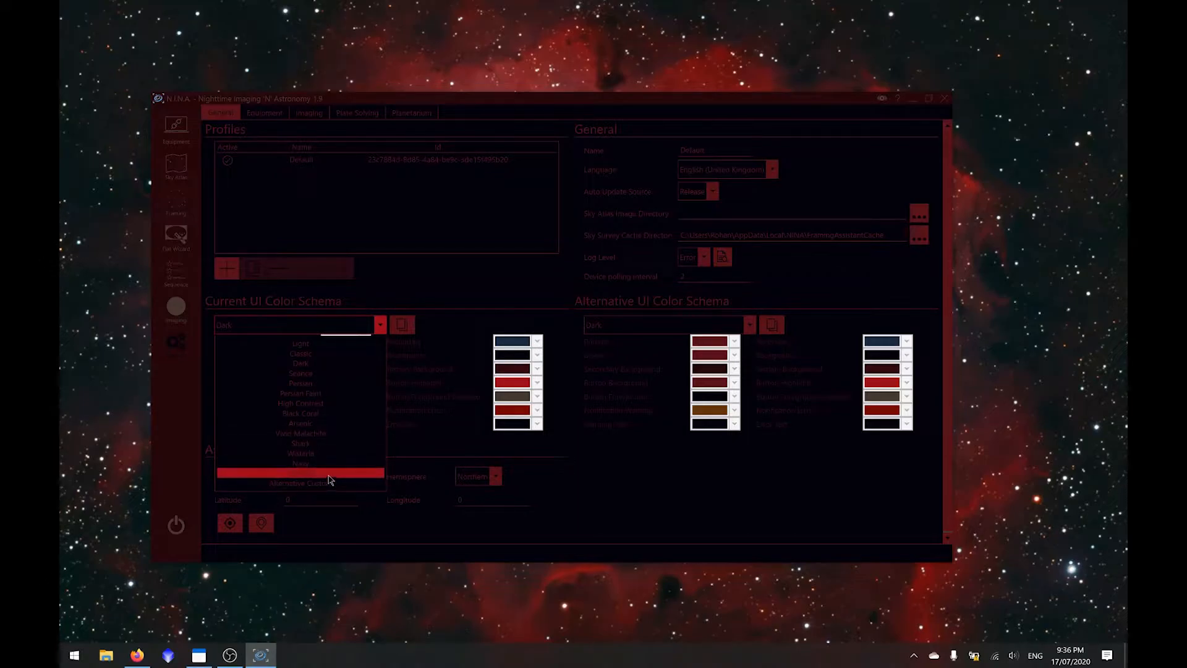
left_click(339, 353)
left_click(379, 325)
left_click(350, 374)
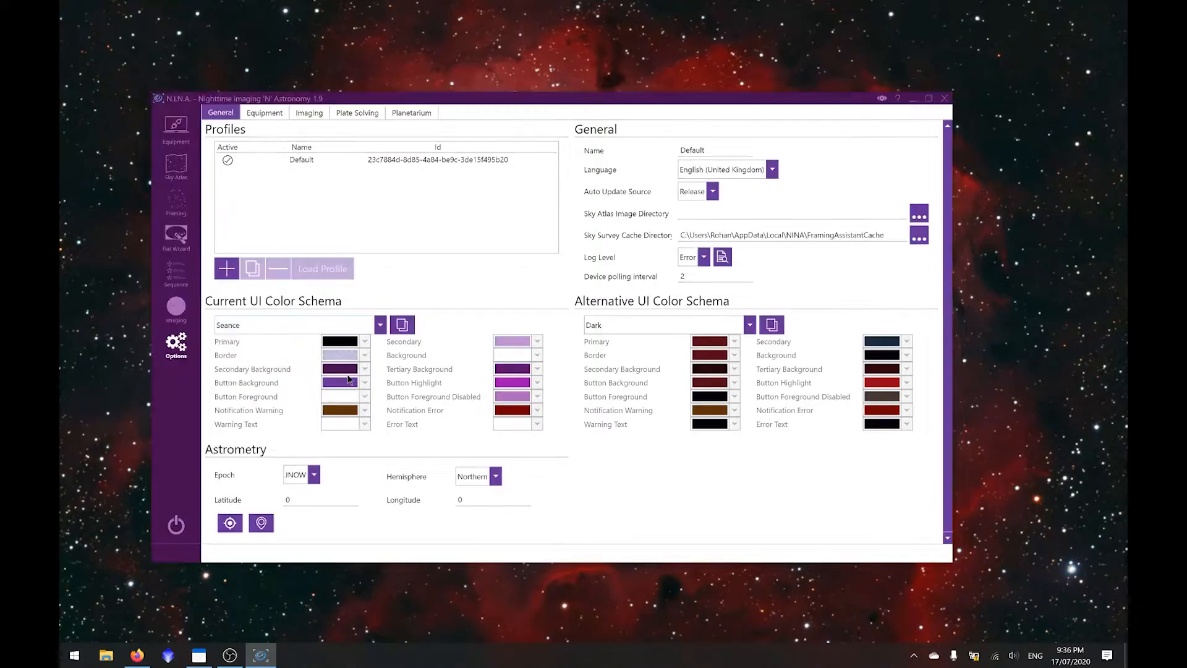
key("Down")
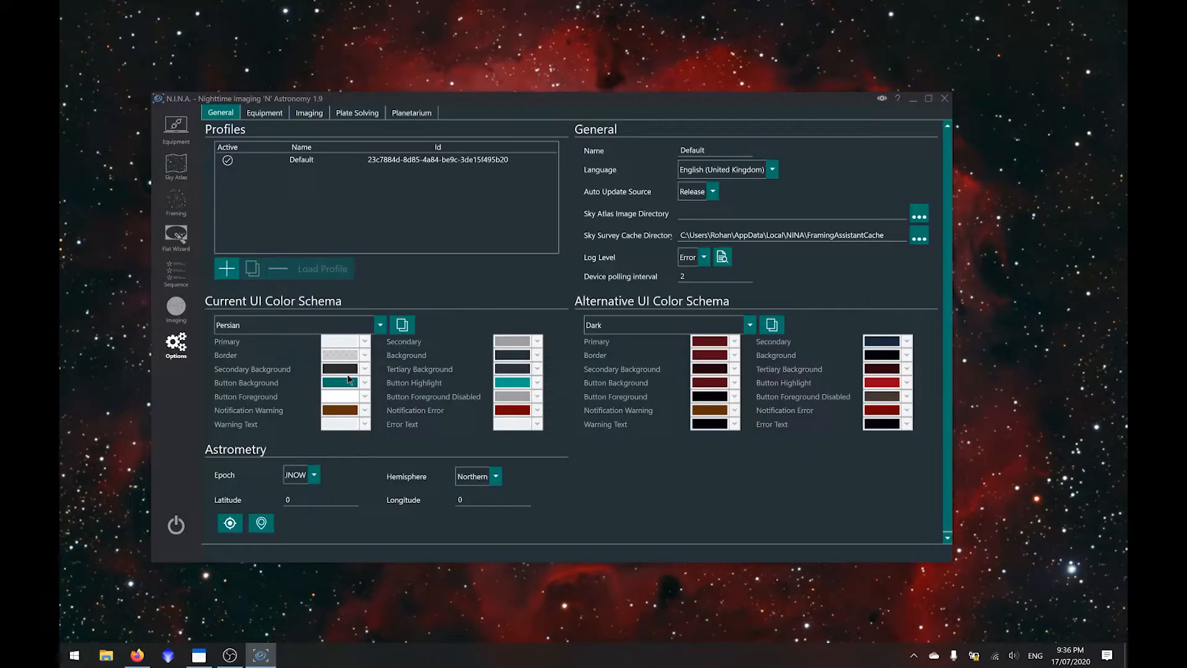
key("Down")
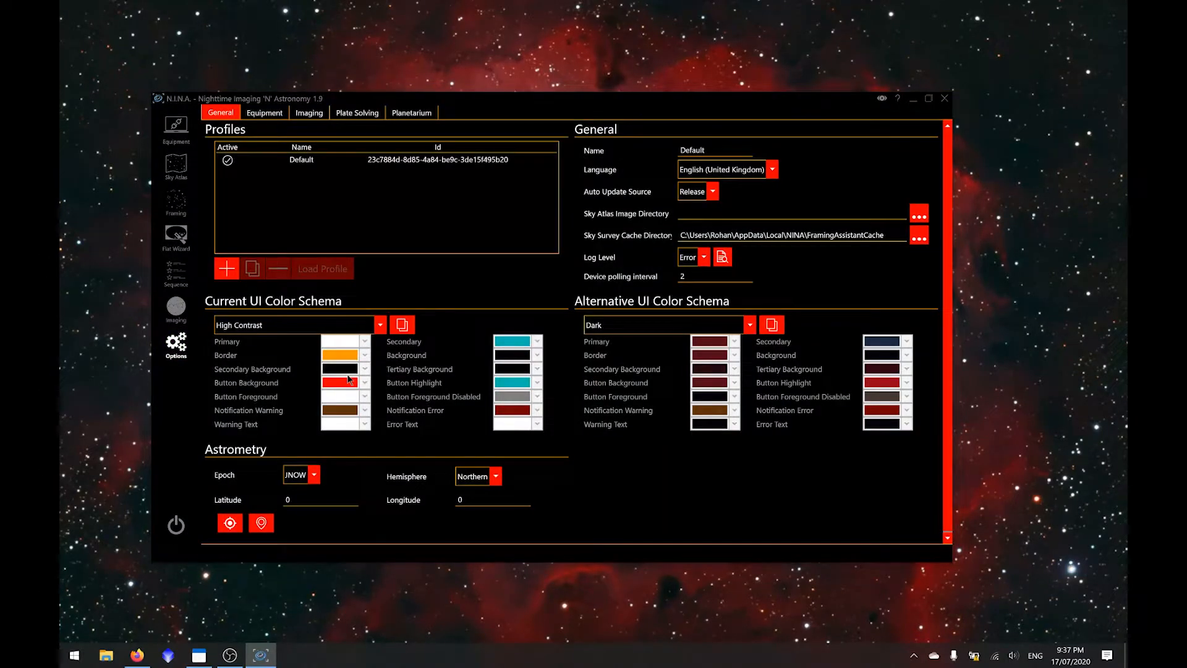
key("Down")
key("Down")
key("Down")
key("Down")
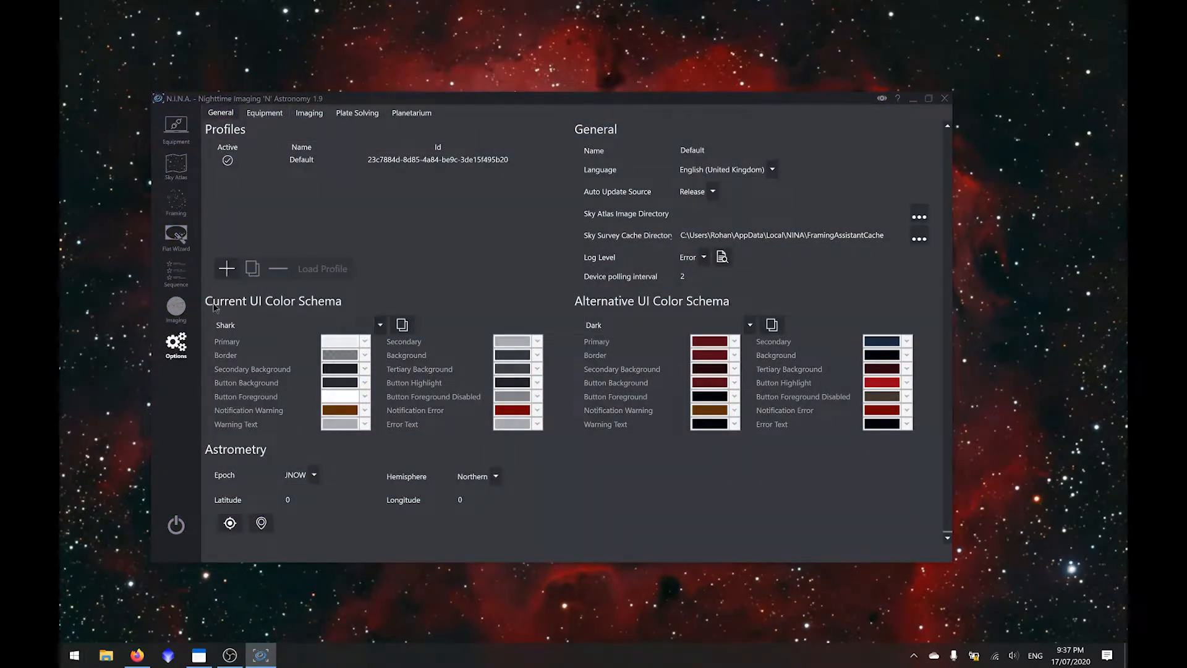
- Copy the Shark schema to the custom one, darken its secondary color to dark gray and check it on the sequence page
left_click(175, 273)
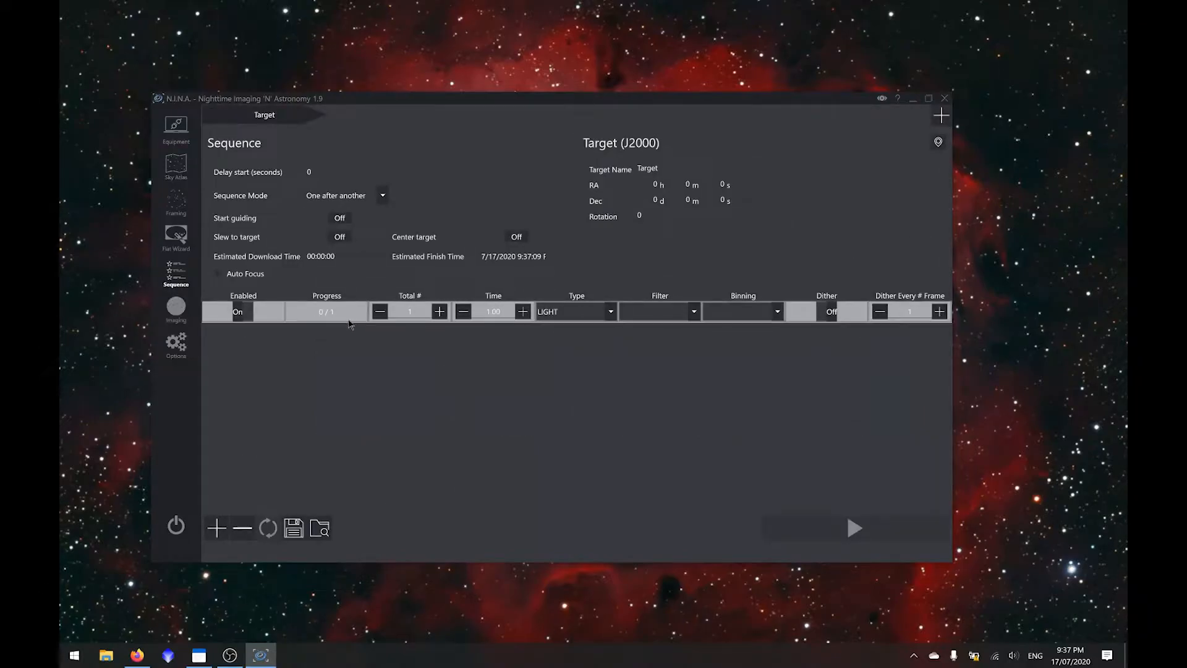
left_click(175, 342)
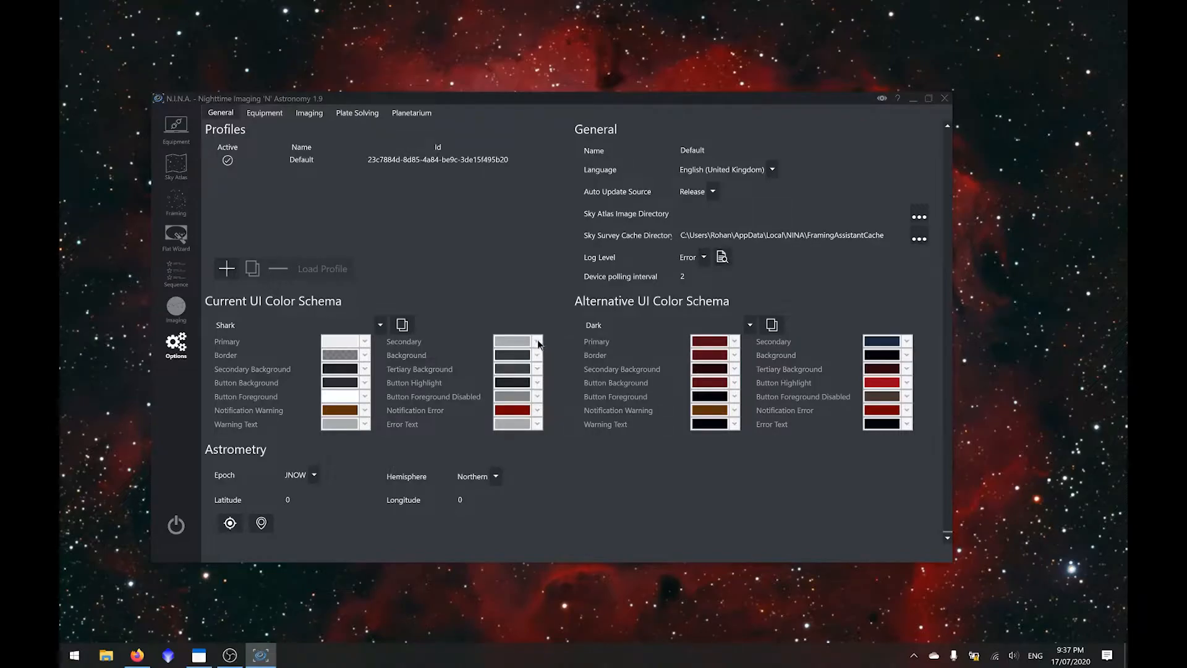
left_click(402, 325)
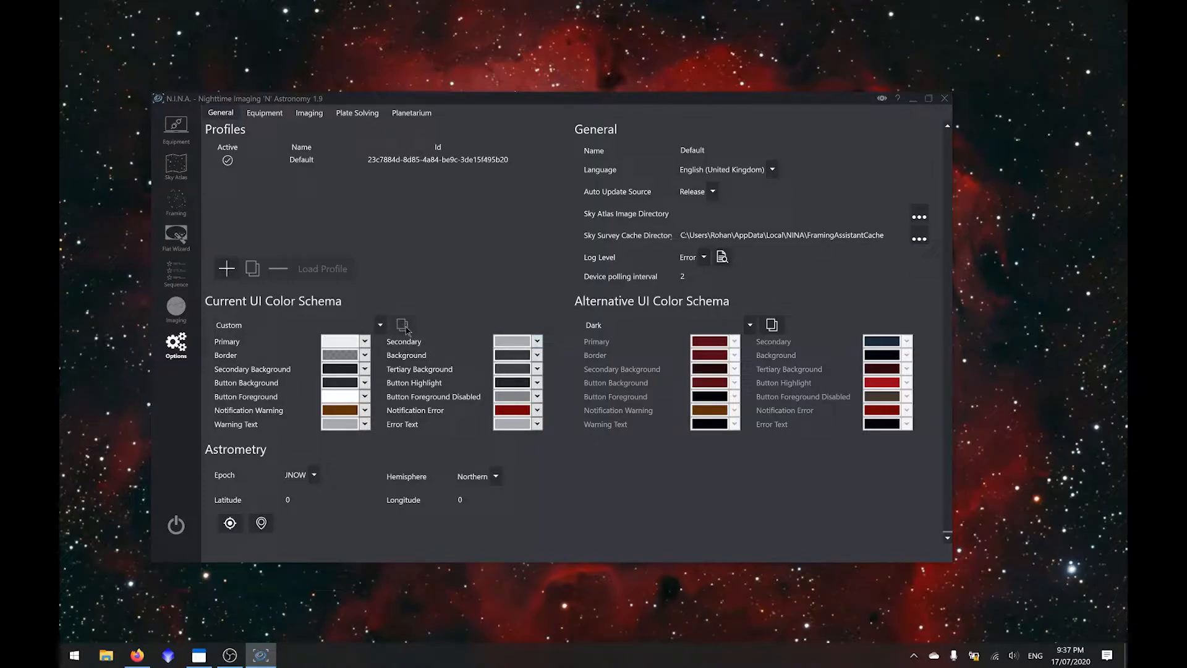
left_click(537, 341)
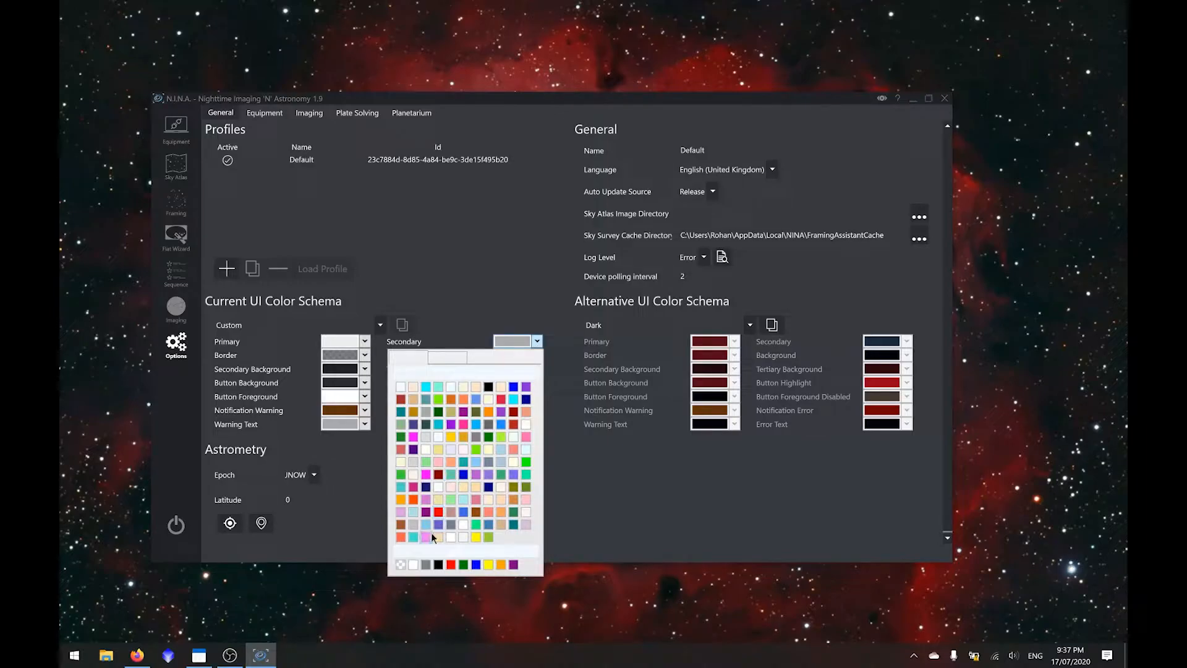
left_click(447, 356)
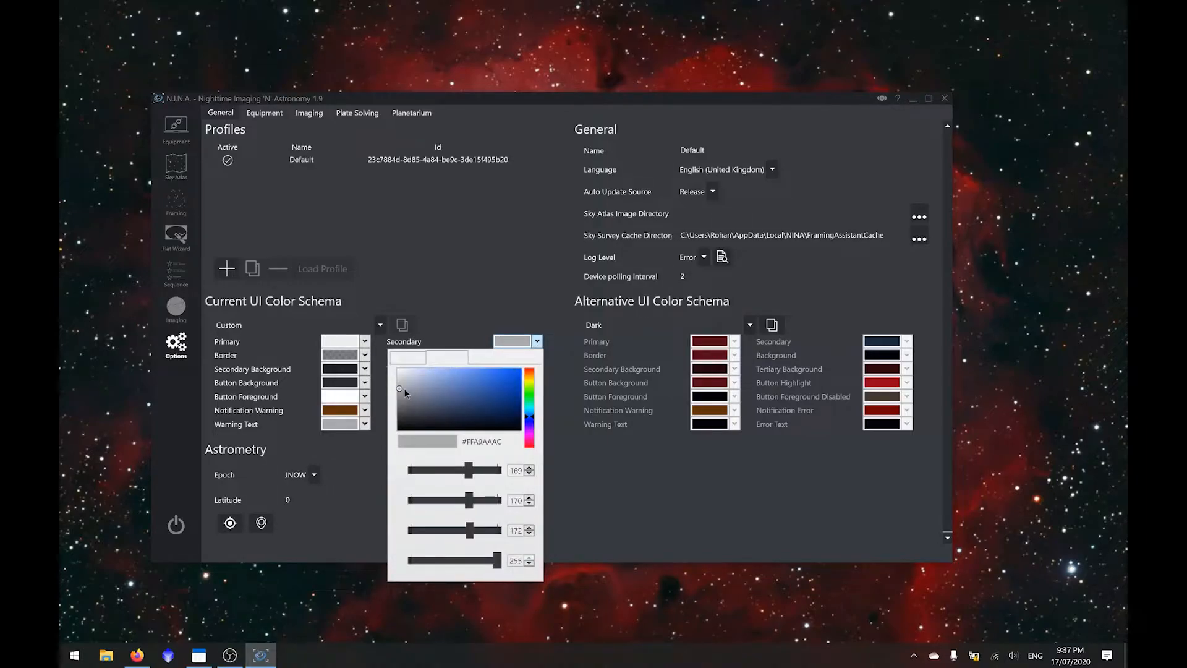
left_click_drag(399, 391, 394, 416)
left_click(437, 286)
left_click(176, 273)
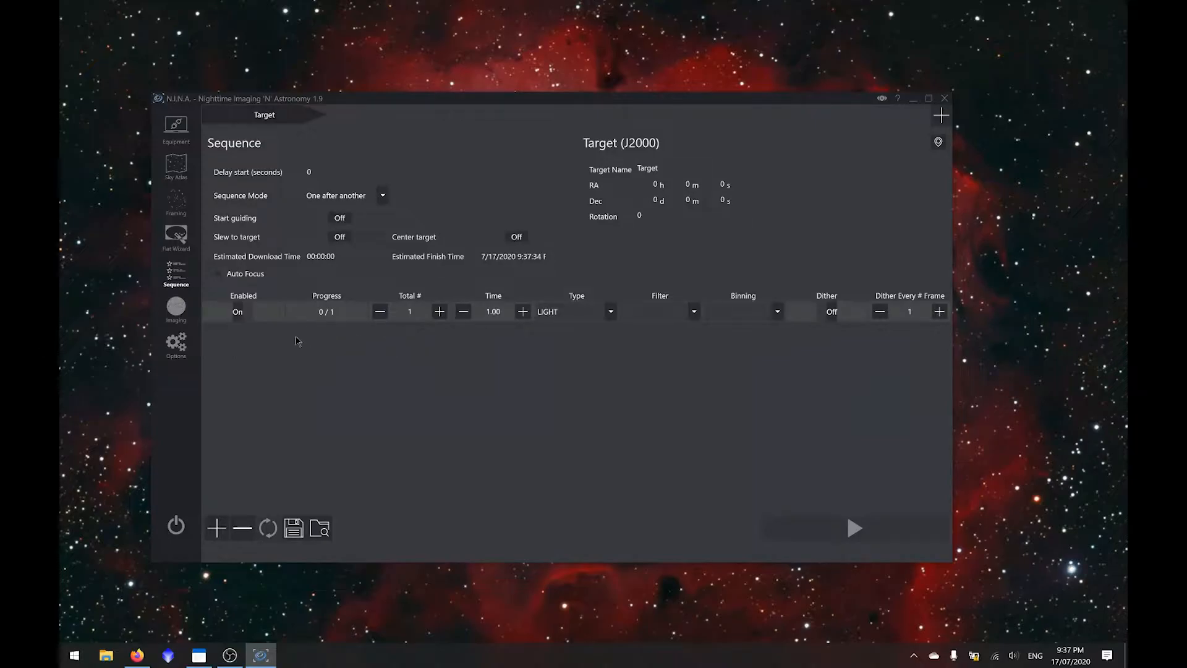
left_click(178, 351)
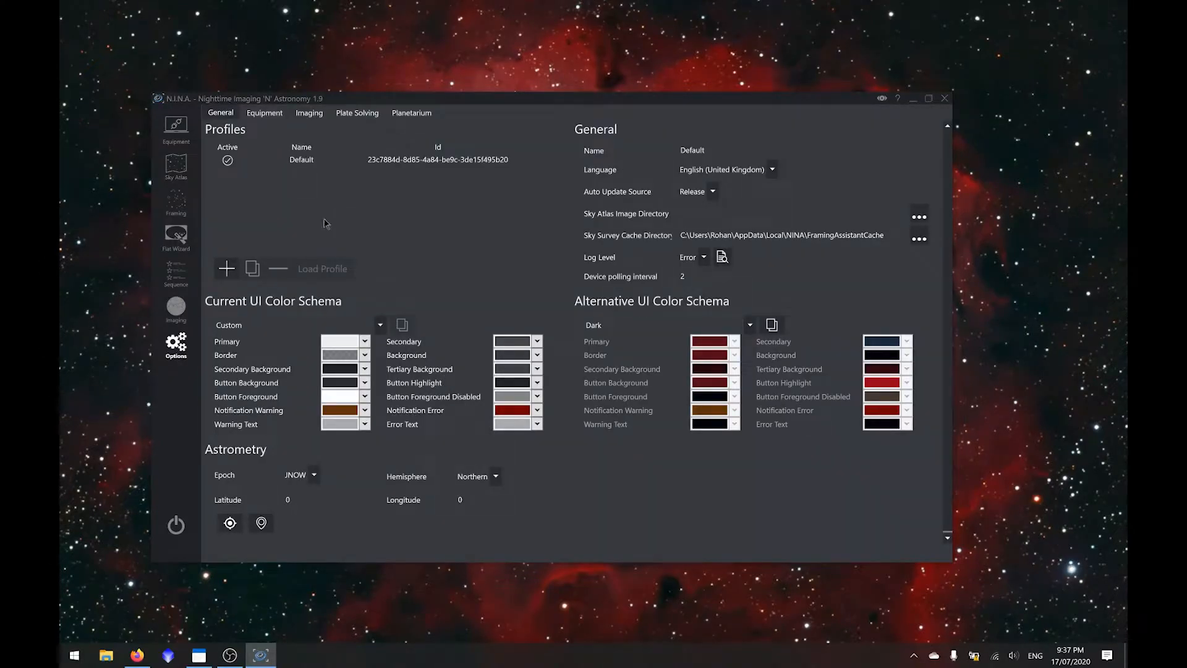
- Set the astrometry epoch to J2000 and the hemisphere to Southern
left_click(312, 477)
left_click(309, 493)
left_click(488, 476)
left_click(487, 505)
- Review the available interface languages and auto update sources, keeping English (United Kingdom) and Release
left_click(767, 168)
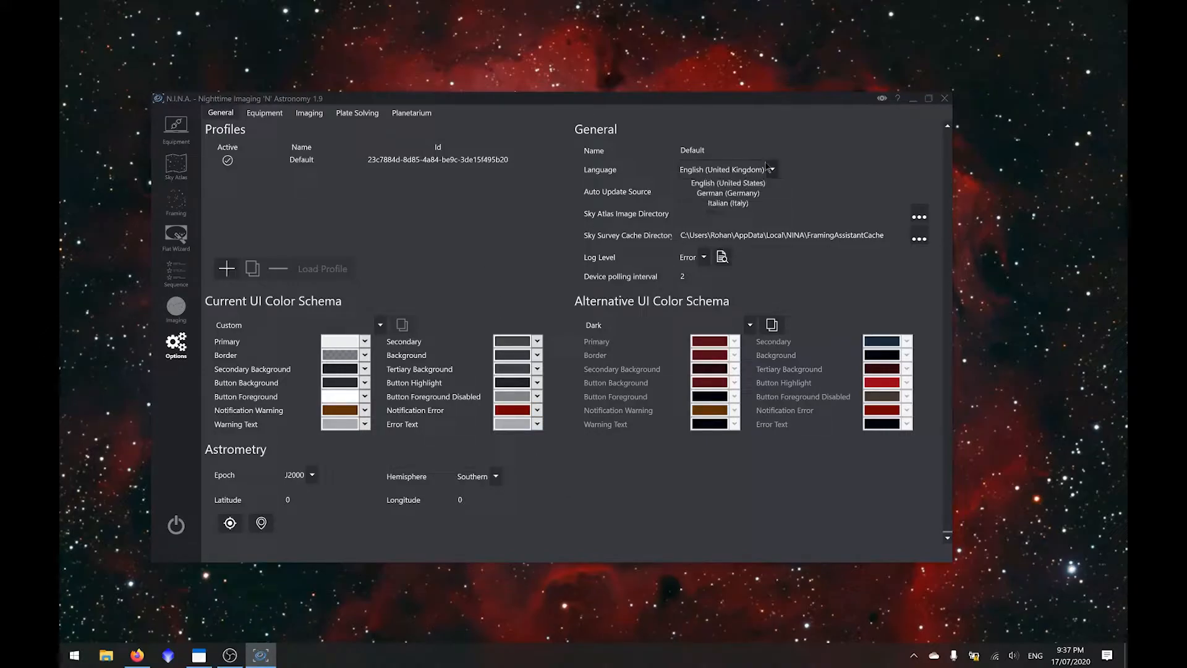
left_click(828, 166)
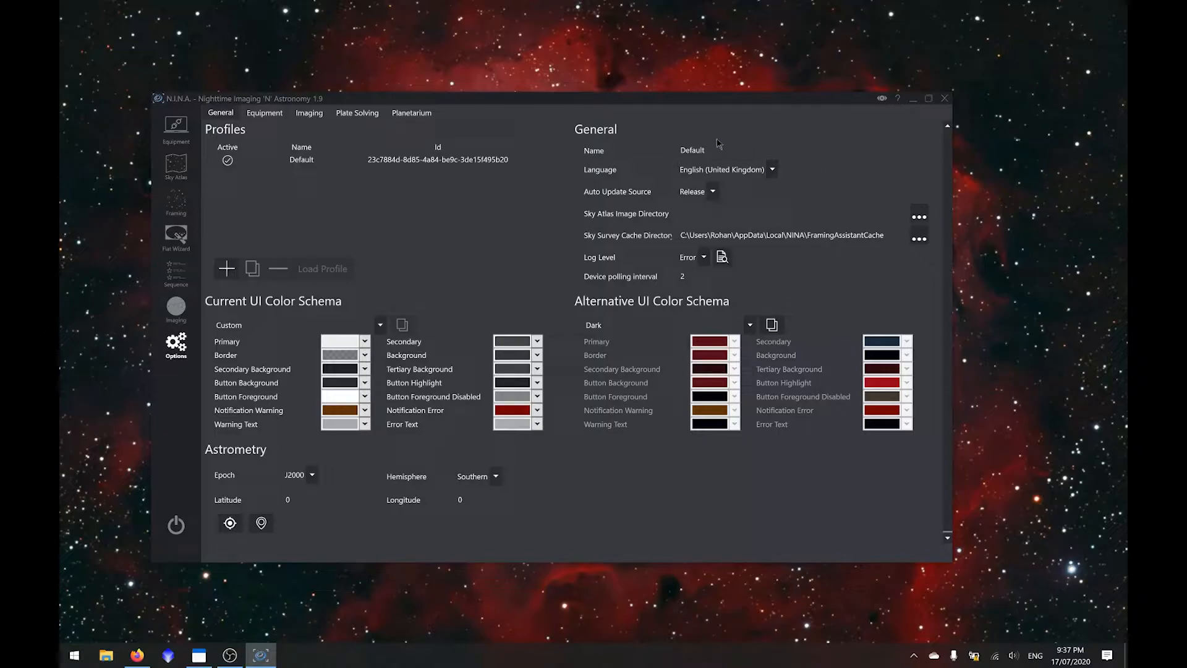
left_click(713, 193)
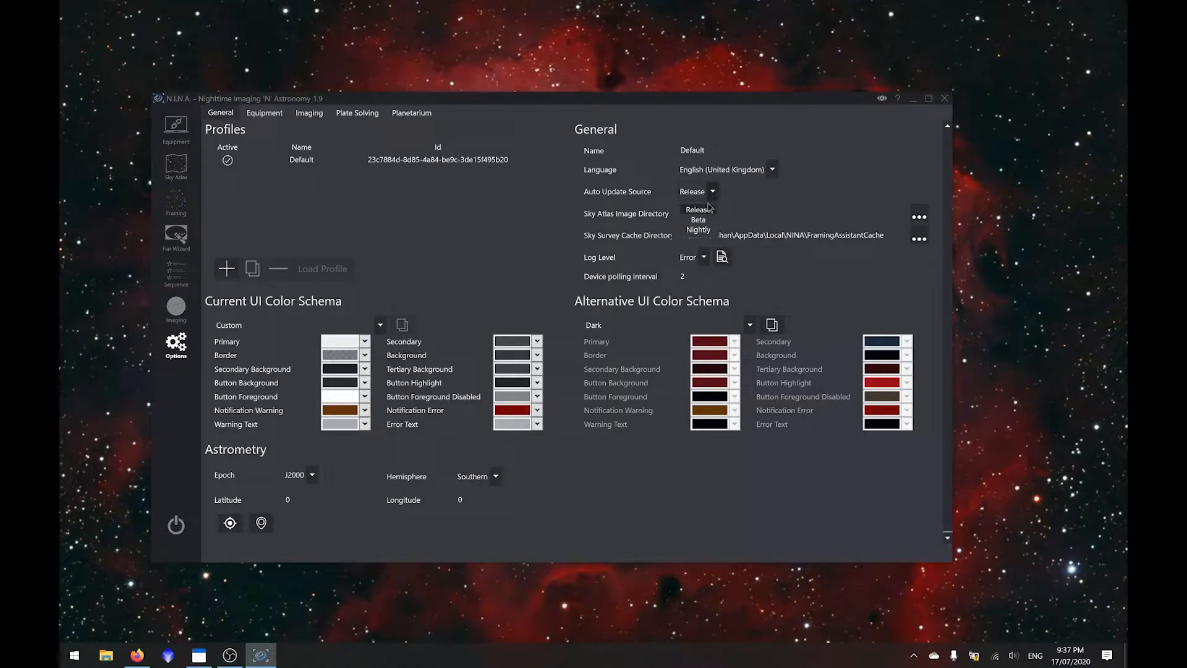
left_click(708, 213)
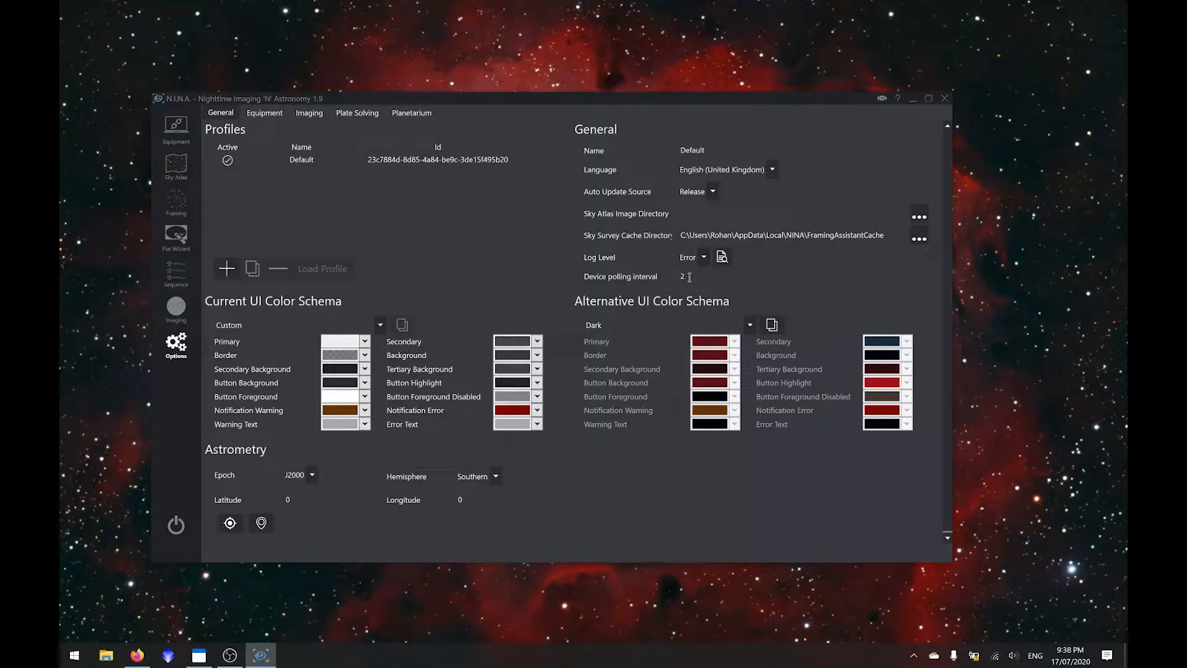
- In the equipment options, set the camera's pixel size to 4.93, read noise to 1.3 and full well capacity to 60000
left_click(263, 113)
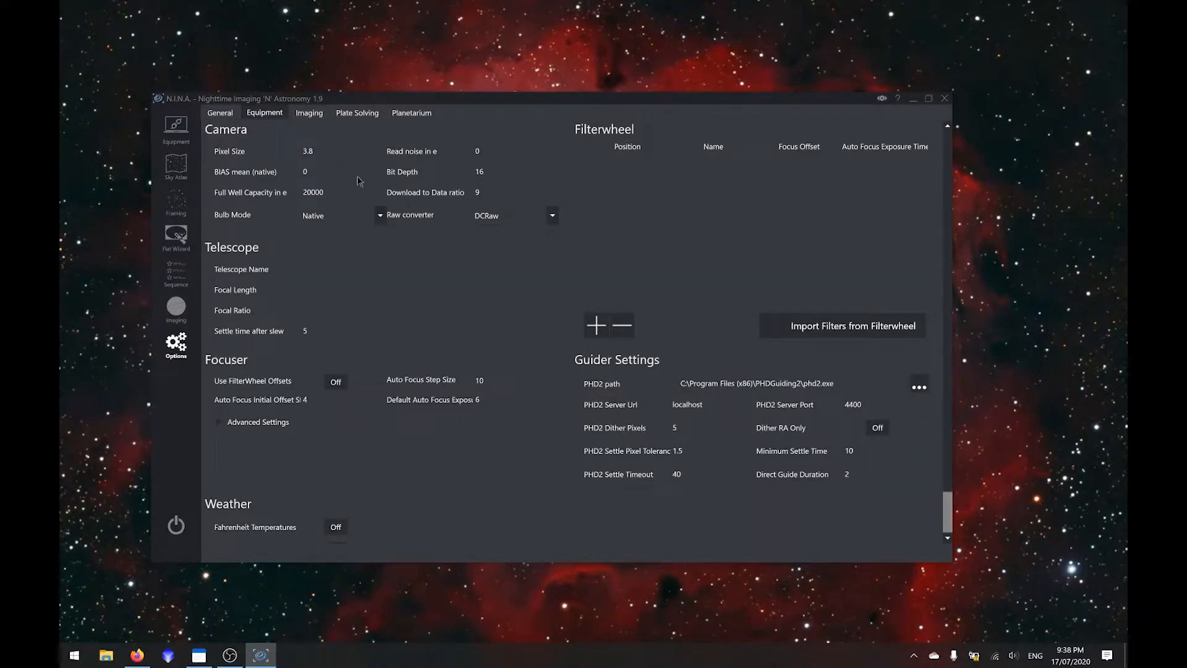
left_click(336, 149)
left_click(340, 215)
left_click(340, 151)
left_click_drag(334, 192, 215, 190)
type("60000")
- Name the telescope SkyWatcher 190MakNew and set its focal length to 1000 and focal ratio to 5.26
left_click(308, 265)
type("SkyWat")
type("cher MakNew")
type("190MakNew")
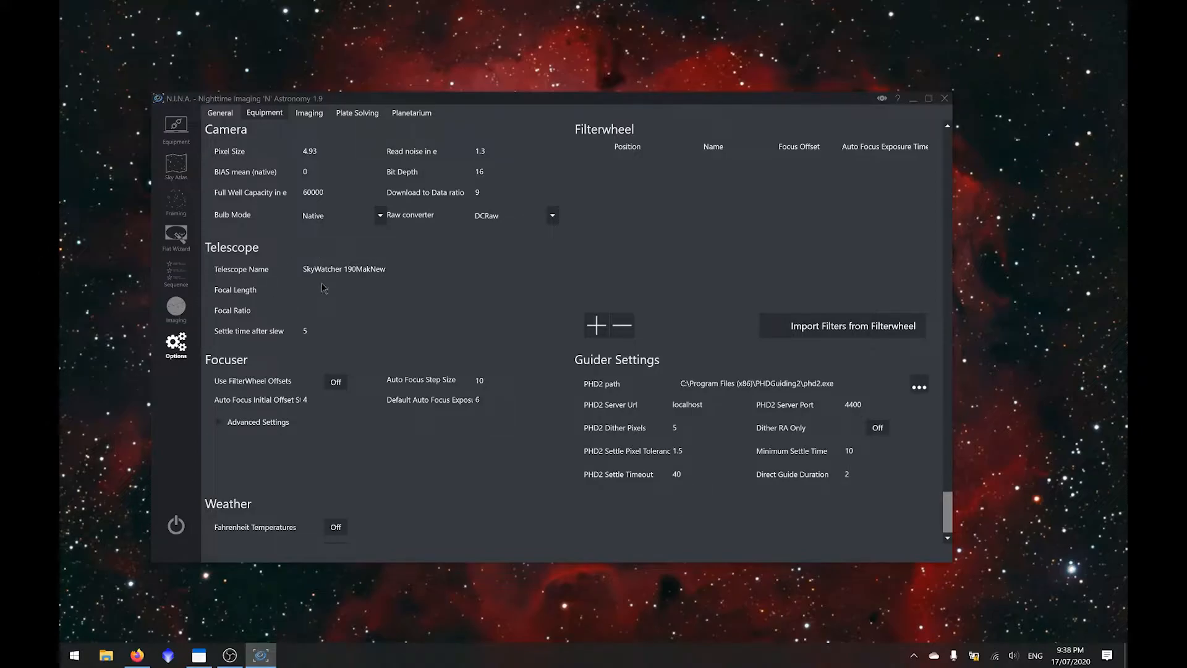
type("1000")
left_click(333, 330)
- Examine the PHD2 path and dither pixels in the guider settings, switching Dither RA Only on and back off
left_click_drag(841, 383, 742, 384)
left_click(763, 383)
left_click(680, 423)
double_click(679, 428)
left_click(804, 513)
left_click(878, 429)
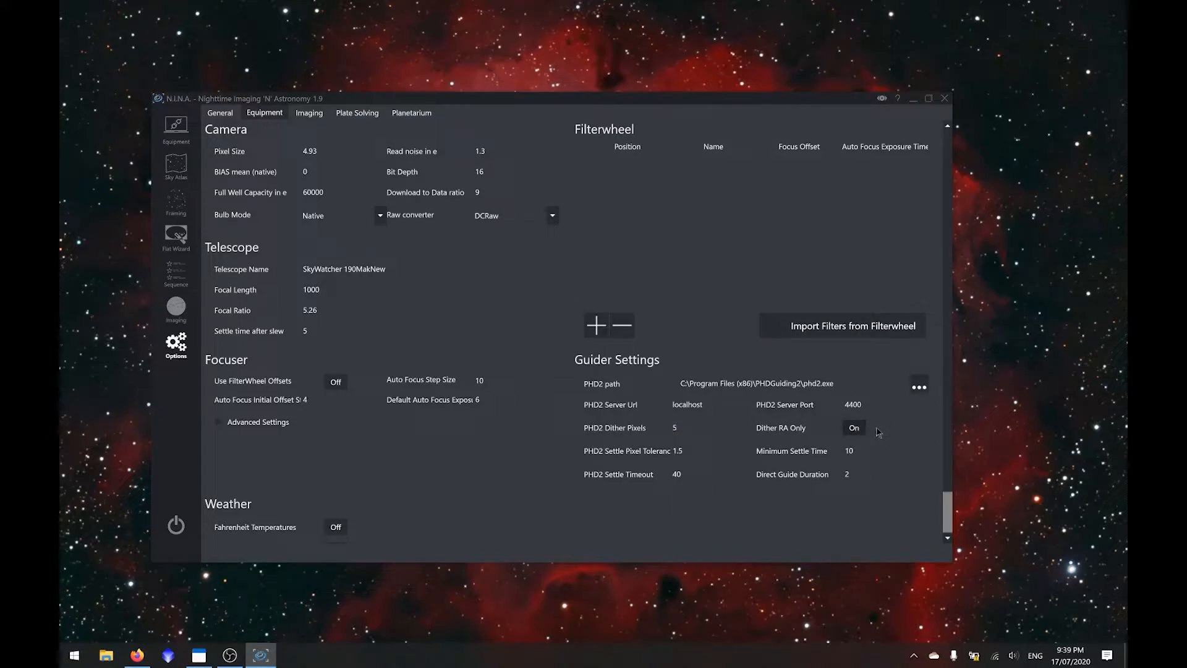
left_click(868, 432)
- In the imaging options, check the image file formats and keep FITS for saved images
left_click(309, 113)
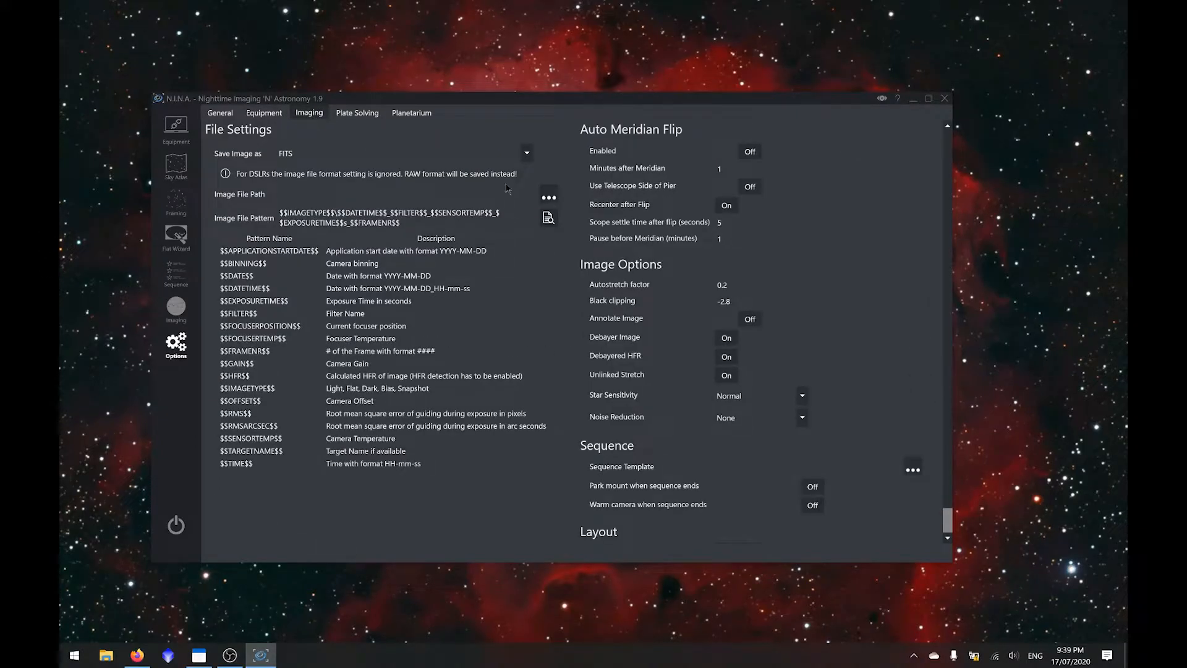
left_click(523, 153)
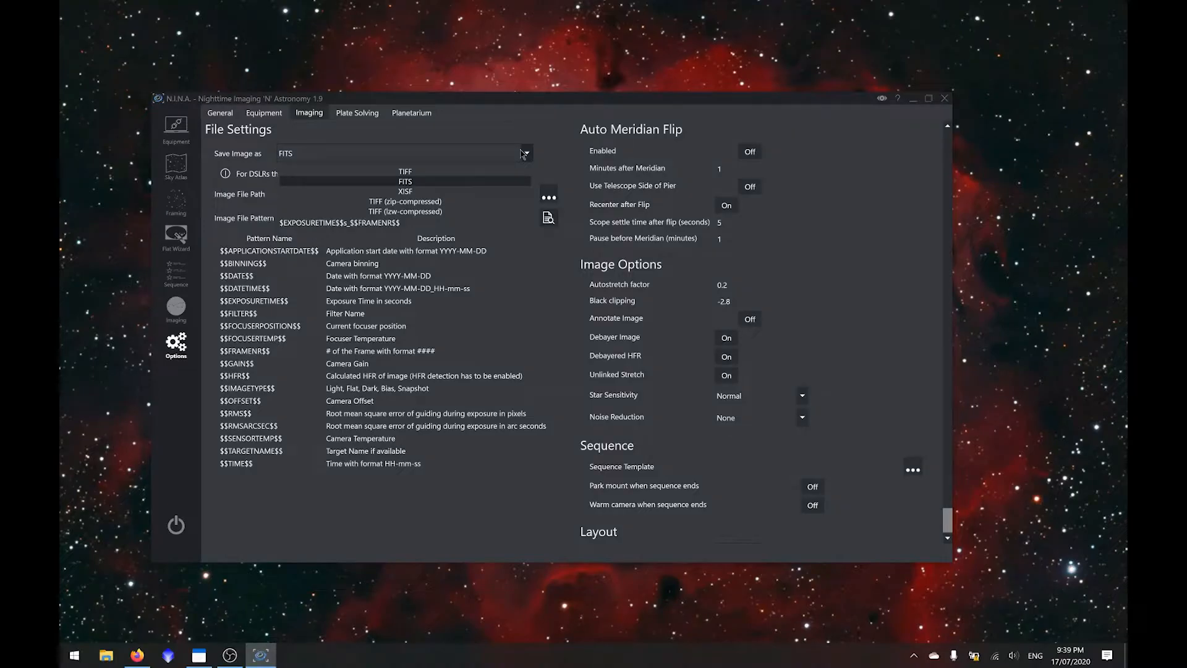
left_click(418, 183)
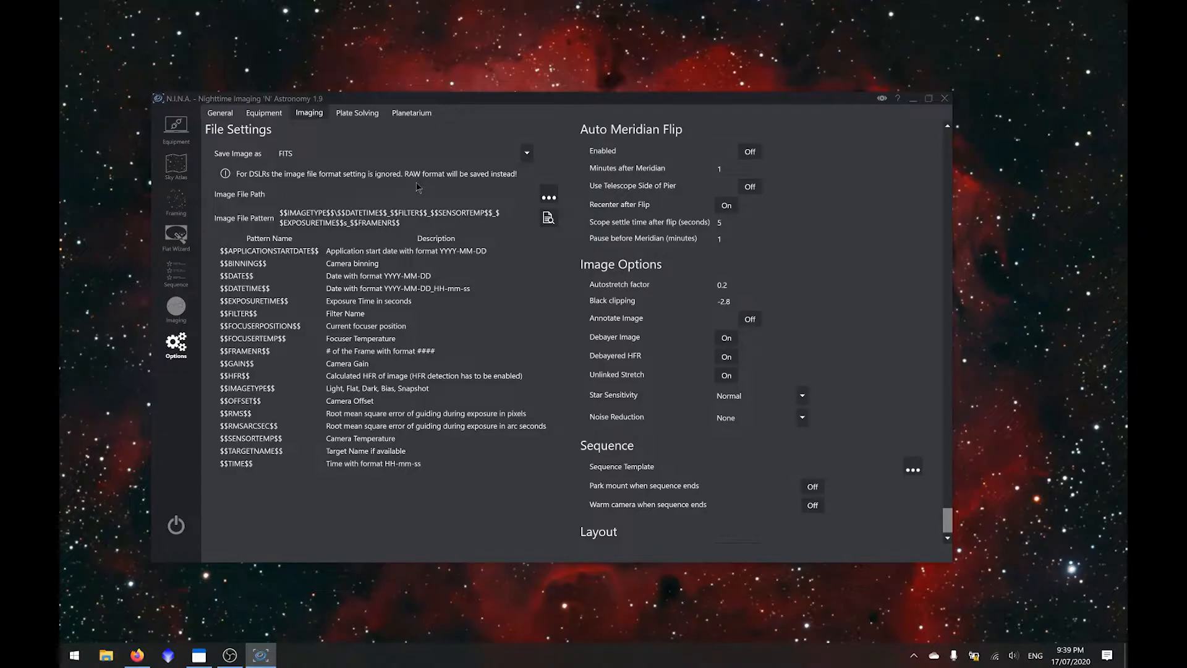
- Create a folder named NINA inside the user's Pictures folder and choose it as the image file path
left_click(546, 198)
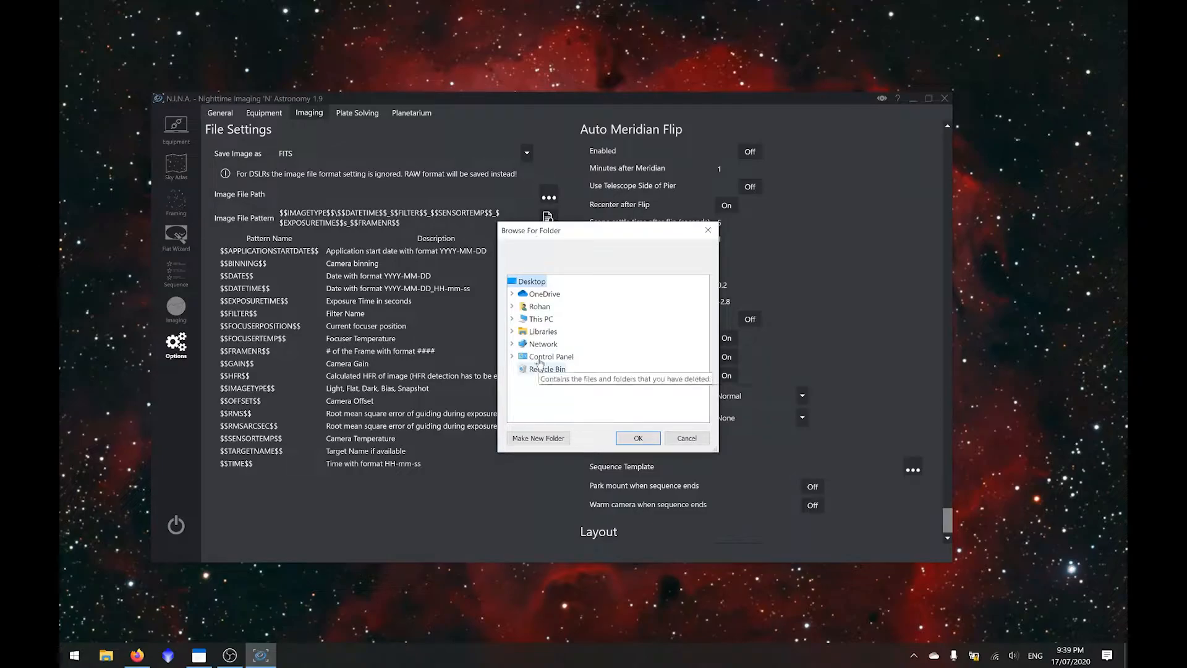
double_click(539, 306)
scroll(589, 361, "down", 3)
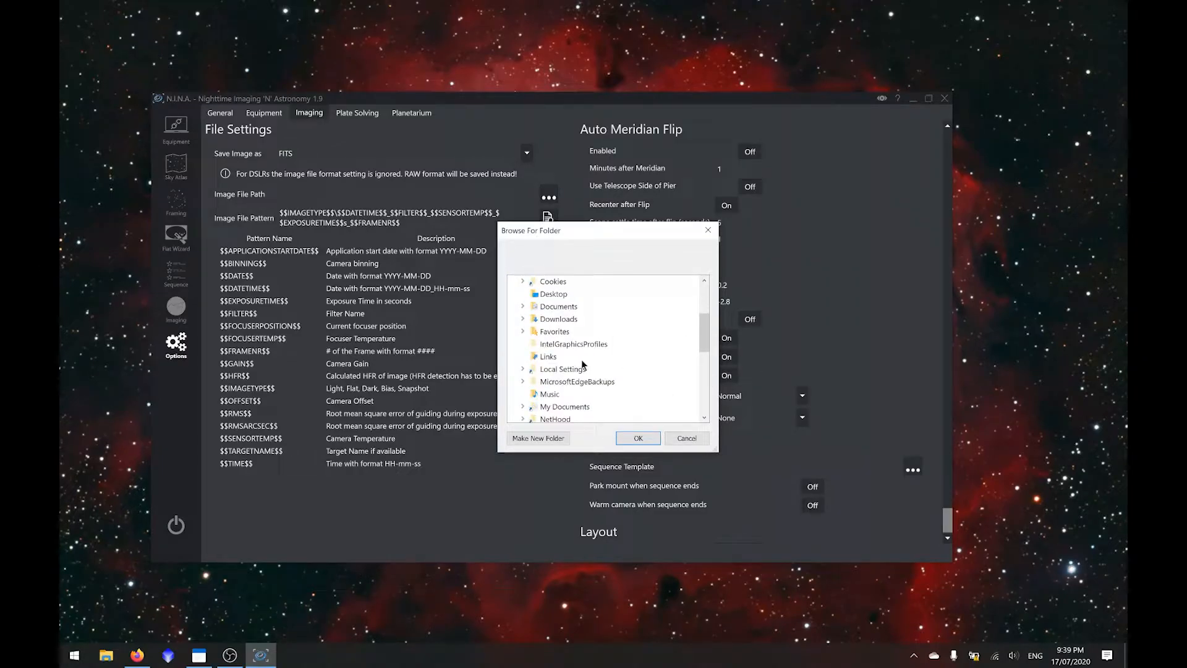
scroll(566, 316, "down", 4)
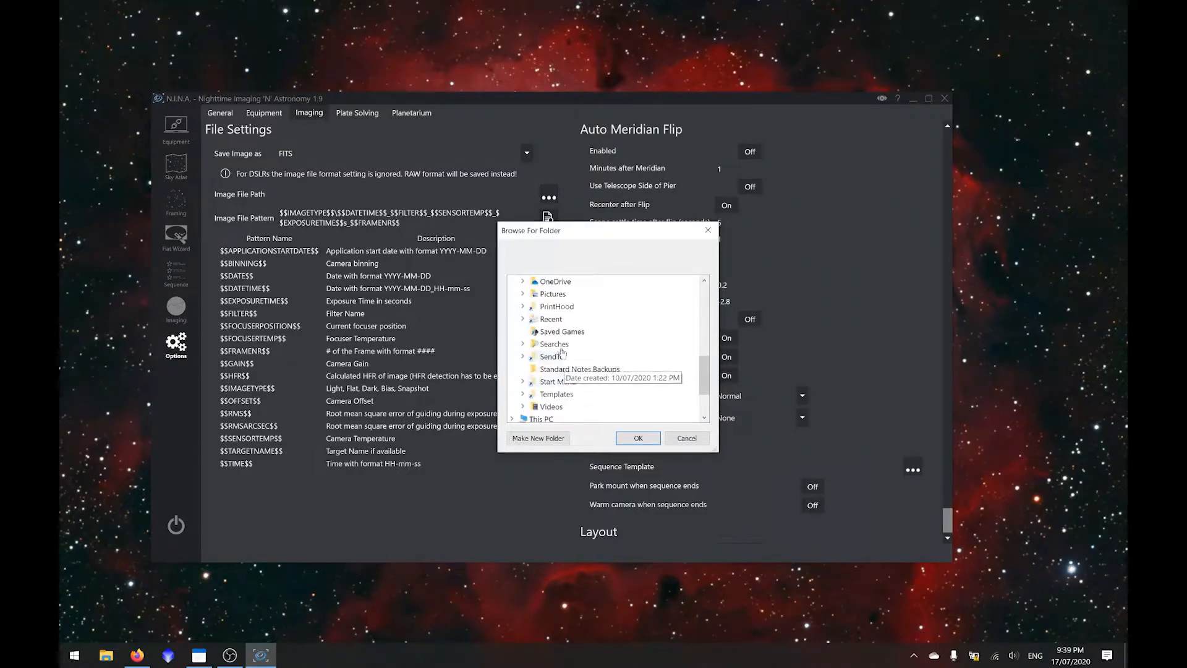
double_click(552, 293)
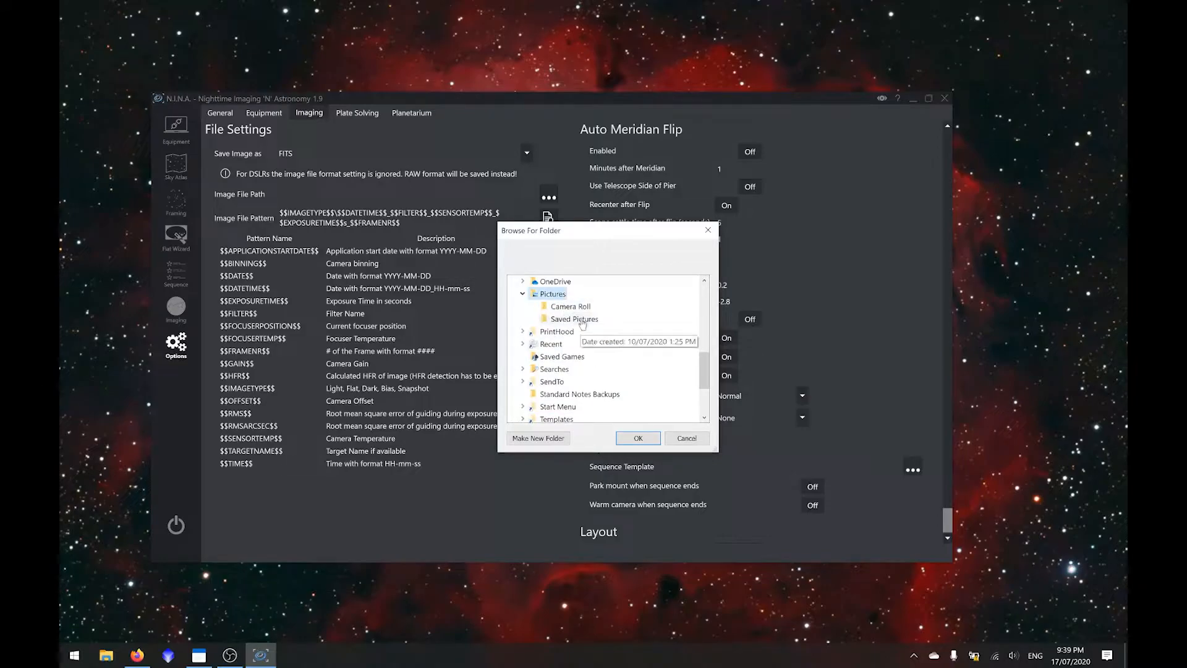
left_click(544, 434)
type("NINA")
left_click(624, 318)
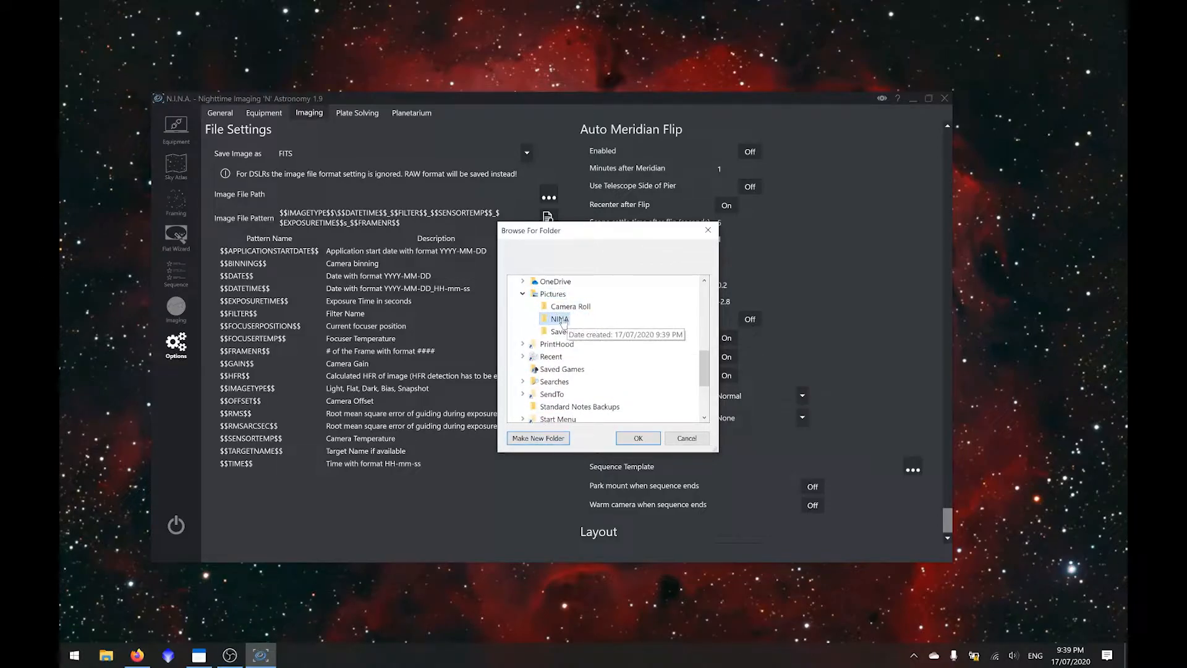
left_click(641, 438)
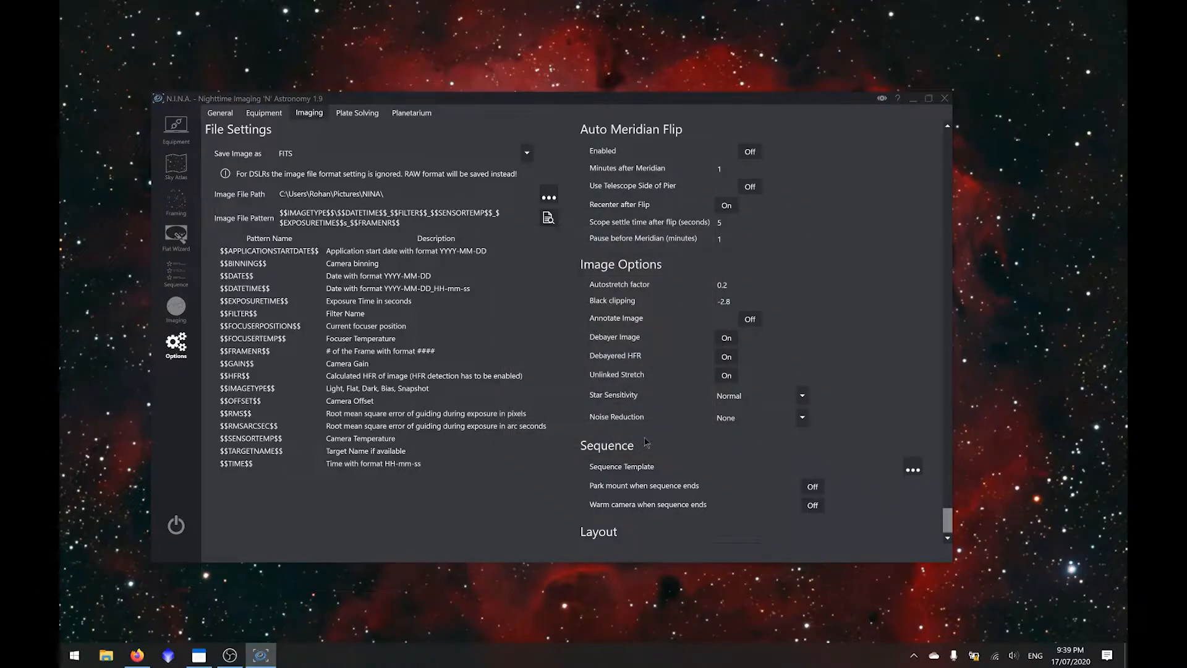
- Insert $$TARGETNAME$$\ at the start of the image file pattern so images are sorted into target folders
left_click_drag(404, 220, 288, 210)
left_click(303, 215)
key("Left")
key("Left")
key("Left")
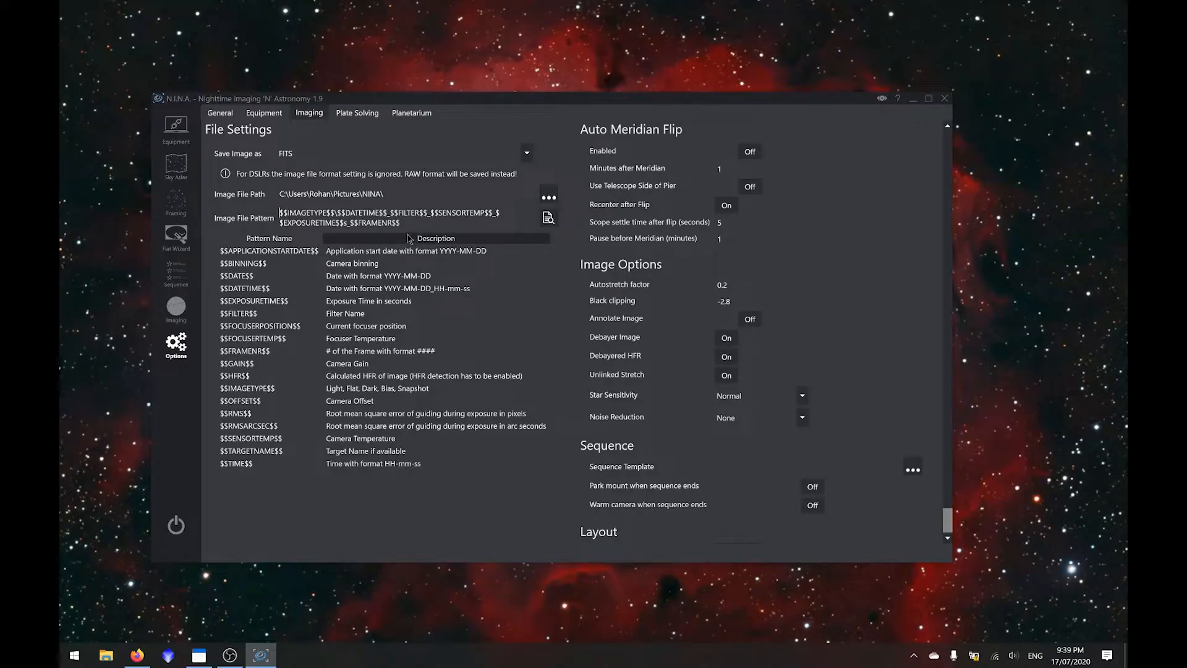
key("Left")
key("Left")
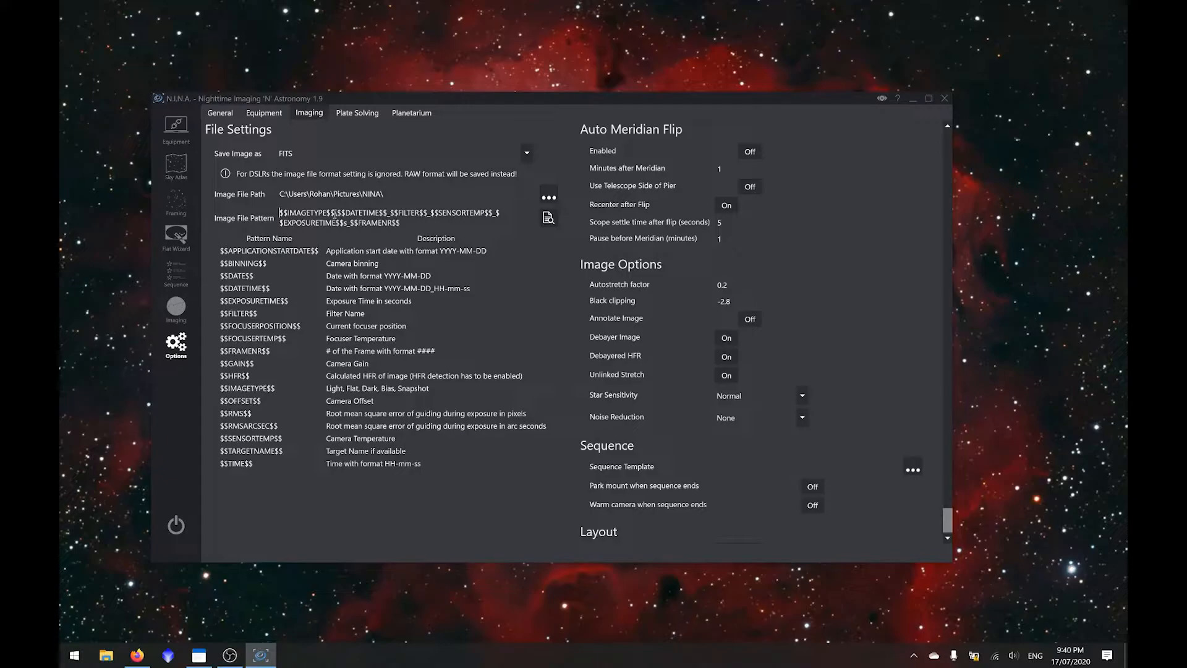
type("$$TARGETNAM")
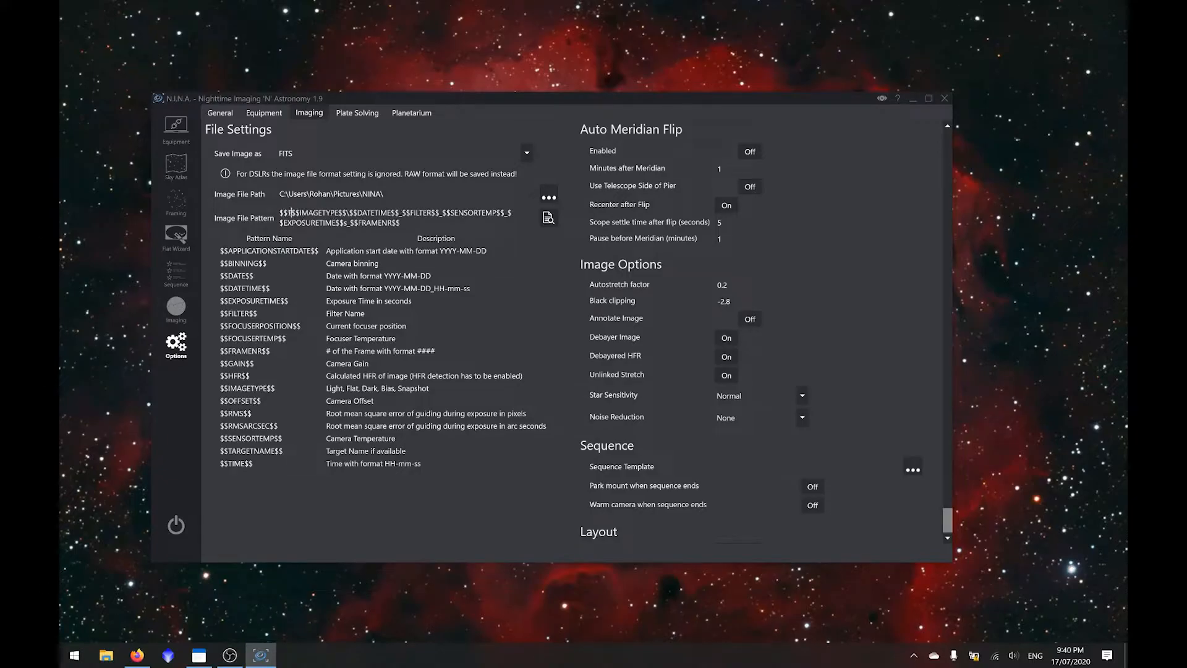
type("E$$\\")
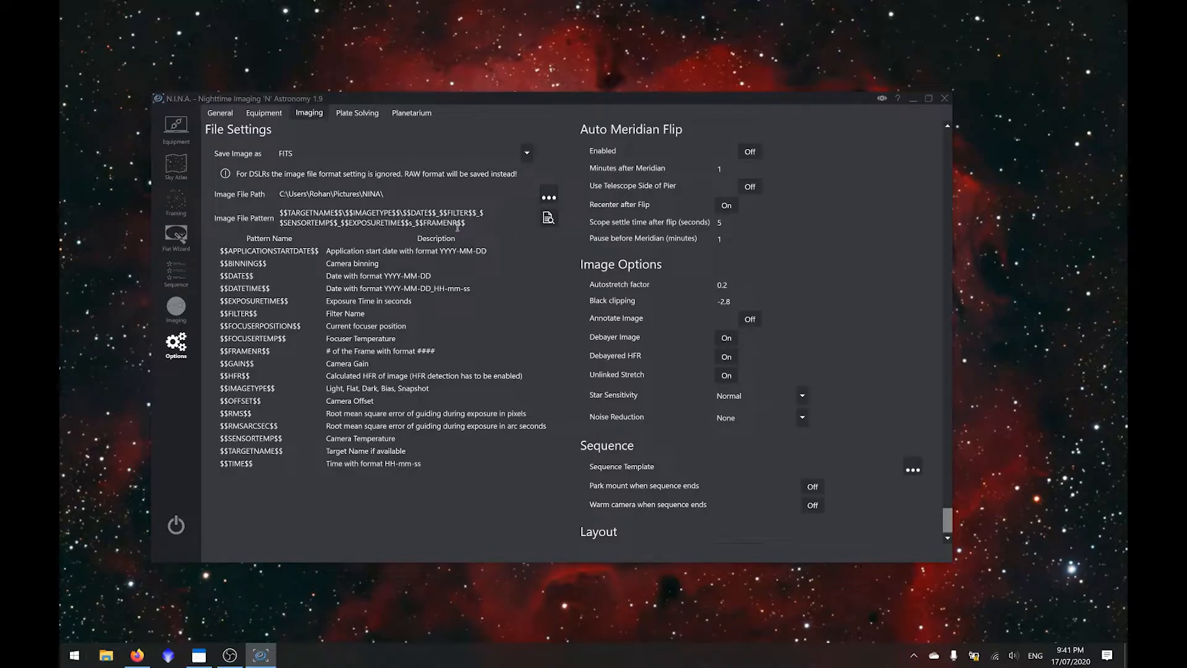
- Replace the $$DATETIME$$ and $$FILTER$$ parts of the image file pattern with a $$DATE$$\ folder level
type("\\$$")
key("Delete")
key("Delete")
key("Delete")
key("shift+Right")
key("shift+Right")
key("Delete")
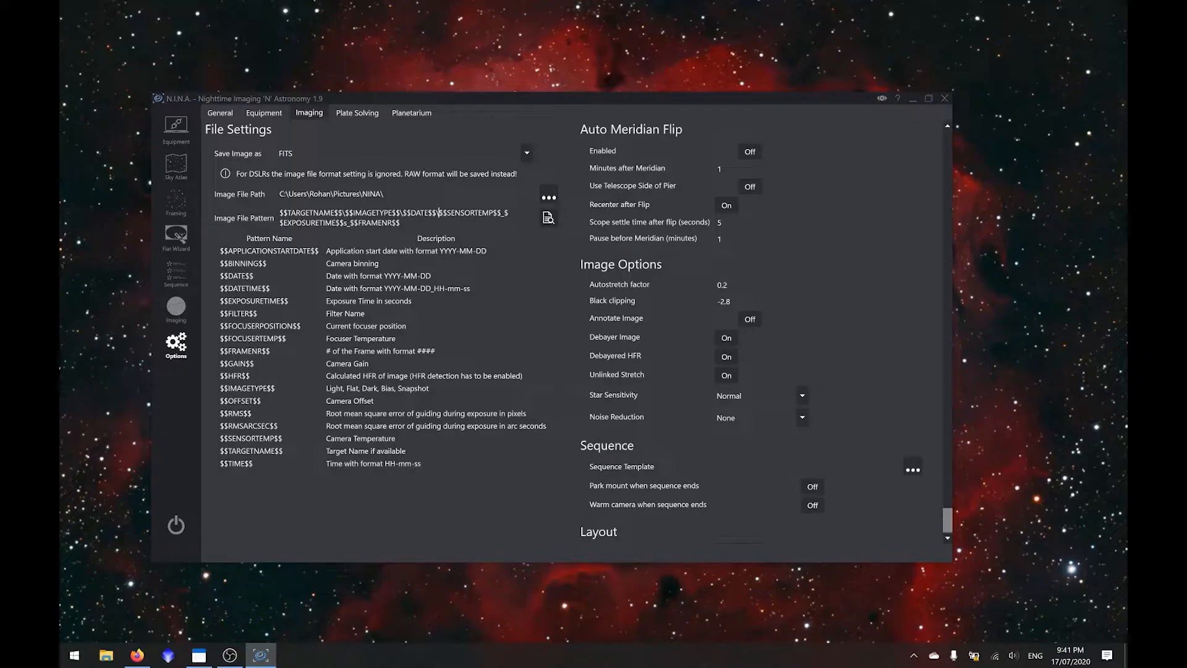
- Insert $$FRAMENR$$_ between the date folder and the sensor temperature in the image file pattern
type("$$FRAMENR$$")
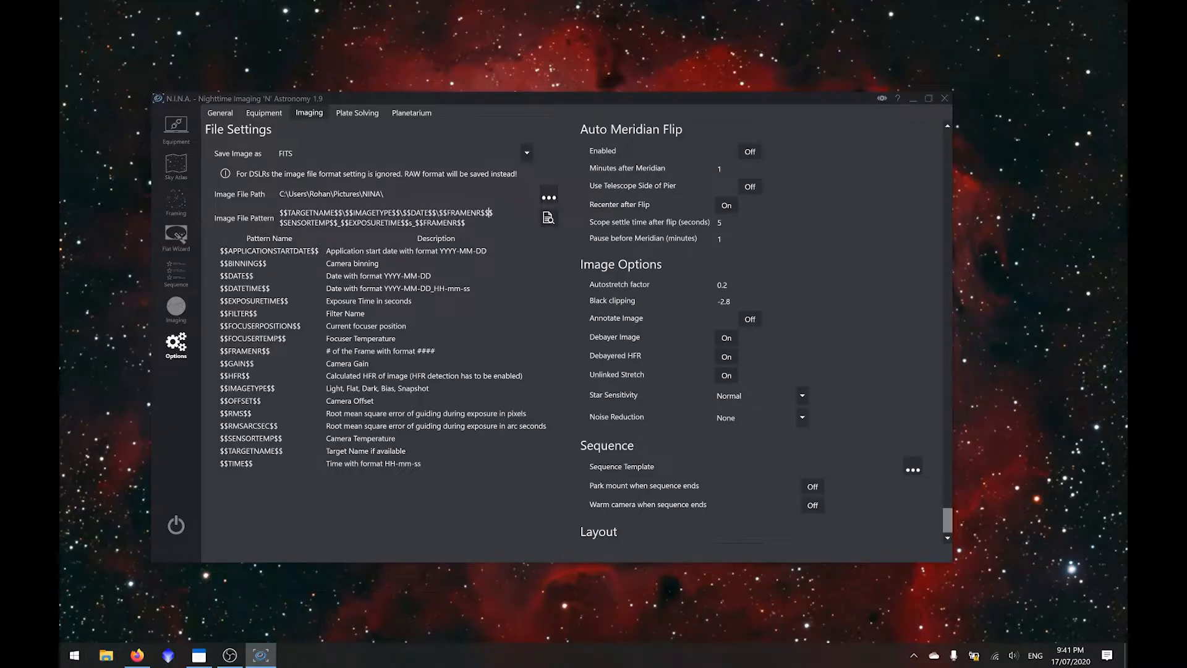
type("_")
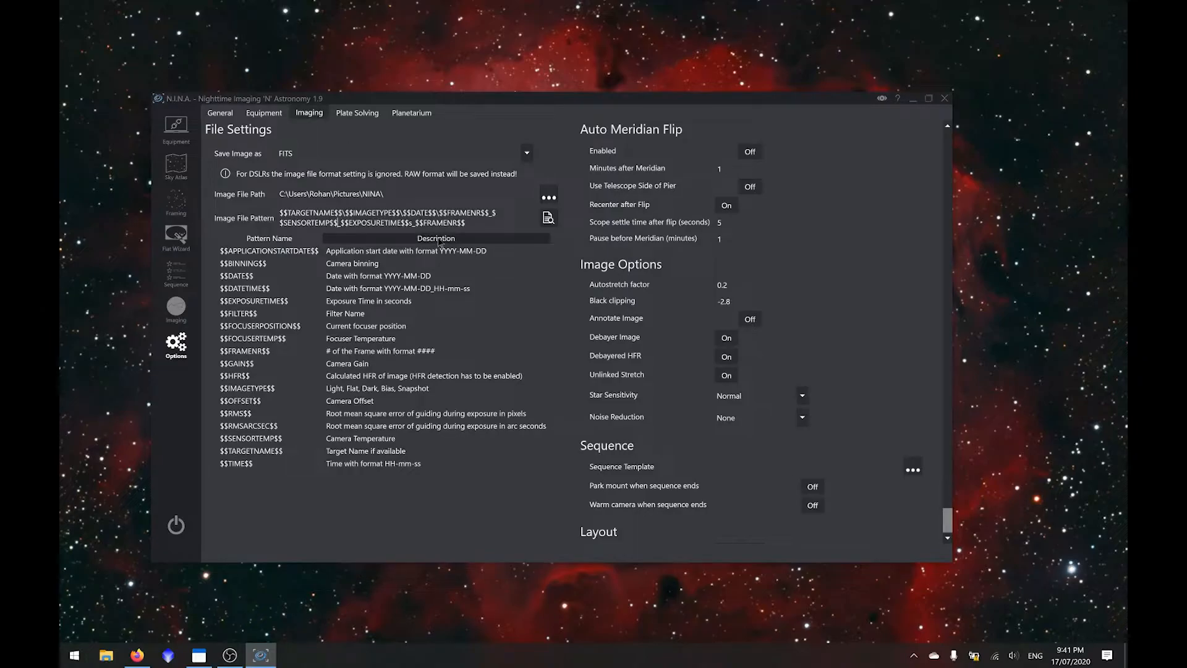
- Add the unit C after $$SENSORTEMP$$ and change the suffix of $$EXPOSURETIME$$ to a capital S
type("C")
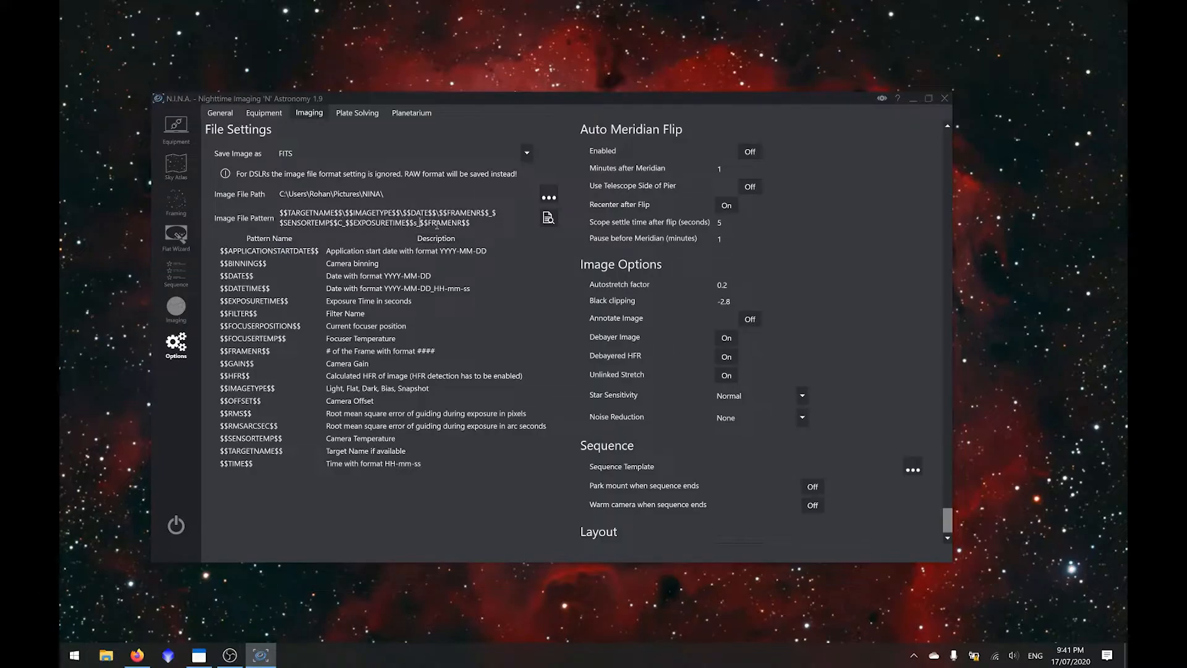
key("BackSpace")
type("S")
- Replace the trailing $$FRAMENR$$ at the end of the image file pattern with $$GAIN$$
left_click_drag(497, 223, 419, 225)
key("BackSpace")
type("_")
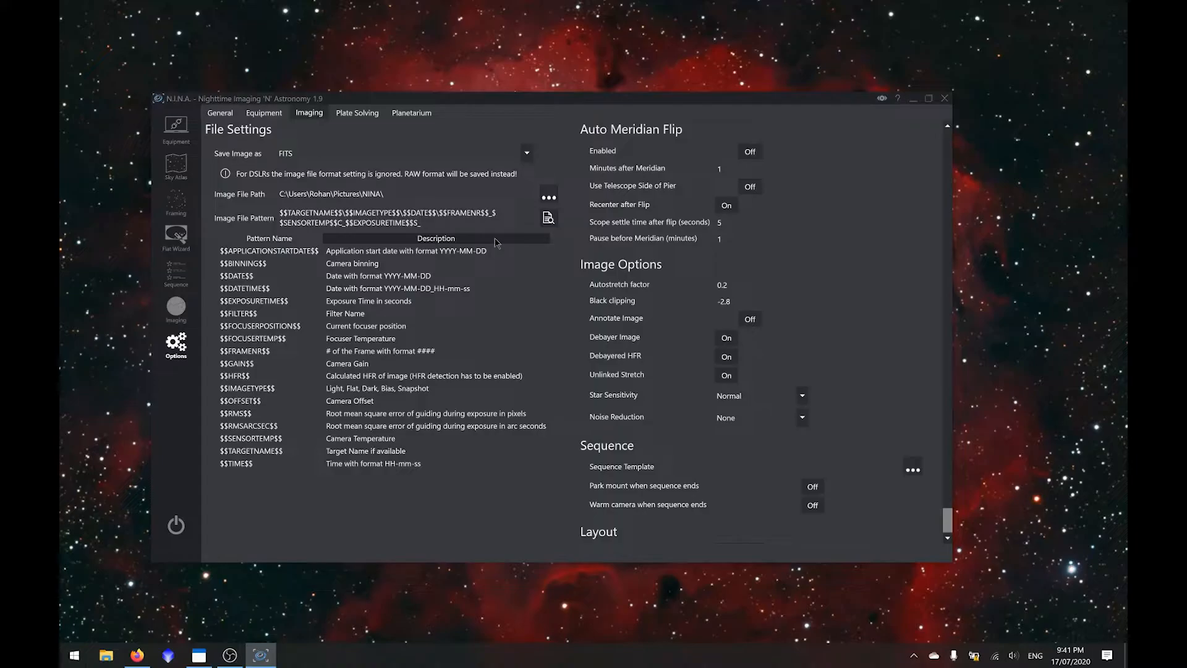
type("$$GAIN$$")
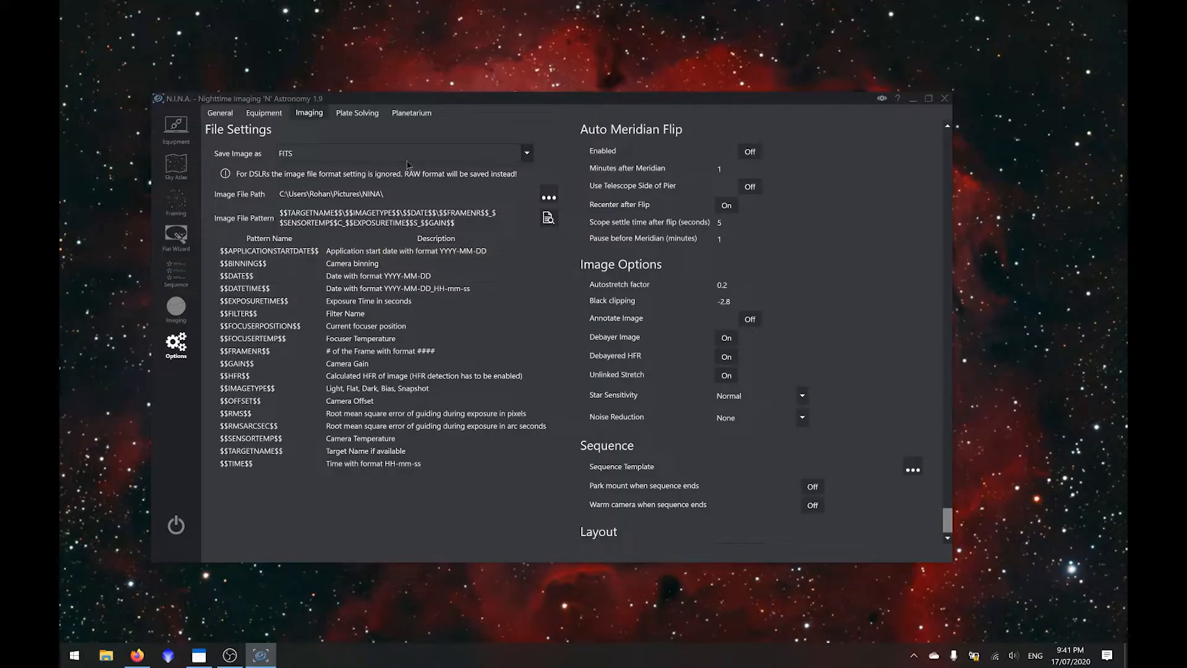
- Enable the auto meridian flip and switch Debayer Image, Debayered HFR and Unlinked Stretch back on
left_click(753, 154)
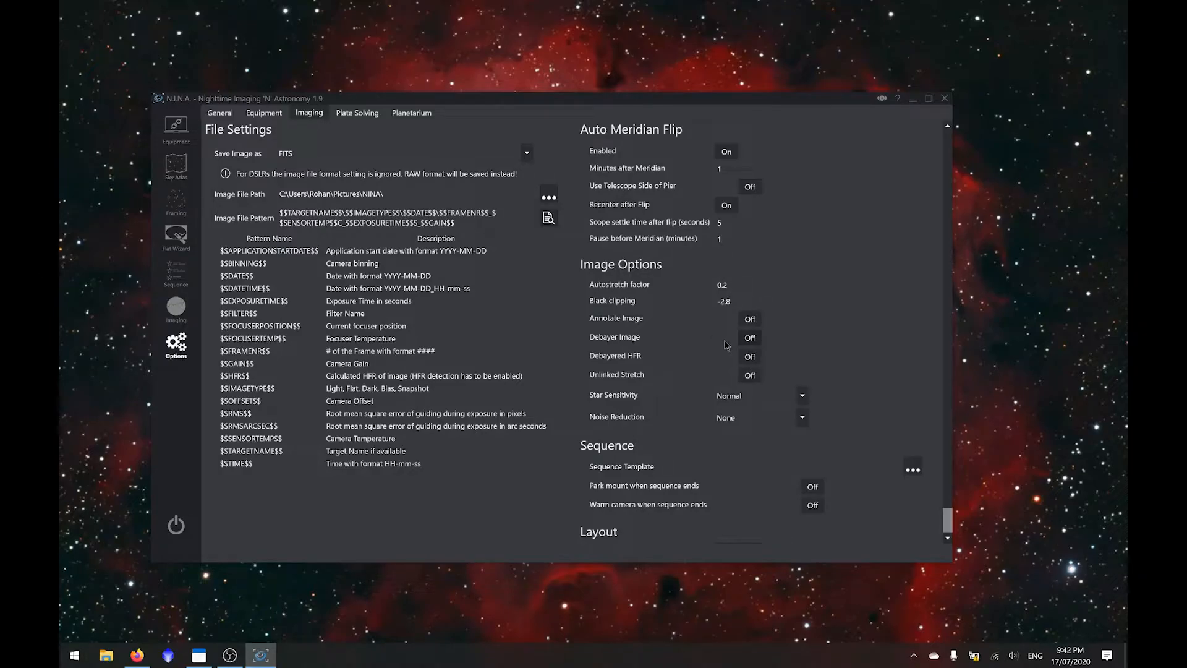
left_click(742, 378)
left_click(740, 378)
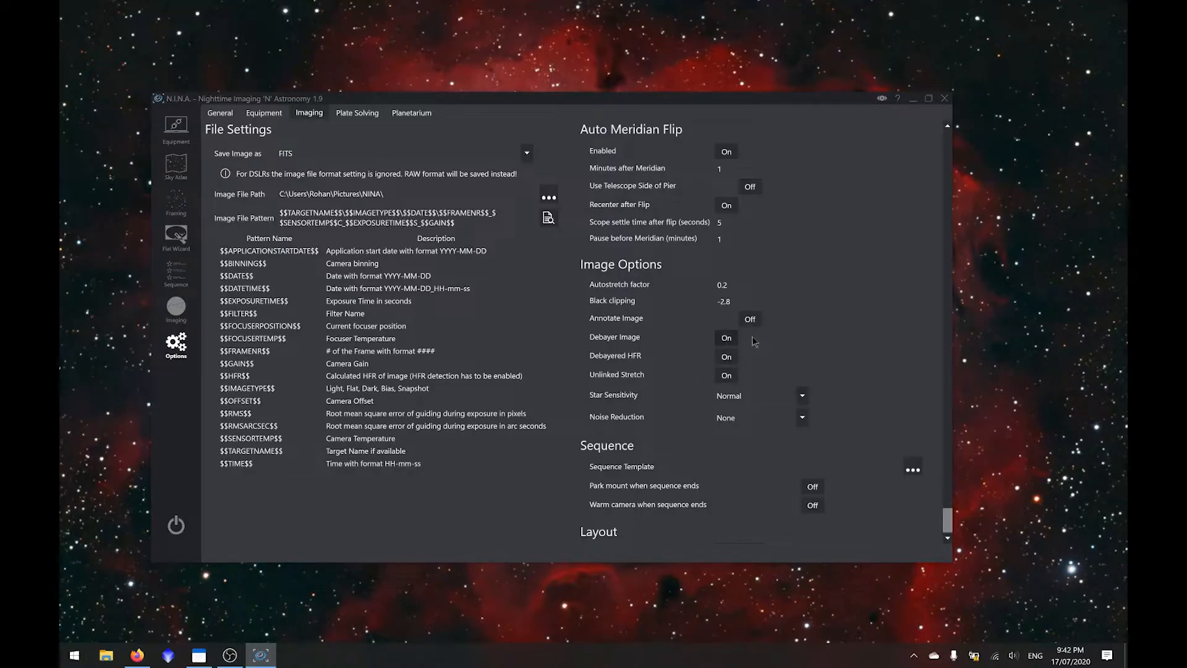
- Look briefly at the imaging workspace, return to the imaging options and set Noise Reduction to Median
left_click(177, 312)
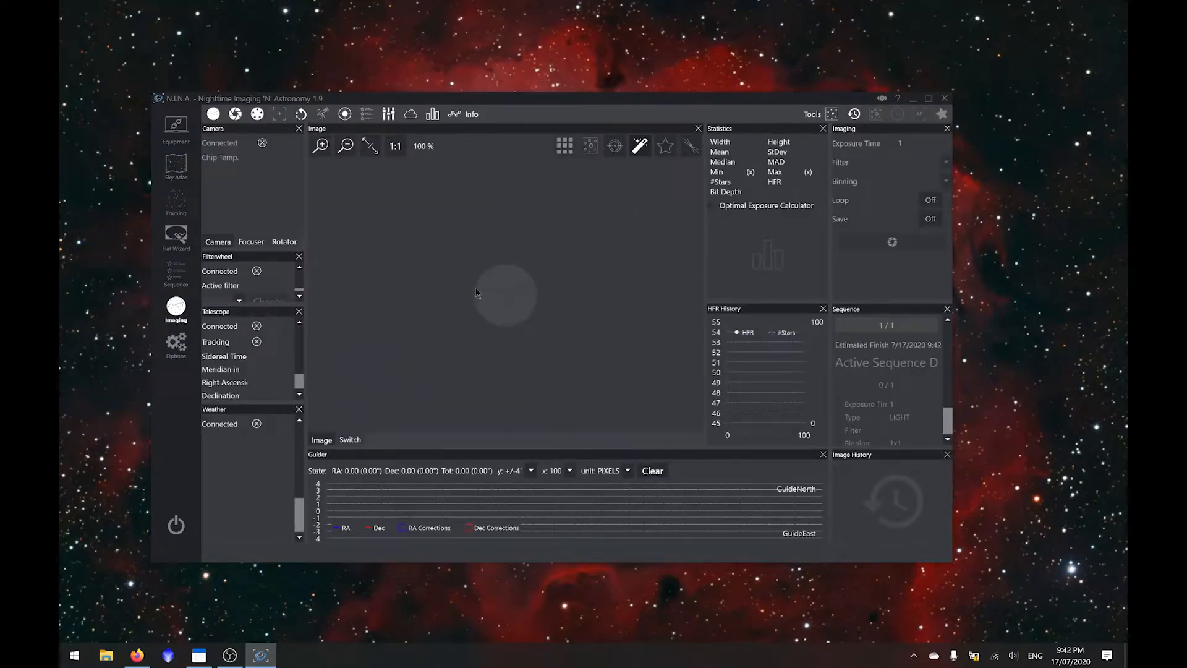
left_click(187, 350)
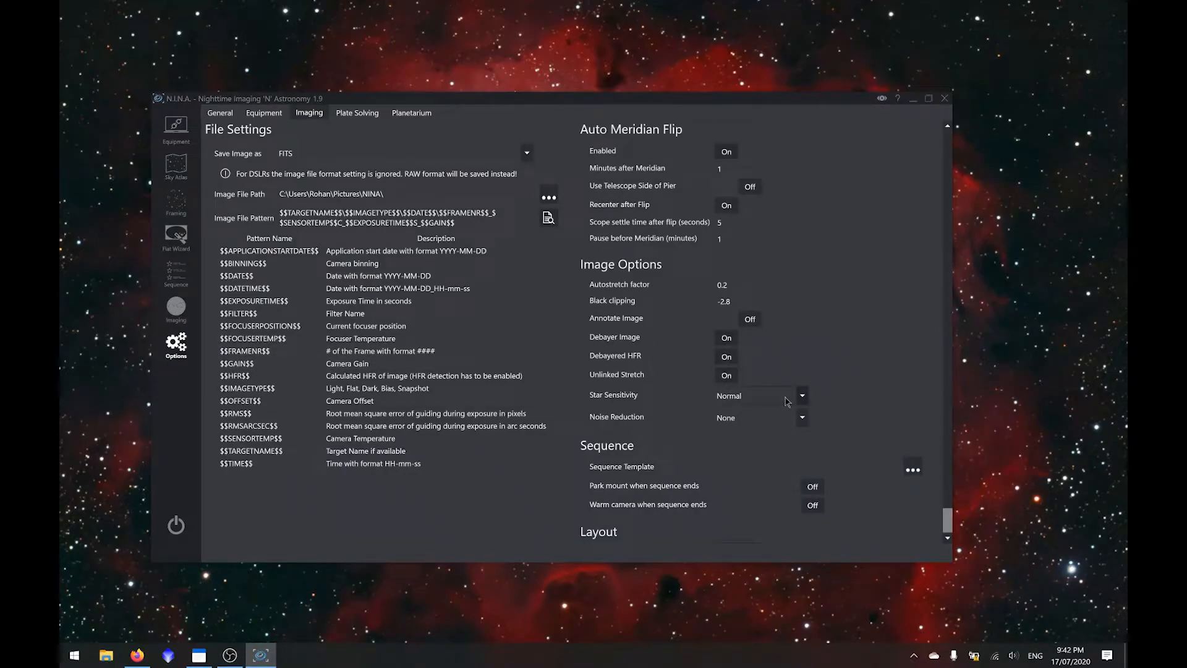
left_click(778, 421)
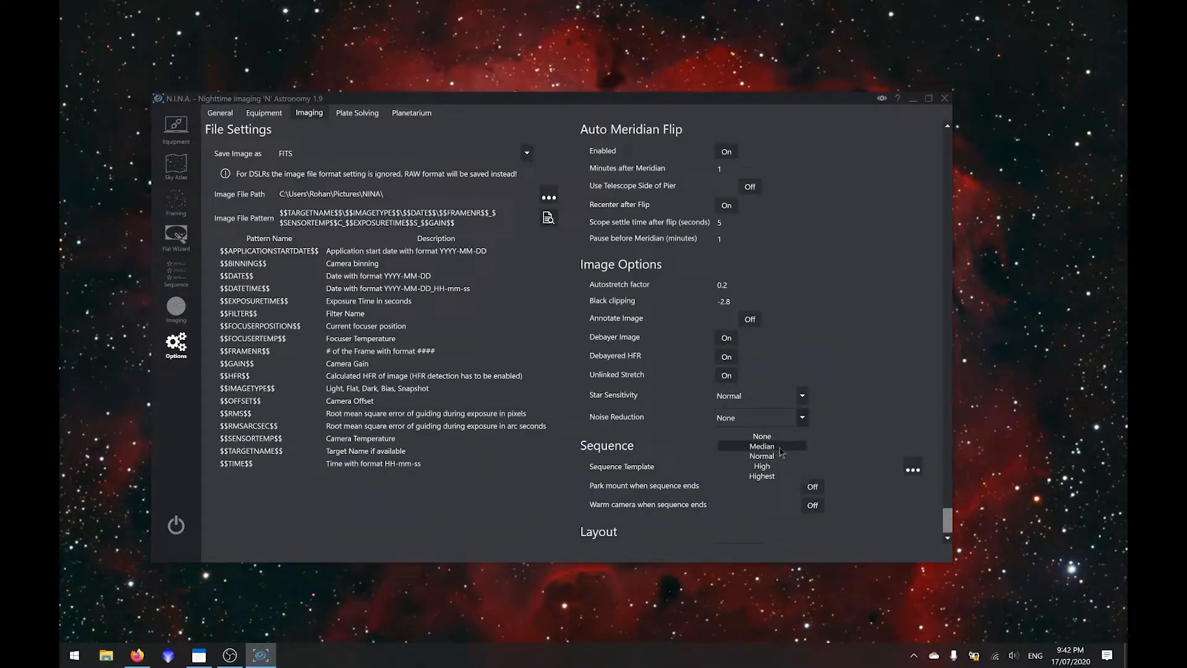
left_click(784, 449)
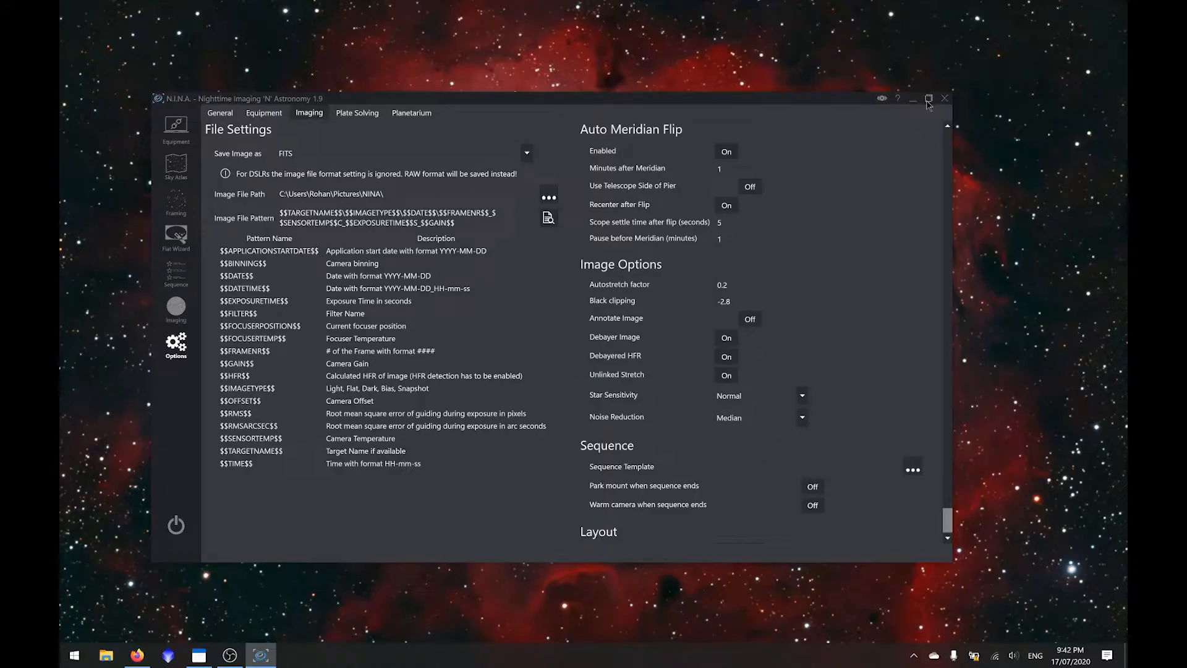
- Open the plate solving options, switch to Firefox and download the ASTAP installer for 64-bit Windows
scroll(842, 323, "down", 1)
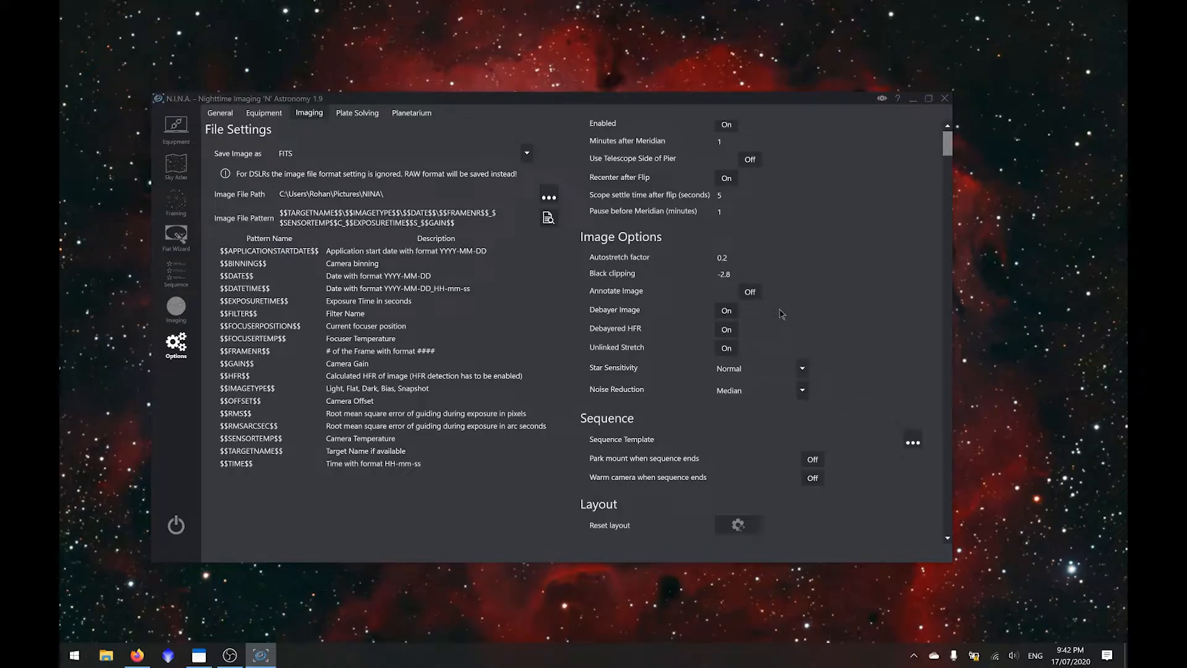
left_click(345, 120)
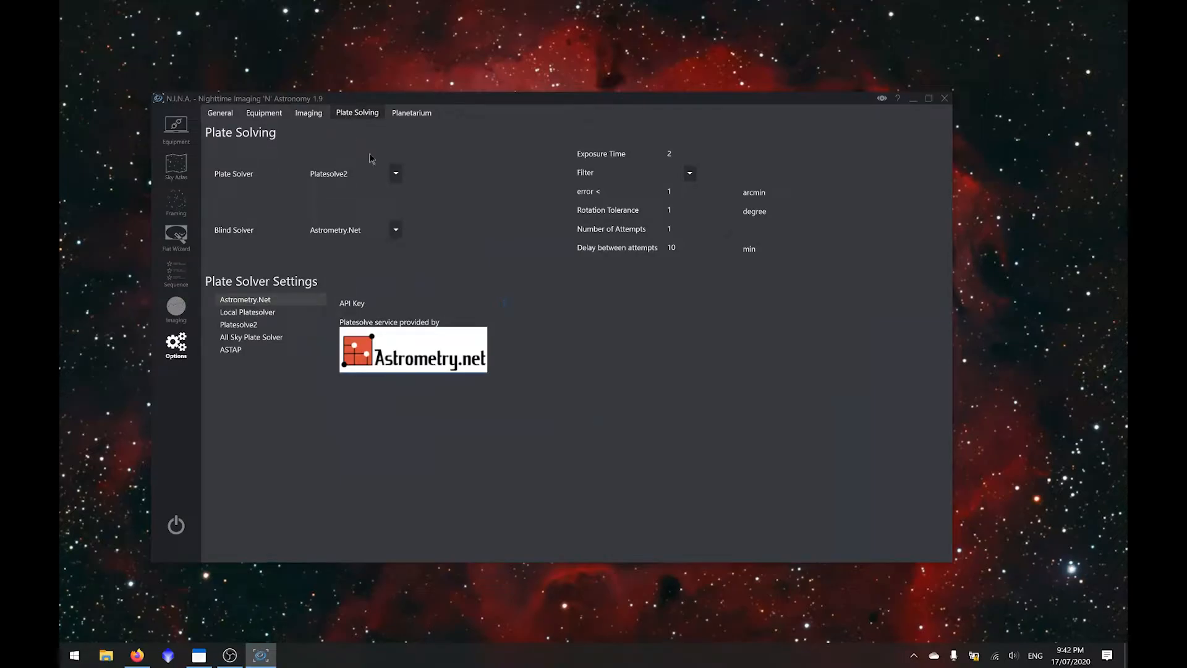
left_click(915, 103)
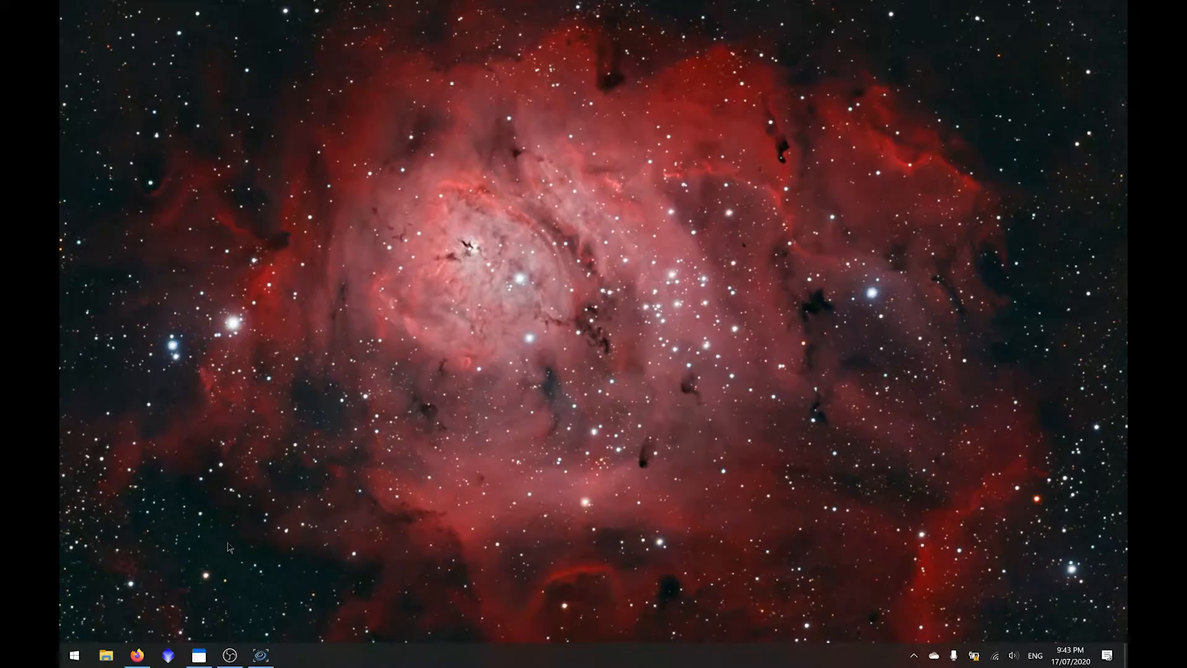
left_click(138, 654)
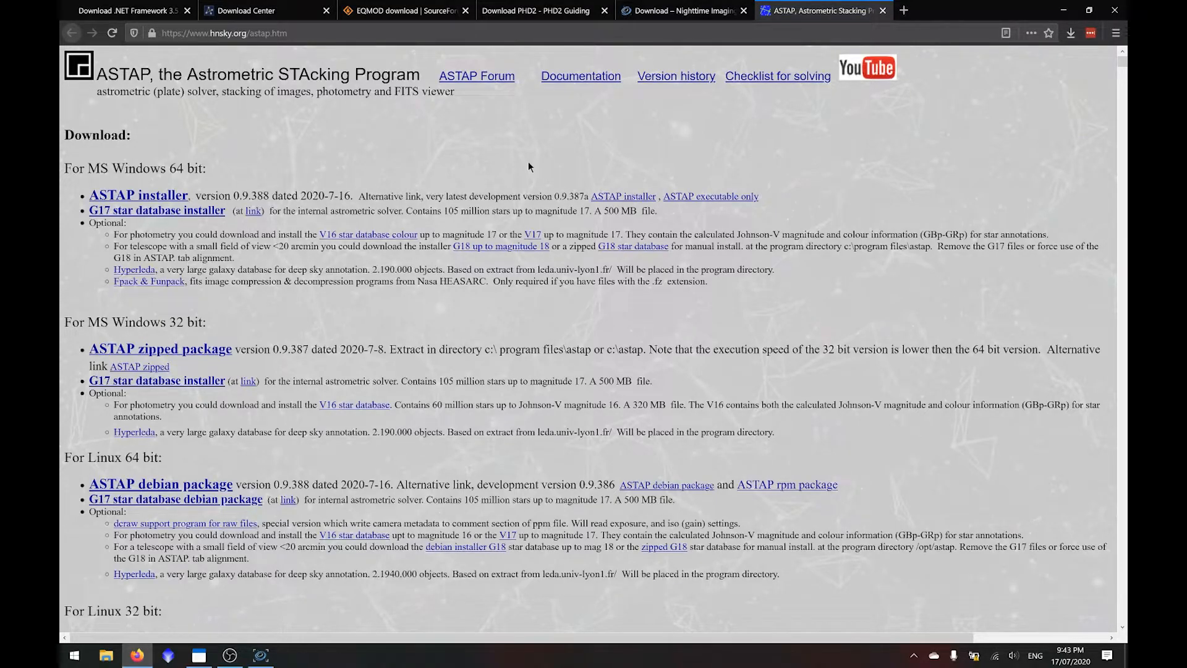
left_click(138, 197)
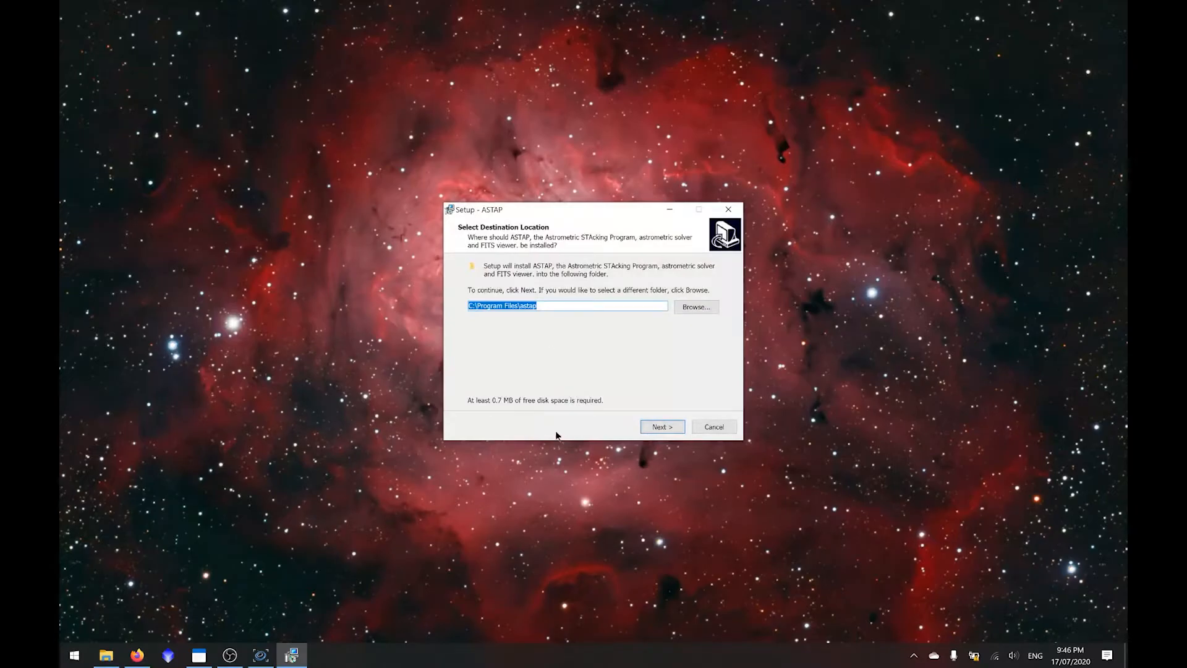
- Install ASTAP in C:\Program Files\astap with the ASTAP Start Menu folder, without a desktop icon or launching the program
left_click(662, 427)
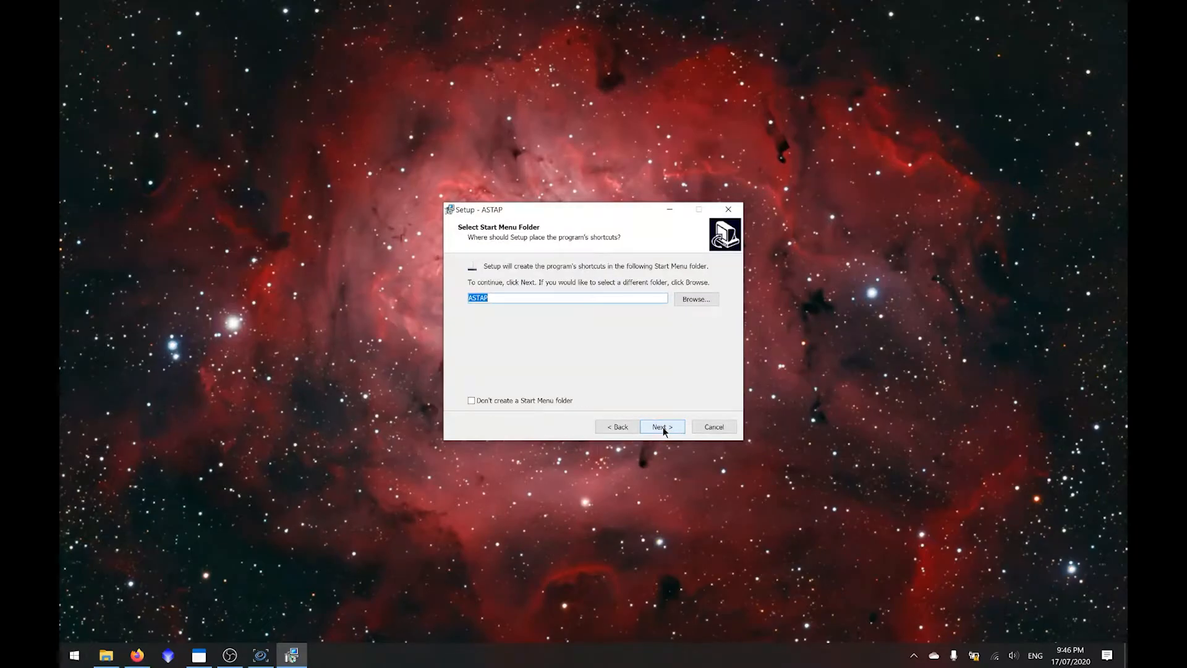
left_click(662, 427)
left_click(525, 317)
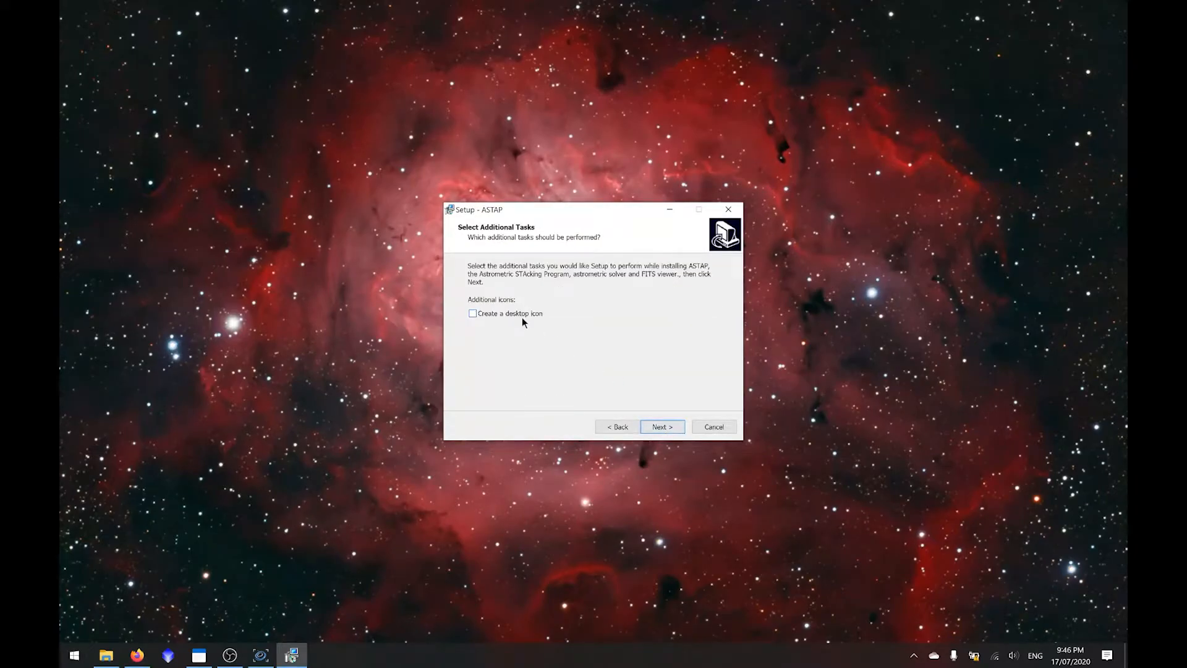
left_click(662, 428)
left_click(662, 427)
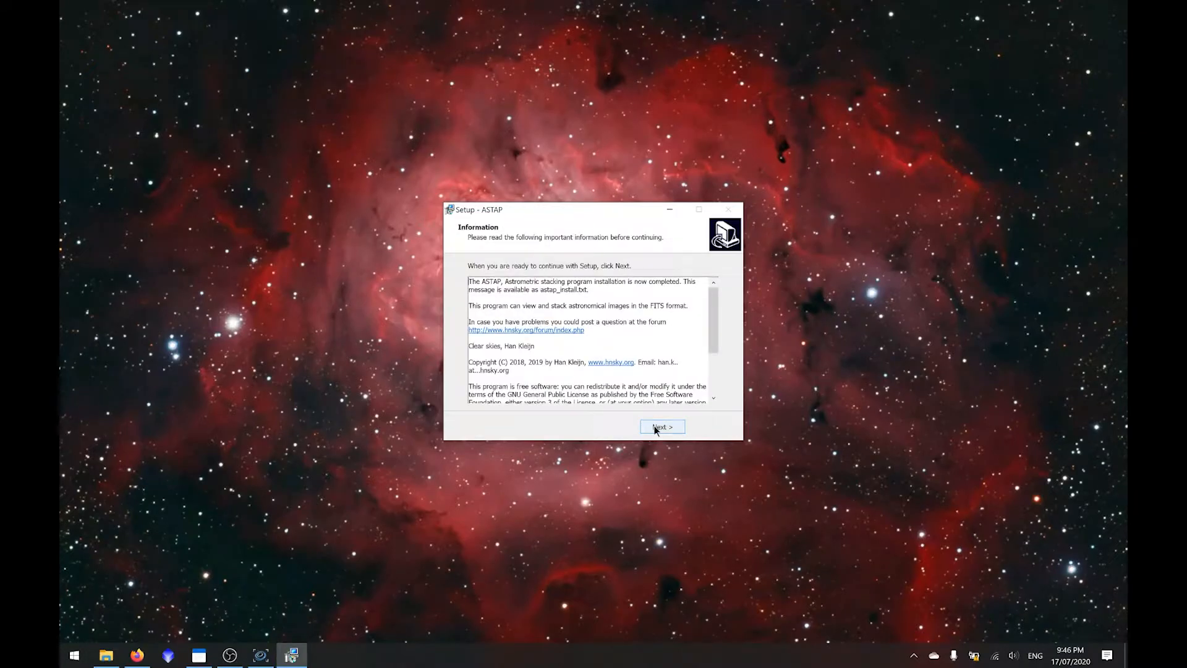
left_click(656, 429)
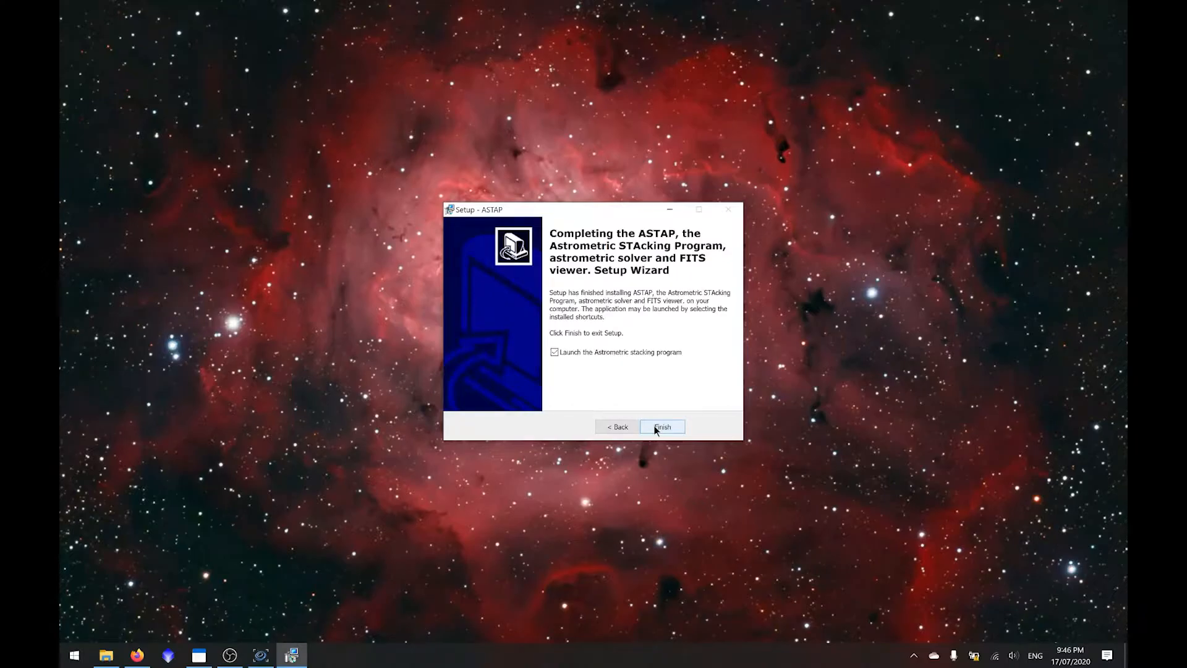
left_click(654, 353)
left_click(662, 427)
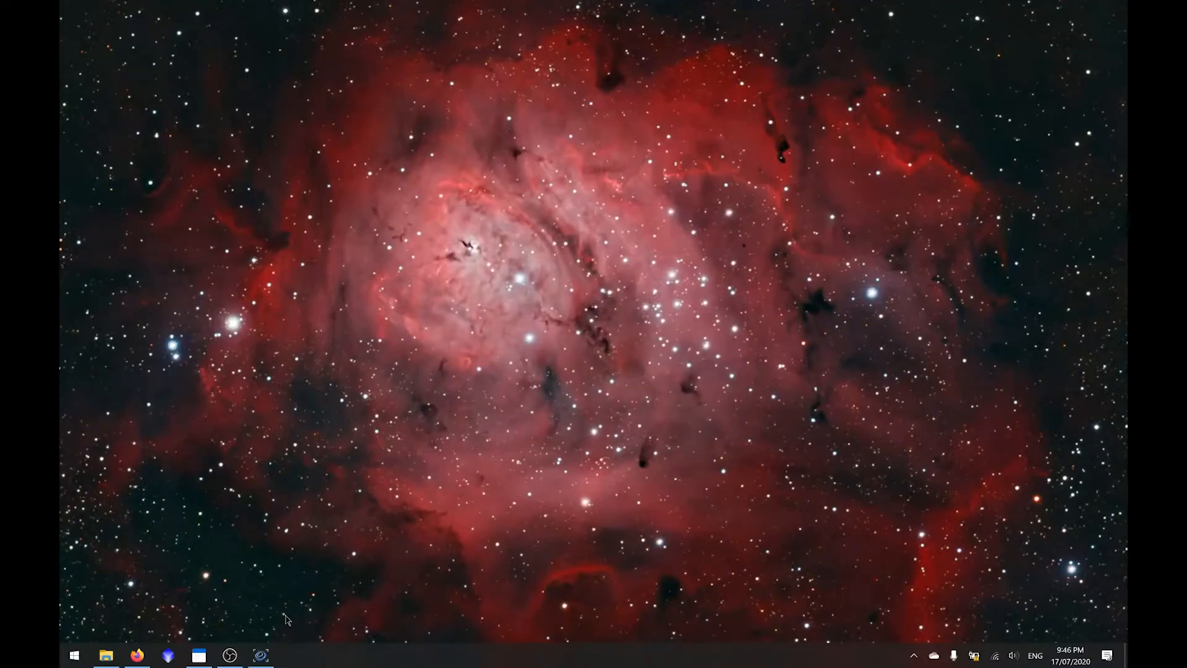
- Return to the ASTAP download page in Firefox and download the G17 star database installer for 64-bit Windows
left_click(137, 655)
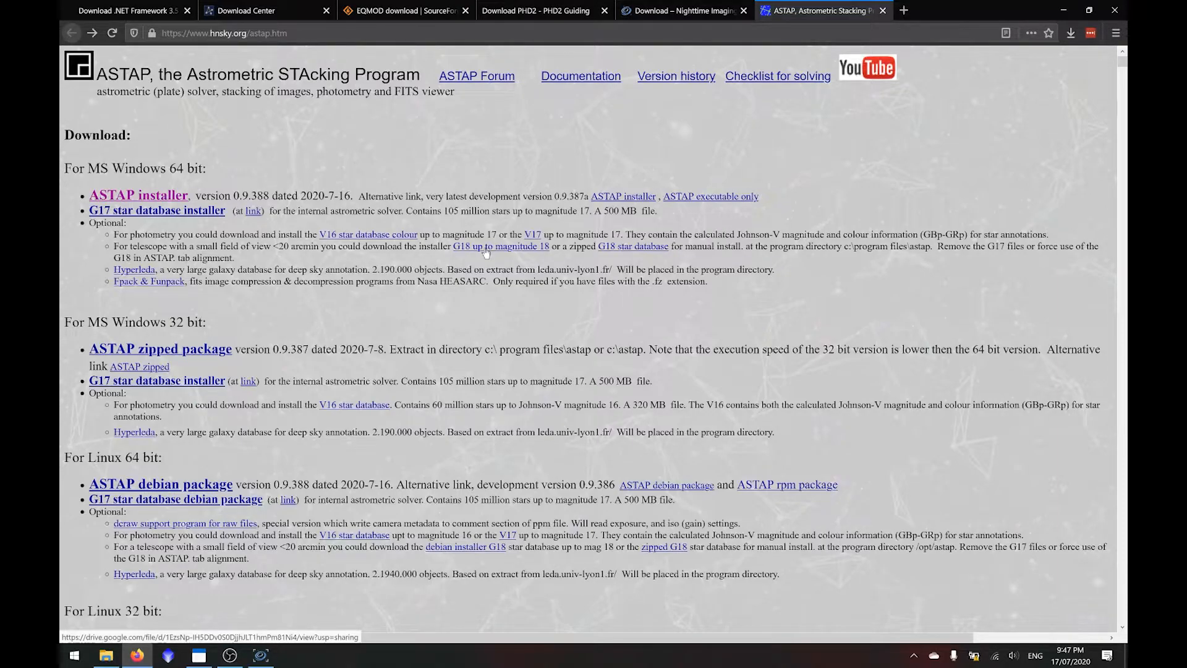
left_click_drag(189, 246, 380, 246)
left_click(193, 211)
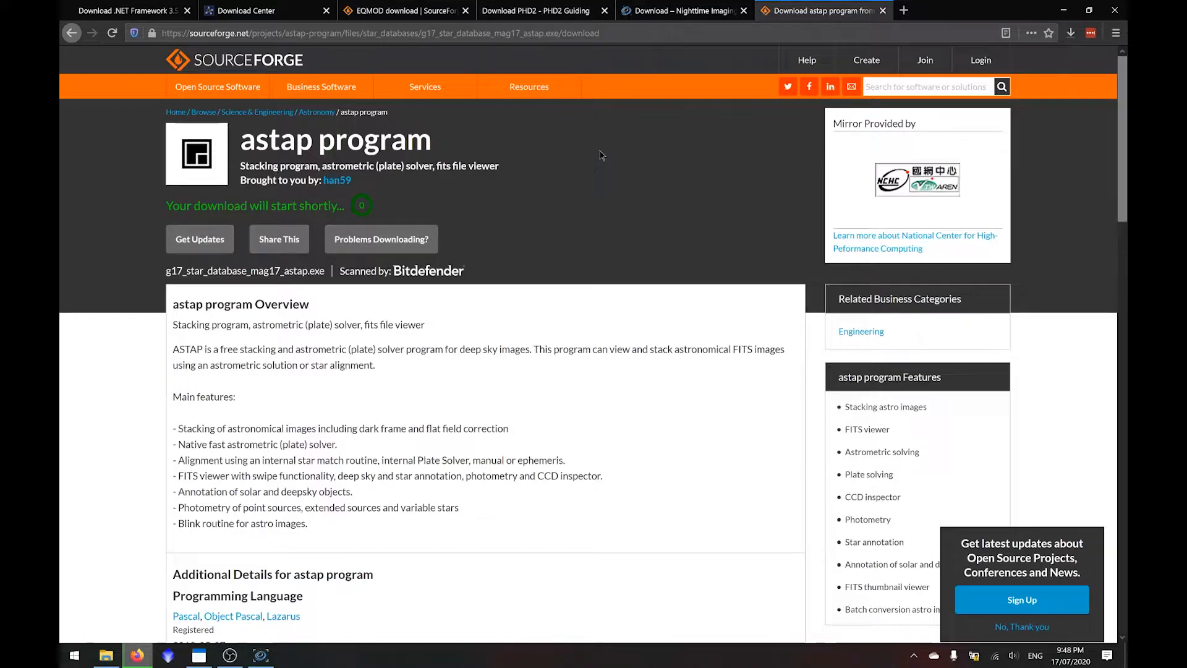
left_click(1070, 33)
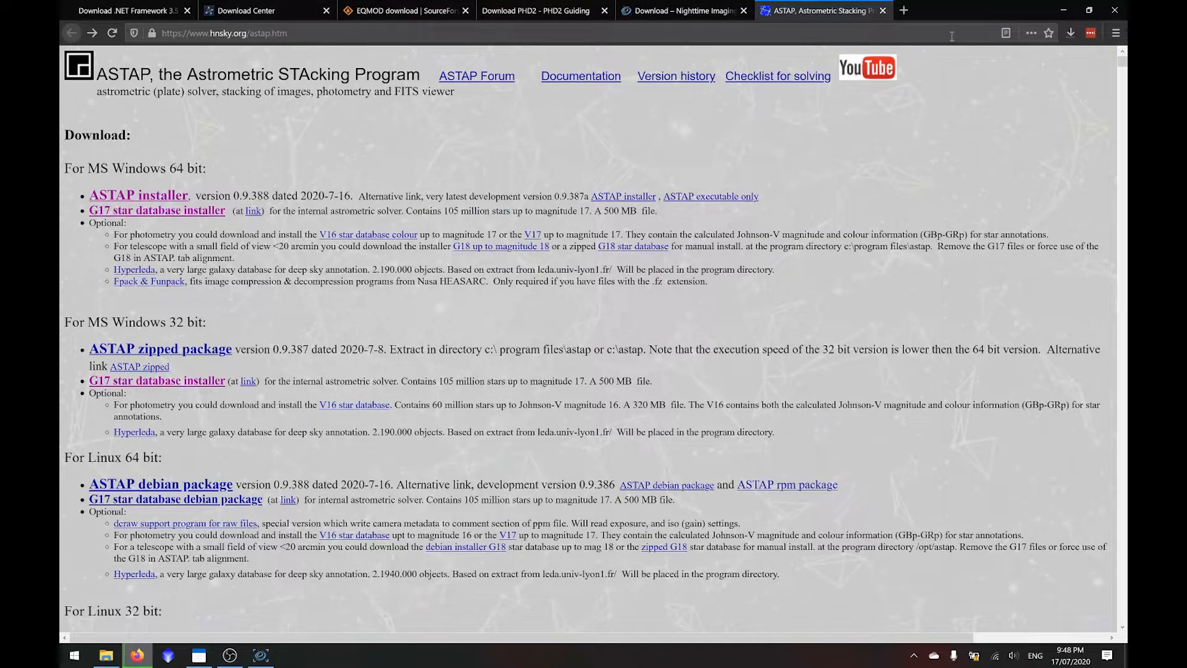
- Run the downloaded G17 star database setup and install it into C:\Program Files\astap
left_click(1070, 34)
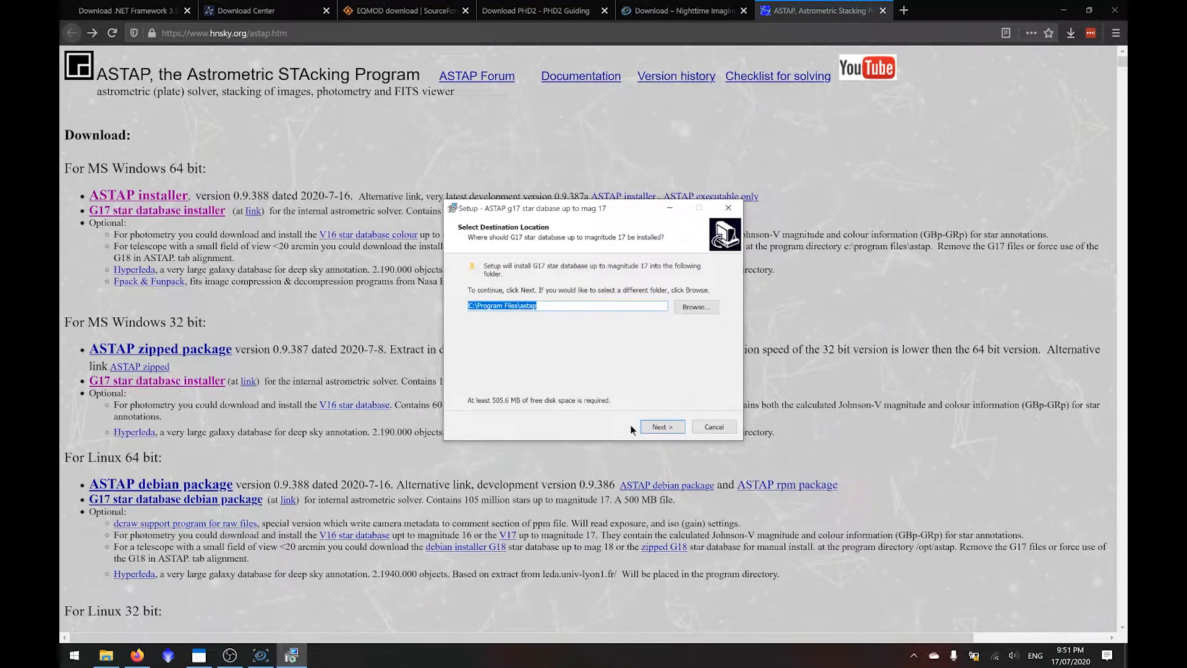
left_click(671, 427)
left_click(673, 427)
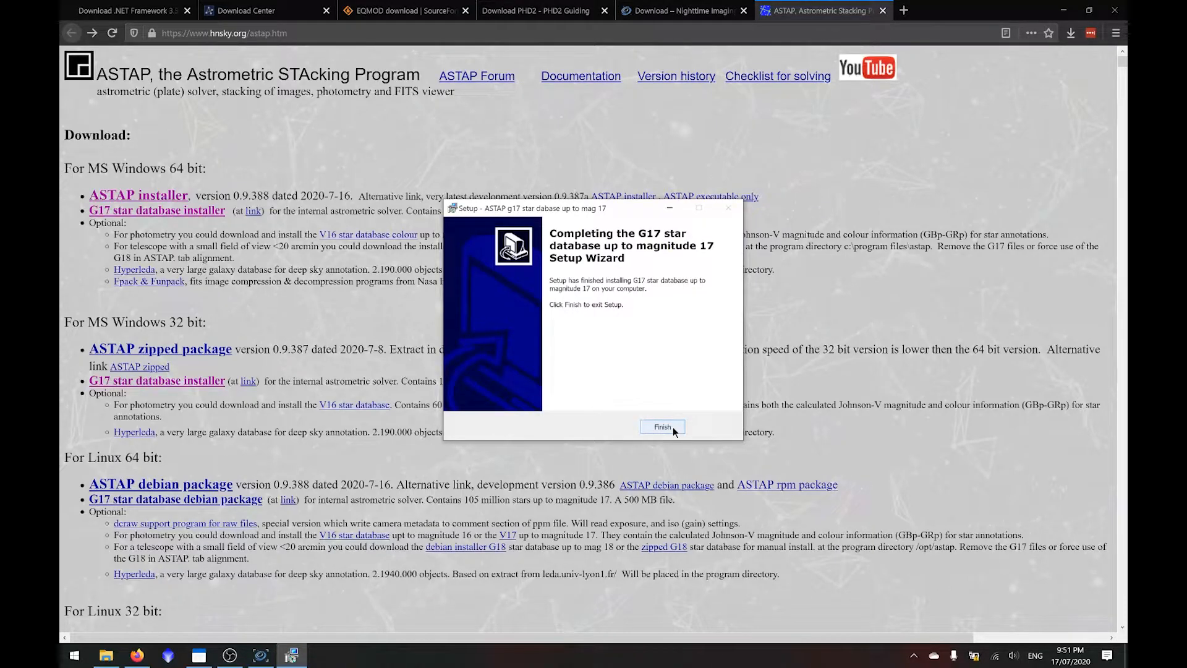
left_click(662, 426)
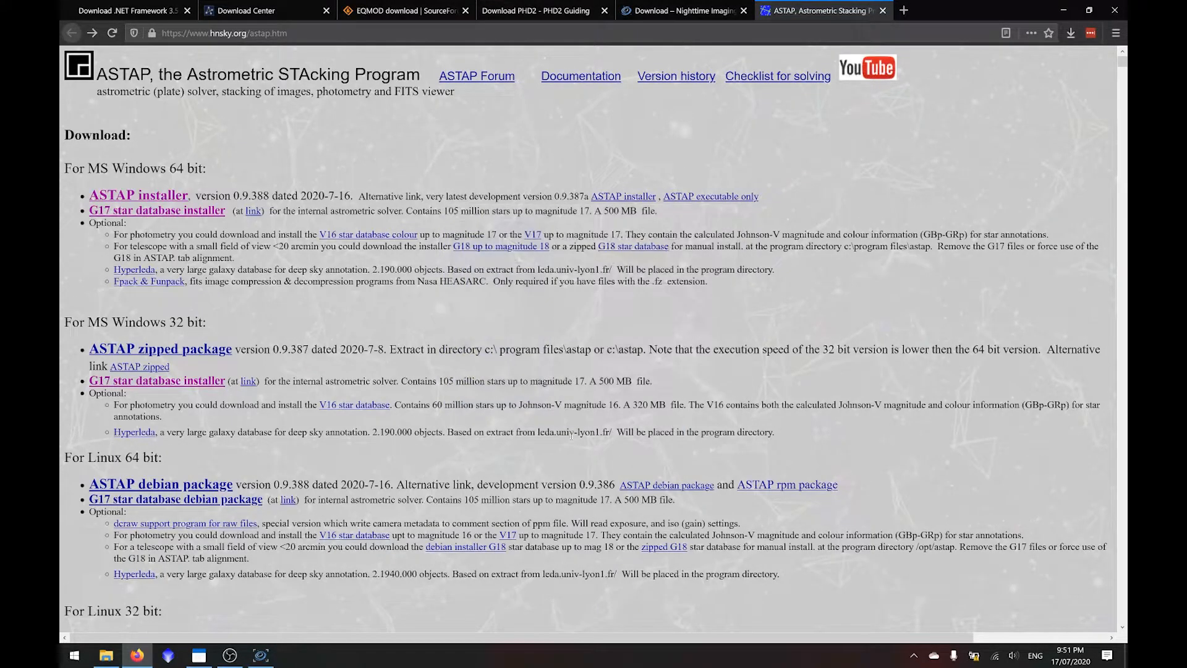
- Switch to N.I.N.A. and set the ASTAP plate solver location to C:\Program Files\astap\astap.exe
left_click(265, 656)
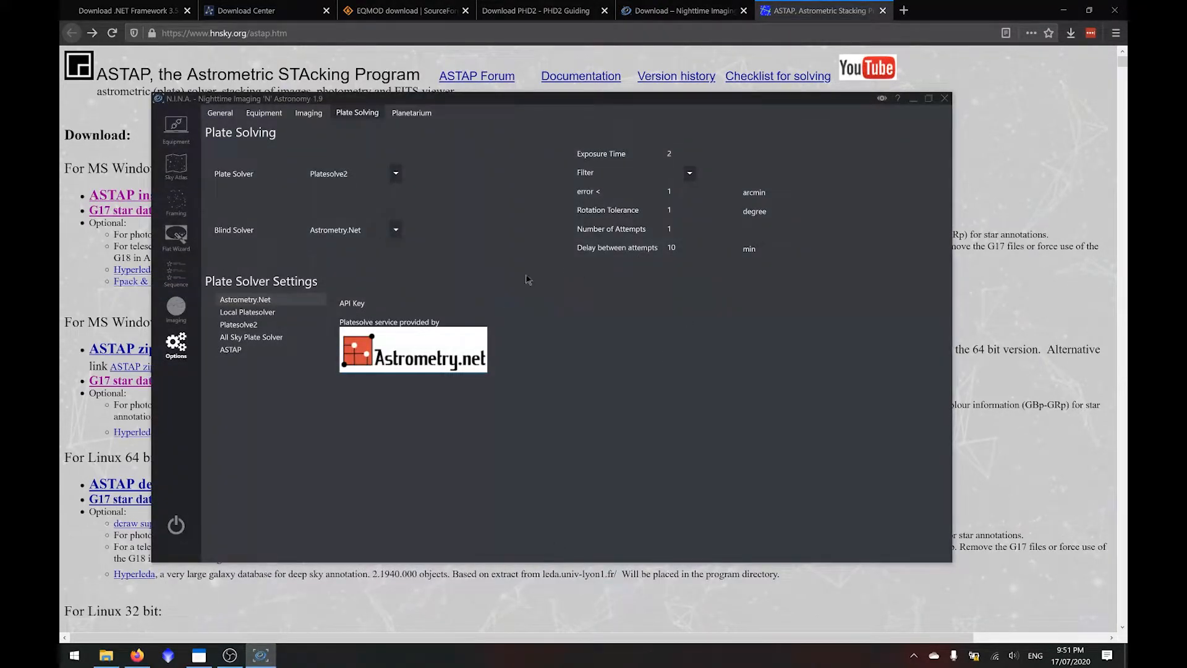
left_click(255, 349)
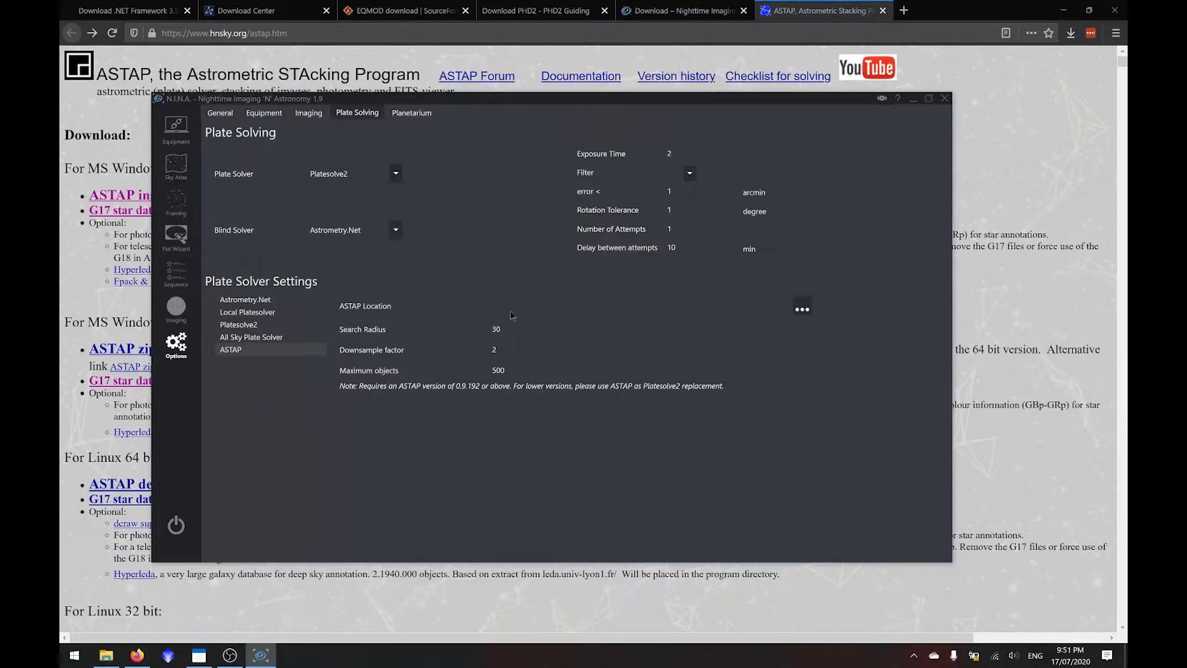
left_click(802, 309)
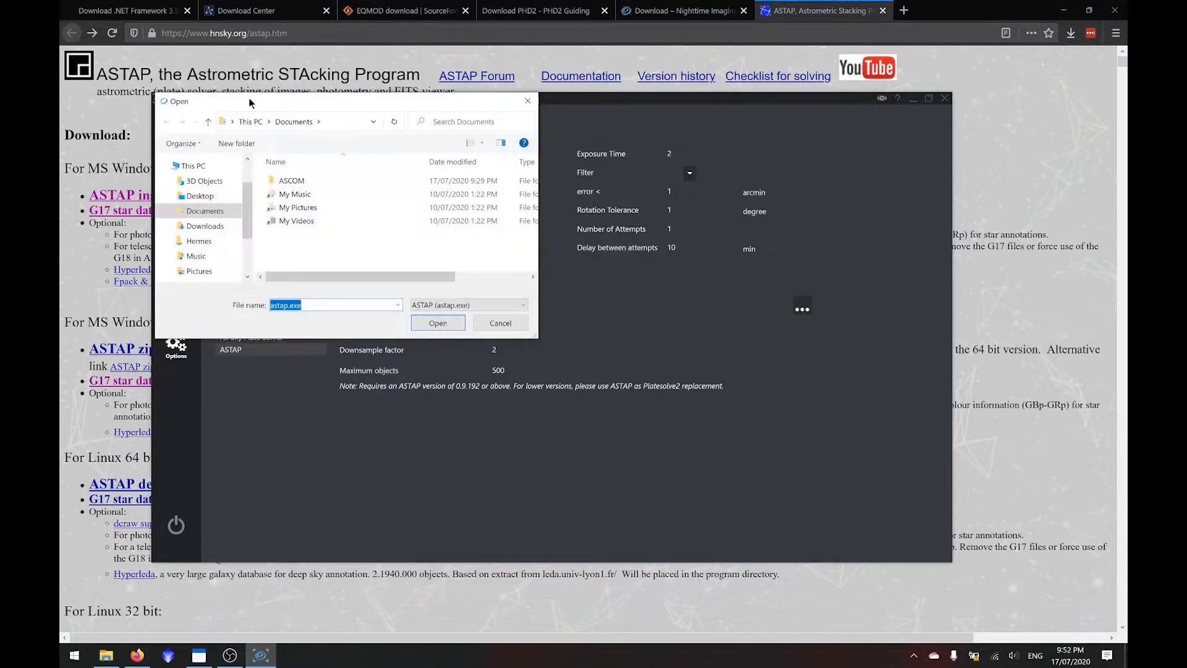
scroll(198, 228, "down", 2)
left_click(197, 250)
scroll(318, 250, "down", 3)
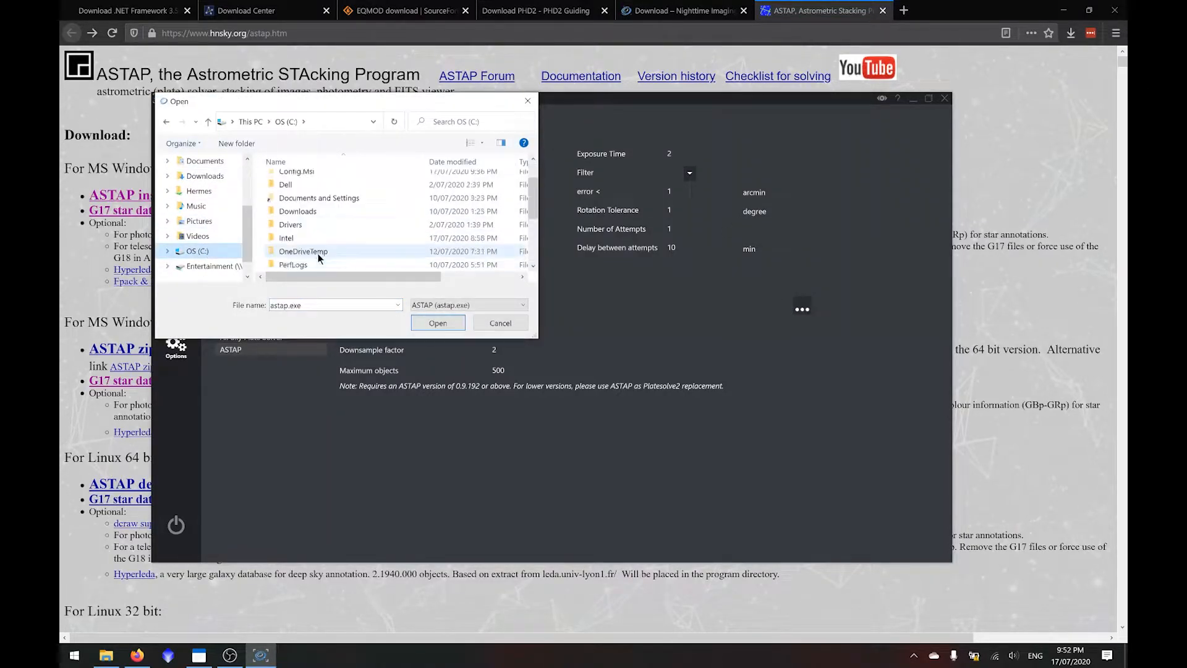
double_click(327, 193)
double_click(330, 183)
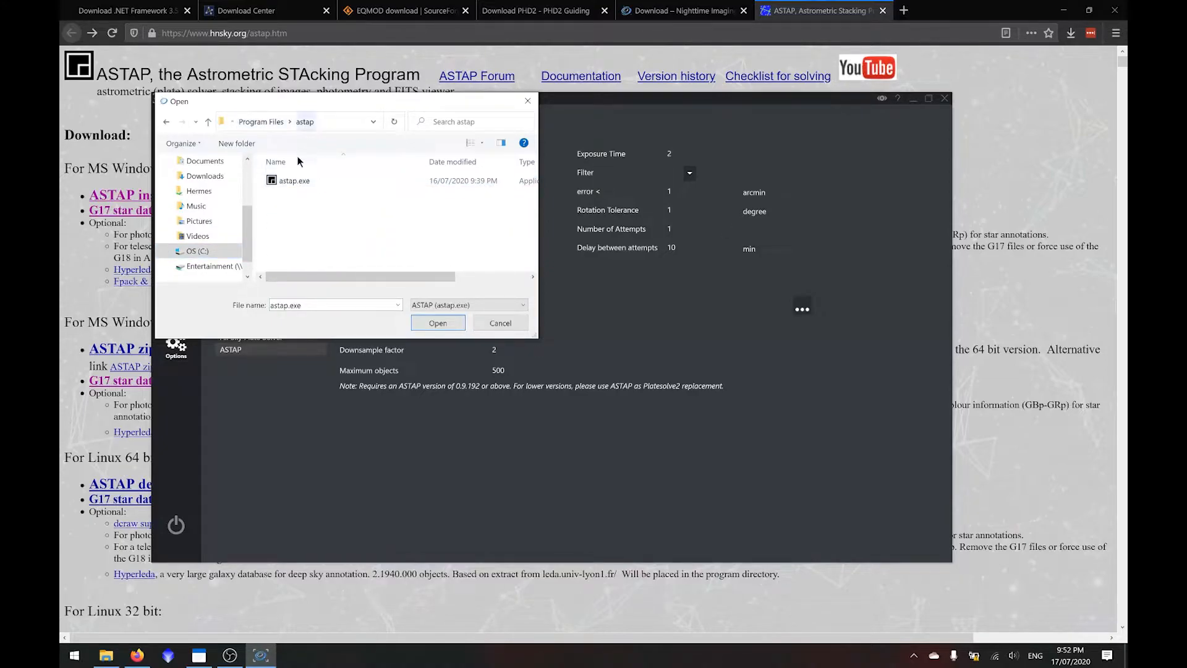
left_click(293, 180)
left_click(435, 323)
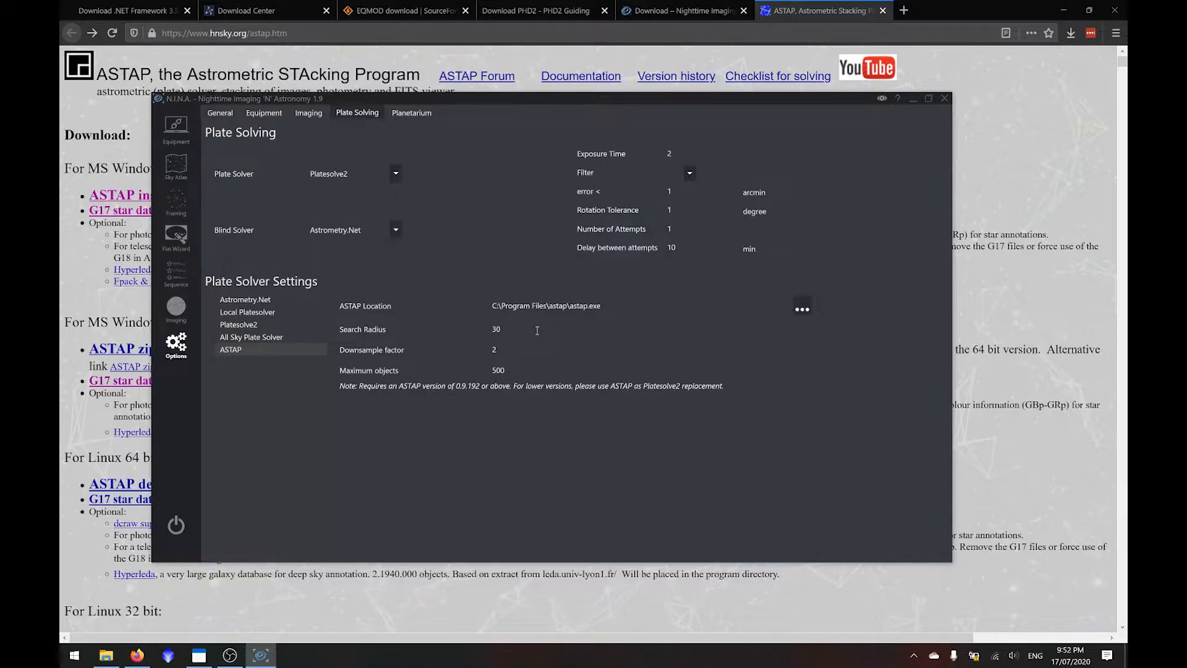
- Select ASTAP as both the plate solver and the blind solver
left_click(363, 175)
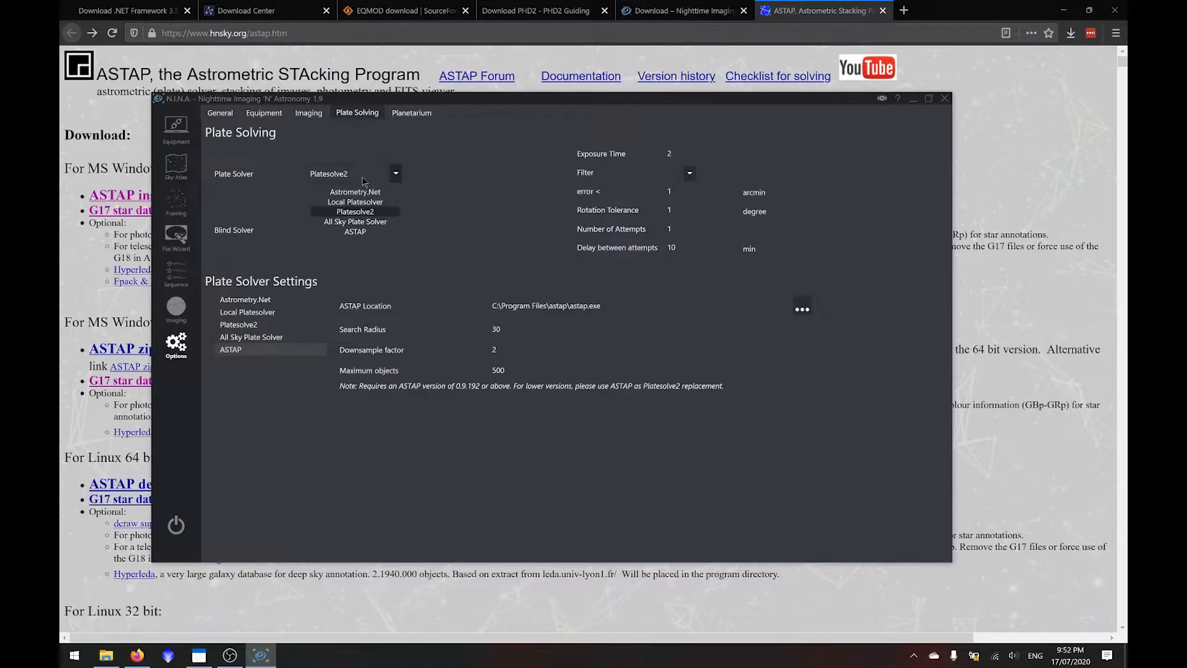
left_click(366, 231)
left_click(362, 231)
left_click(362, 282)
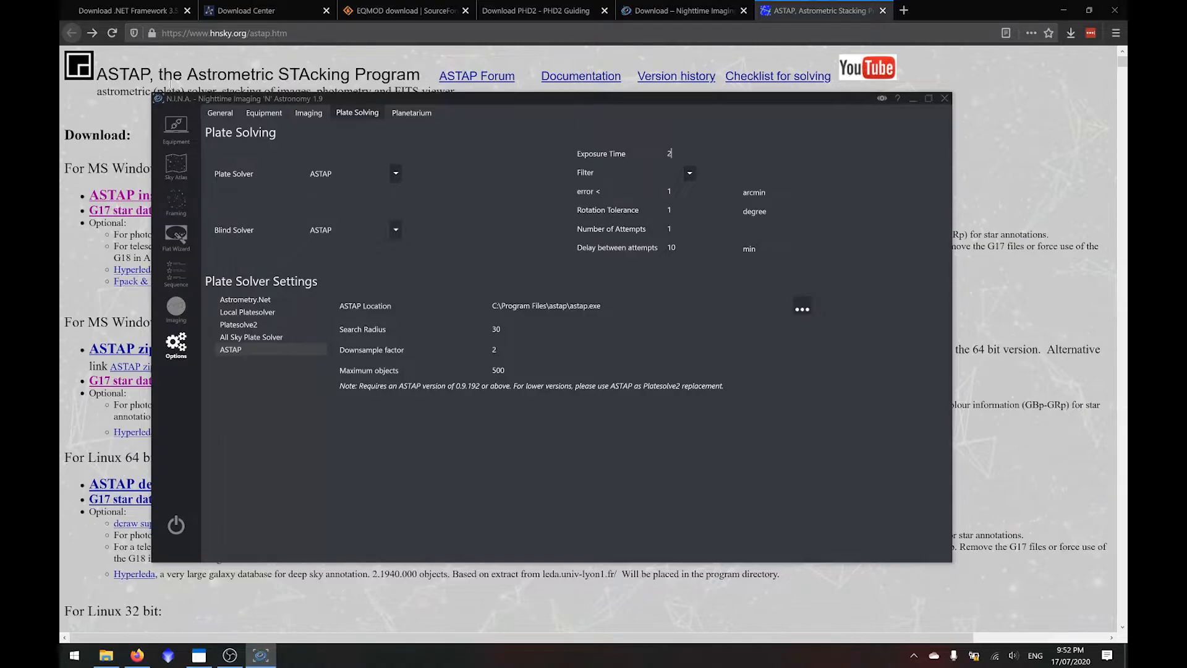
- Adjust the plate-solving exposure time, trying 5 and 0.2, and edit the delay between attempts
left_click(688, 158)
key("BackSpace")
type("5")
key("BackSpace")
type("0.2")
key("BackSpace")
type("2")
left_click(694, 230)
left_click(695, 248)
key("BackSpace")
- Set Stellarium as the preferred planetarium software in the options
left_click(411, 113)
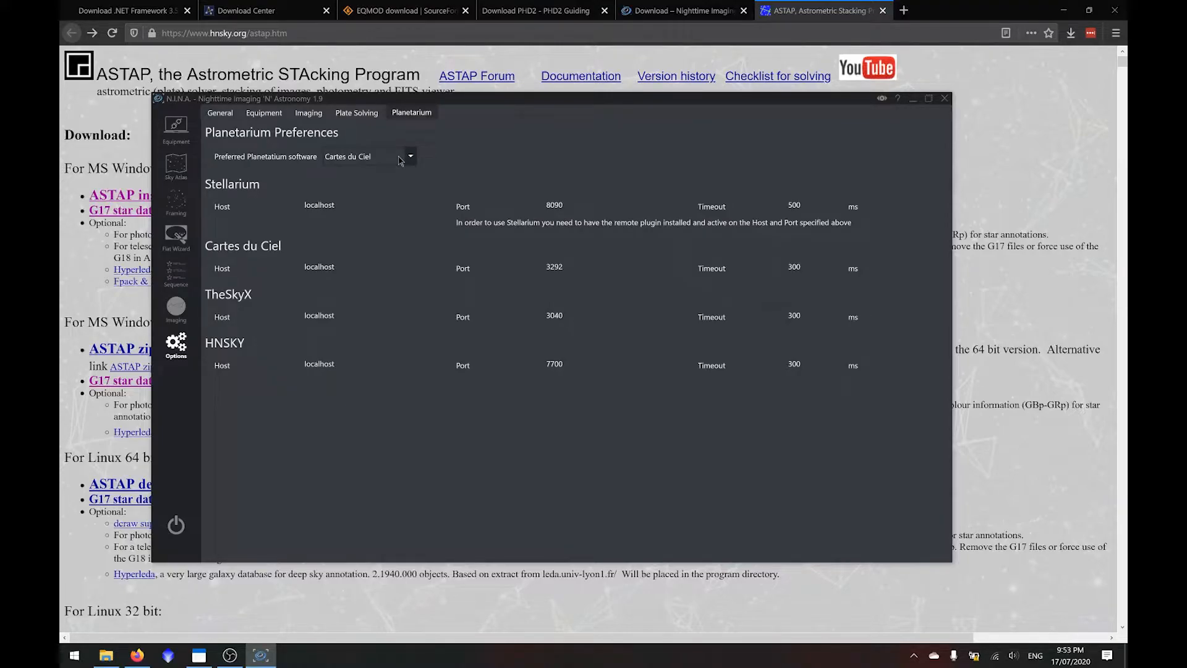
left_click(399, 161)
left_click(393, 187)
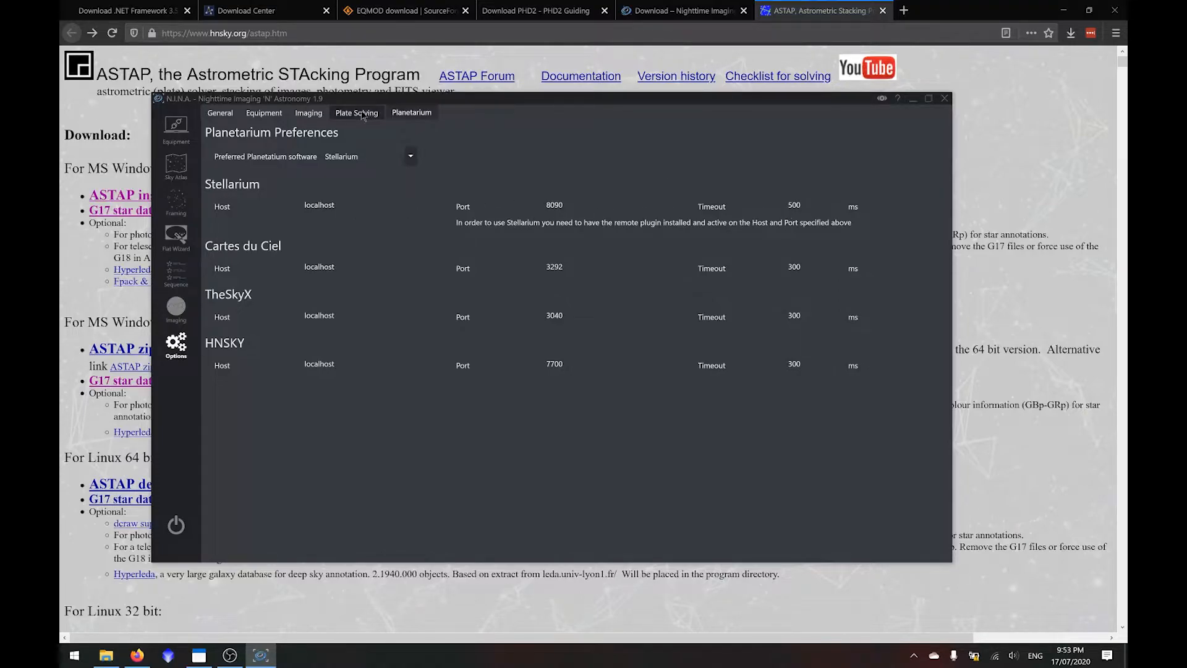
- Review the general options and the telescope and guider equipment, and choose Manual Rotator as the rotator
left_click(220, 114)
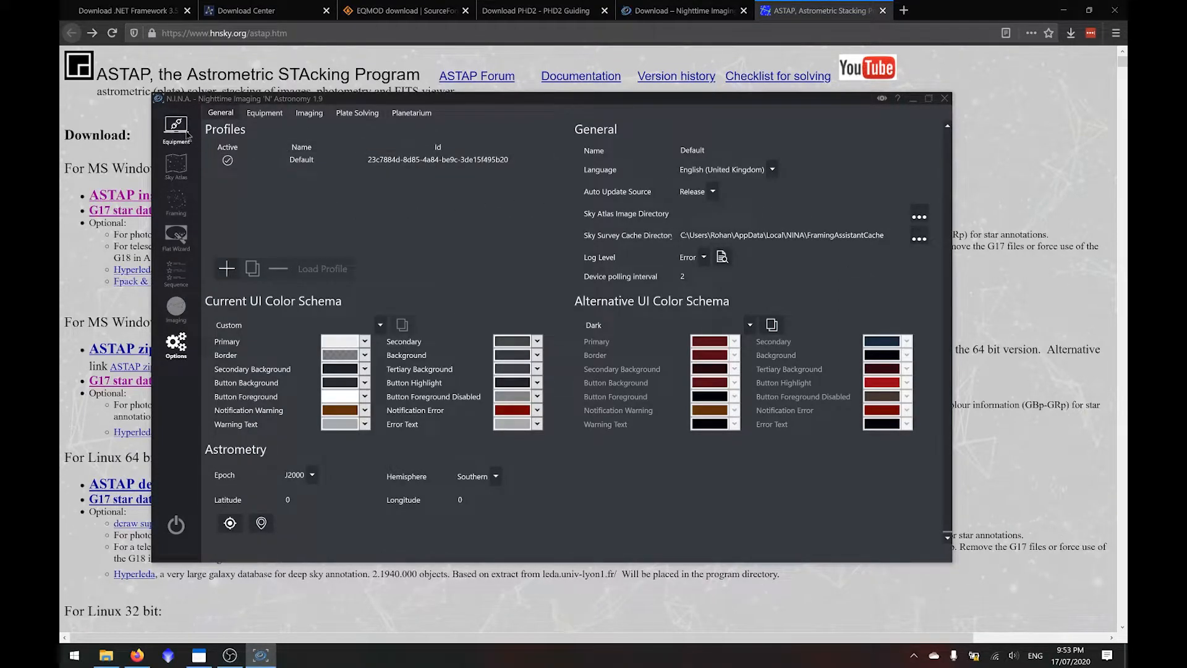
left_click(186, 133)
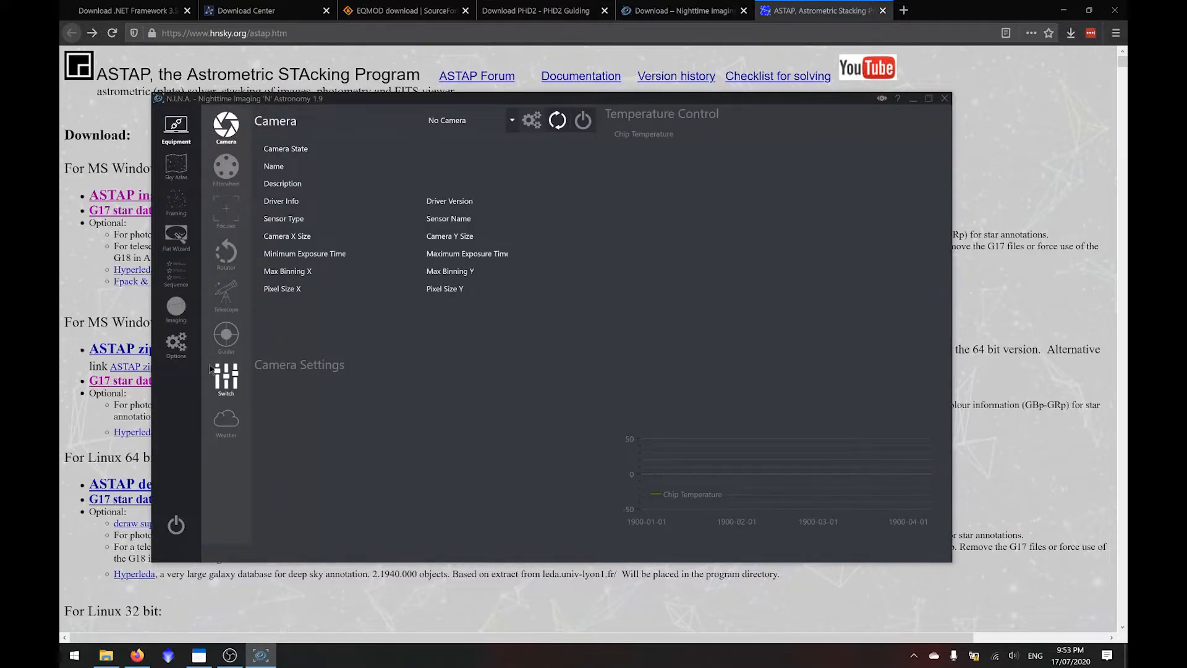
left_click(237, 305)
left_click(226, 335)
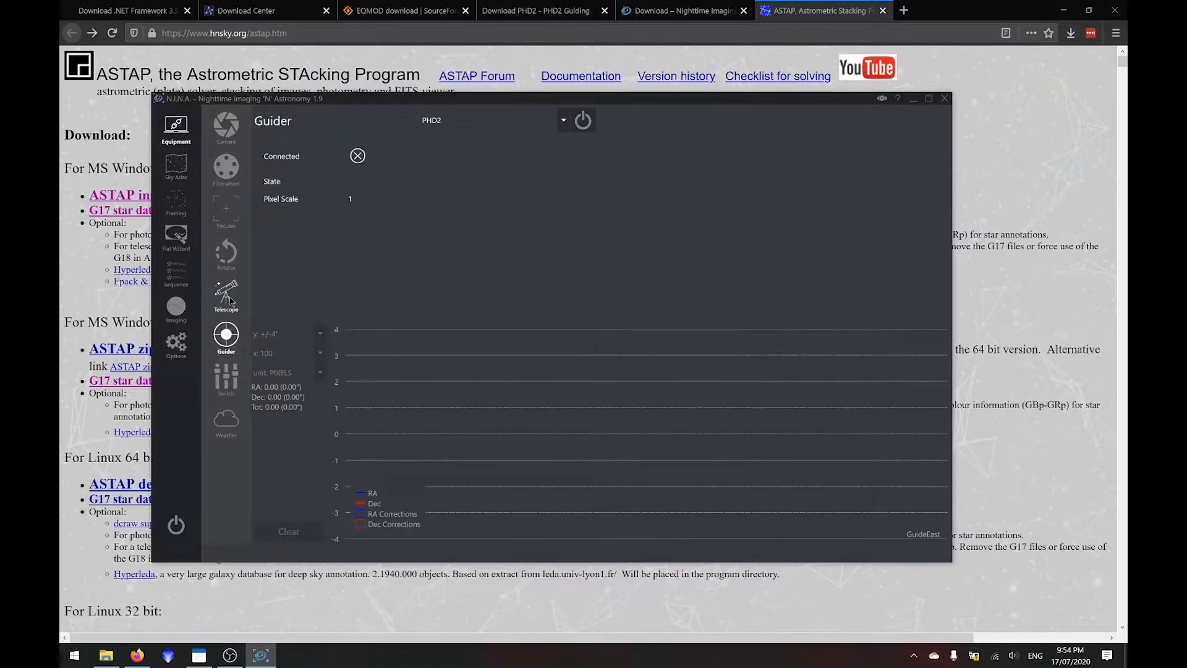
left_click(226, 252)
left_click(629, 119)
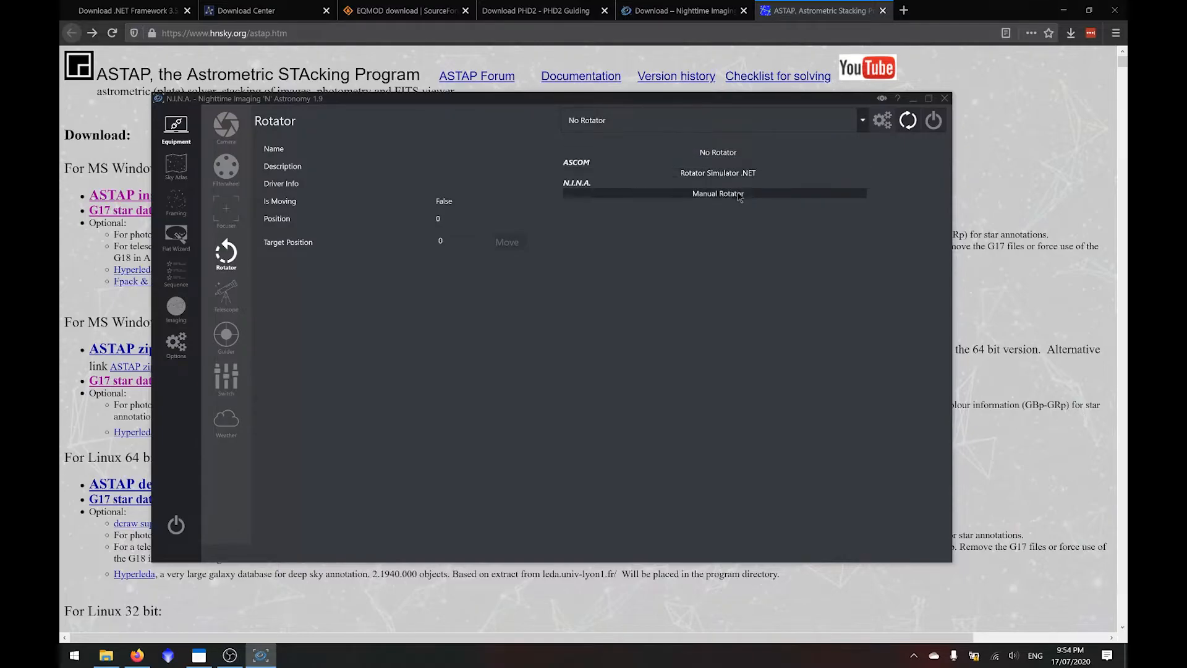
left_click(738, 199)
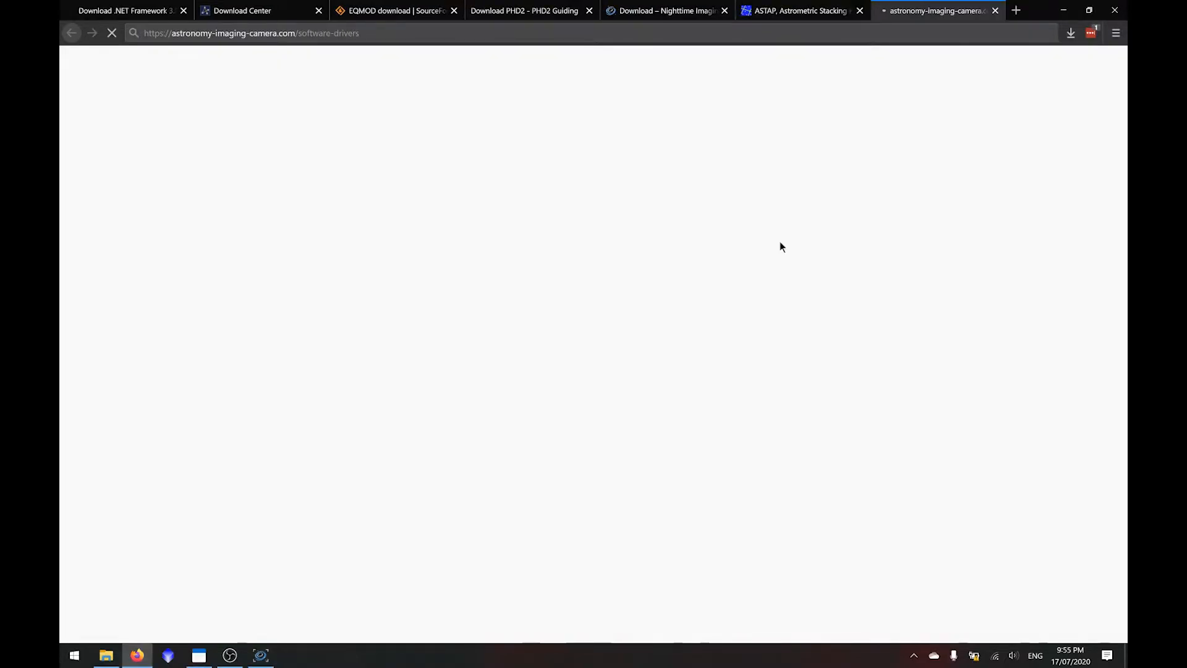
- On the ZWO Software and Drivers page in Firefox, download the native ASI Cameras driver for Windows
mouse_move(754, 234)
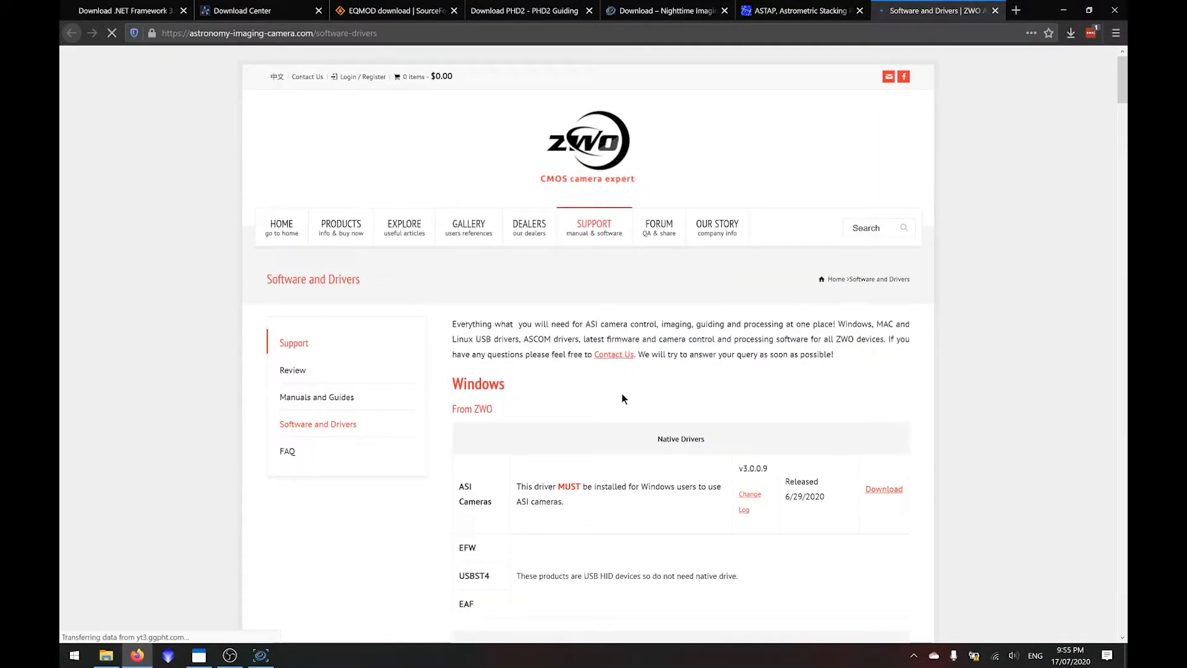
scroll(622, 395, "down", 4)
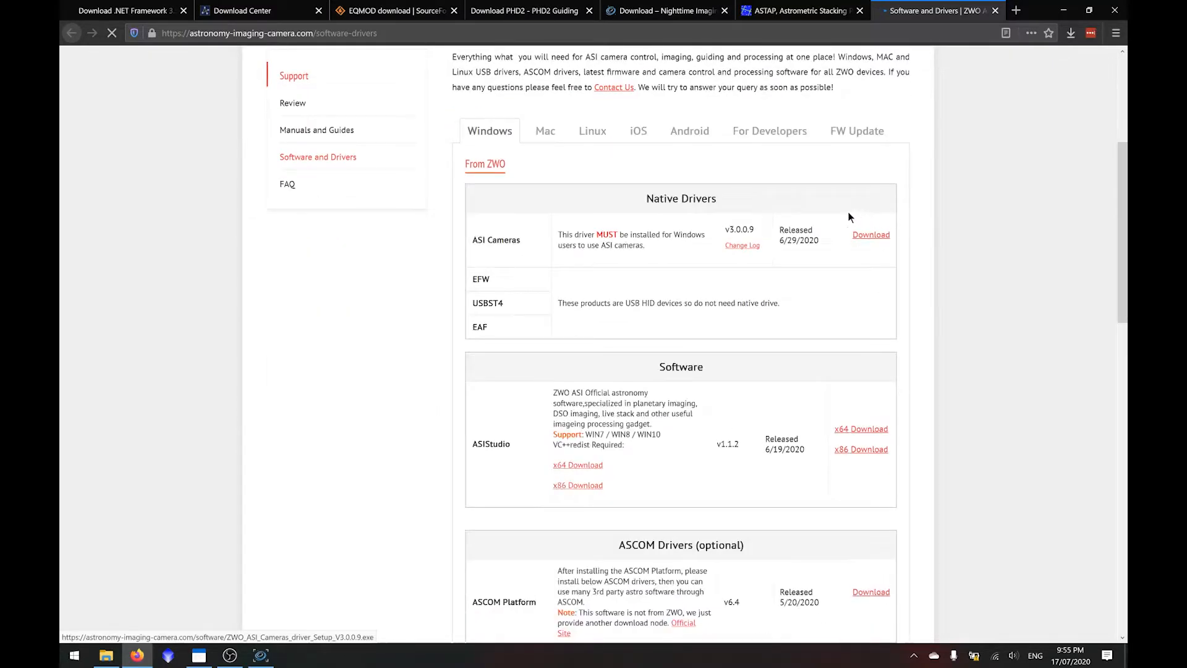
left_click(869, 241)
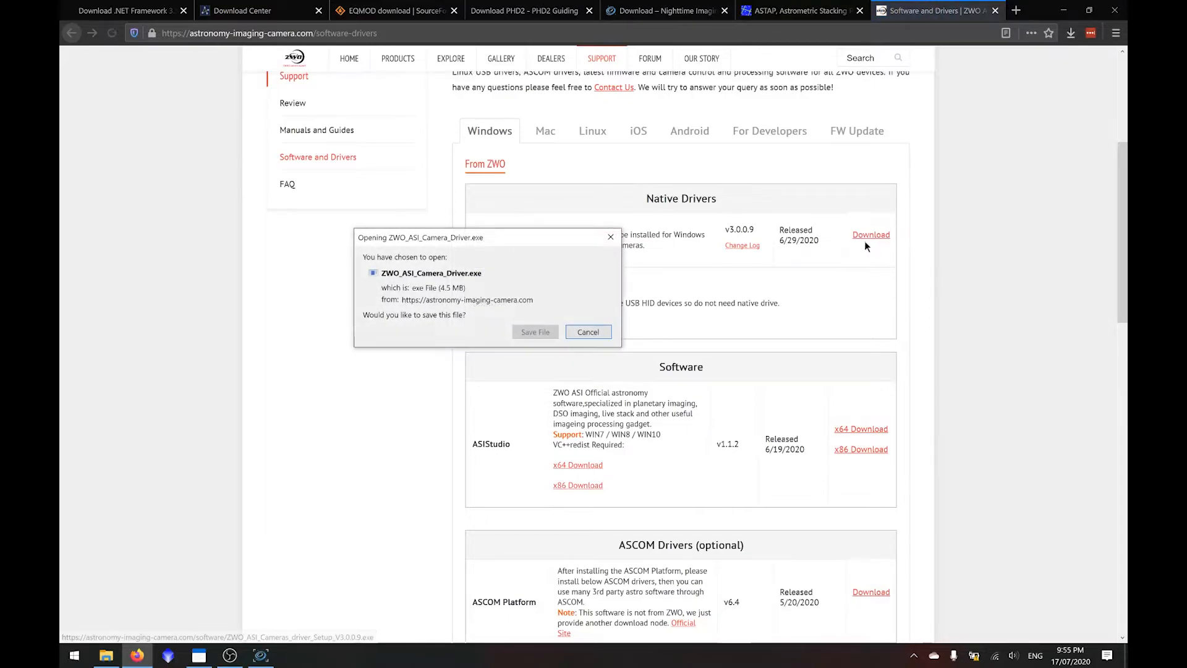
left_click(536, 331)
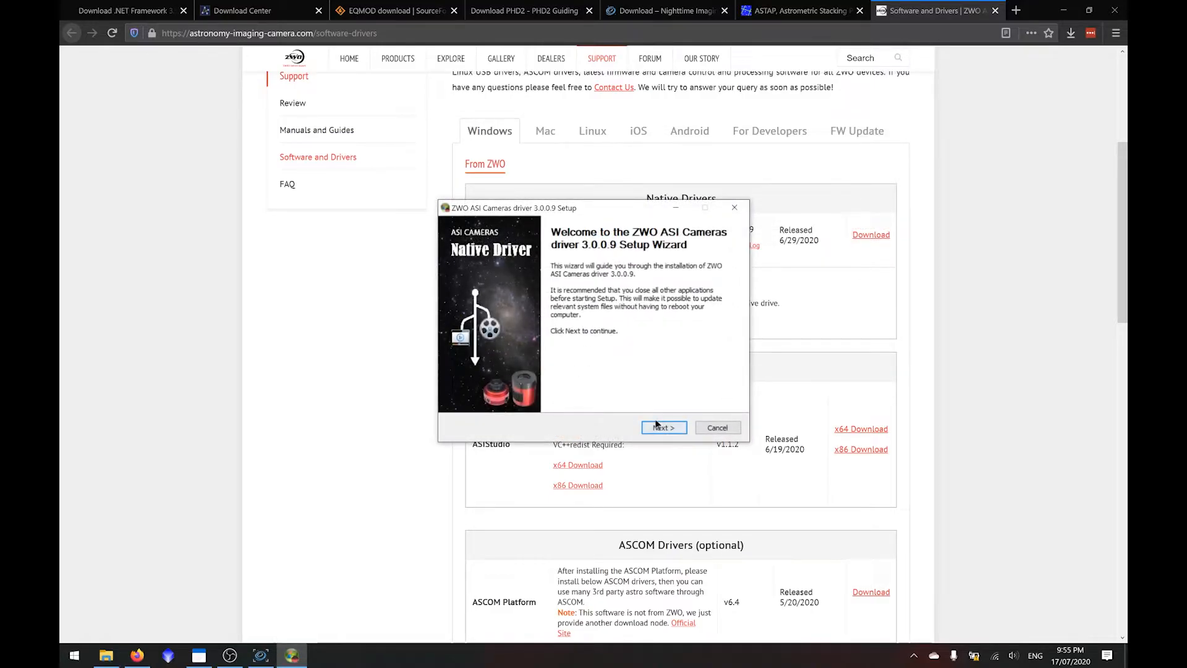
- Install the ZWO ASI Cameras driver 3.0.0.9, allowing the ZWO imaging device software, and finish the setup
left_click(662, 427)
left_click(663, 427)
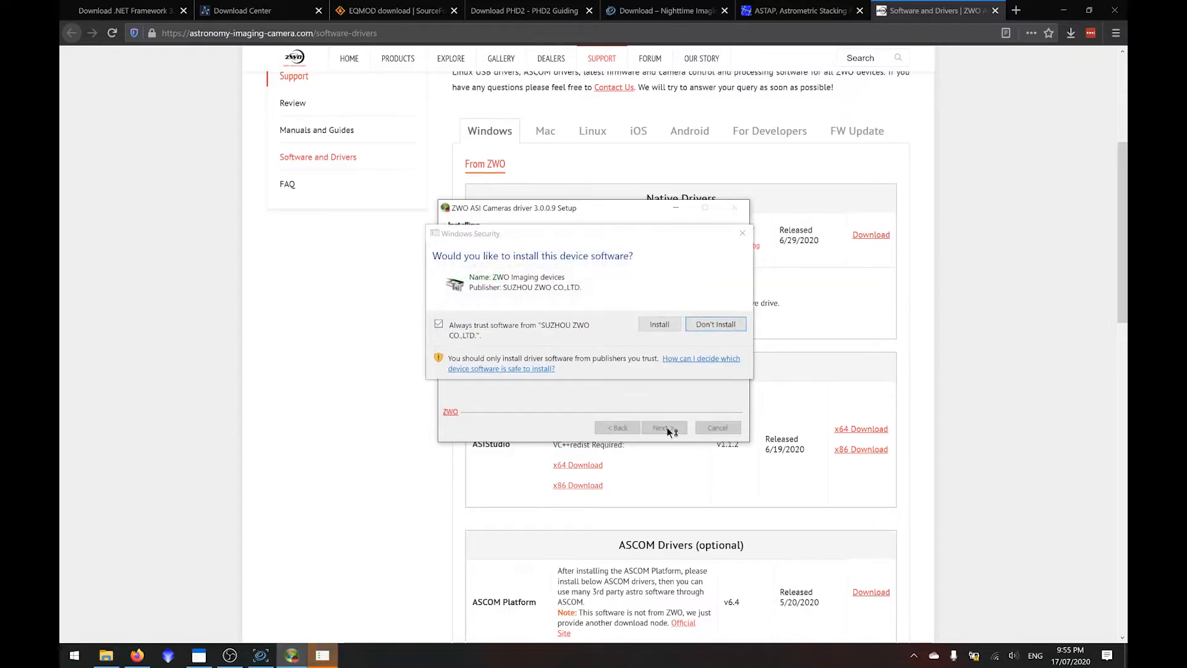
left_click(660, 325)
left_click(556, 313)
left_click(663, 427)
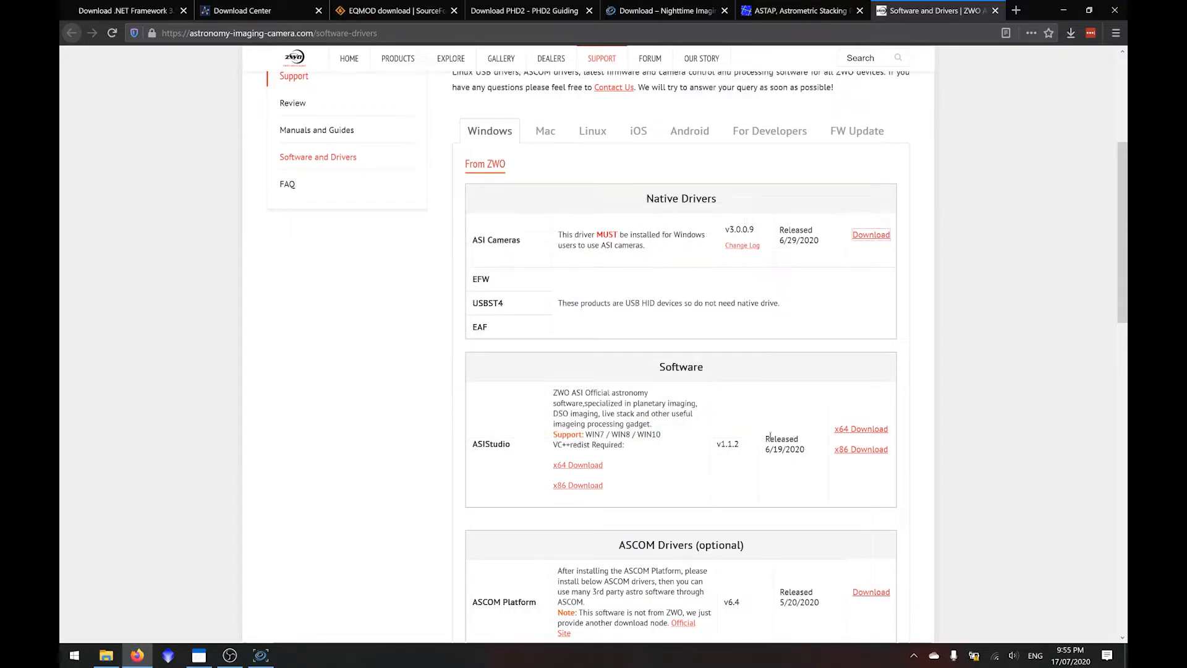
- Download the x64 version of ASIStudio v1.1.2 from the ZWO page and have its setup open once downloaded
left_click(862, 430)
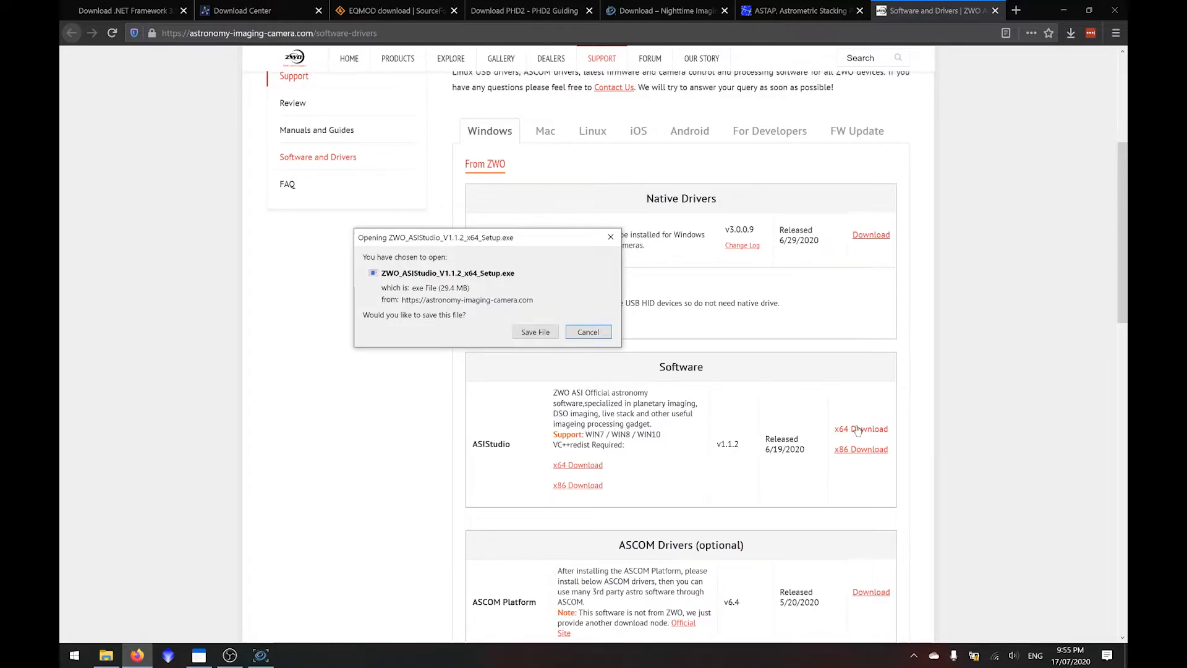
left_click(550, 335)
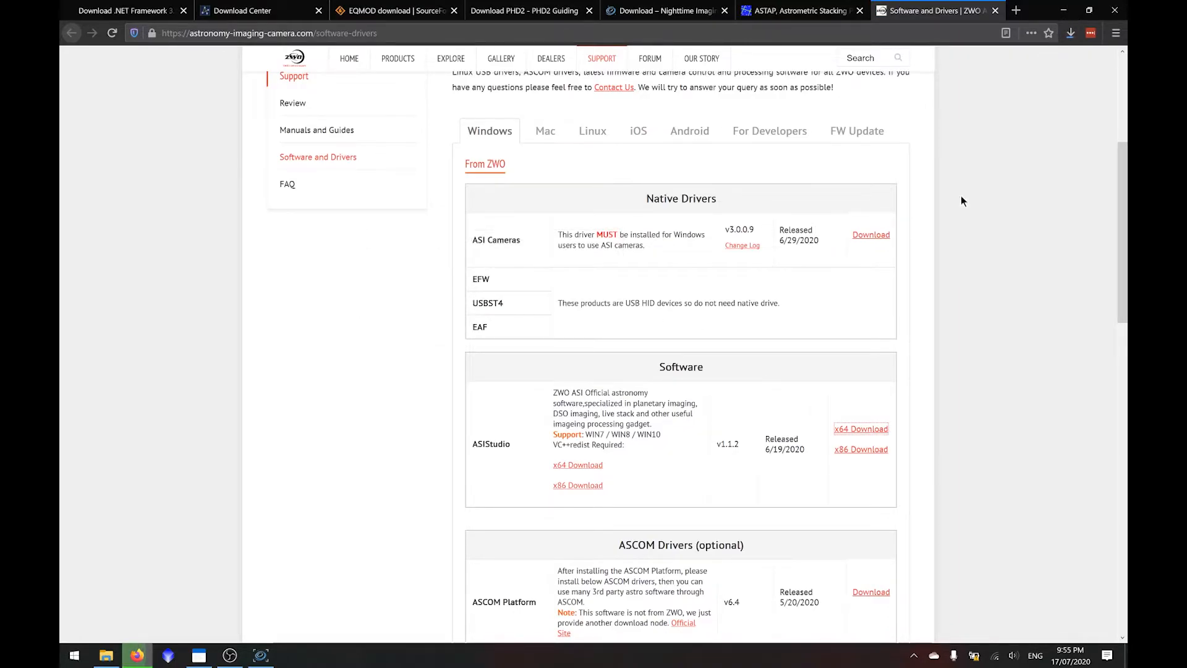
left_click(1070, 33)
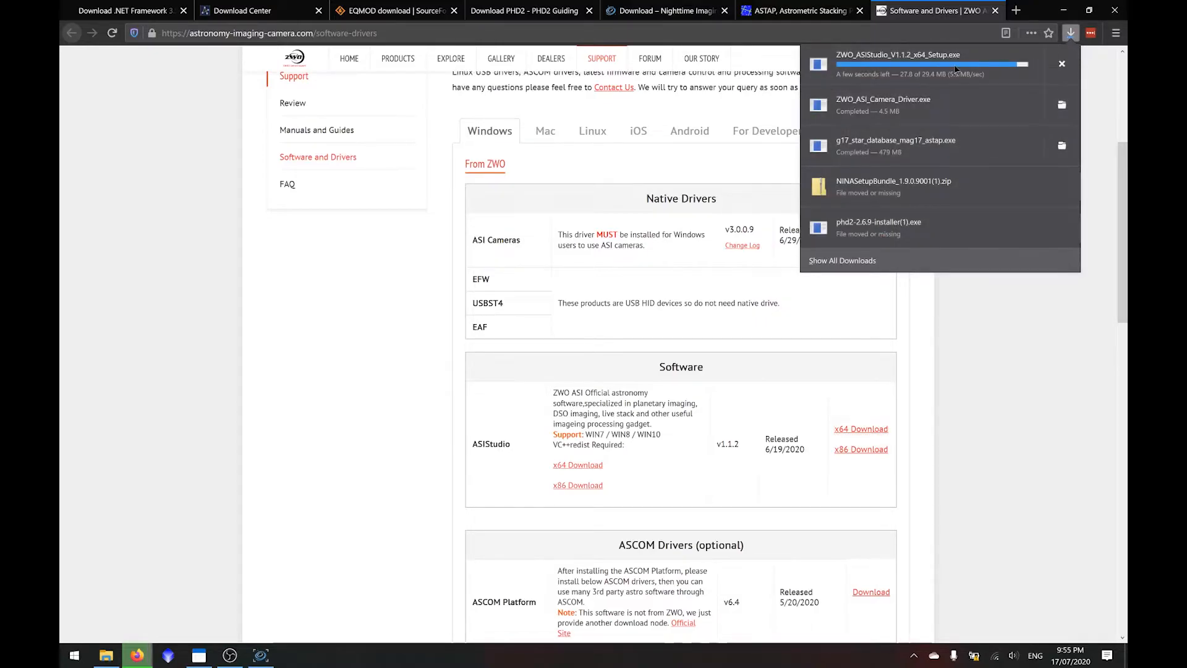
left_click(983, 70)
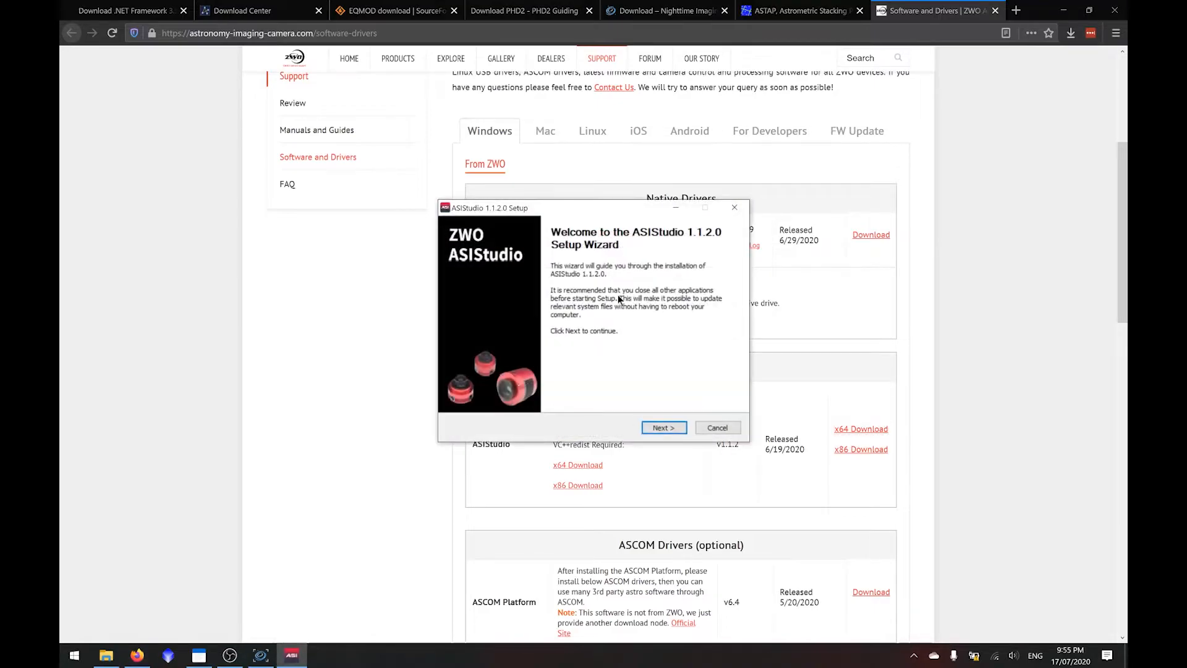
- Install ASIStudio 1.1.2.0 and launch it on completing the setup
left_click(660, 428)
left_click(533, 397)
left_click(660, 428)
left_click(661, 428)
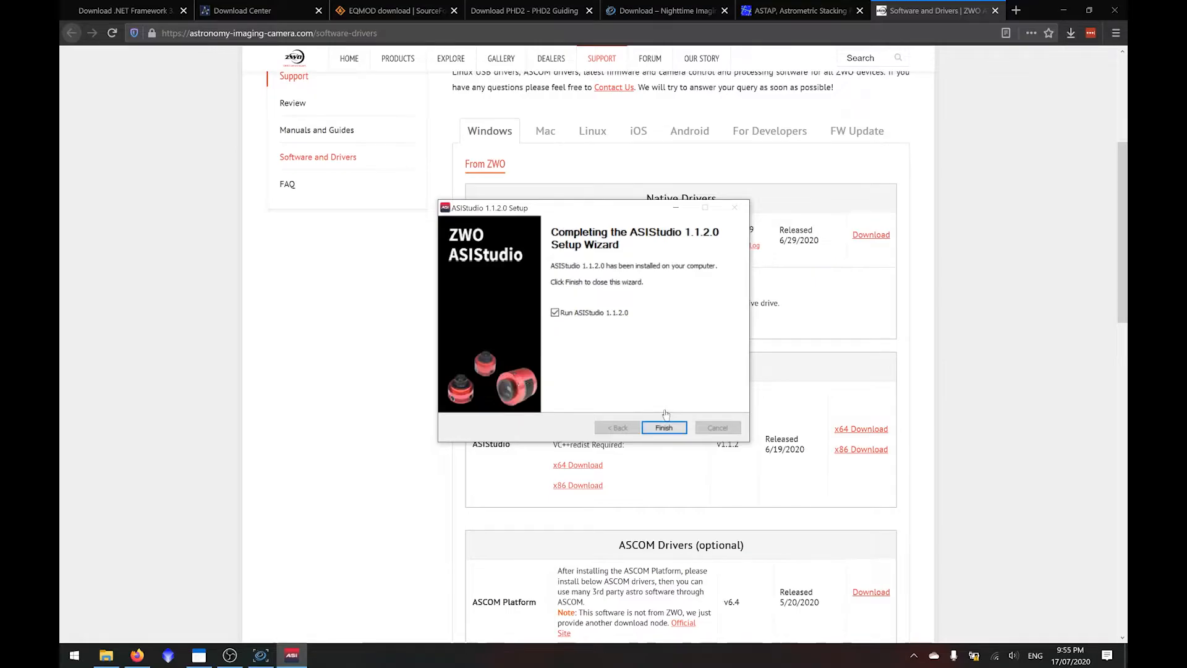
left_click(663, 426)
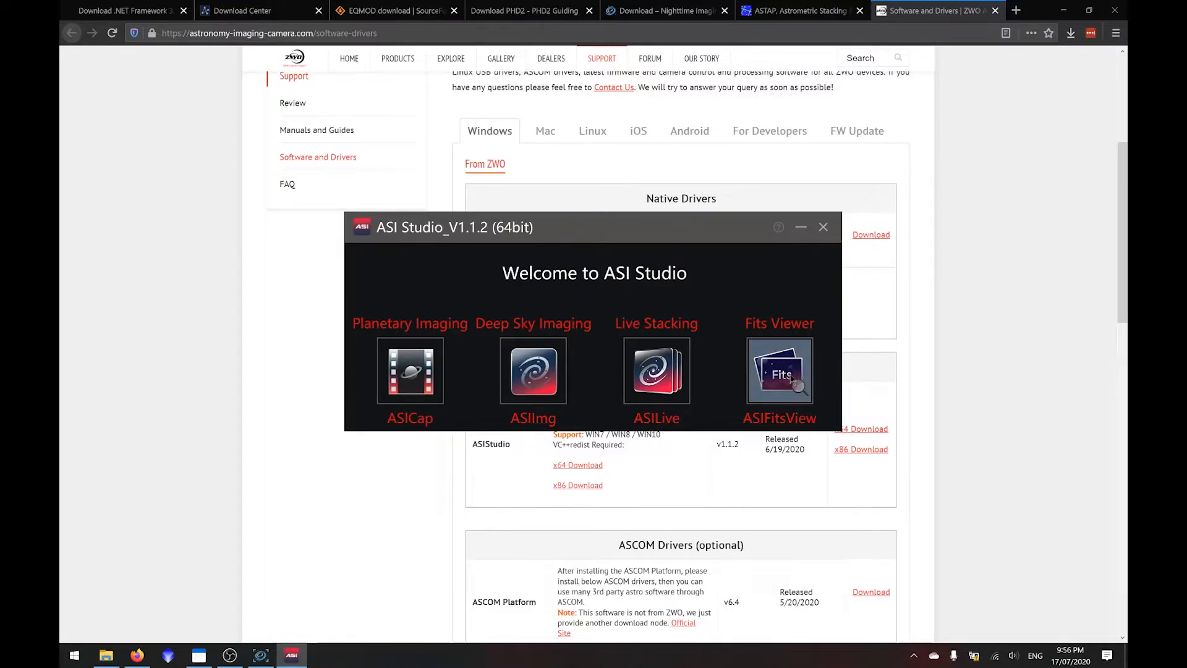
- Open the ASIFitsView viewer and the ASICap planetary imaging program to examine their interfaces, closing each one
left_click(793, 381)
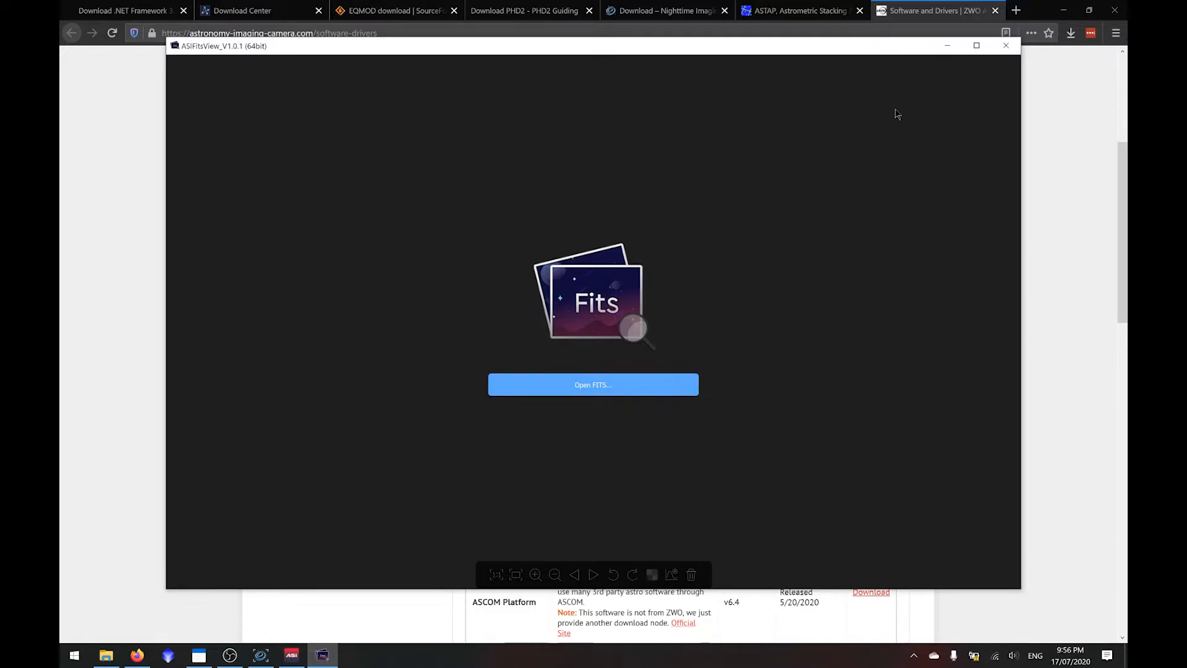
left_click(1009, 49)
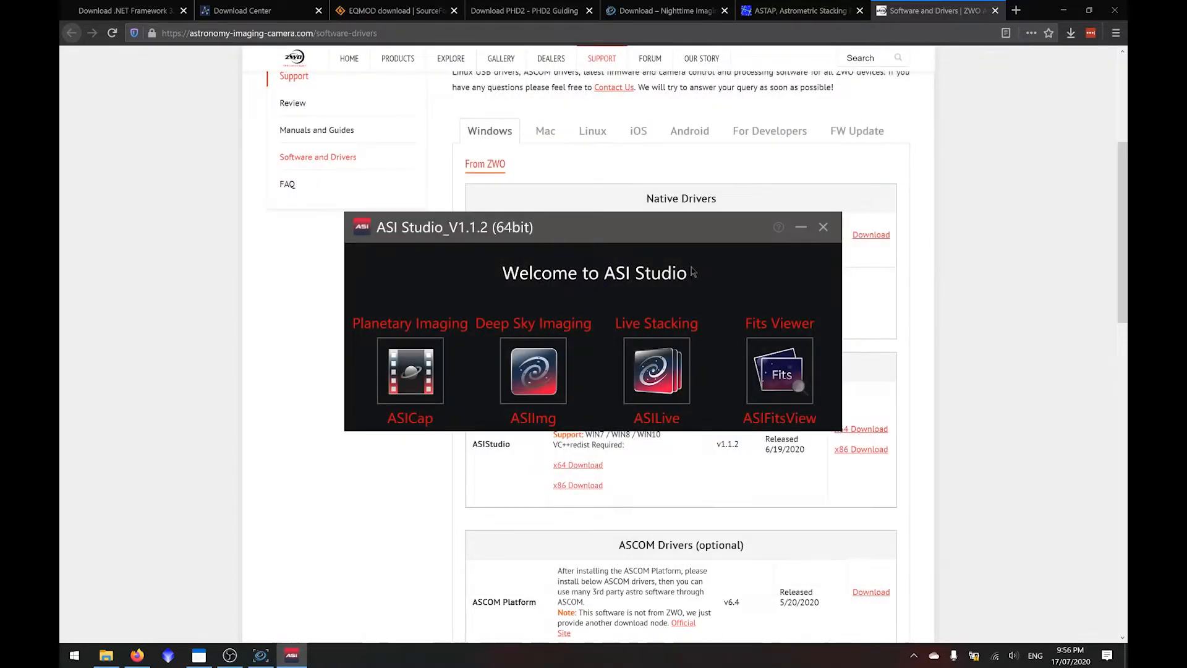
left_click(433, 384)
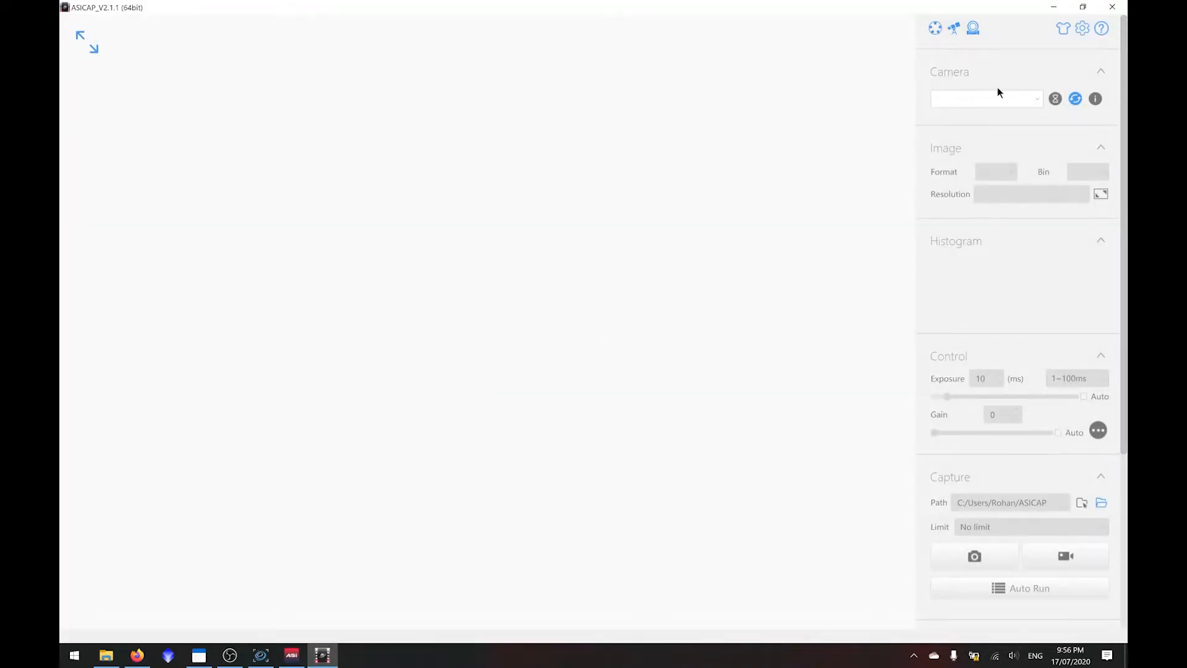
scroll(1041, 300, "down", 3)
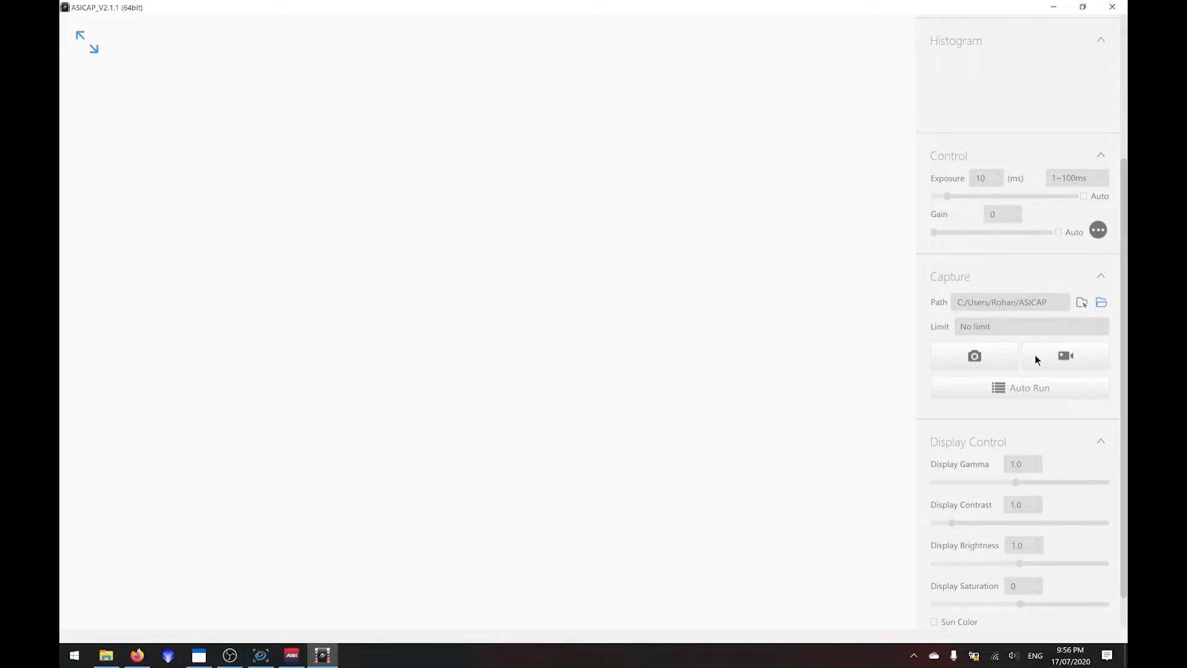
scroll(1036, 359, "up", 3)
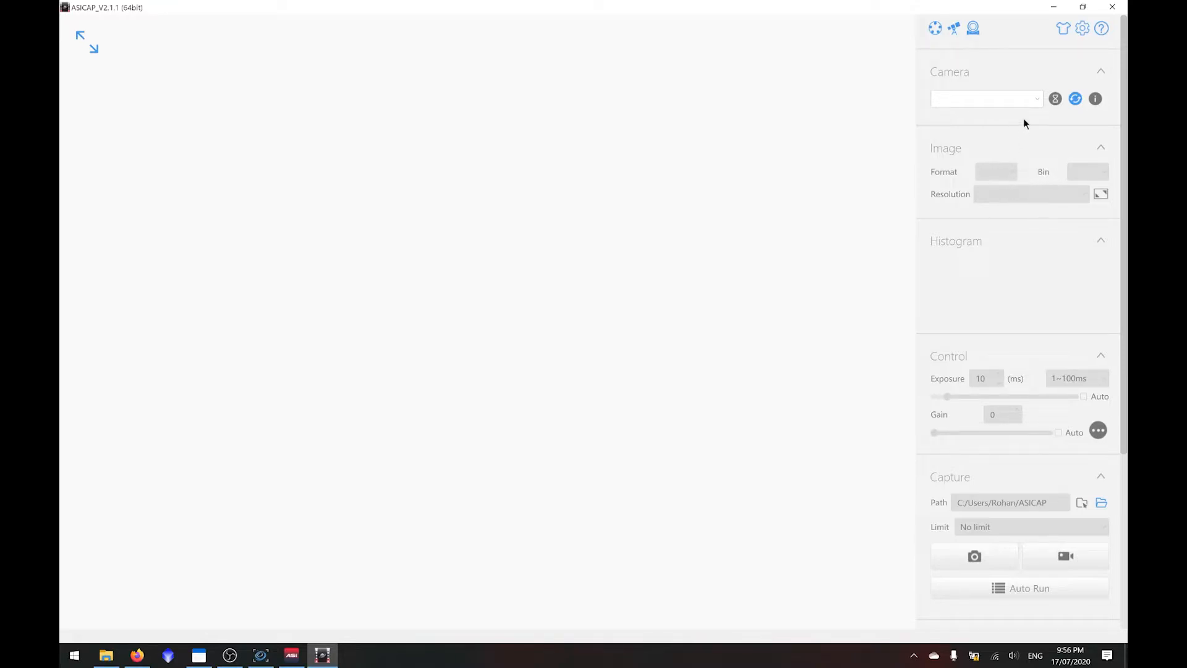
left_click(1112, 7)
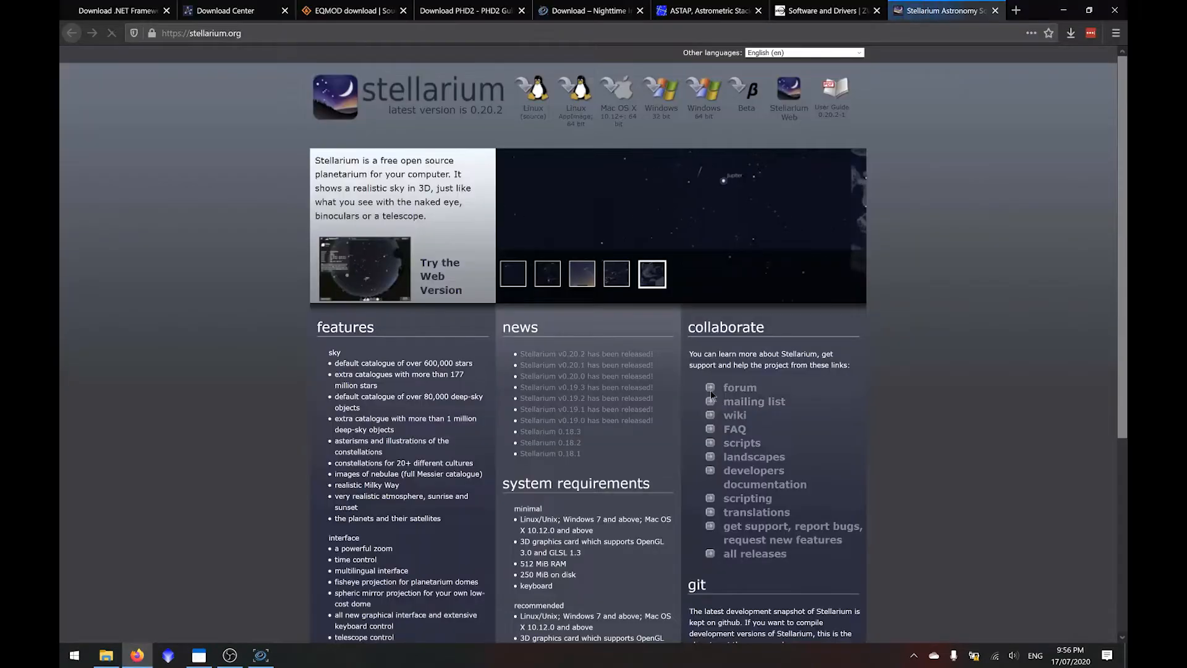
- Download the Stellarium 0.20.2 installer for 64-bit Windows from stellarium.org in Firefox and show the downloaded files
left_click(711, 97)
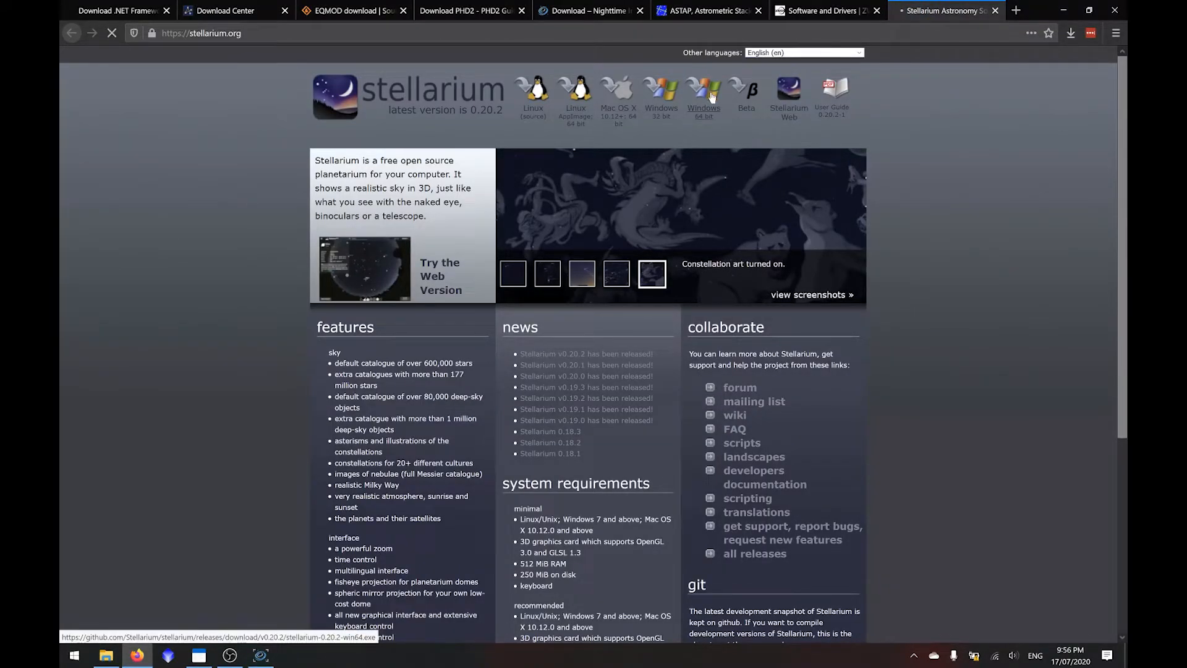
left_click(536, 333)
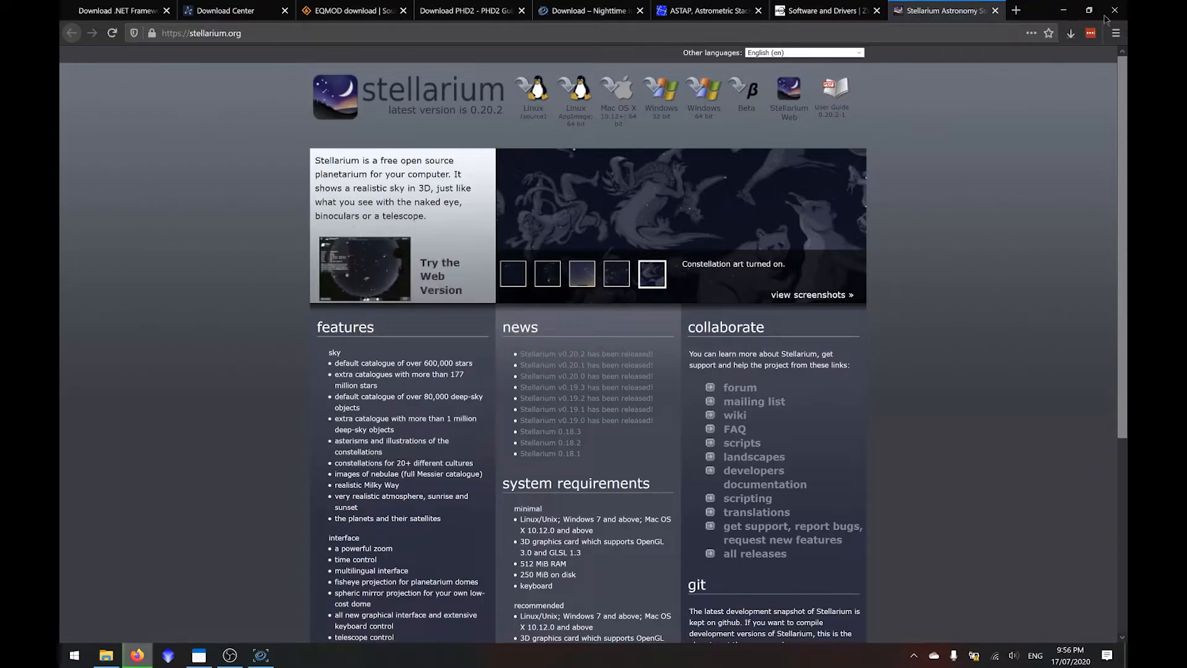
left_click(1071, 34)
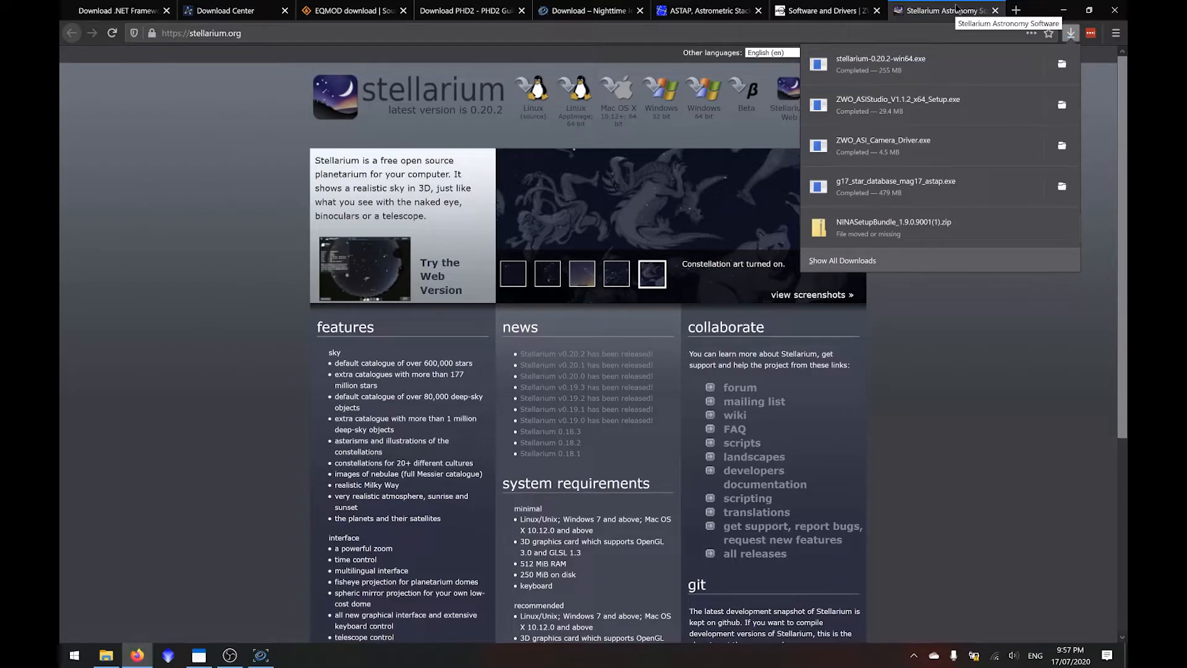
- Install Stellarium in English into C:\Program Files\Stellarium with a desktop shortcut for all users, accepting the licence, and launch it on completion
left_click(923, 80)
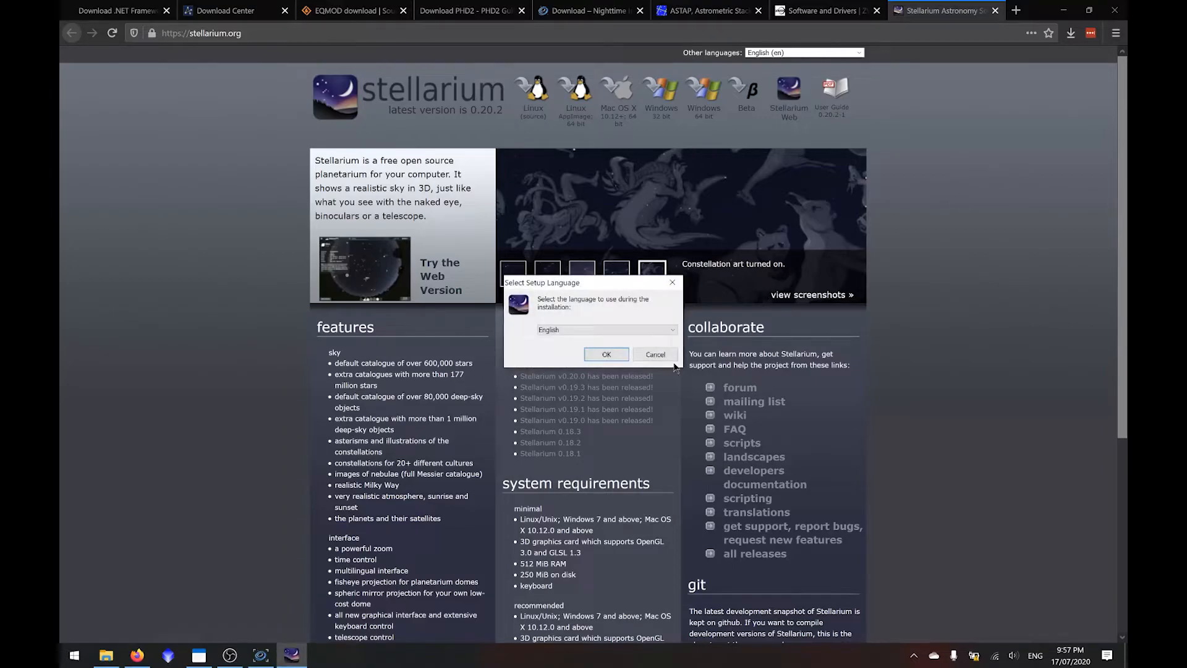
left_click(606, 354)
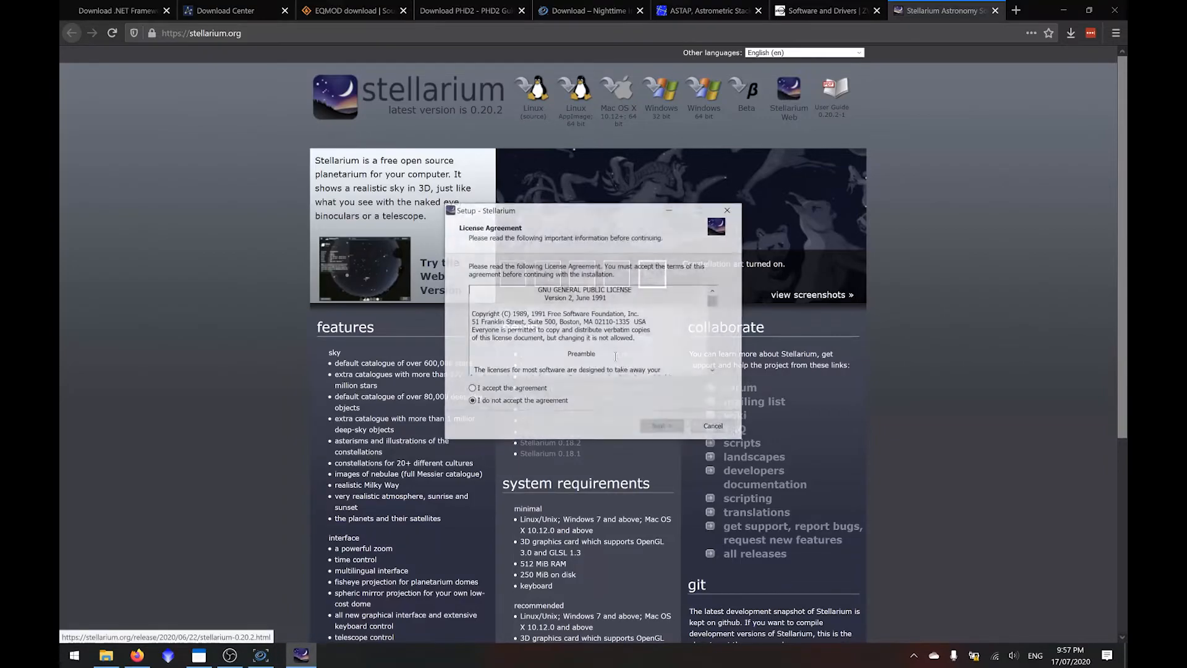
left_click(533, 391)
left_click(659, 428)
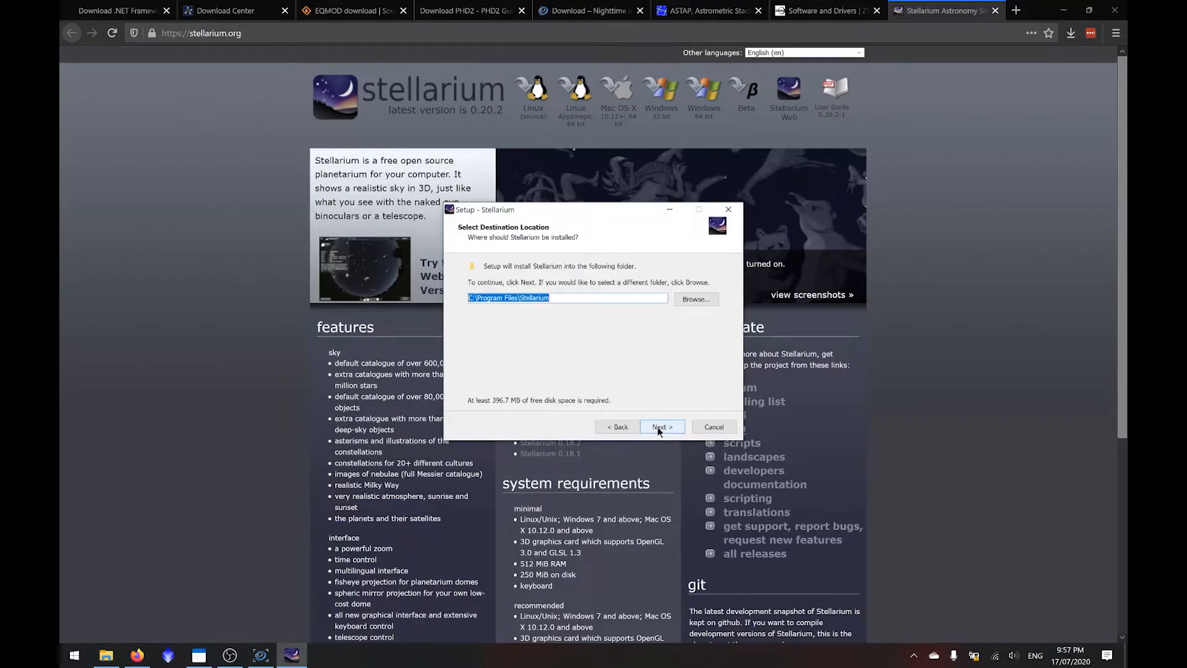
left_click(659, 428)
left_click(659, 428)
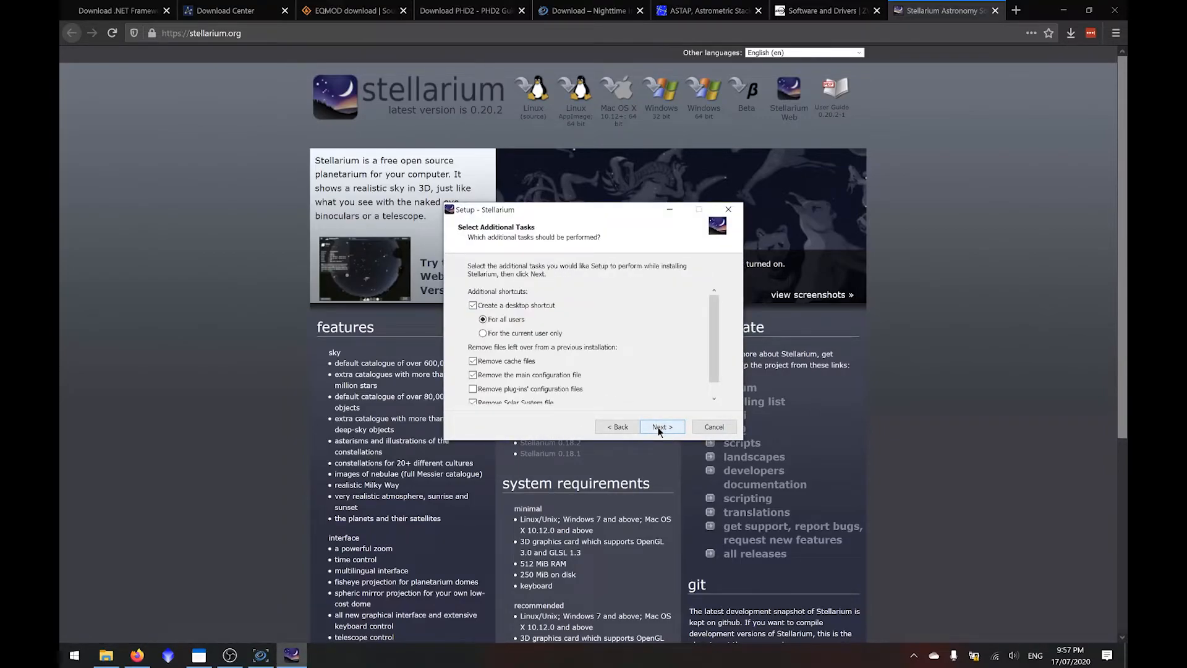
left_click_drag(718, 336, 715, 353)
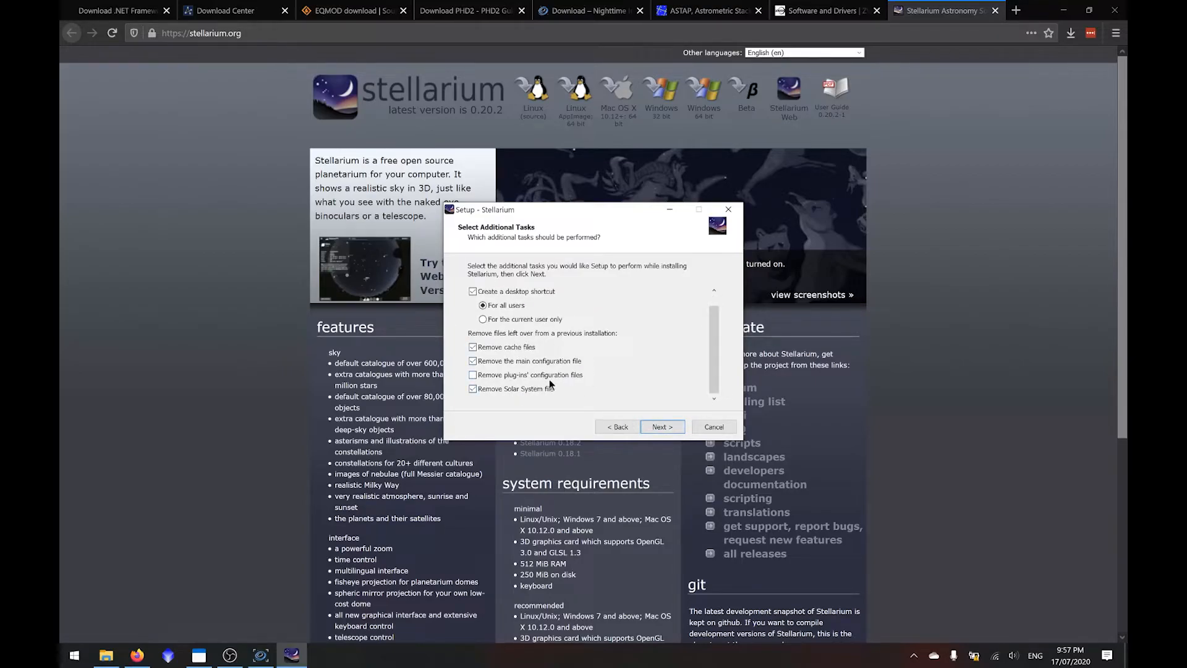
left_click(656, 427)
left_click(657, 426)
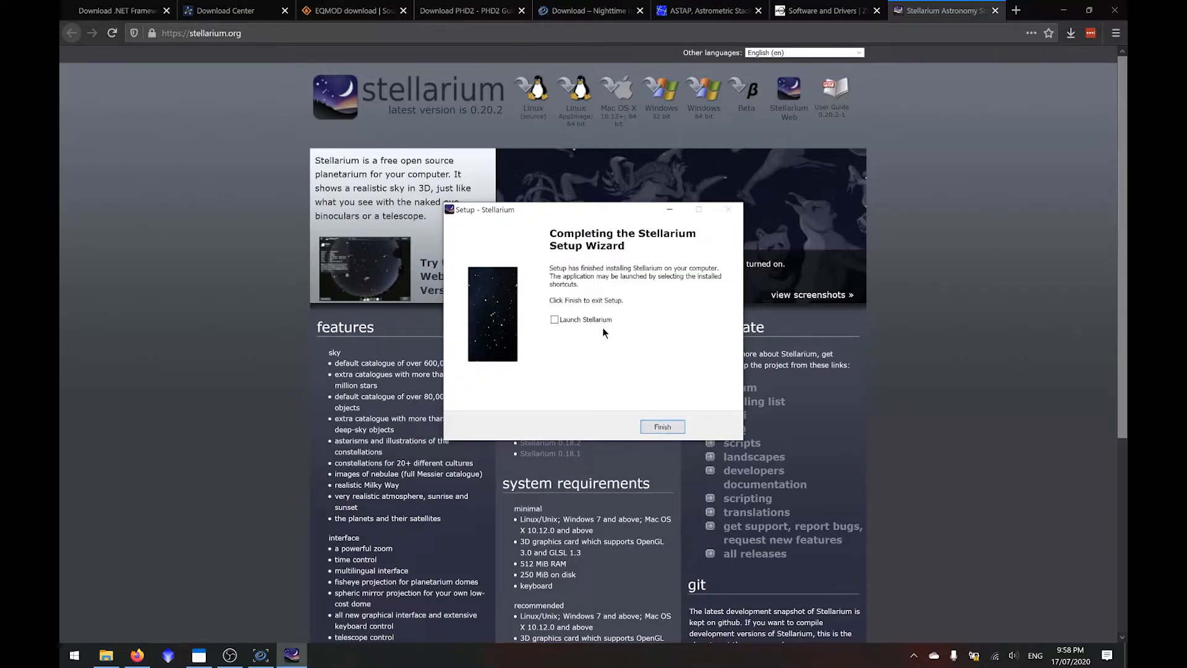
left_click(667, 426)
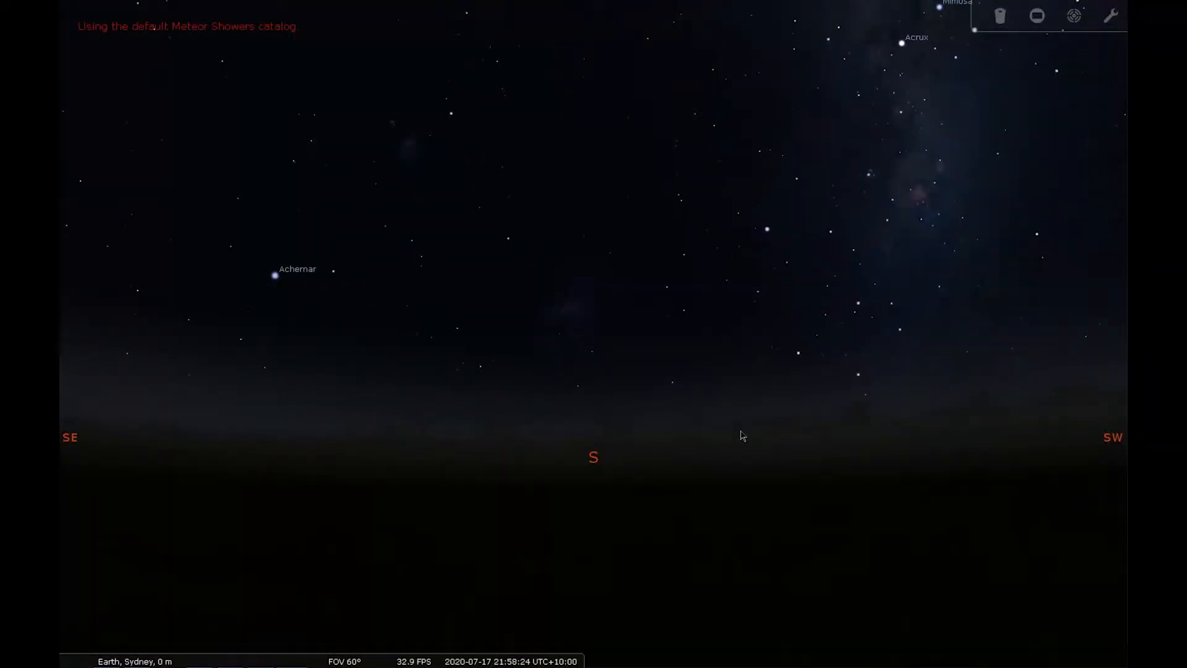
- Examine the Information, Extras and Time settings in Stellarium's configuration, keeping the system date and time at startup
mouse_move(62, 482)
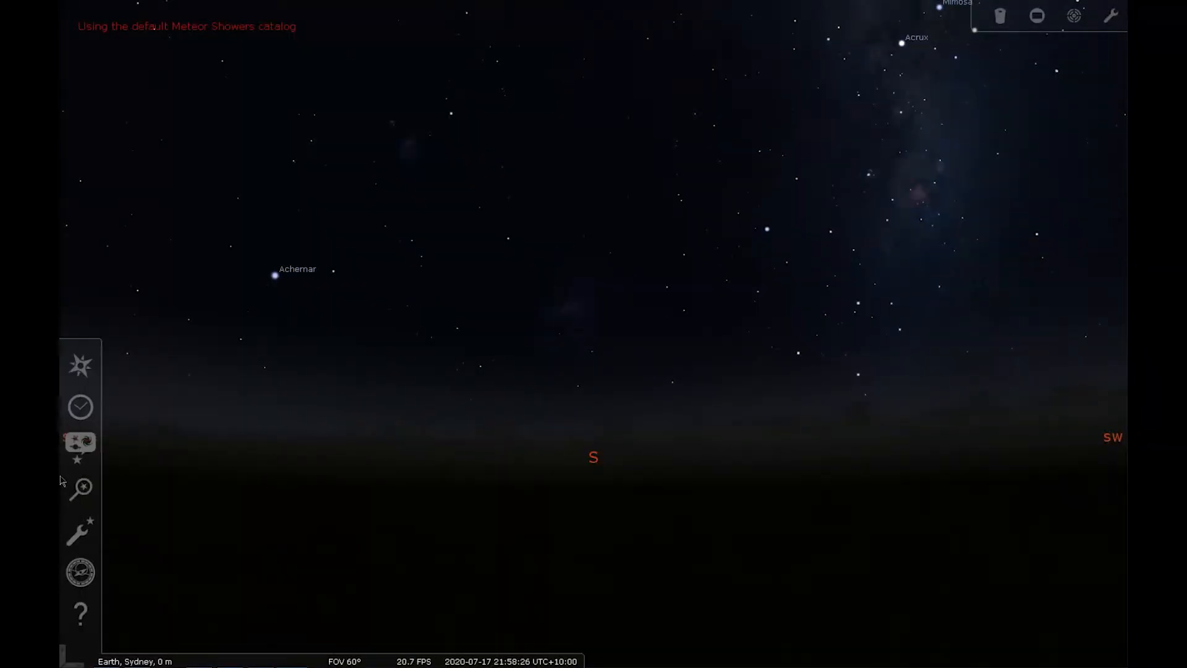
left_click(80, 530)
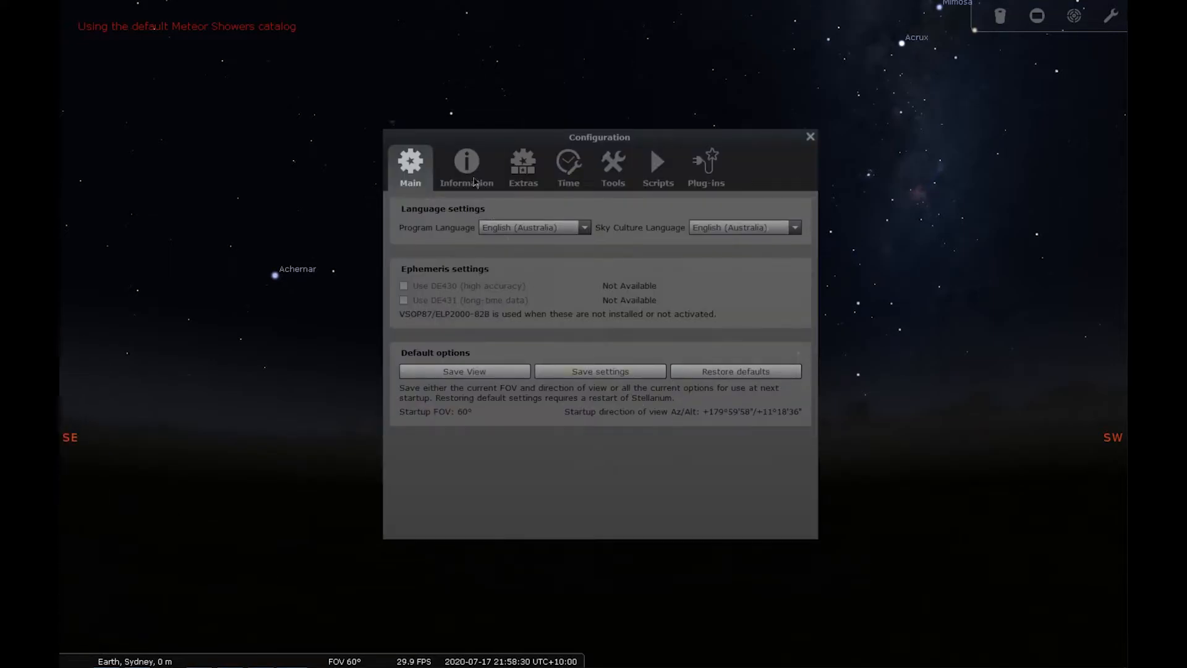
left_click(485, 180)
left_click(537, 178)
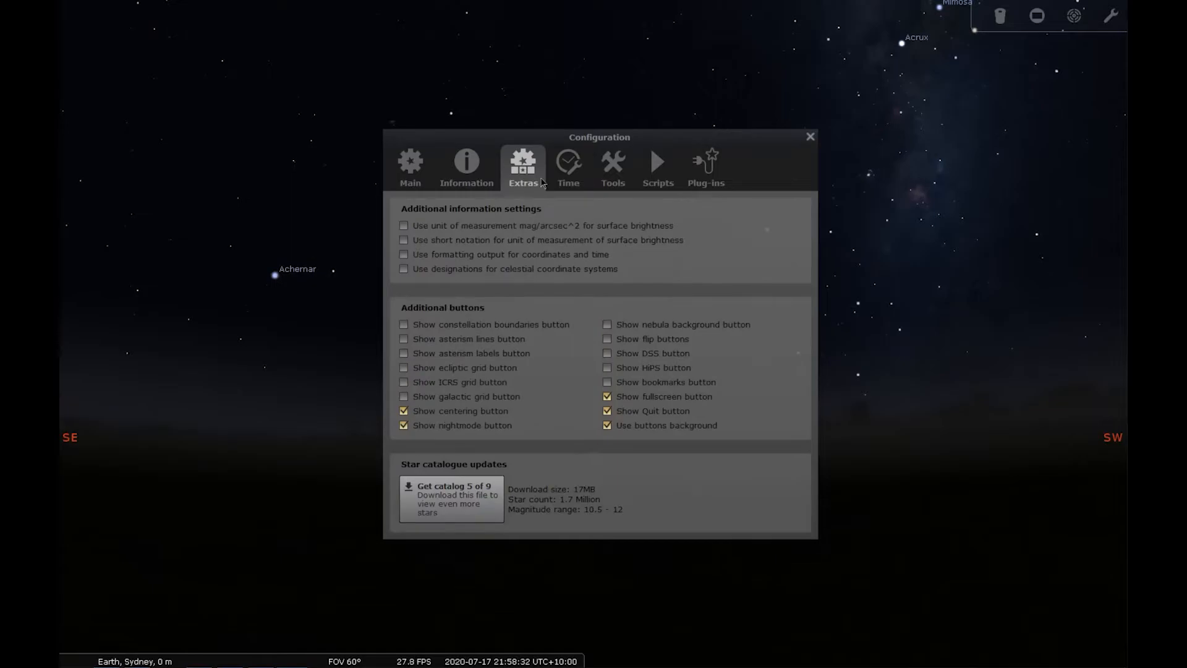
left_click(570, 182)
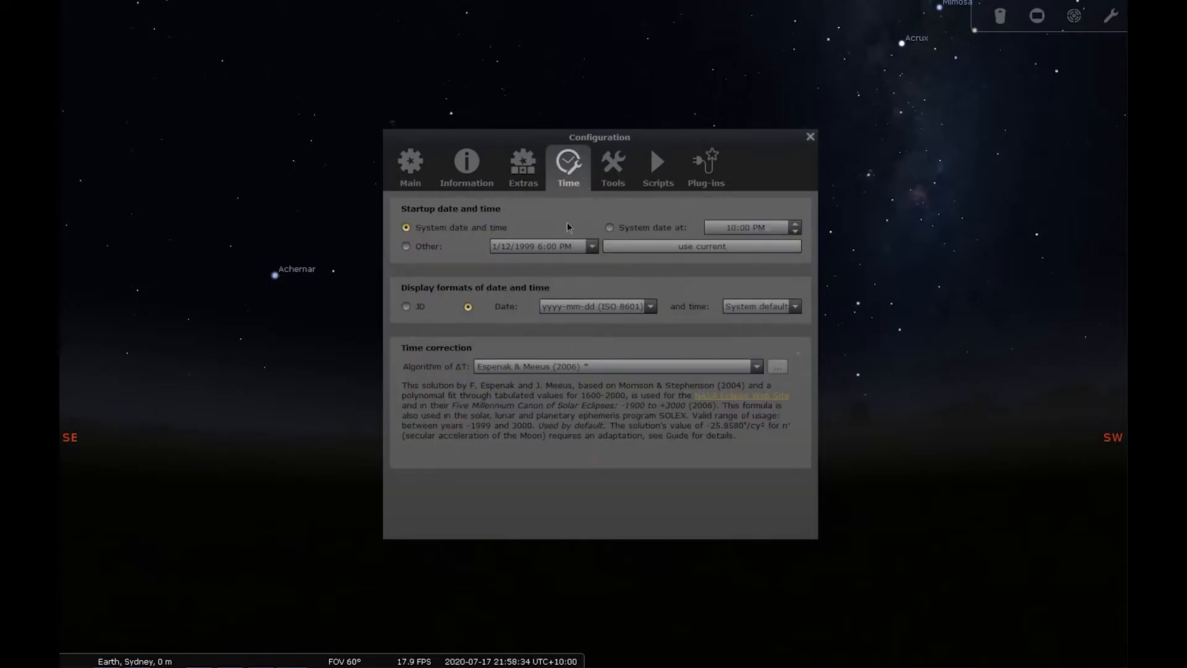
left_click(643, 249)
left_click(420, 228)
- Review the Meteor Showers plug-in's radiant, update and version settings, run an immediate update, and close its settings
left_click(706, 165)
left_click(711, 517)
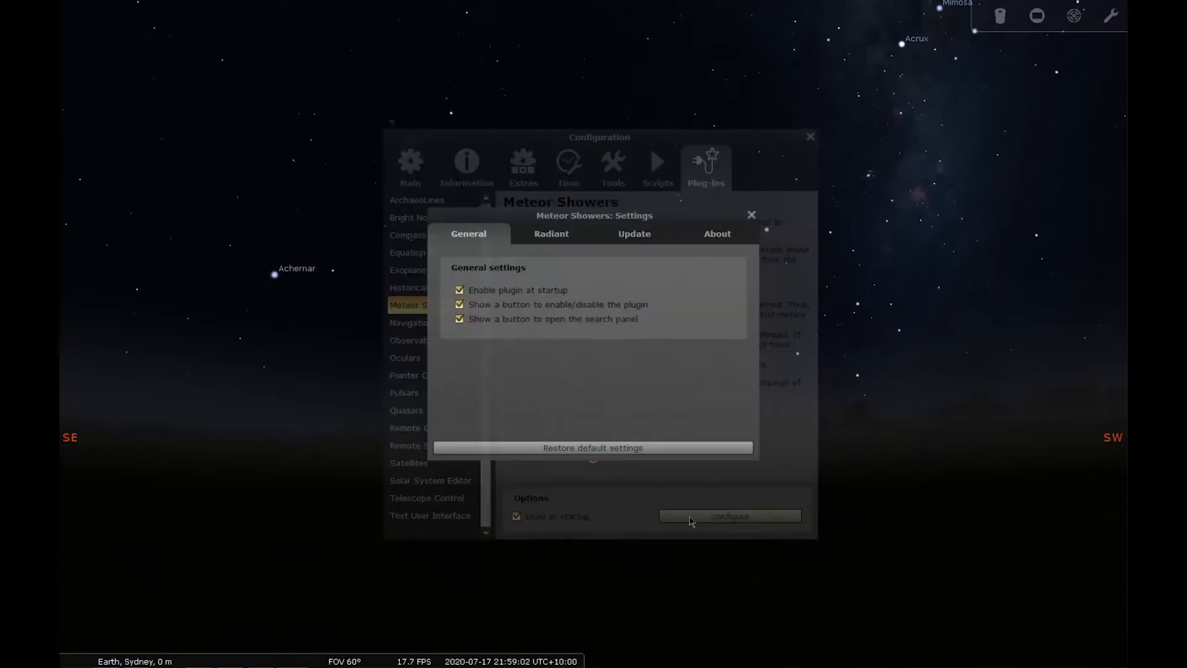
left_click(541, 235)
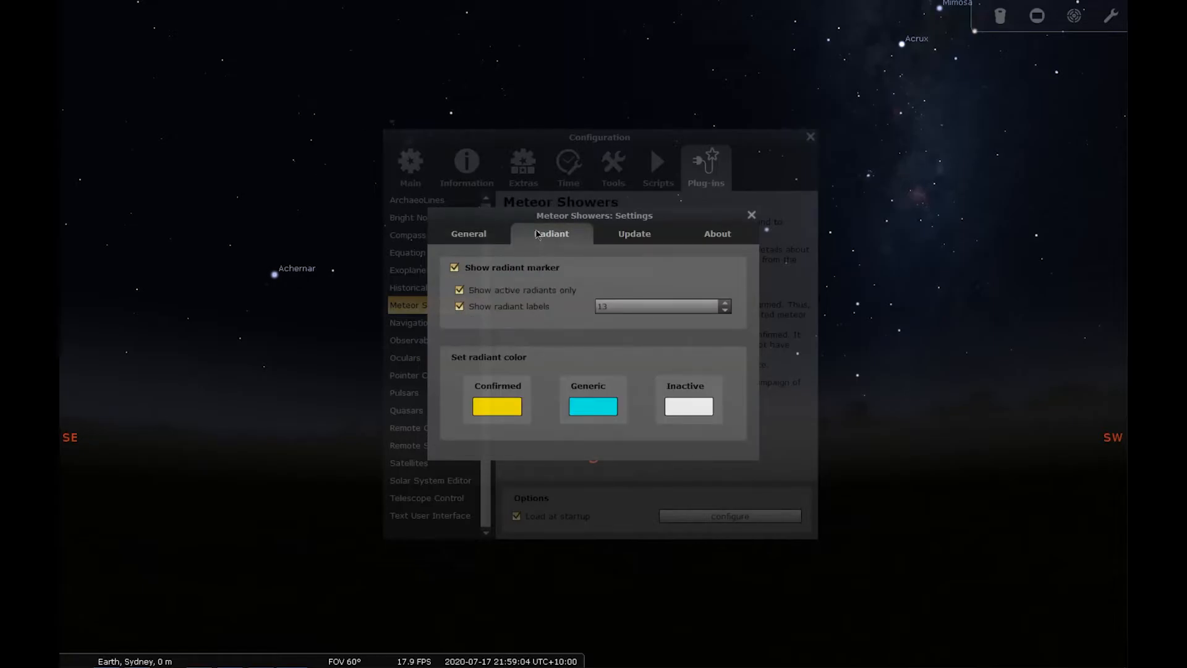
left_click(645, 233)
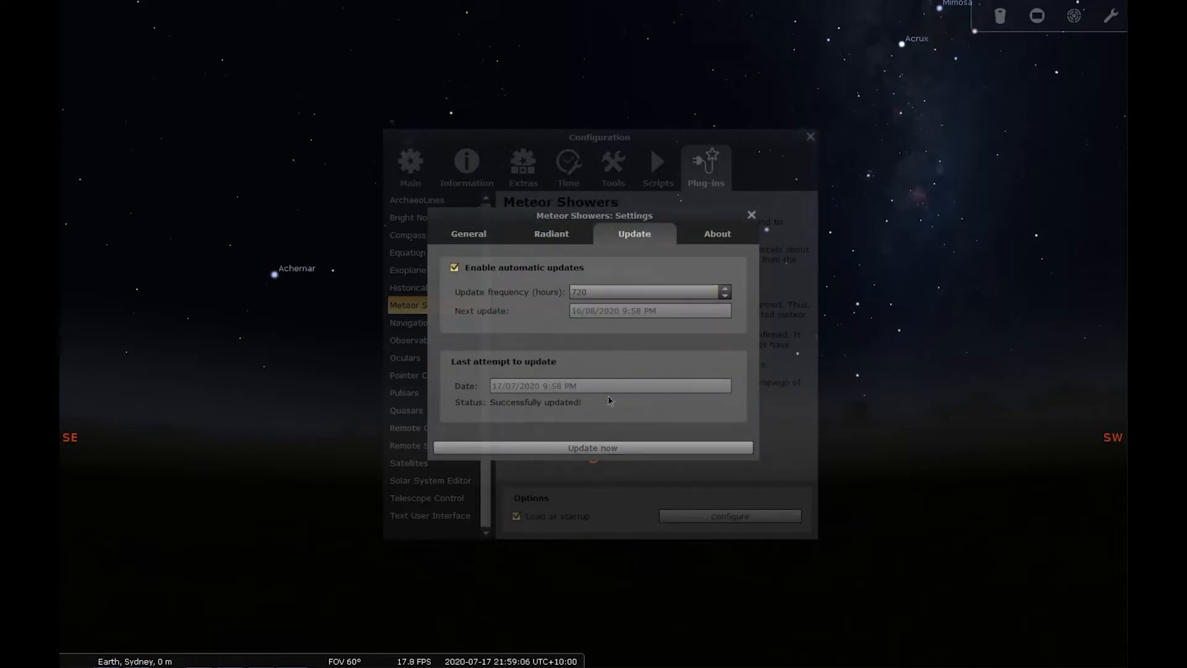
left_click(610, 449)
left_click(739, 234)
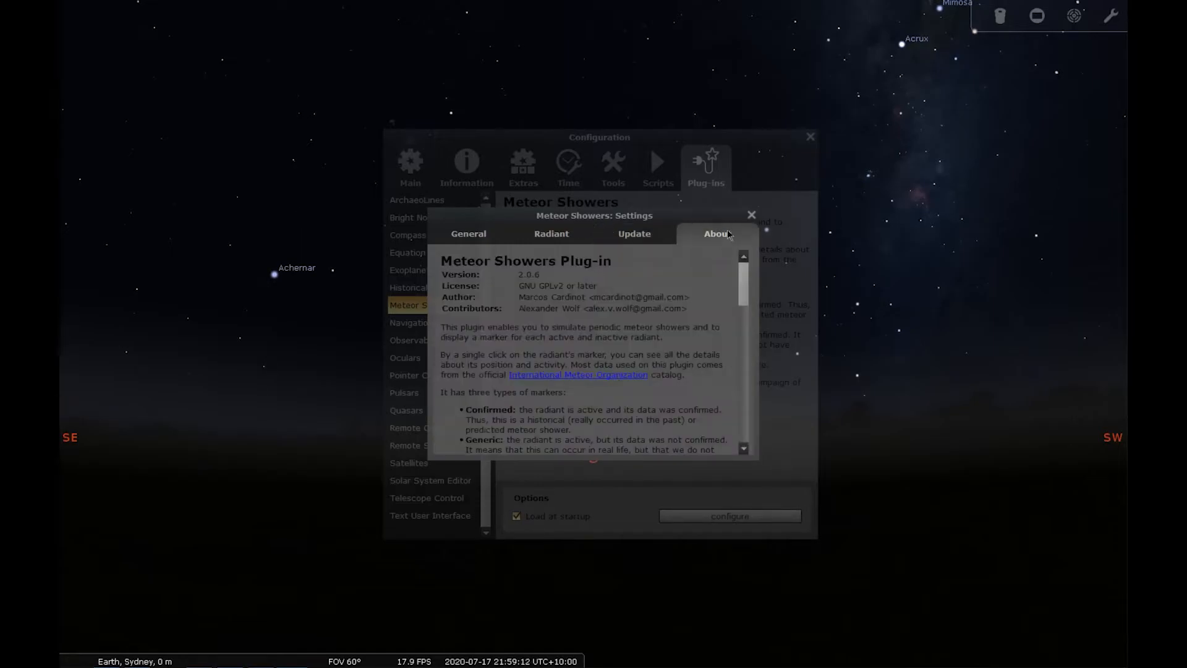
left_click(752, 215)
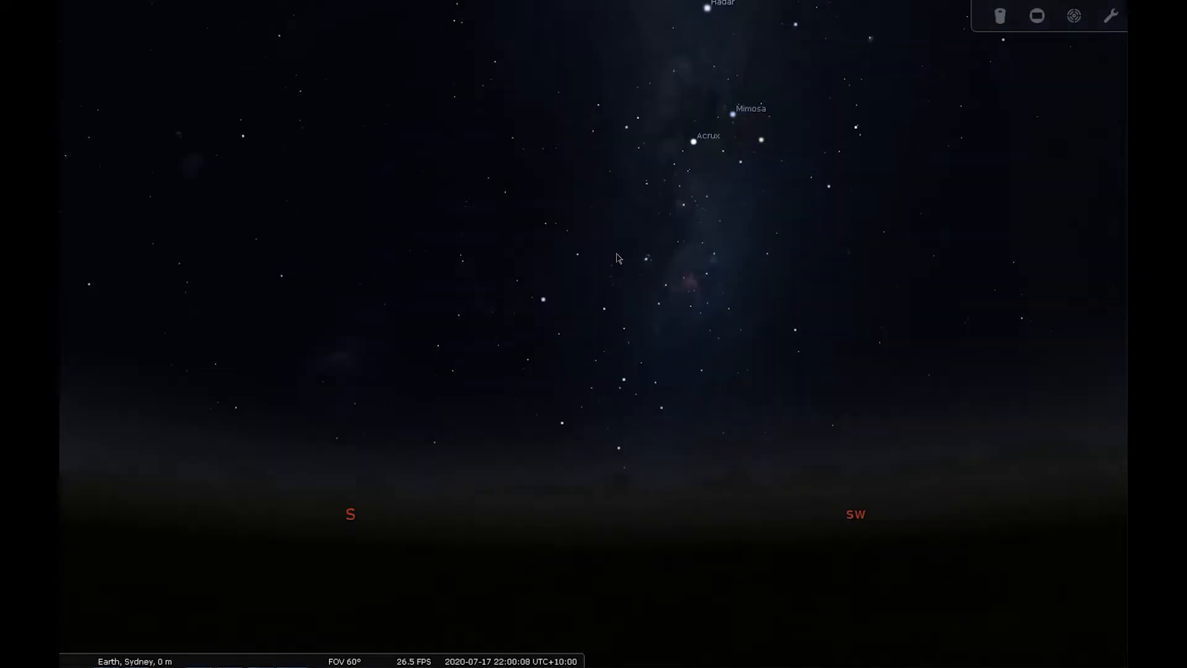
- Examine the southern Milky Way in the sky view, zooming in on the pink nebula in Carina and back out
left_click_drag(619, 416, 596, 344)
scroll(595, 345, "up", 3)
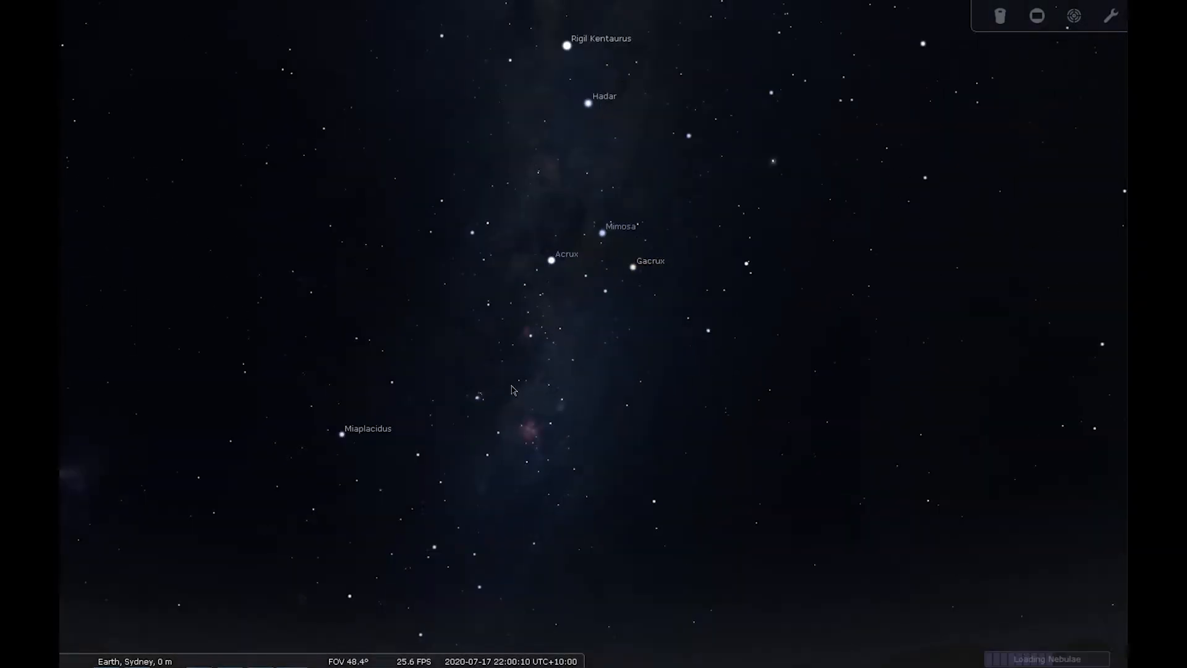
left_click_drag(462, 473, 599, 376)
scroll(568, 484, "up", 2)
left_click_drag(595, 507, 605, 296)
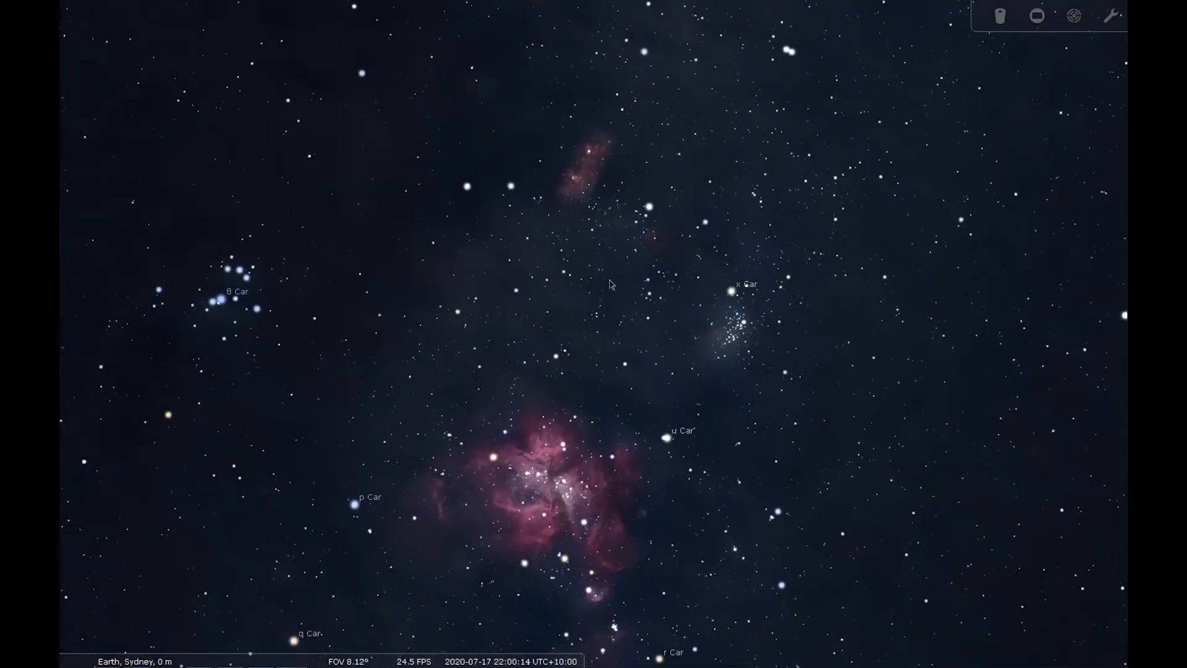
left_click_drag(607, 240, 647, 417)
scroll(715, 290, "down", 5)
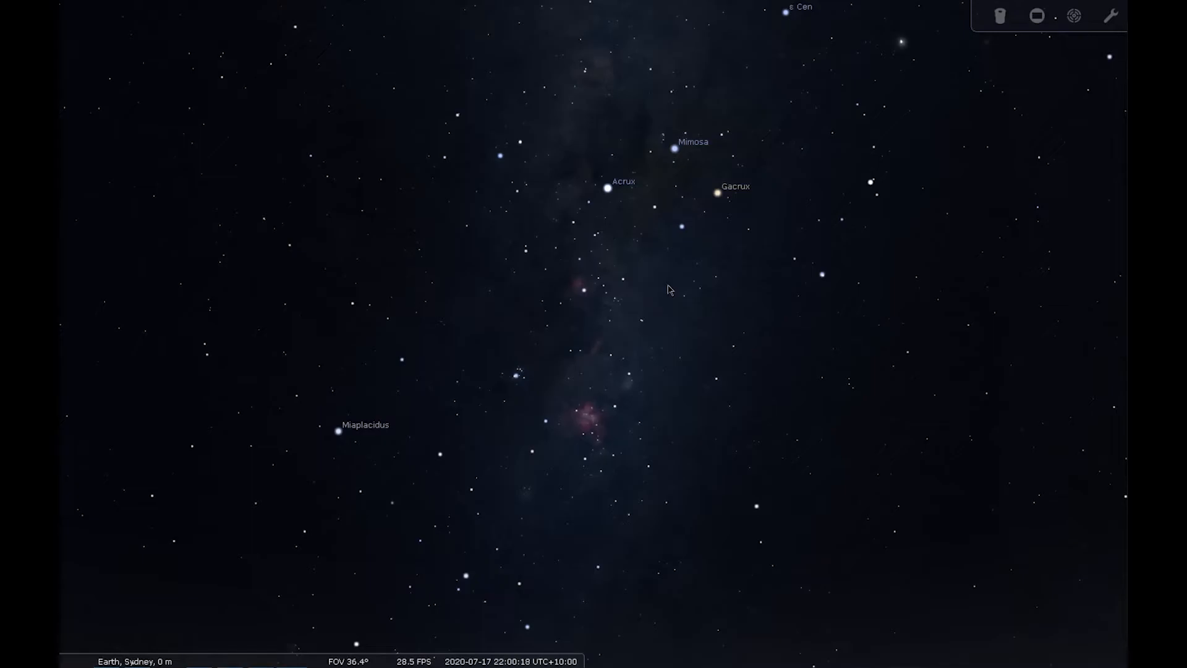
key("Left")
left_click_drag(494, 393, 745, 202)
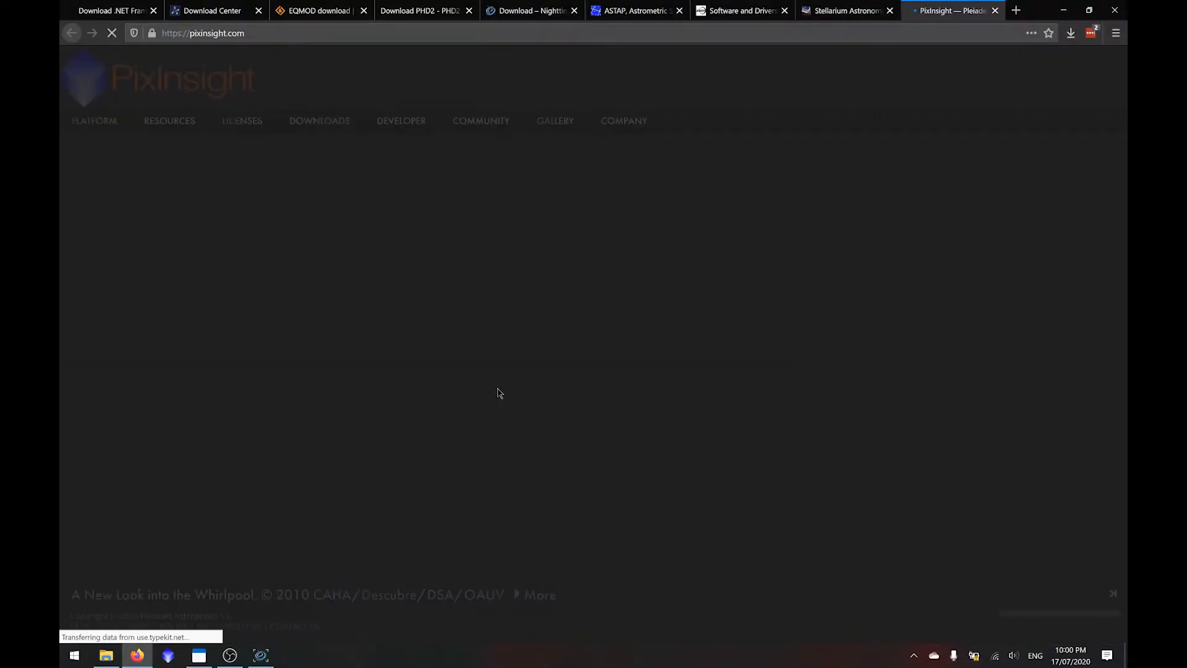
- View the Free Downloads page of the PixInsight website in Firefox
mouse_move(332, 128)
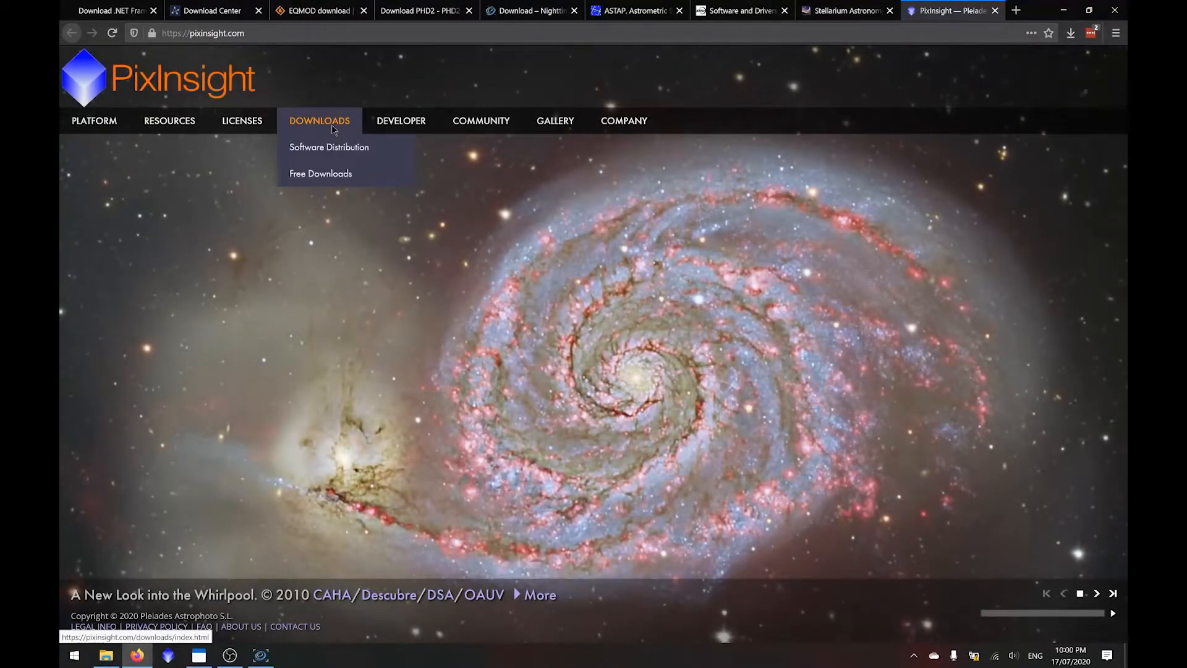
left_click(329, 172)
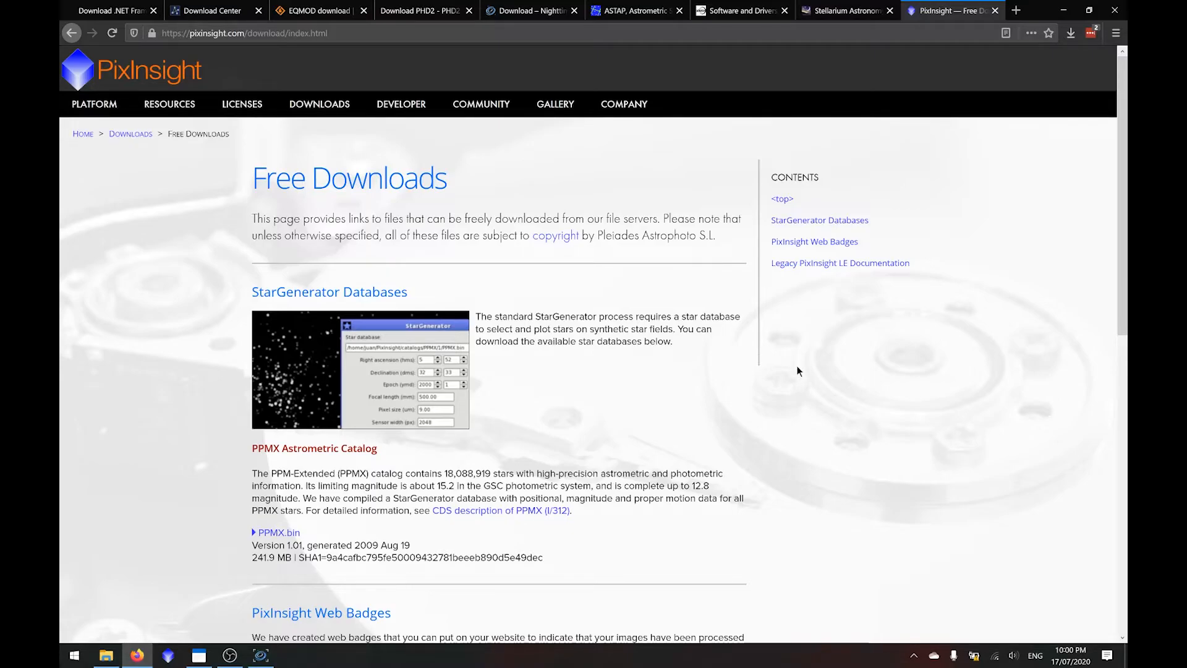
scroll(824, 354, "down", 2)
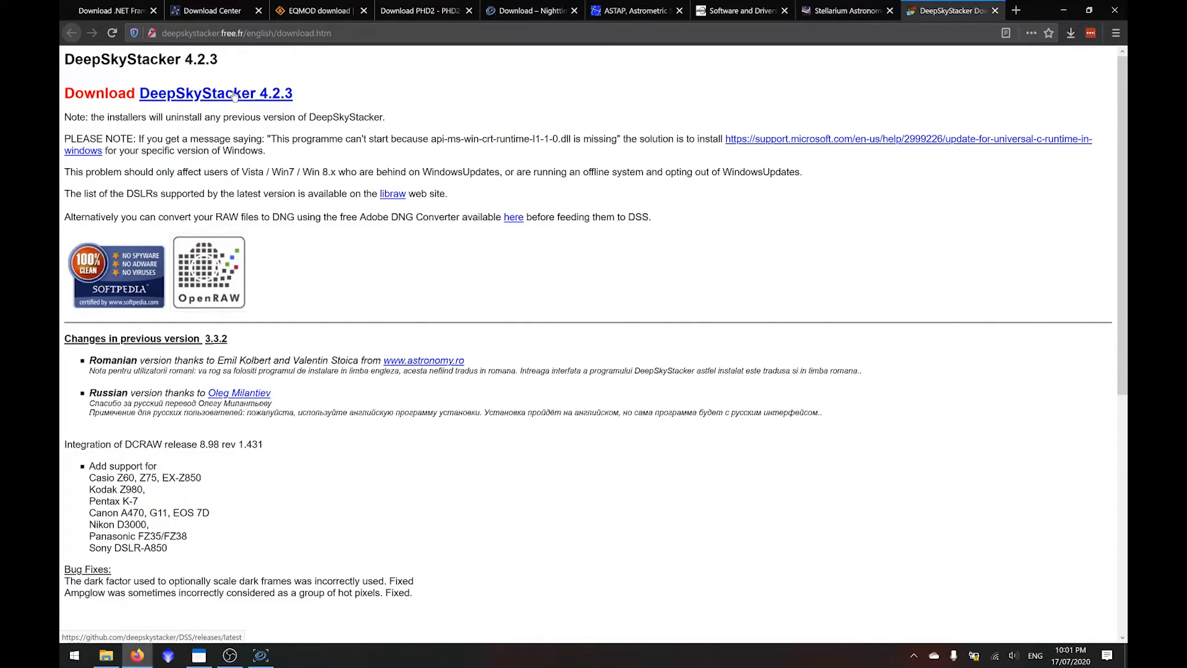
- Download the 64-bit DeepSkyStacker 4.2.3 installer, DSS-4.2.3-Setup64.exe, from the project's GitHub release page
left_click(233, 94)
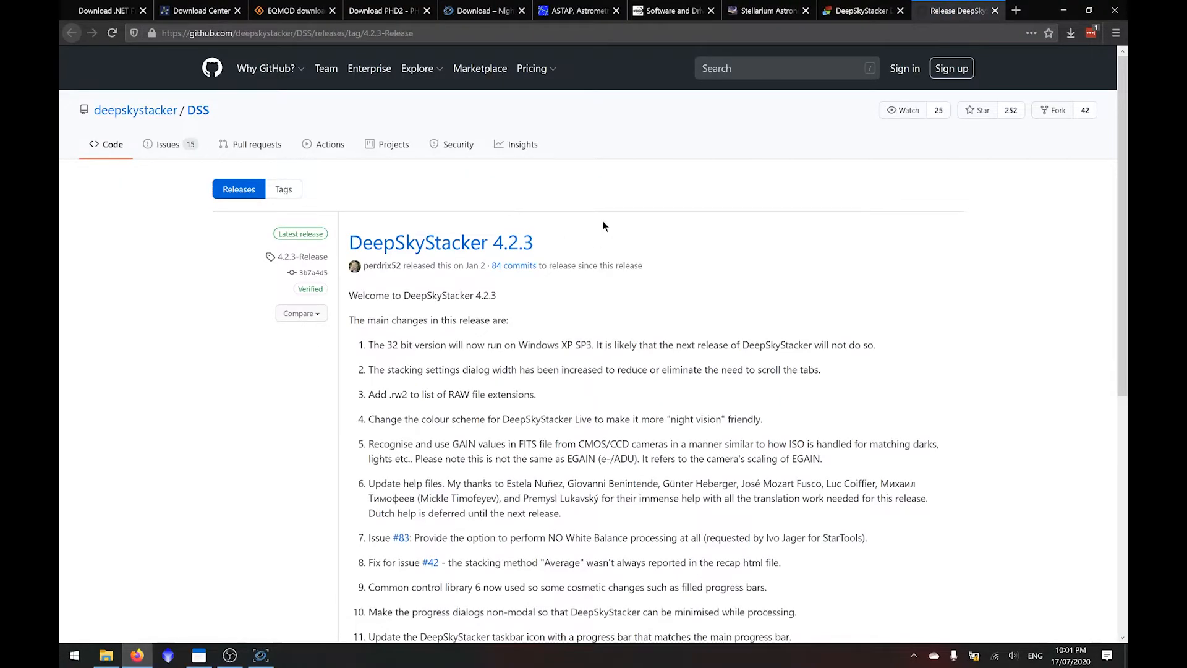
scroll(645, 306, "down", 6)
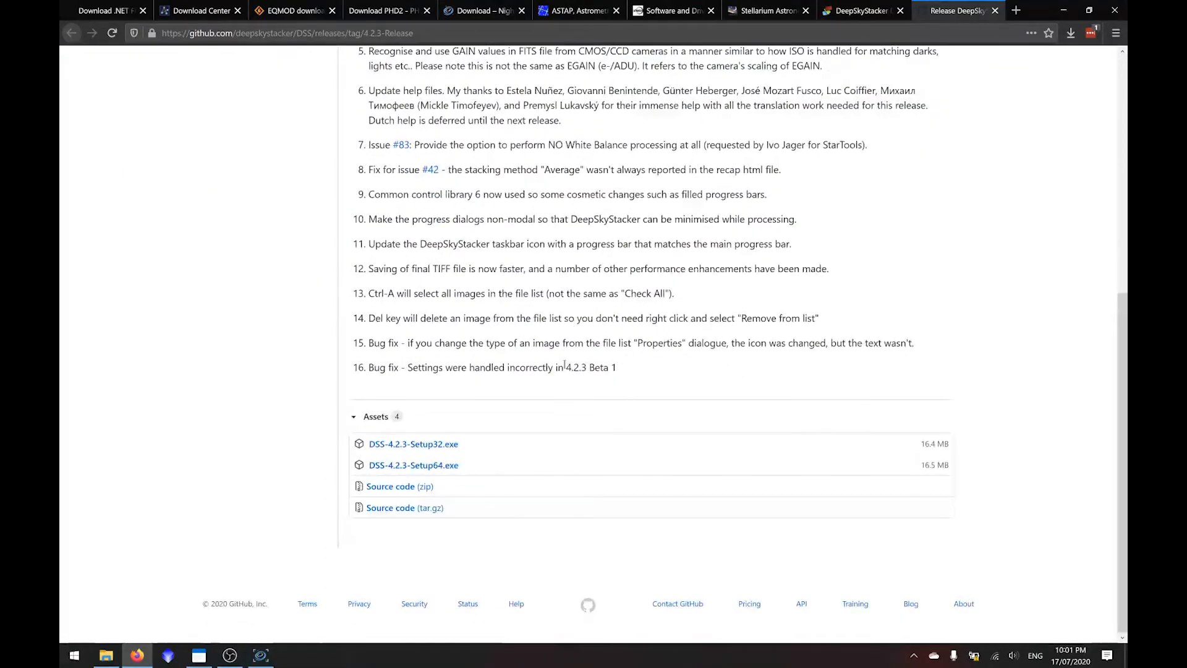
left_click(433, 467)
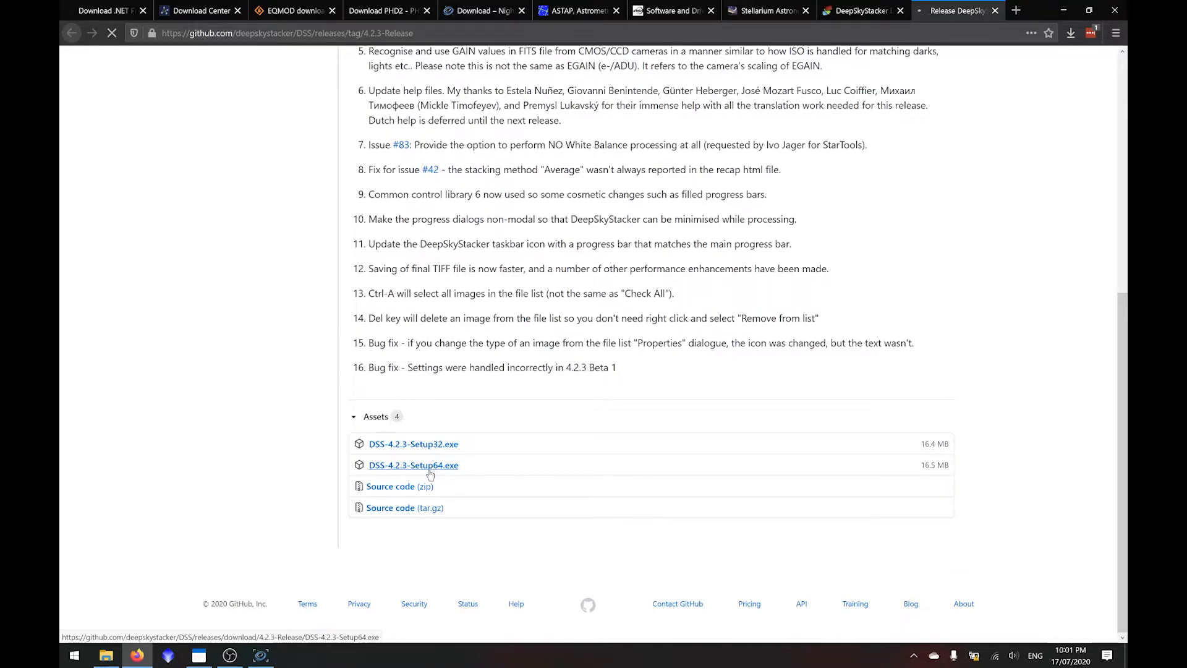
left_click(535, 332)
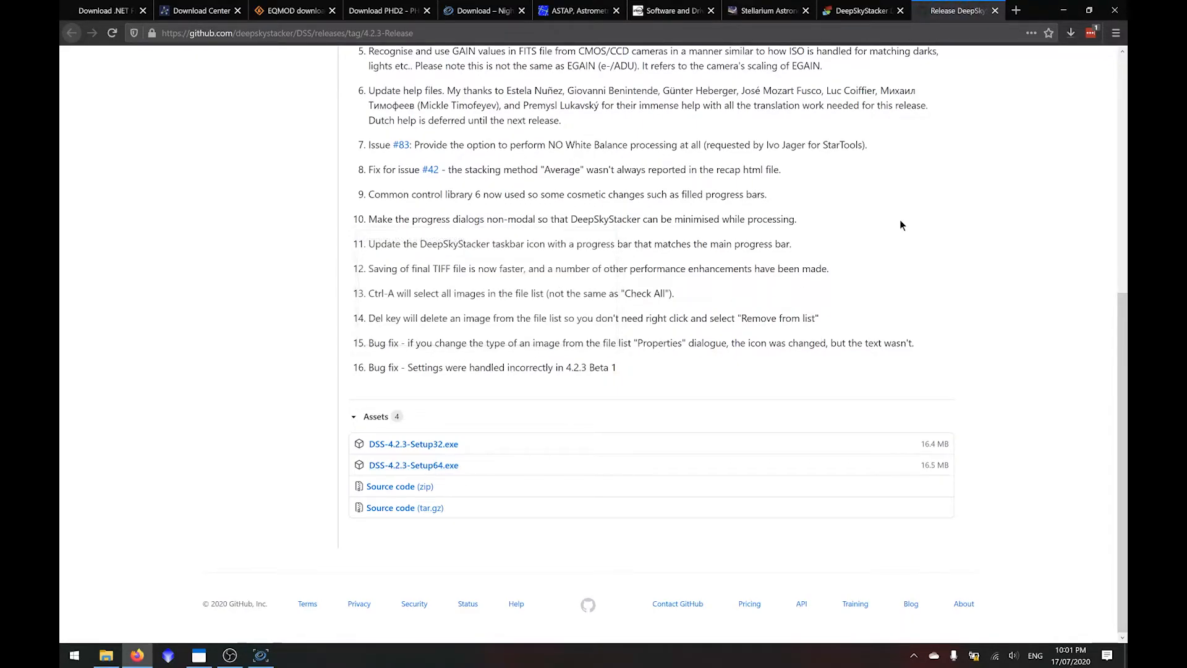
- Run the downloaded DeepSkyStacker setup, accept its licence and install it with the default options
left_click(936, 74)
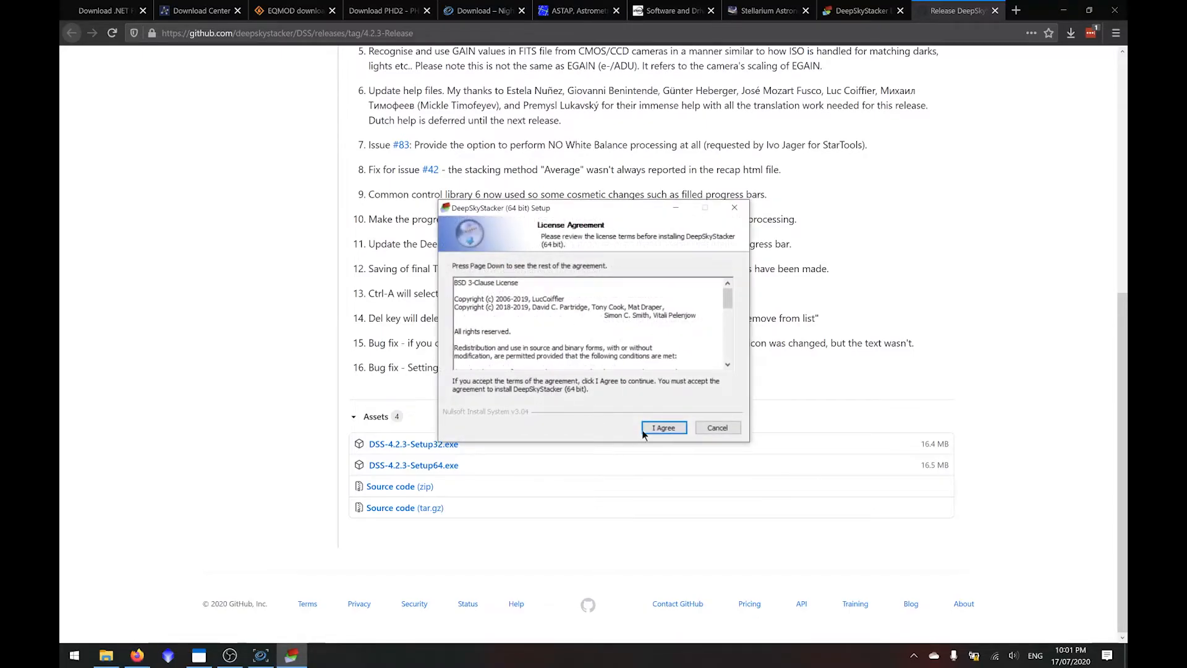
left_click(666, 428)
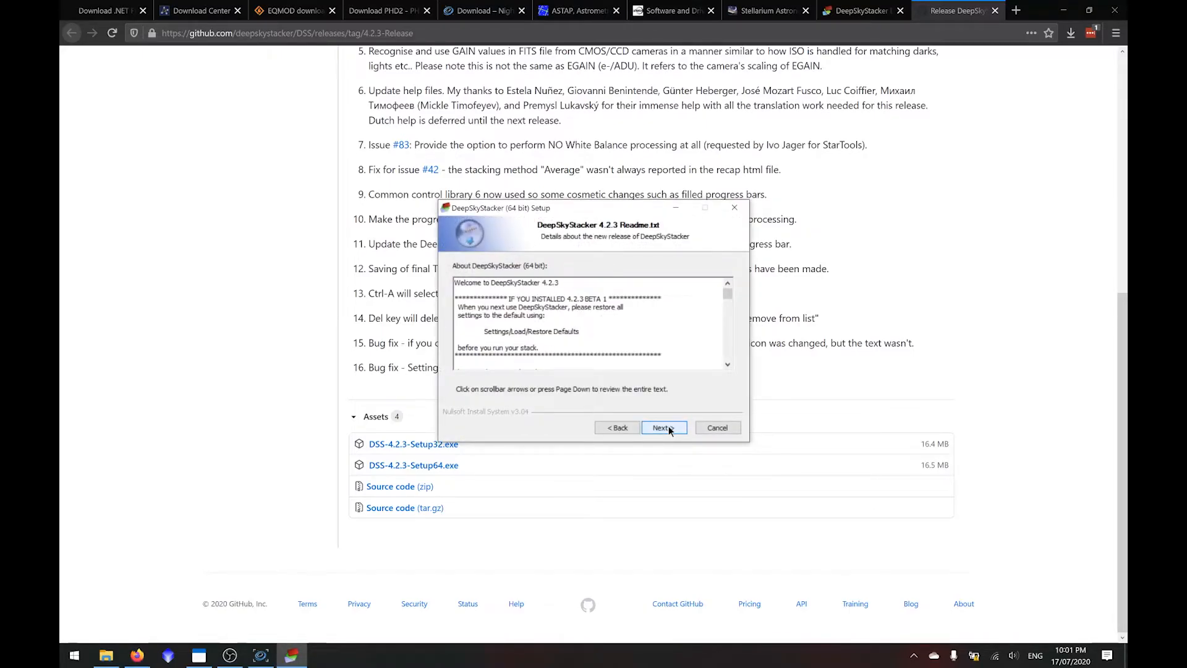
left_click(664, 428)
left_click(668, 427)
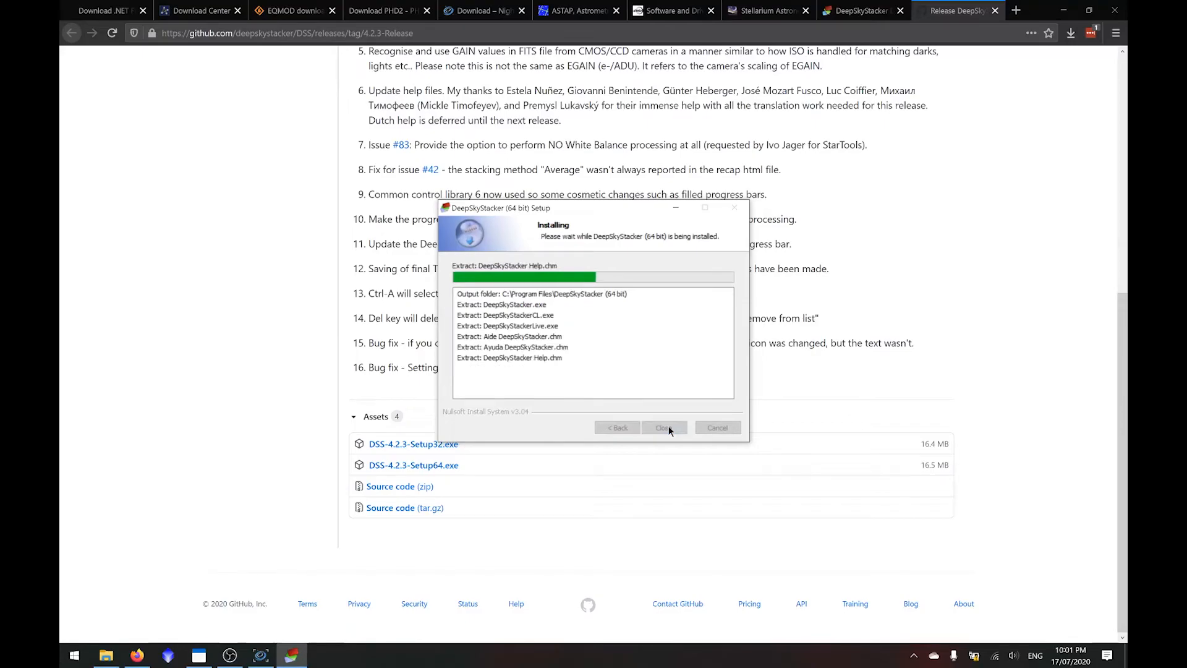
left_click(663, 427)
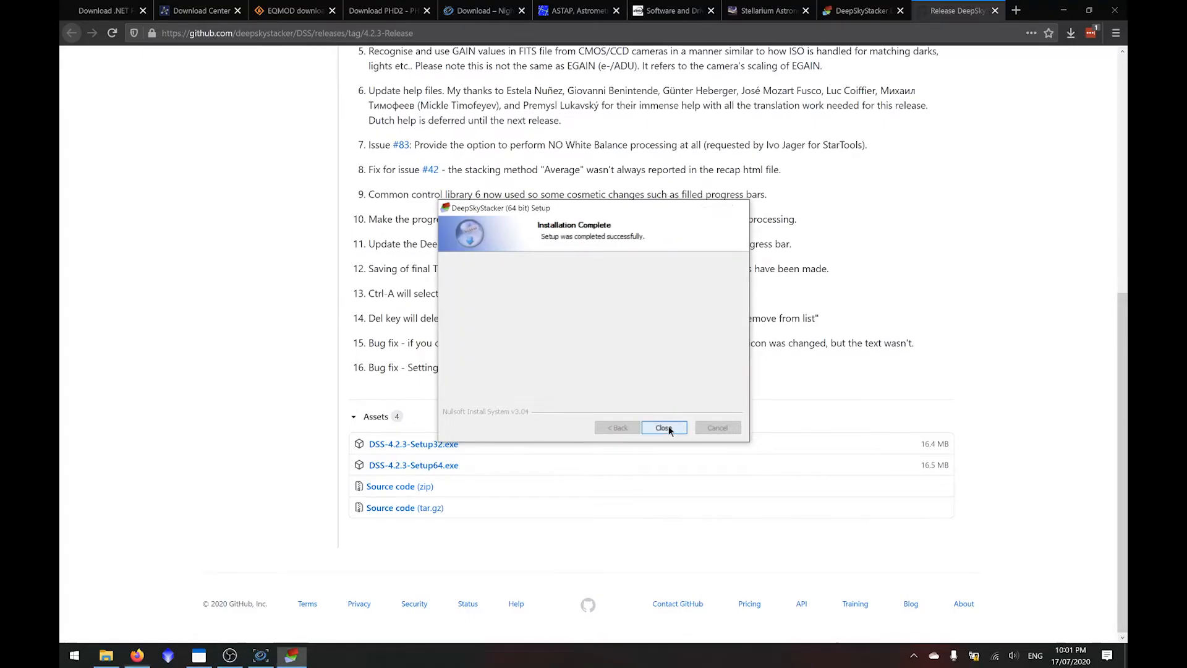
- Launch DeepSkyStacker, allow it to check for newer versions at startup, and maximize its window
key("super")
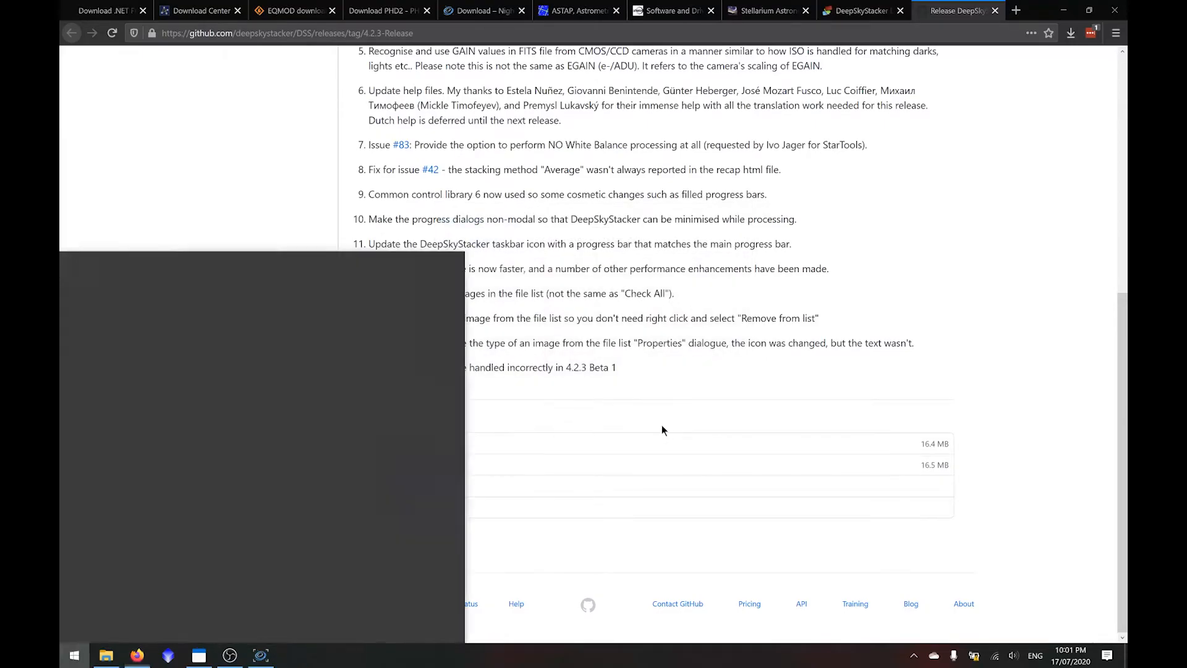
type("deeps")
key("Return")
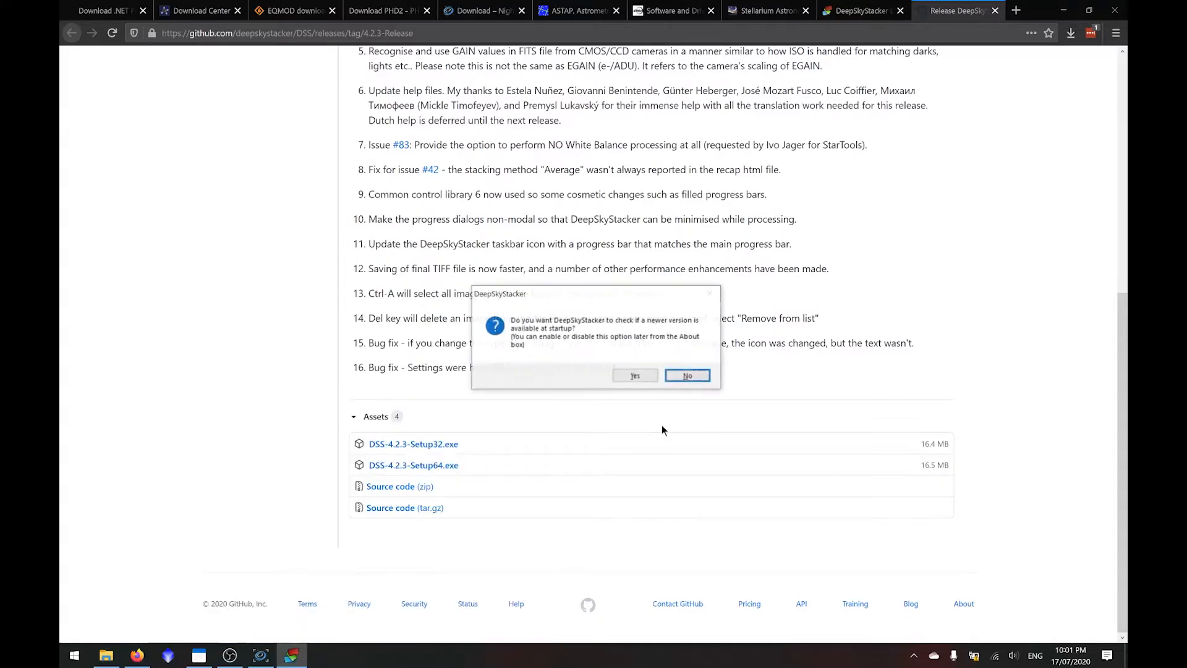
left_click(635, 374)
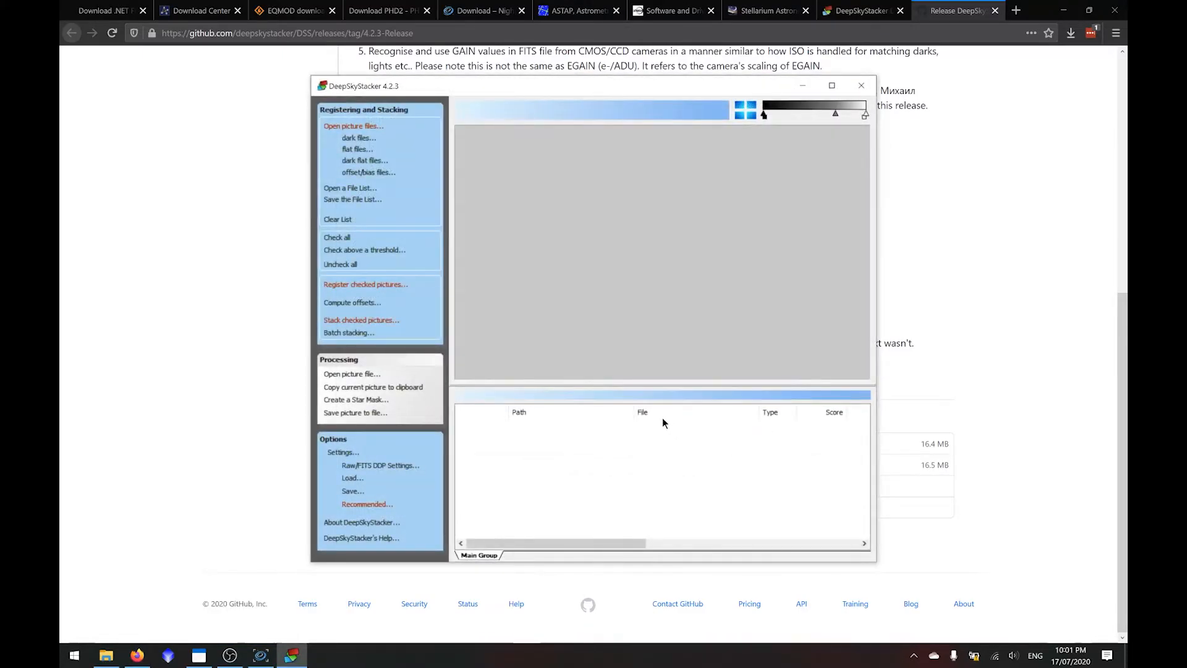
left_click(832, 87)
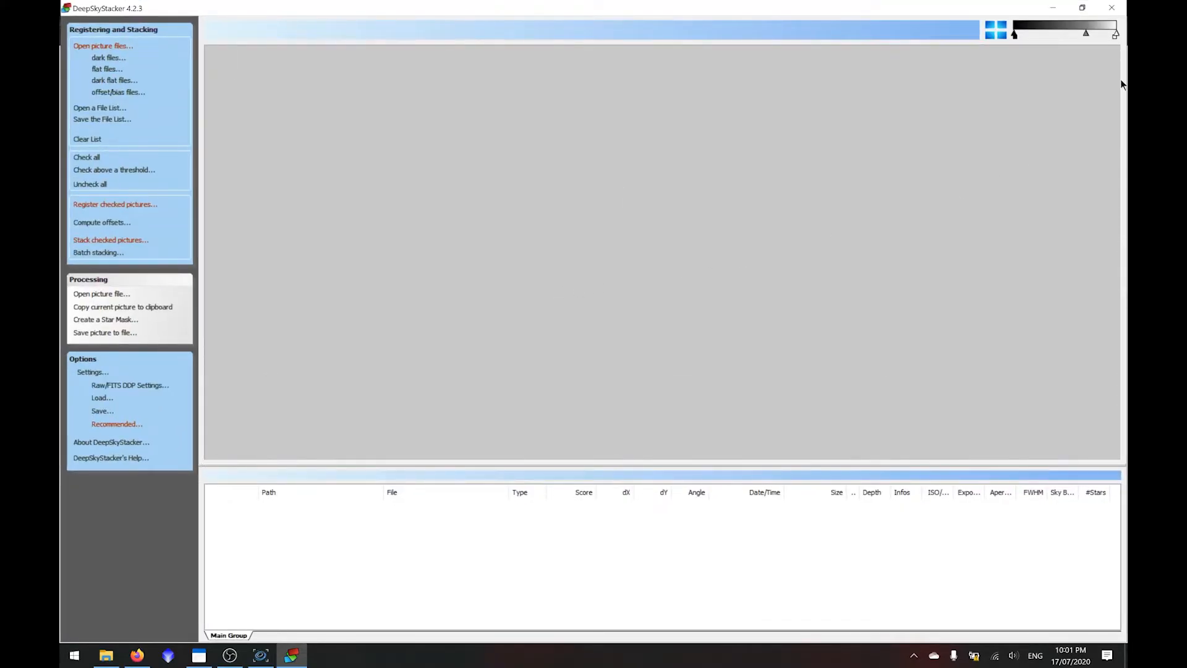
- Close DeepSkyStacker and download the AutoStakkert 2.6.8 zip from the AutoStakkert! download page in Firefox
left_click(1112, 7)
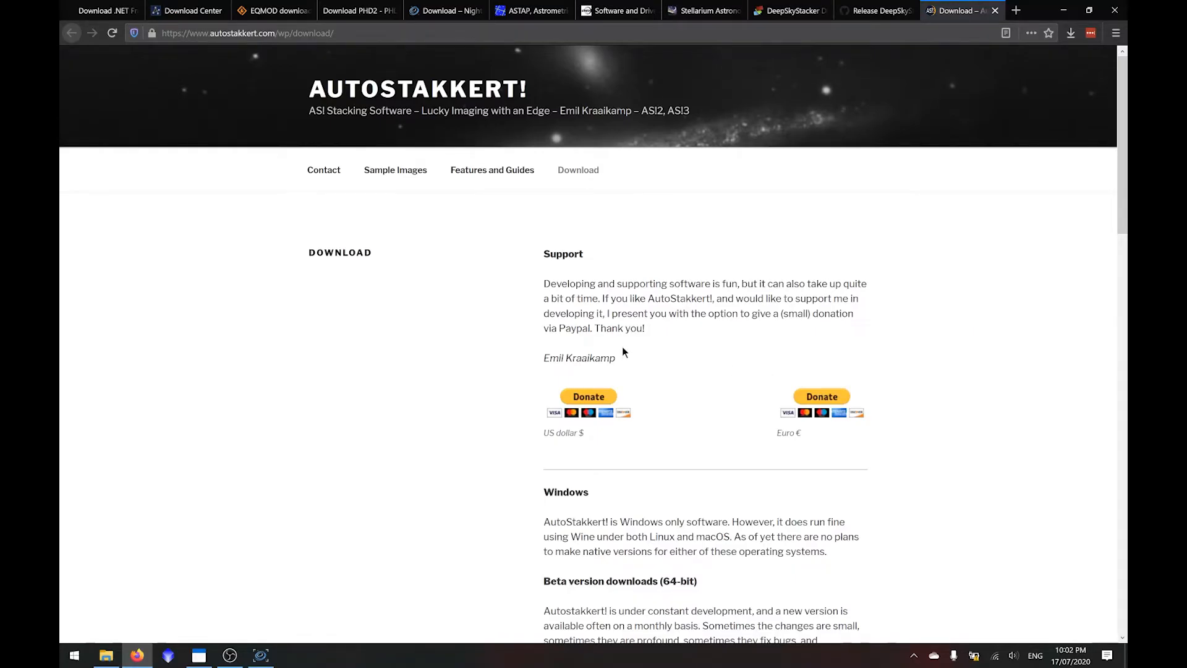
scroll(501, 309, "down", 8)
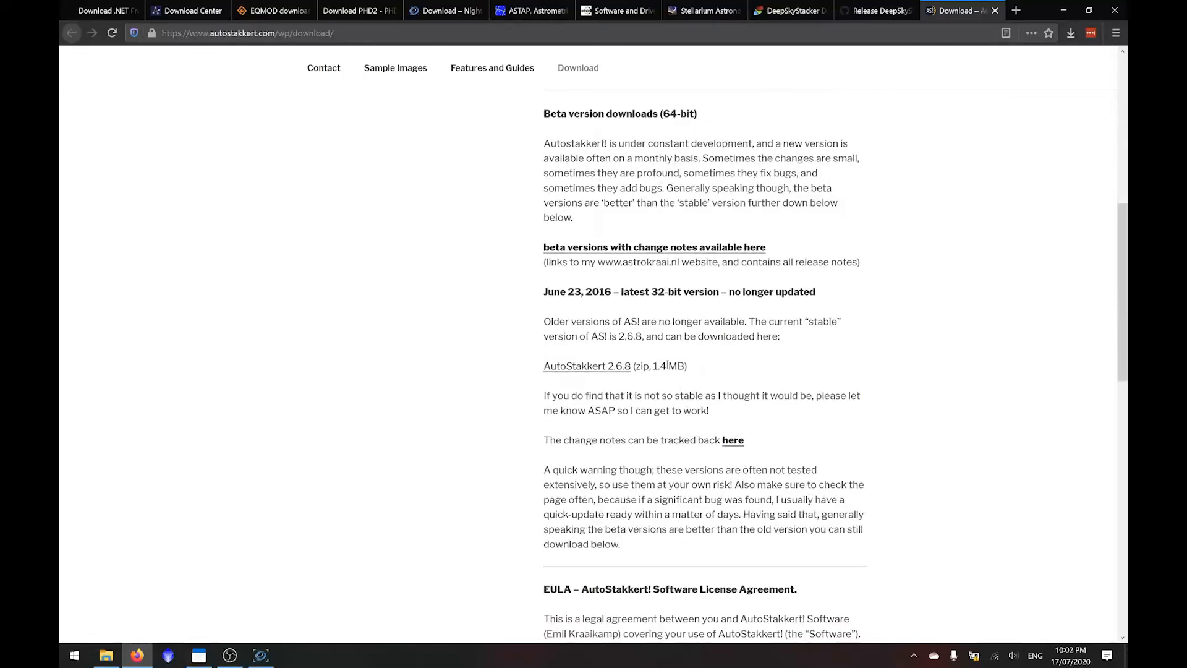
left_click(626, 371)
scroll(701, 376, "up", 4)
scroll(609, 313, "down", 3)
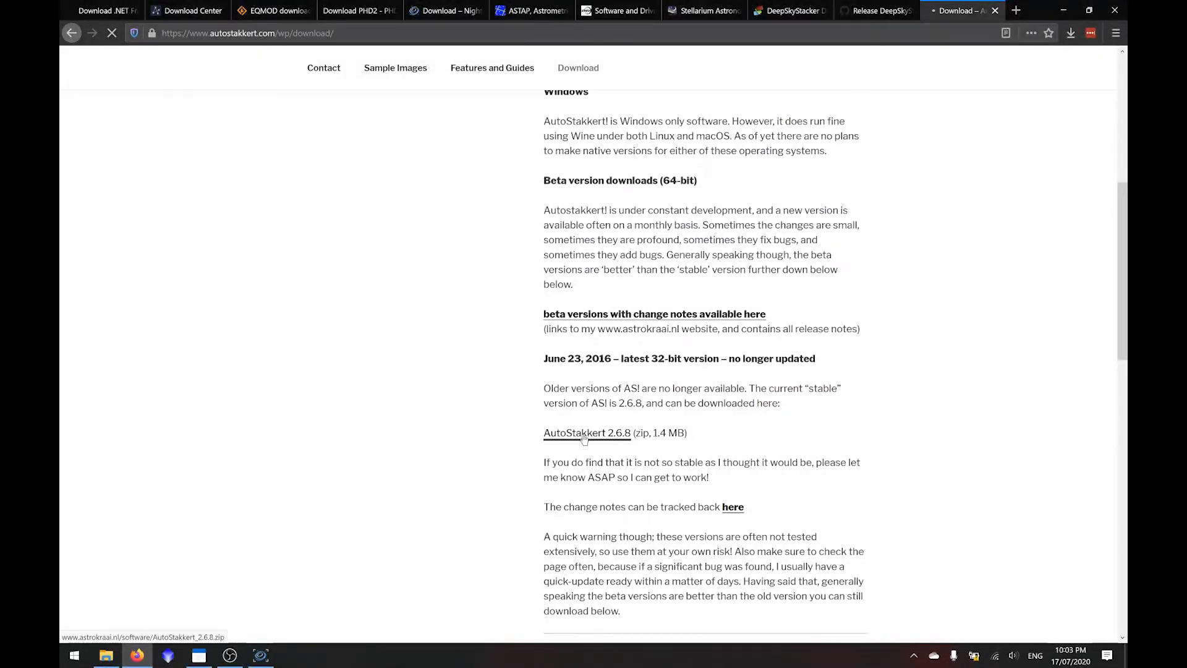
left_click(532, 407)
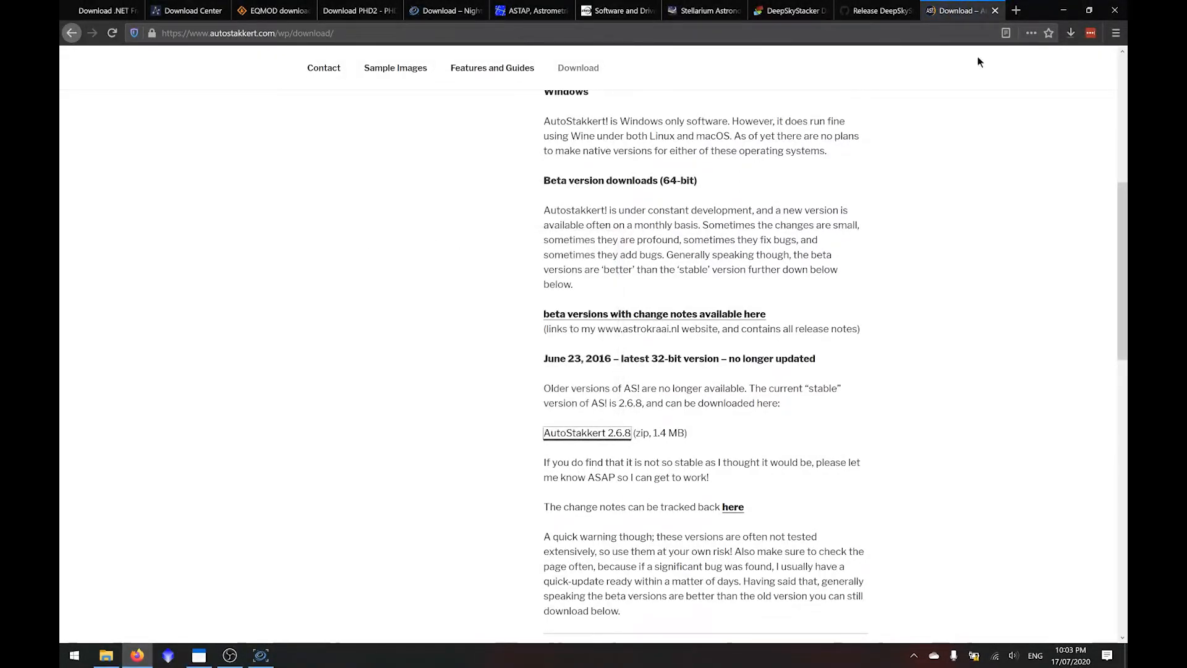
- Extract the downloaded AutoStakkert_2.6.8.zip to its default folder and test-launch AutoStakkert.exe, closing it again
left_click(1071, 35)
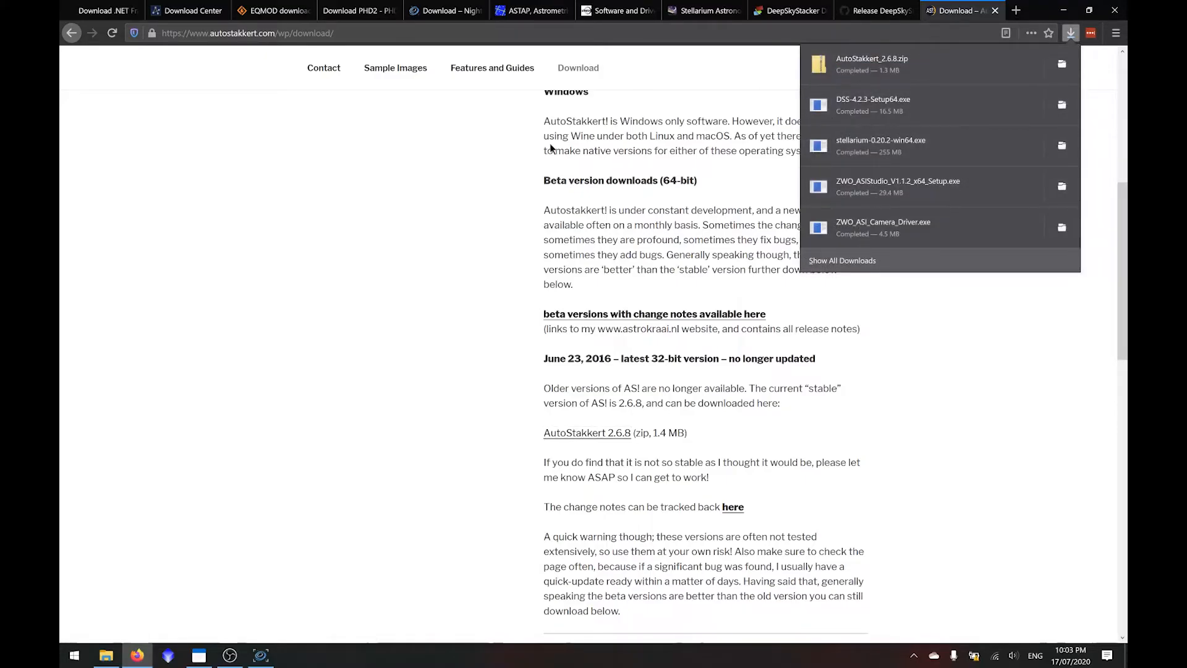
left_click(791, 99)
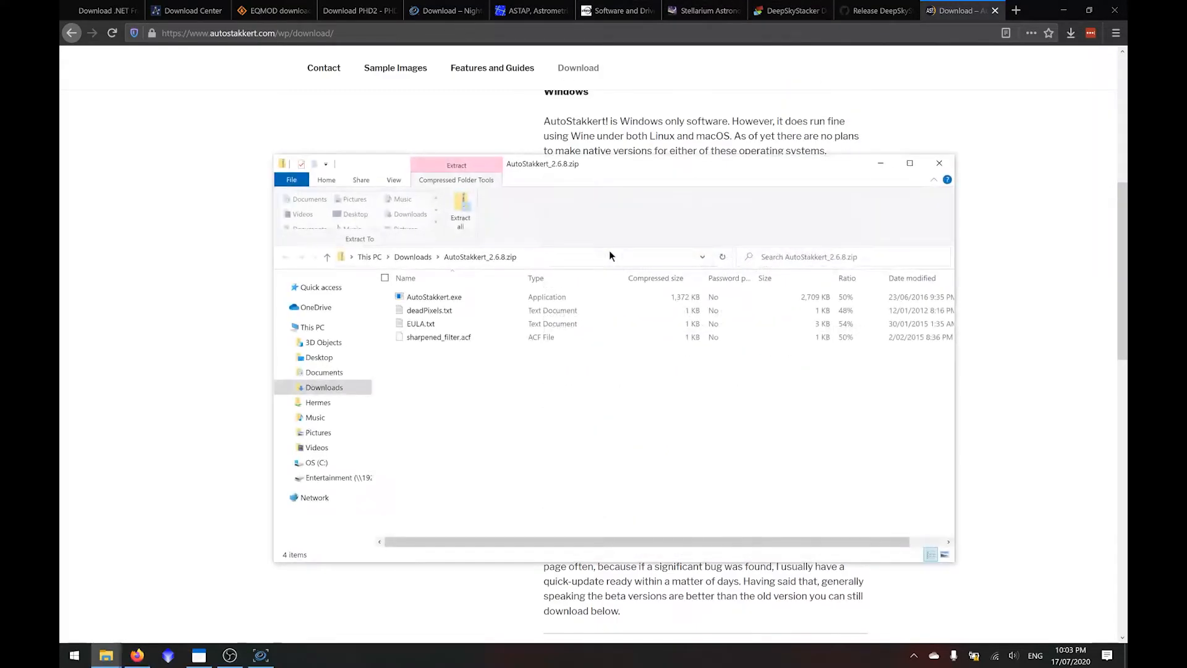
left_click(454, 206)
left_click(715, 455)
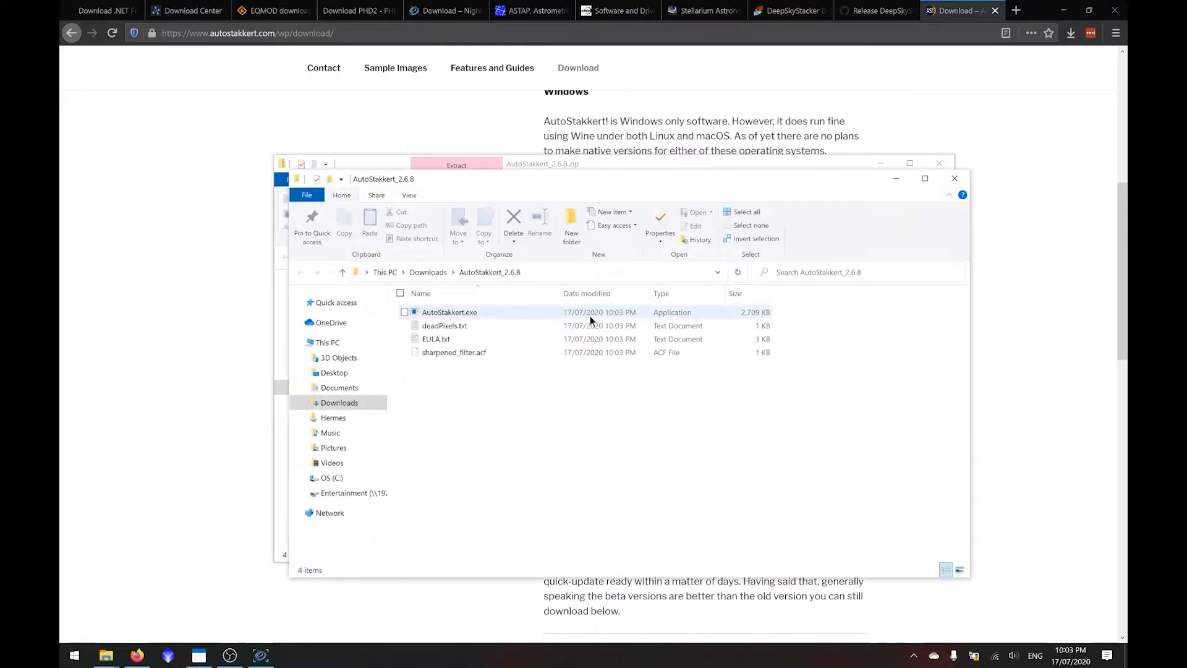
left_click(536, 313)
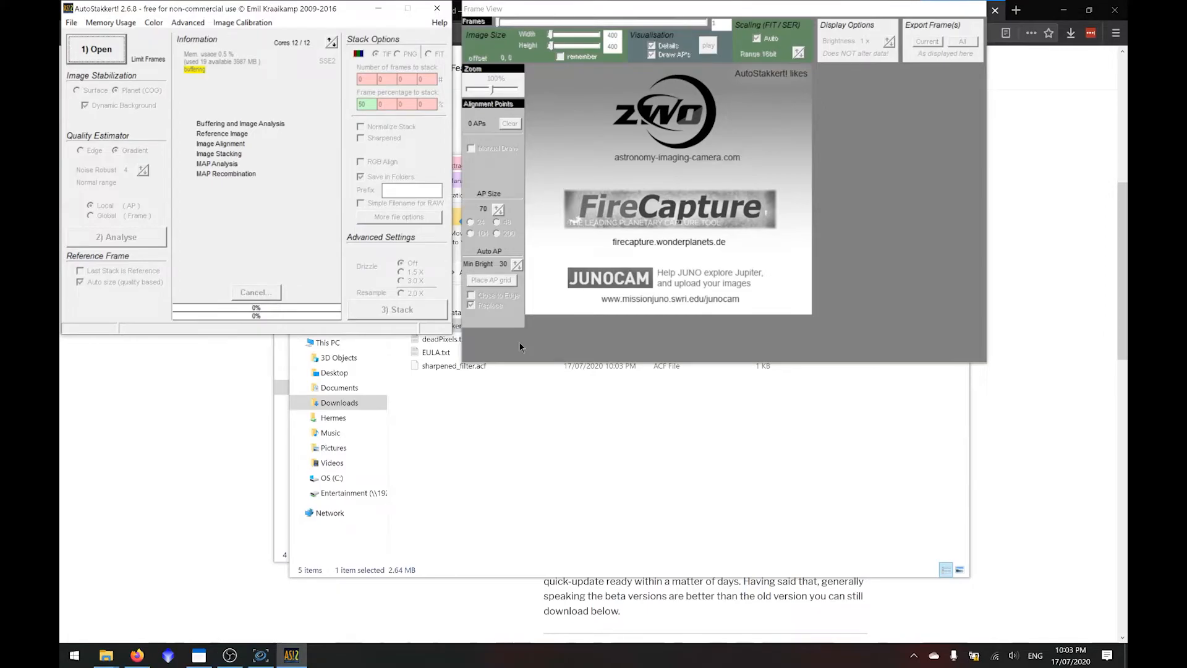
left_click(437, 8)
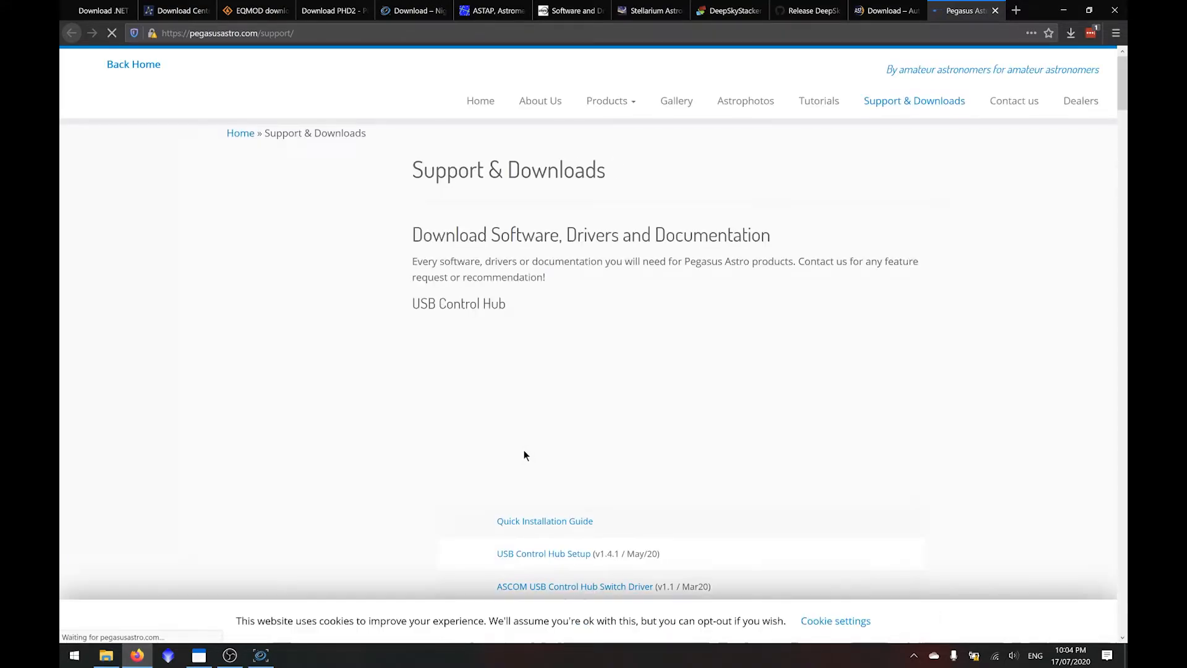
- Find the Pocket Powerbox Advance section on the Pegasus Astro support page and download Pocket Powerbox Setup v1.13
left_click(911, 621)
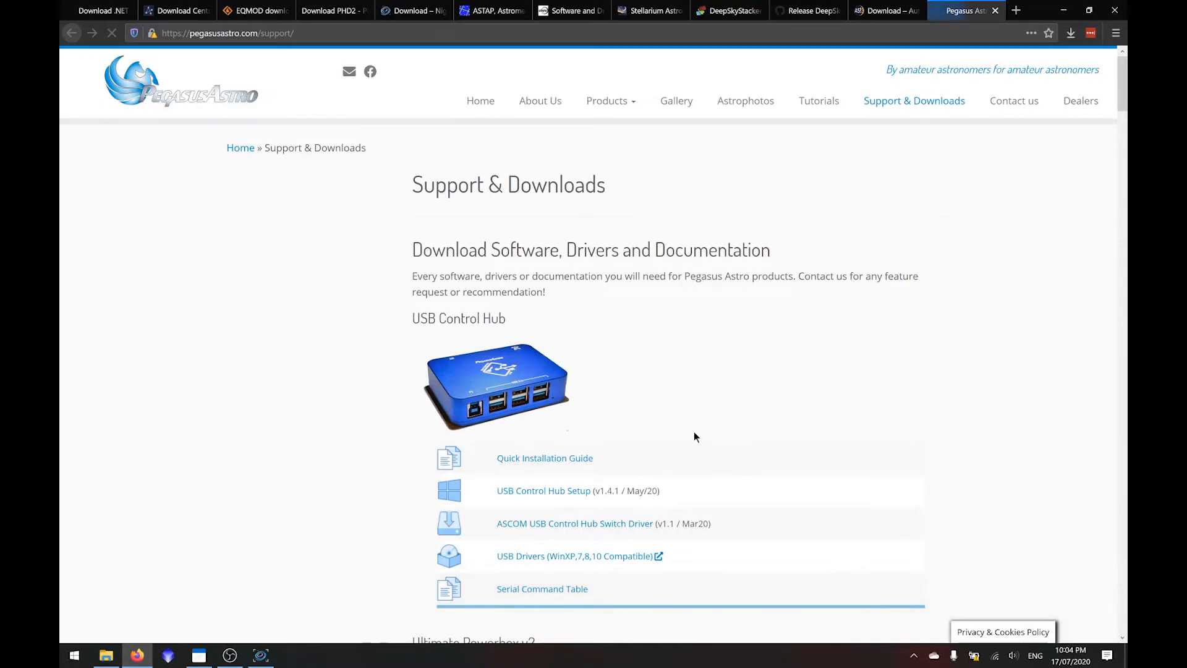
scroll(693, 432, "down", 2)
key("ctrl+f")
type("adv")
scroll(552, 375, "down", 3)
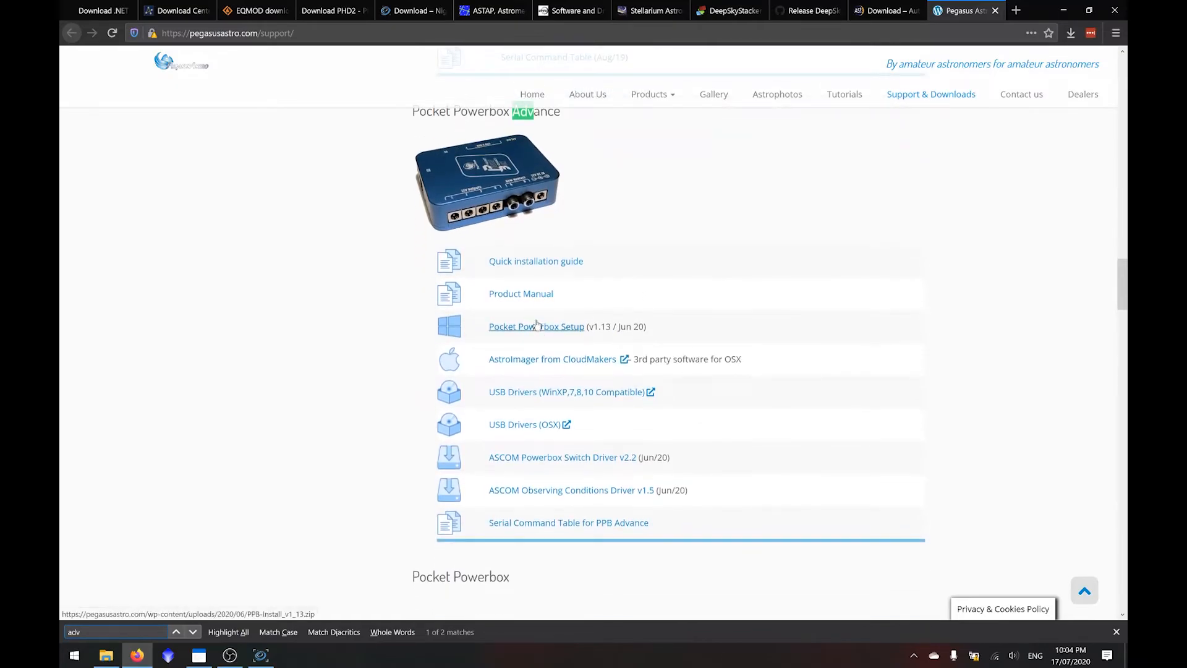
left_click(535, 325)
left_click(540, 406)
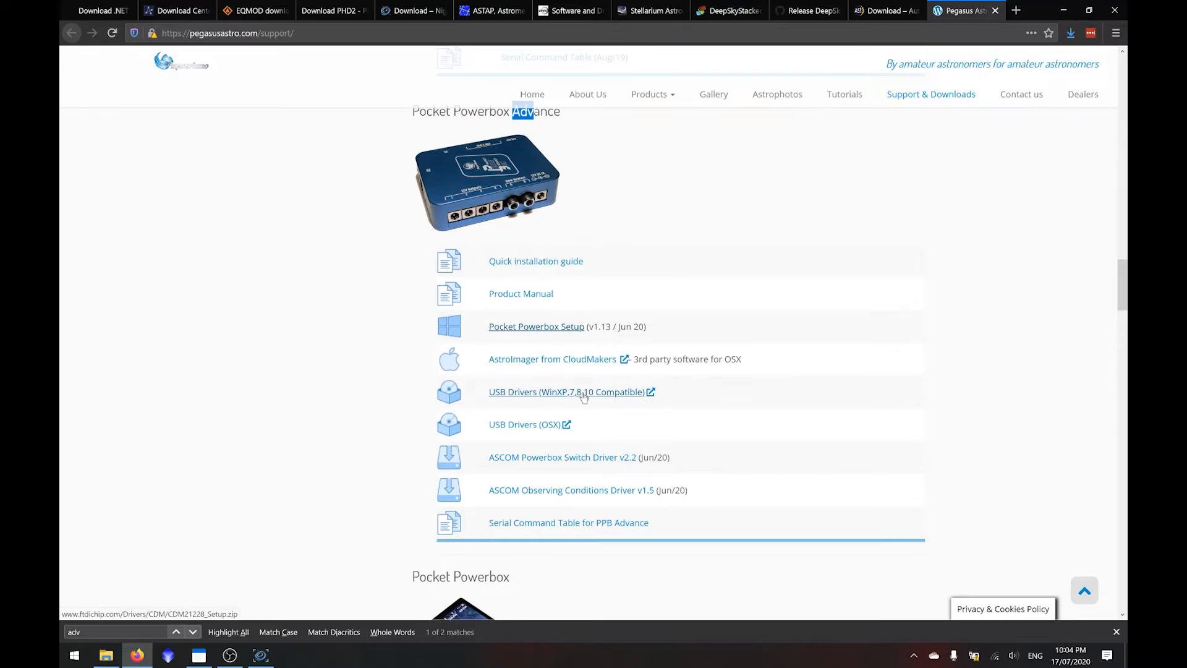
- Open the downloaded PPB-Install_v1_13.zip archive and extract it to the default folder in Downloads
left_click(1071, 34)
left_click(865, 58)
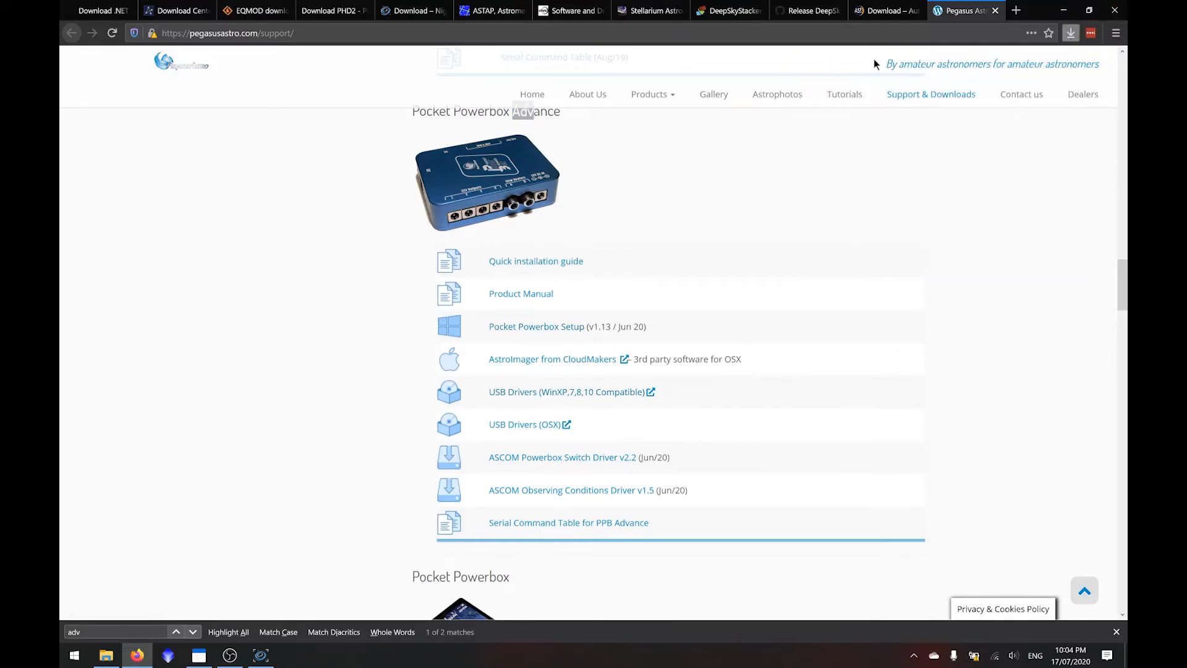
left_click(488, 250)
left_click(698, 455)
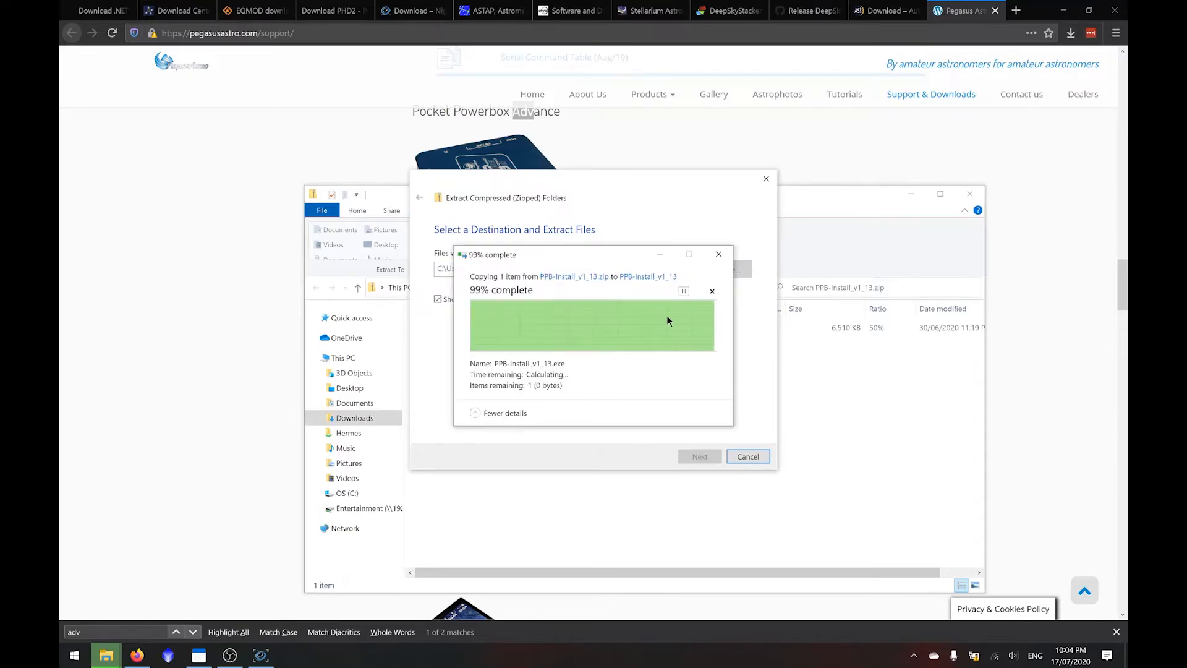
- Run the Pocket Powerbox installer, agree to the licence terms, install to the default folder and close the leftover windows
double_click(539, 341)
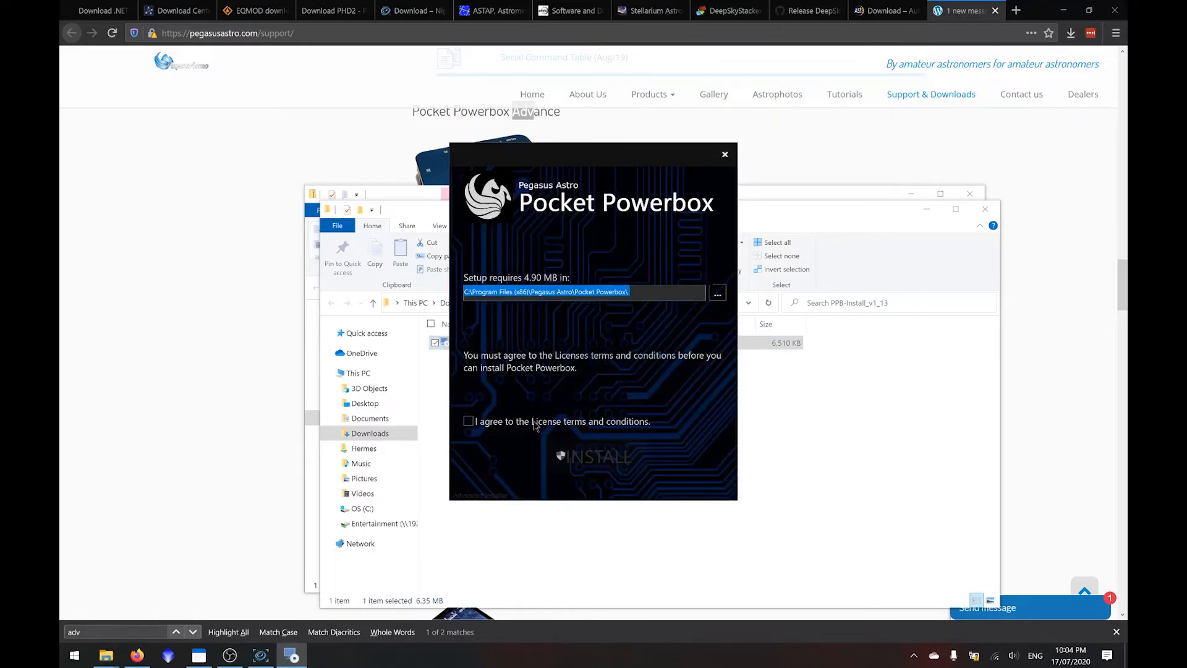
left_click(468, 421)
left_click(586, 466)
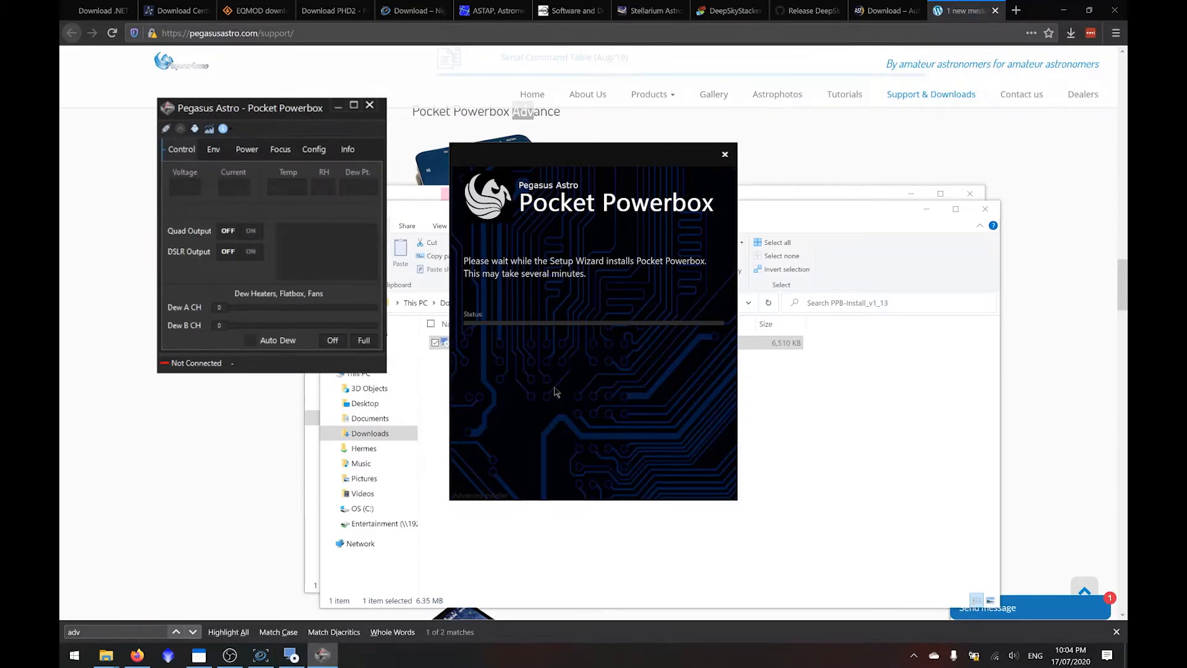
left_click(369, 106)
left_click(569, 369)
left_click(985, 209)
left_click(968, 195)
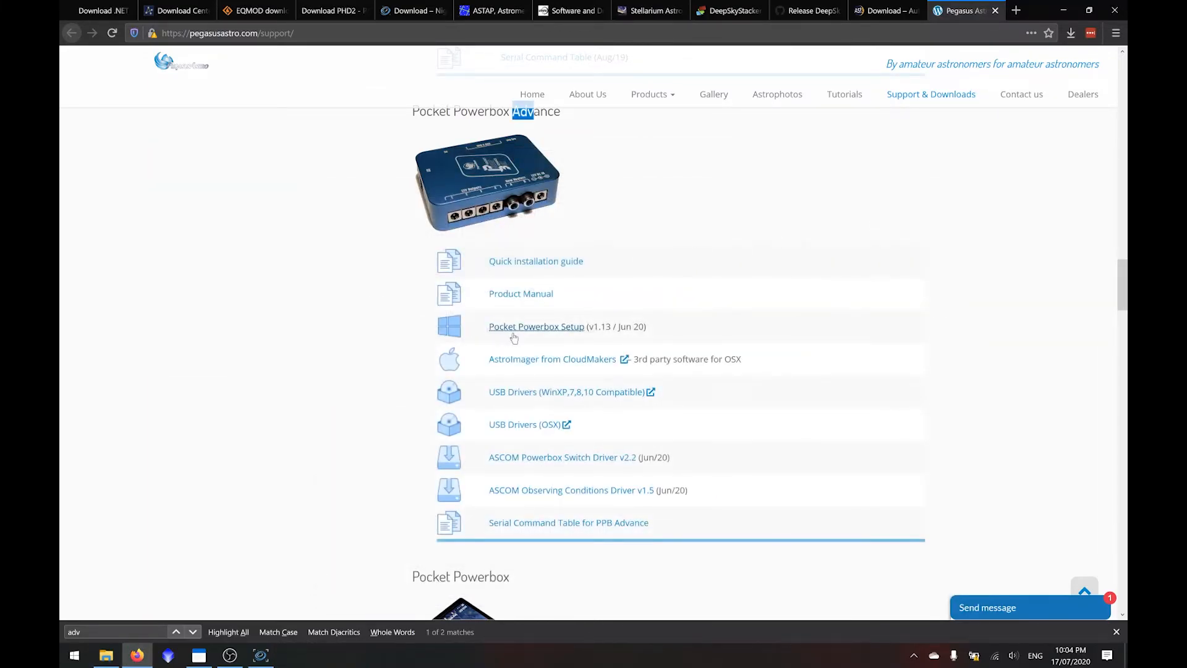
- Download the Windows USB drivers, CDM21228_Setup.zip, for the Pocket Powerbox Advance and extract the archive to its default folder
left_click(557, 395)
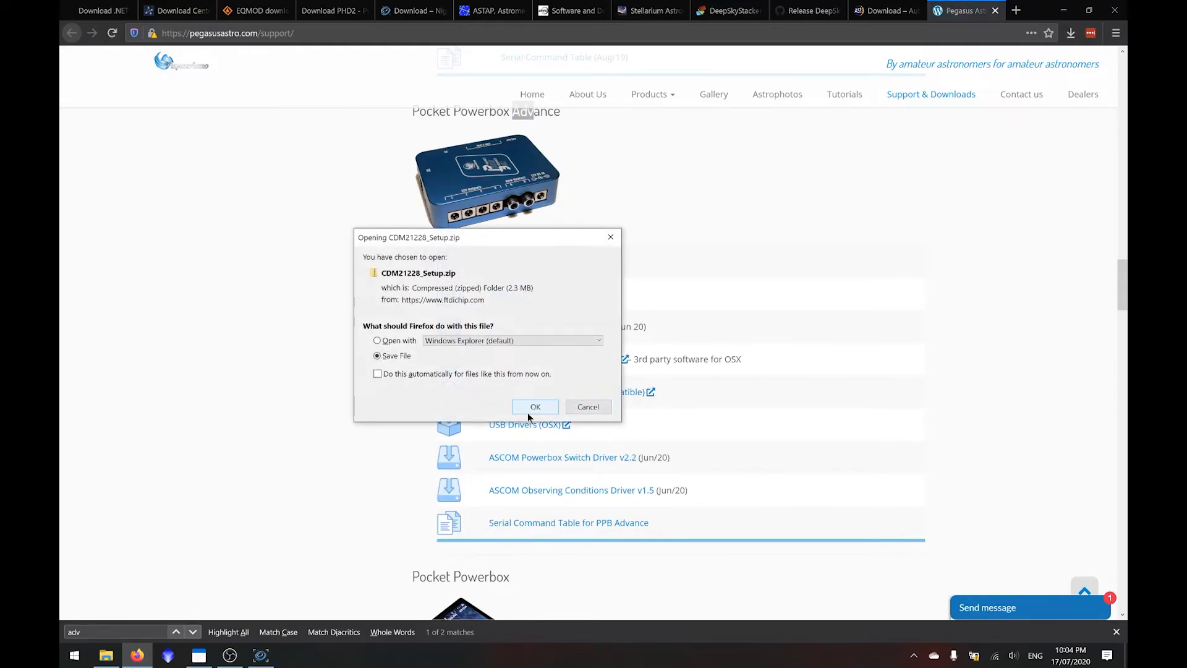
left_click(529, 411)
left_click(1070, 33)
left_click(871, 125)
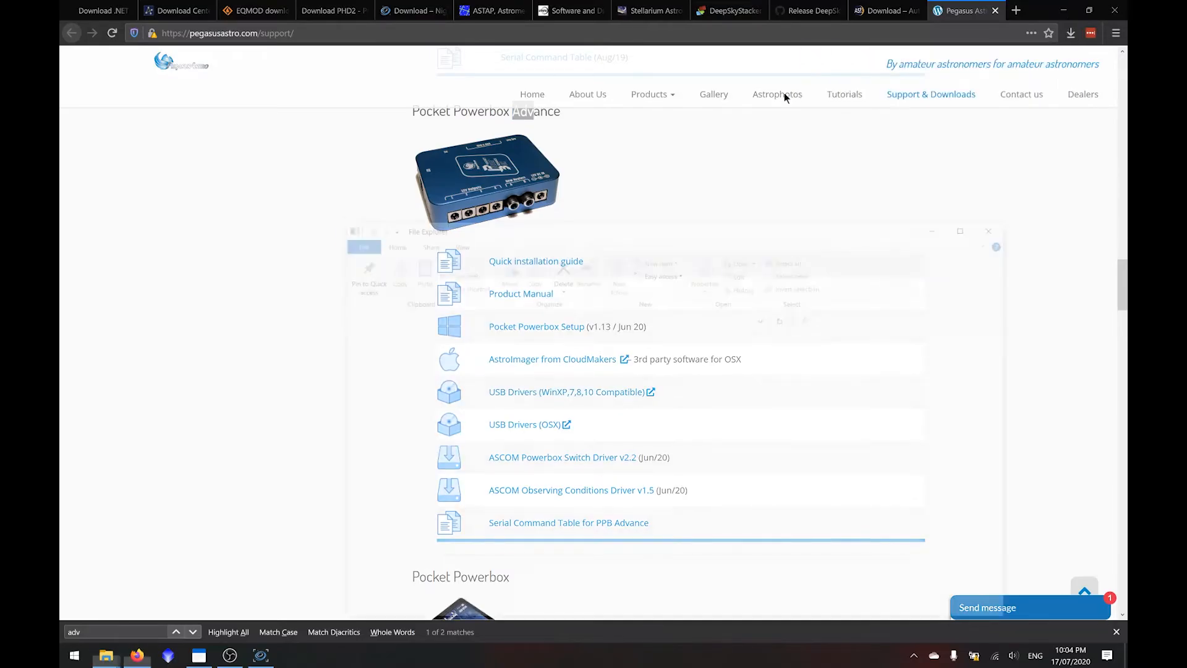
left_click(520, 281)
left_click(692, 456)
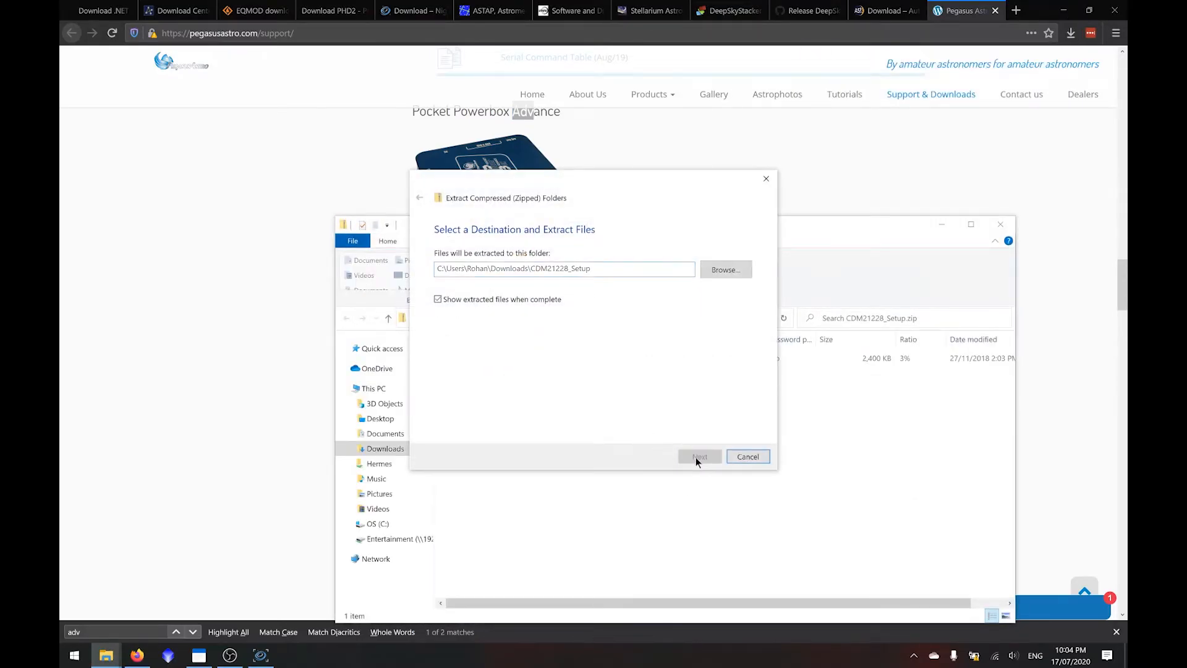
- Run CDM21228_Setup.exe, accept its licence, install the USB device drivers and minimize the two folder windows
double_click(516, 374)
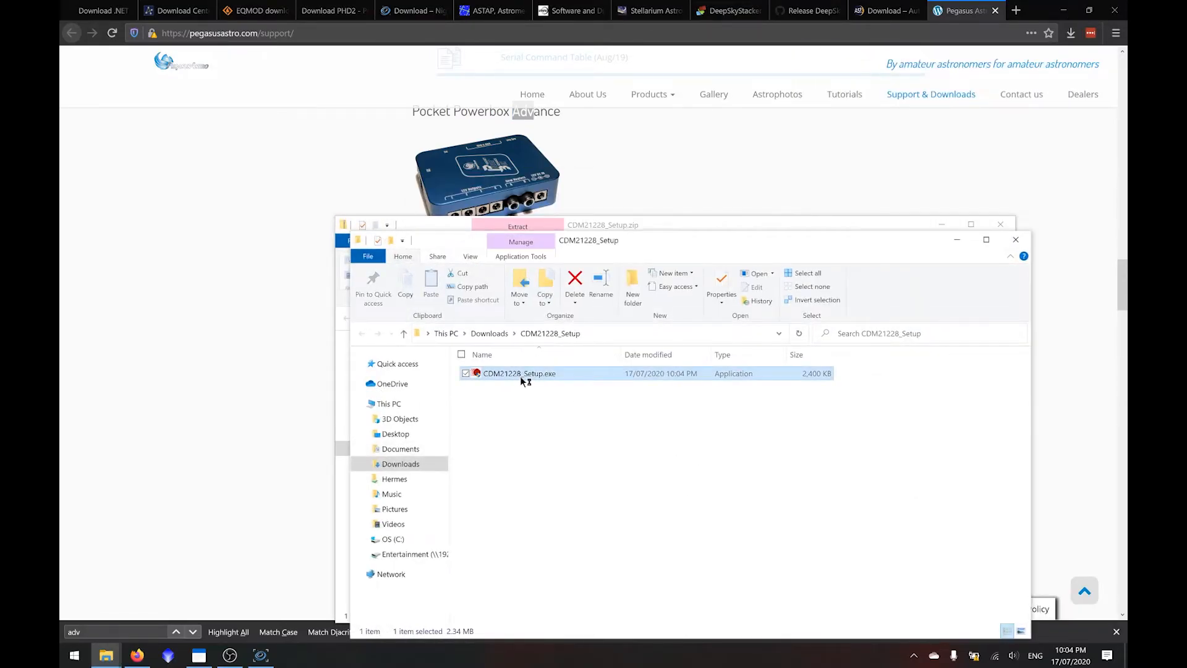
left_click(663, 427)
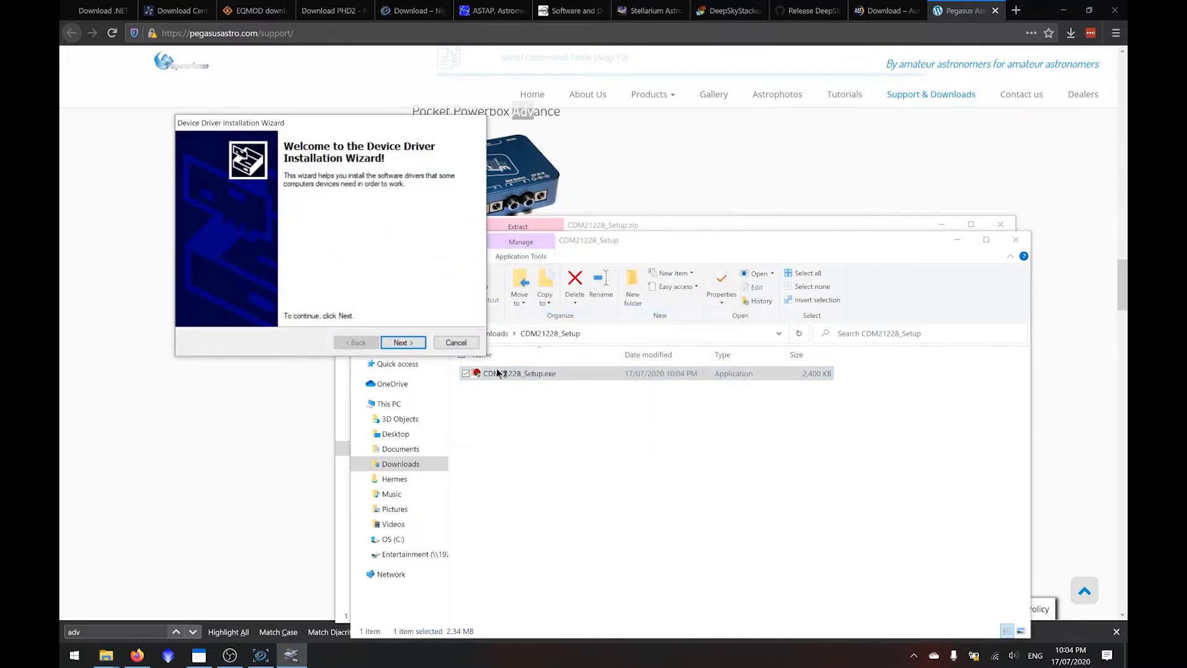
left_click(408, 344)
left_click(295, 297)
left_click(407, 343)
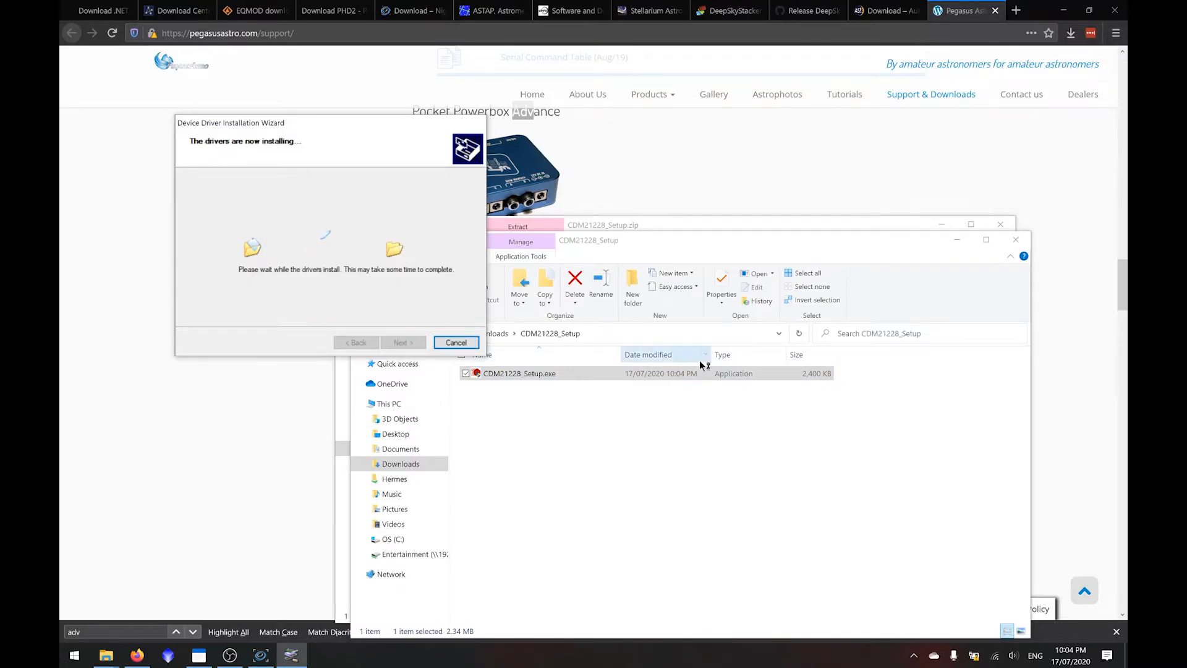
left_click(404, 343)
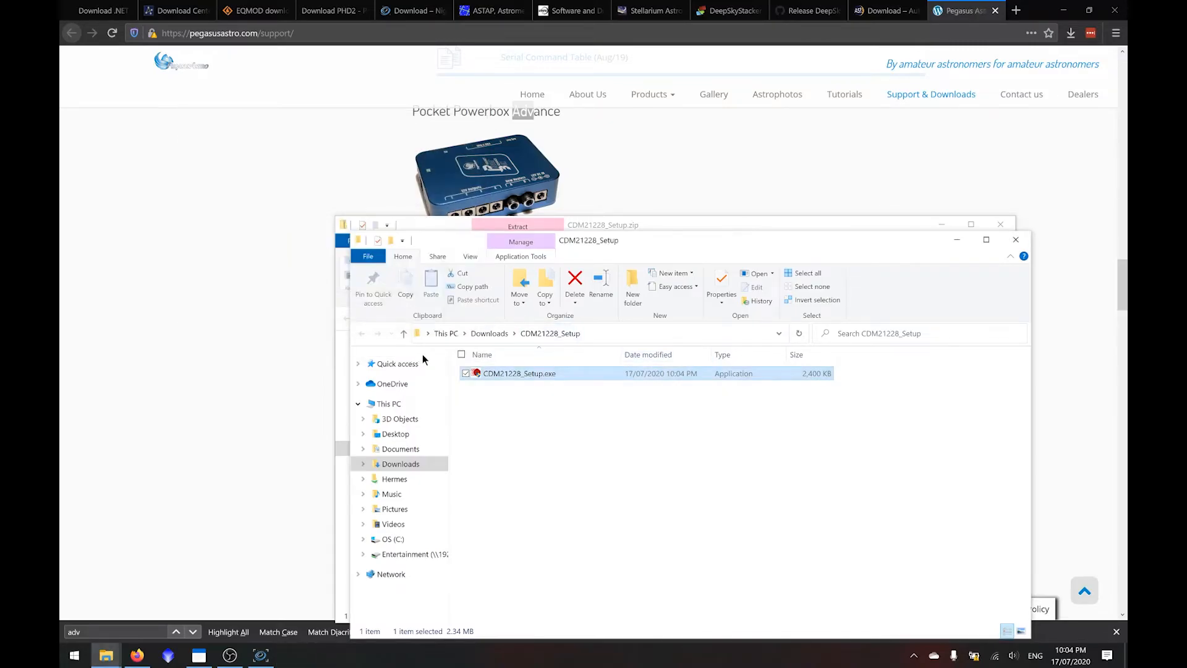
left_click(957, 240)
left_click(940, 223)
left_click(736, 222)
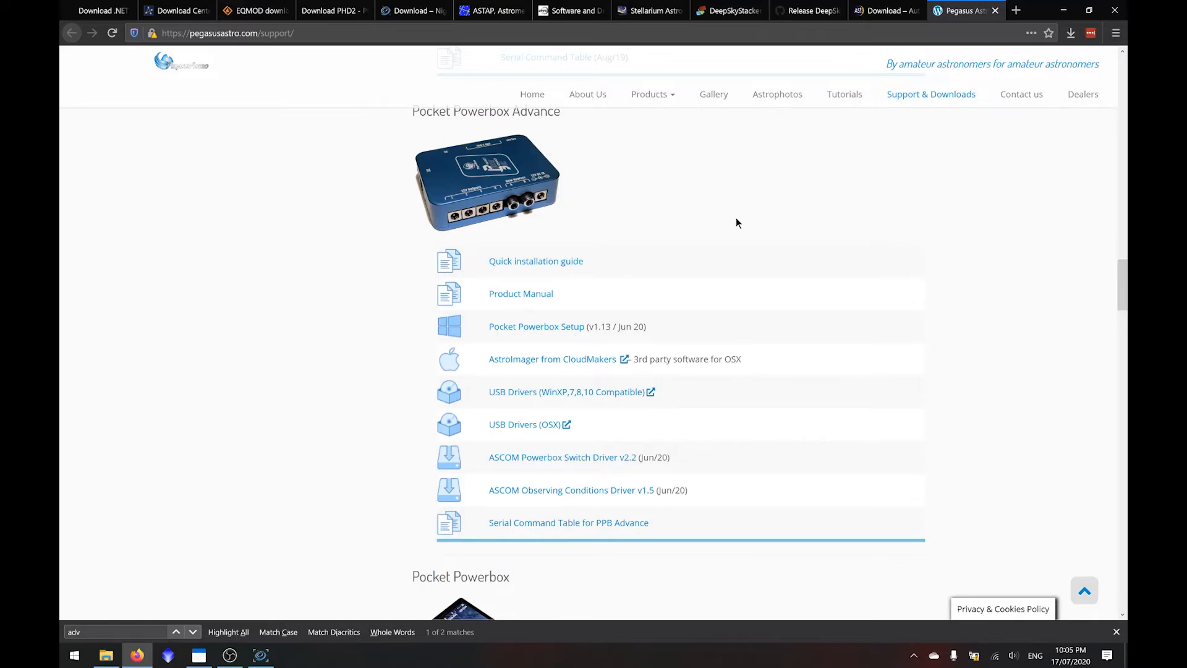
- Download ASCOM Powerbox Switch Driver v2.2 for the Pocket Powerbox Advance and extract the zip to its default folder
left_click(600, 466)
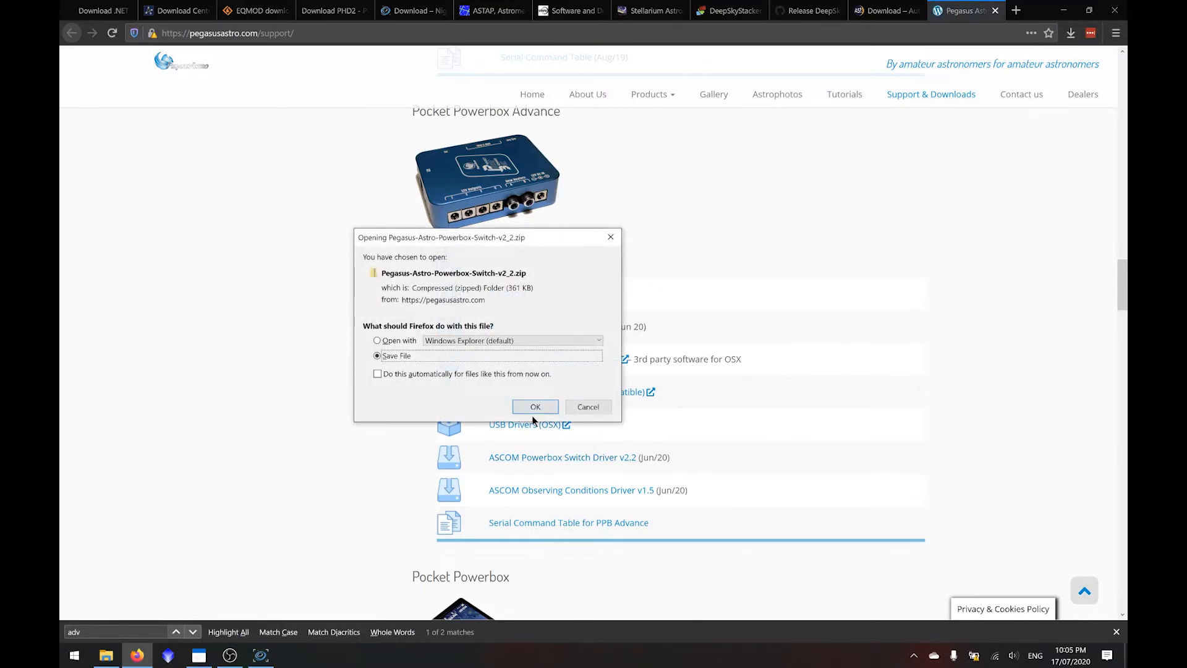
left_click(536, 407)
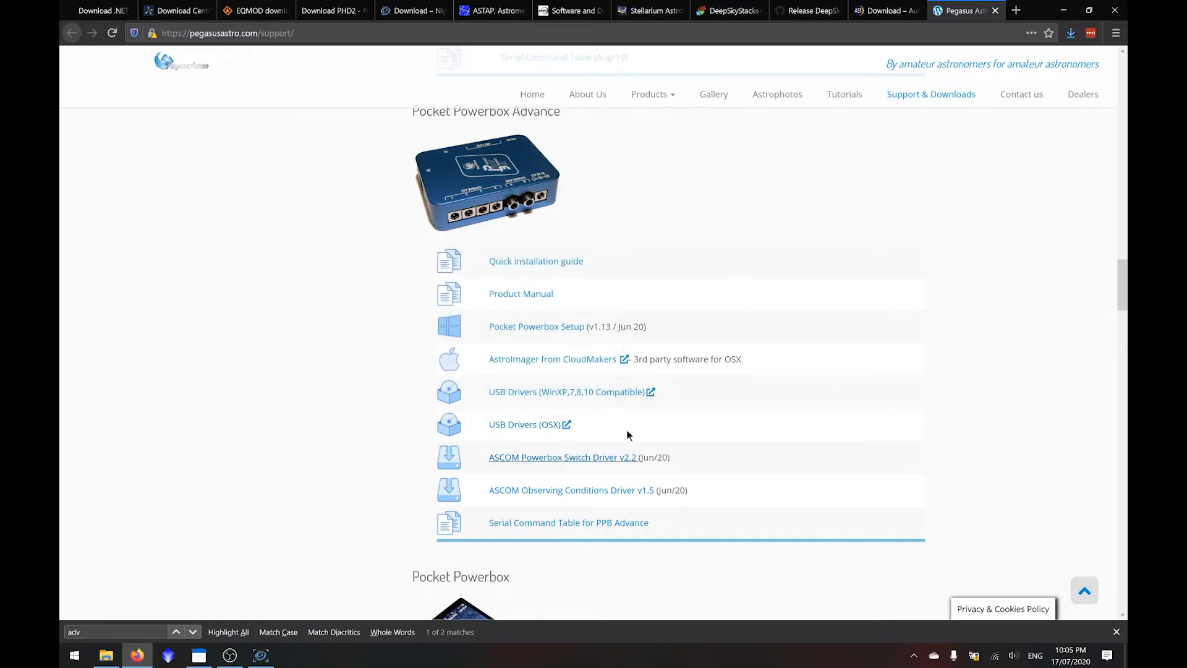
left_click(1070, 33)
left_click(946, 75)
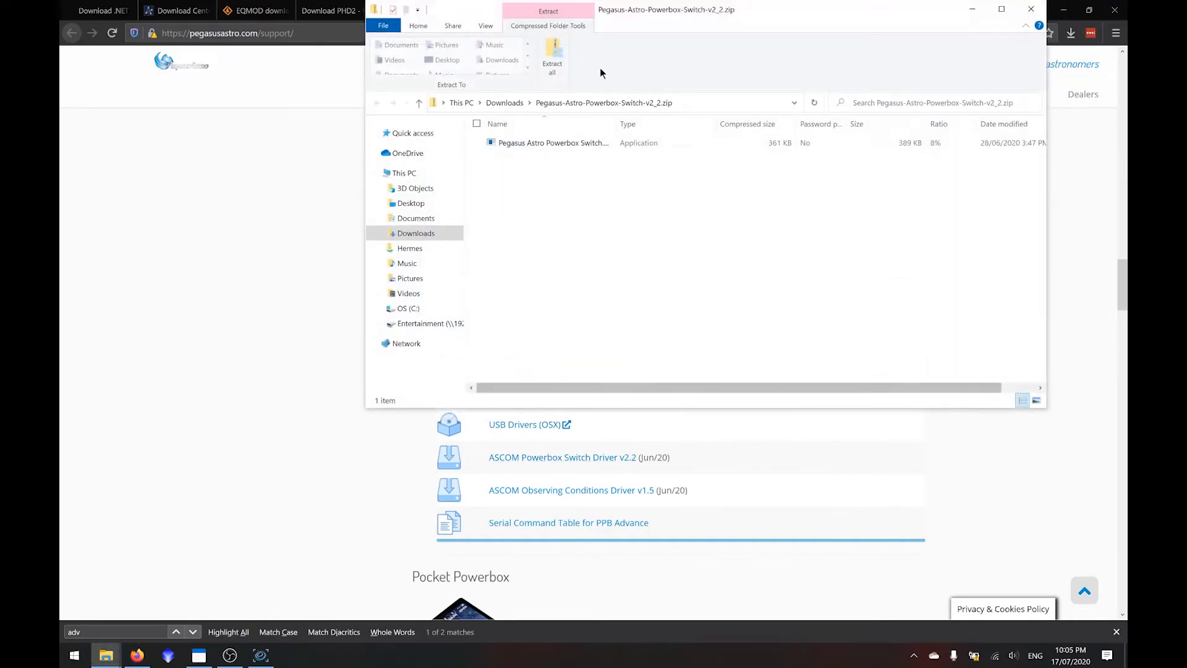
left_click(552, 59)
left_click(693, 457)
- Install the Pegasus Astro Powerbox Switch driver, accepting its licence agreement, and close the extracted and archive folder windows
left_click(597, 158)
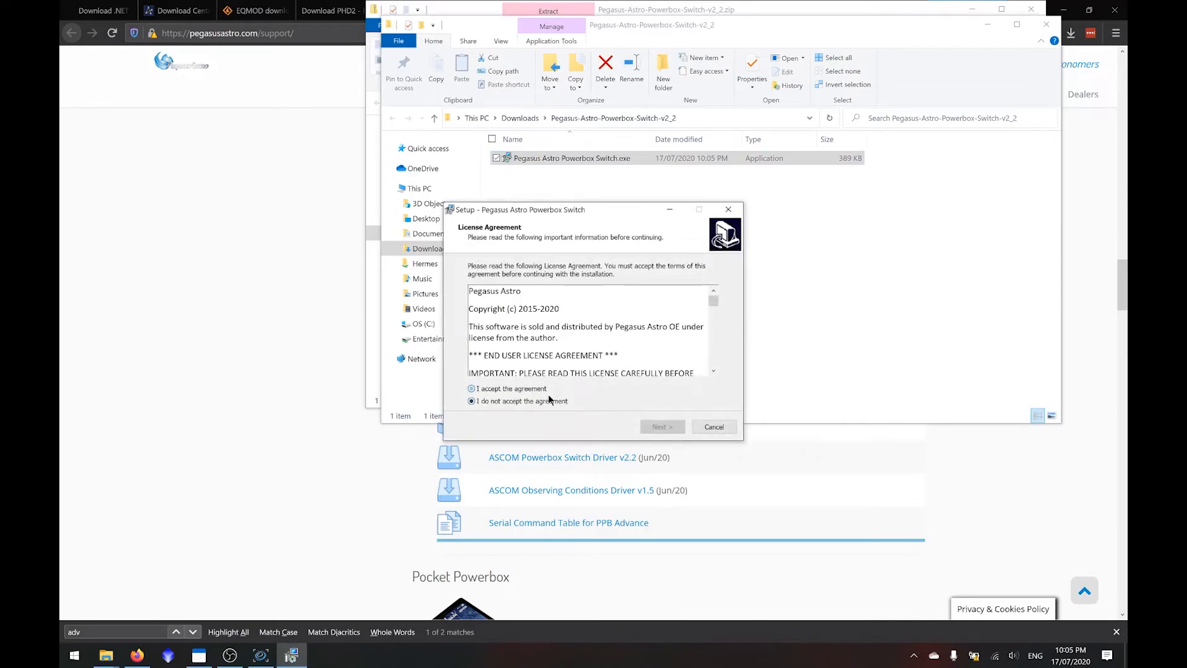
left_click(513, 389)
left_click(662, 426)
left_click(657, 426)
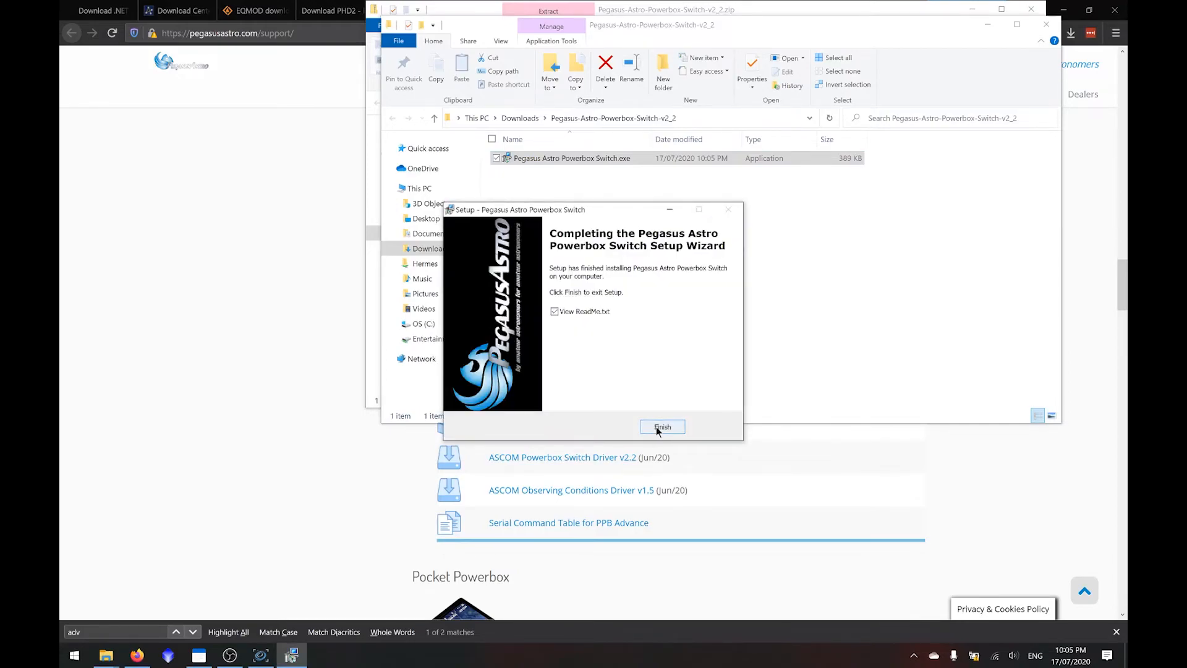
left_click(654, 423)
left_click(1046, 24)
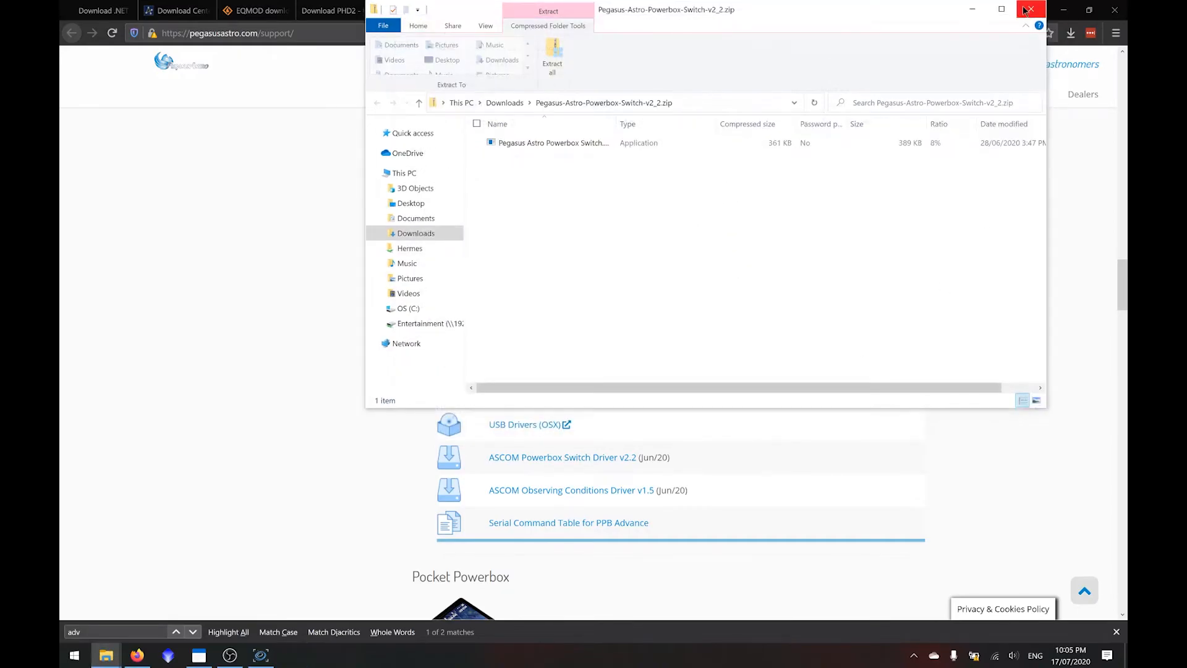
left_click(1031, 10)
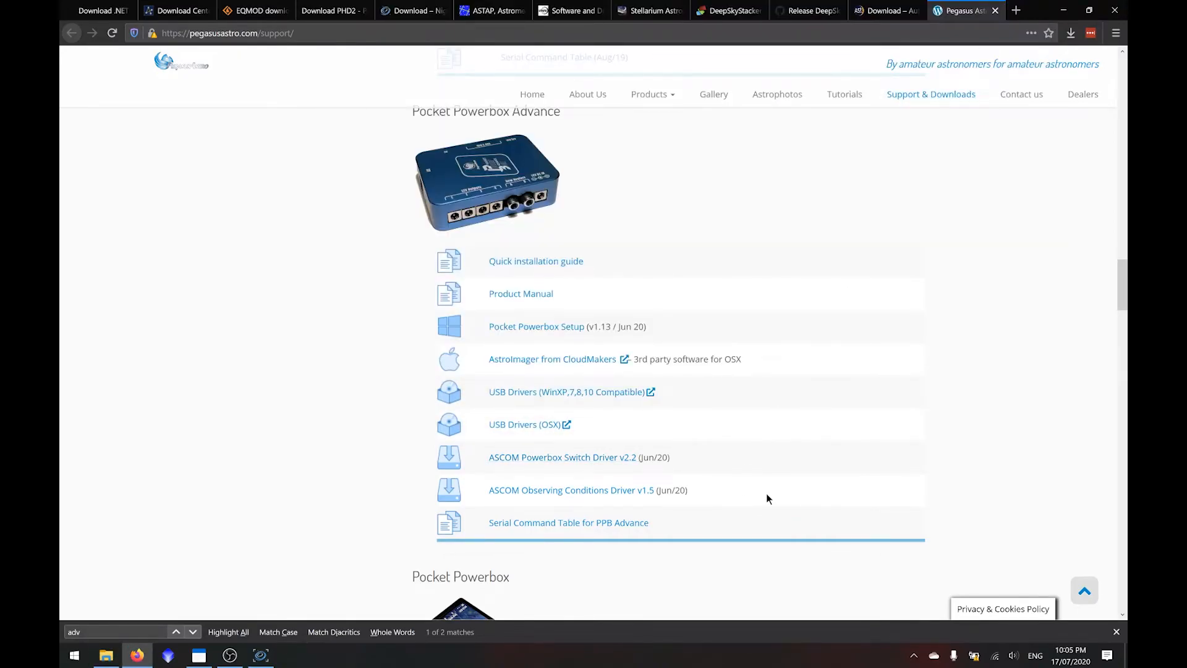
- Download the RegiStax 6.1.0.8 update, updateregistax6.exe, from the RegiStax download page
key("alt+Tab")
left_click(530, 494)
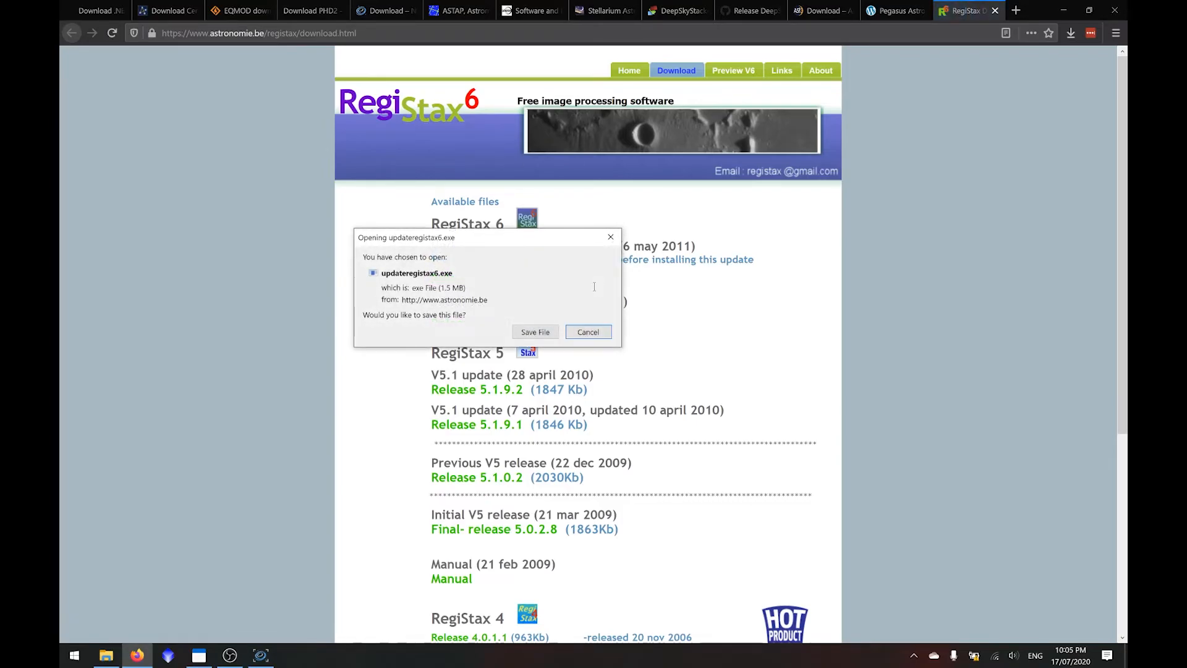
left_click(540, 332)
- Run updateregistax6.exe and install the RegiStax 6.1.0.8 update into C:\Program Files (x86)\RegiStax 6, creating that directory, and exit the installer
left_click(1071, 33)
left_click(939, 59)
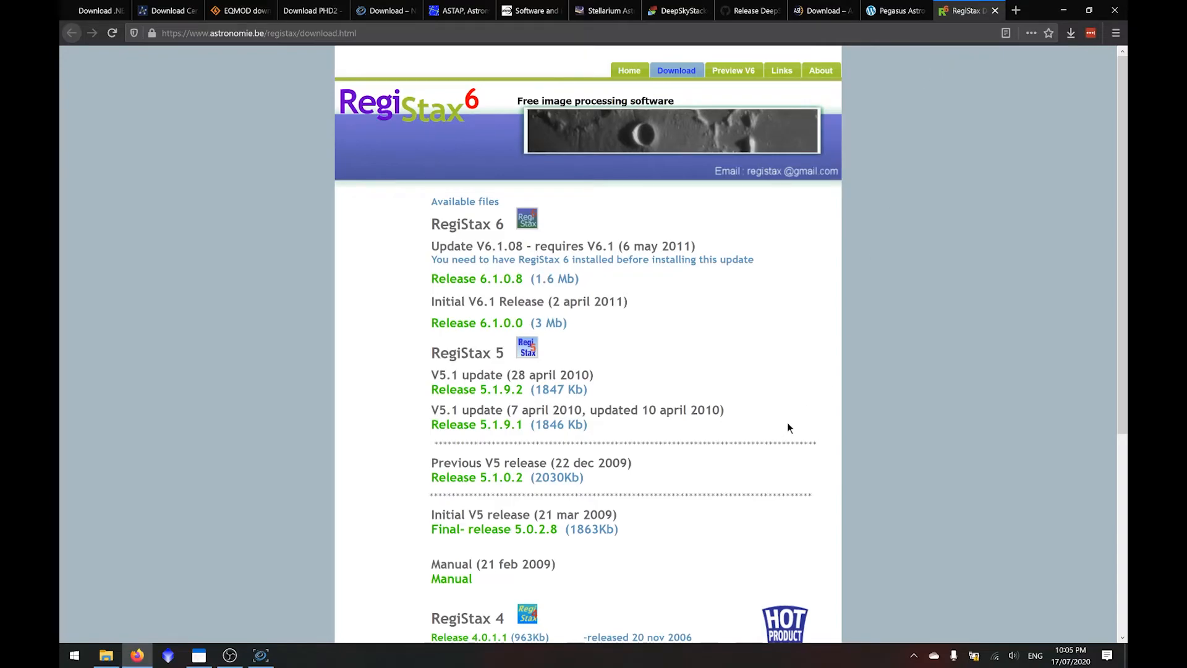
left_click(666, 418)
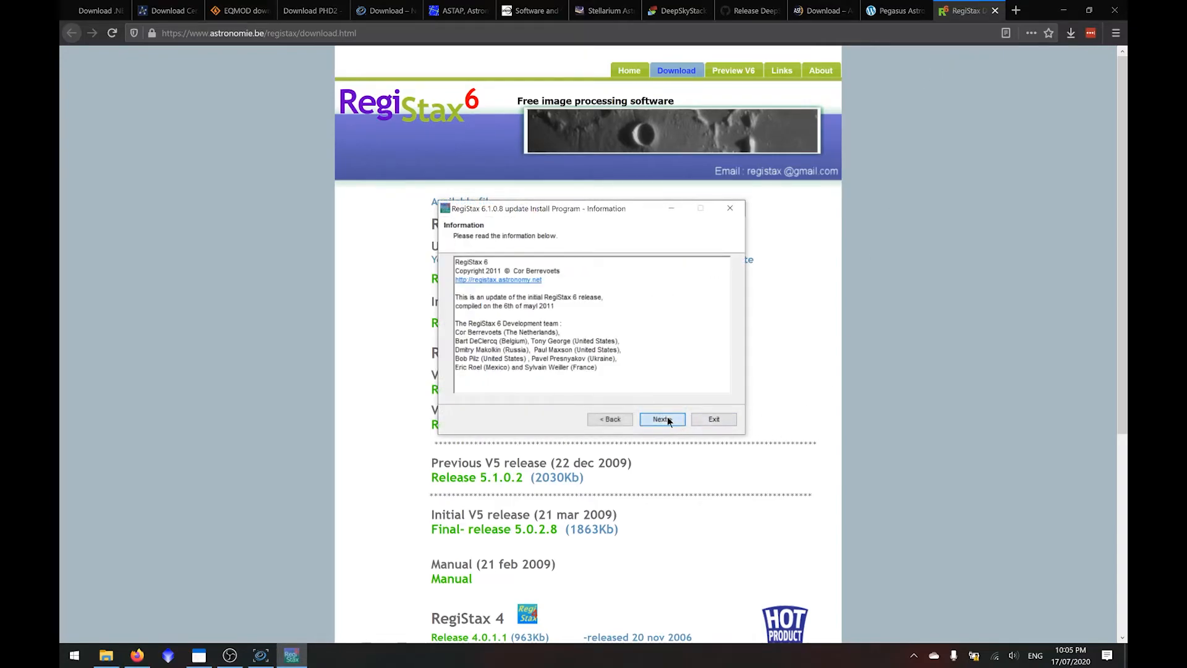
left_click(667, 418)
left_click(552, 378)
left_click(669, 418)
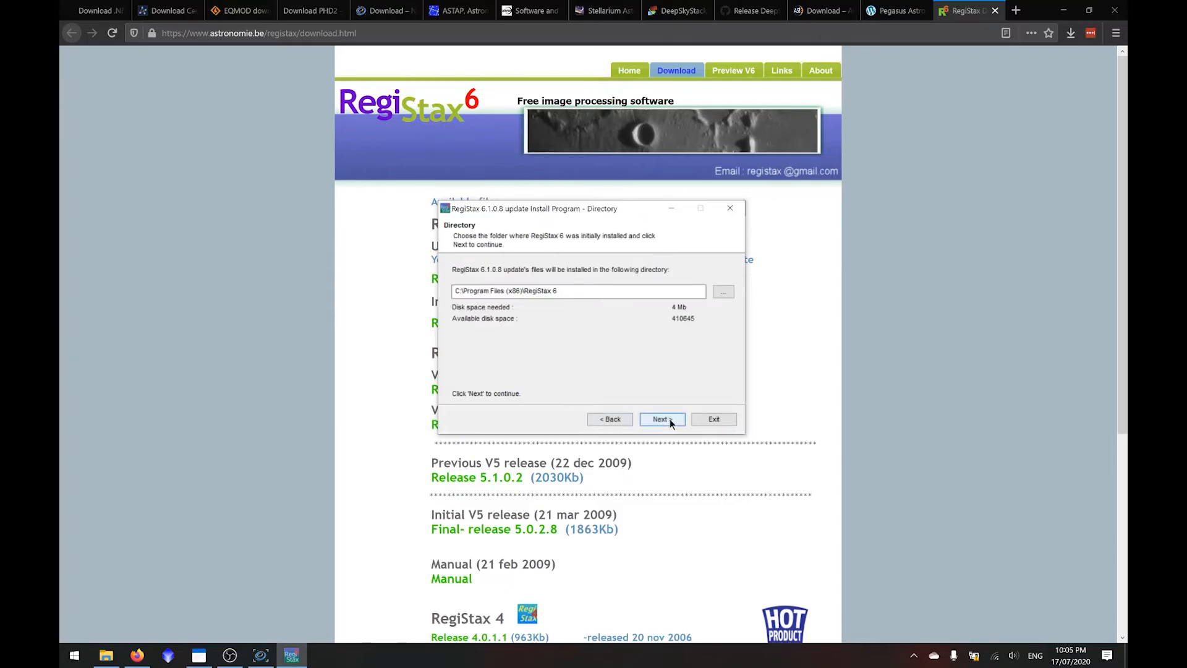
left_click(670, 418)
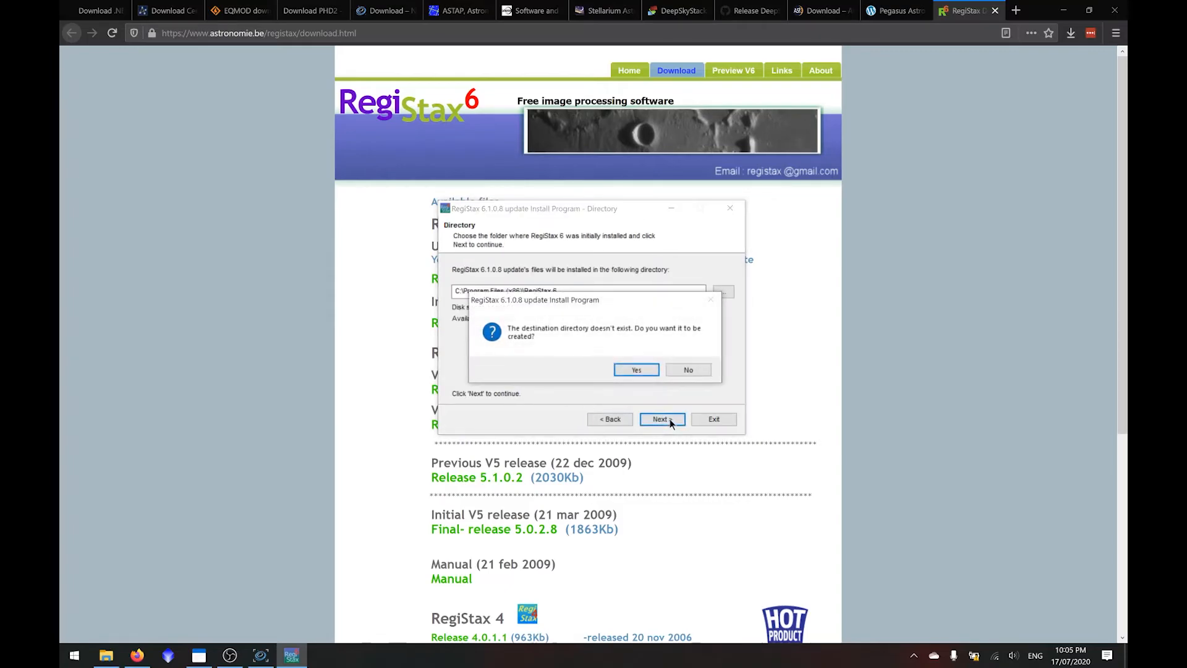
left_click(628, 373)
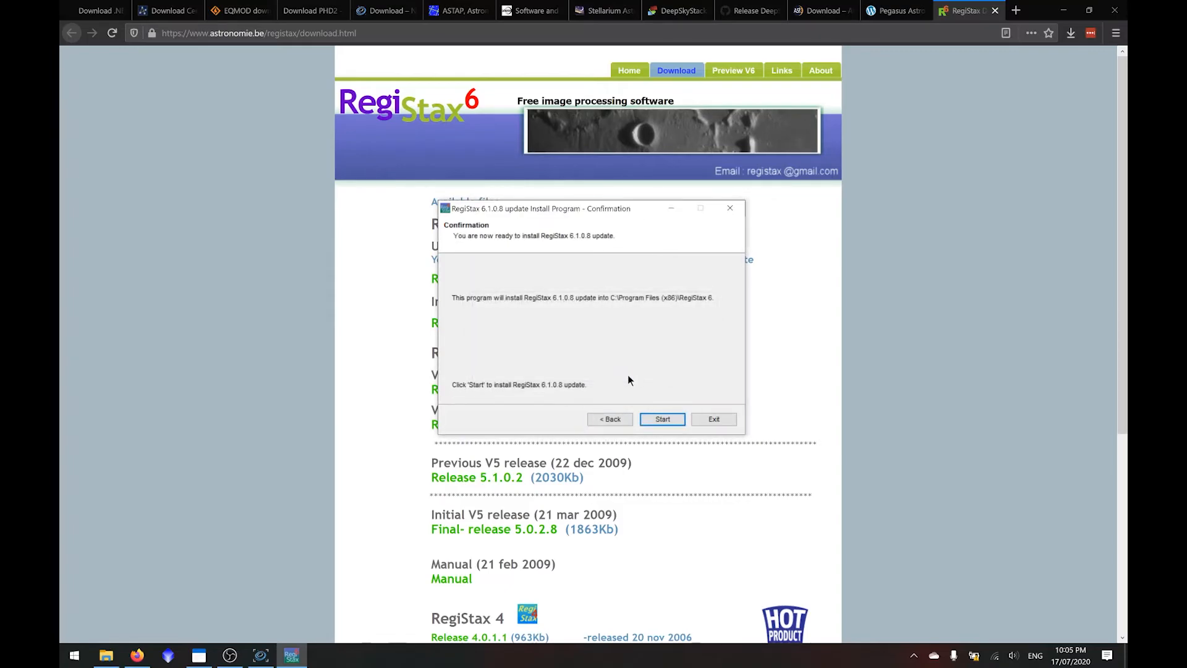
left_click(670, 422)
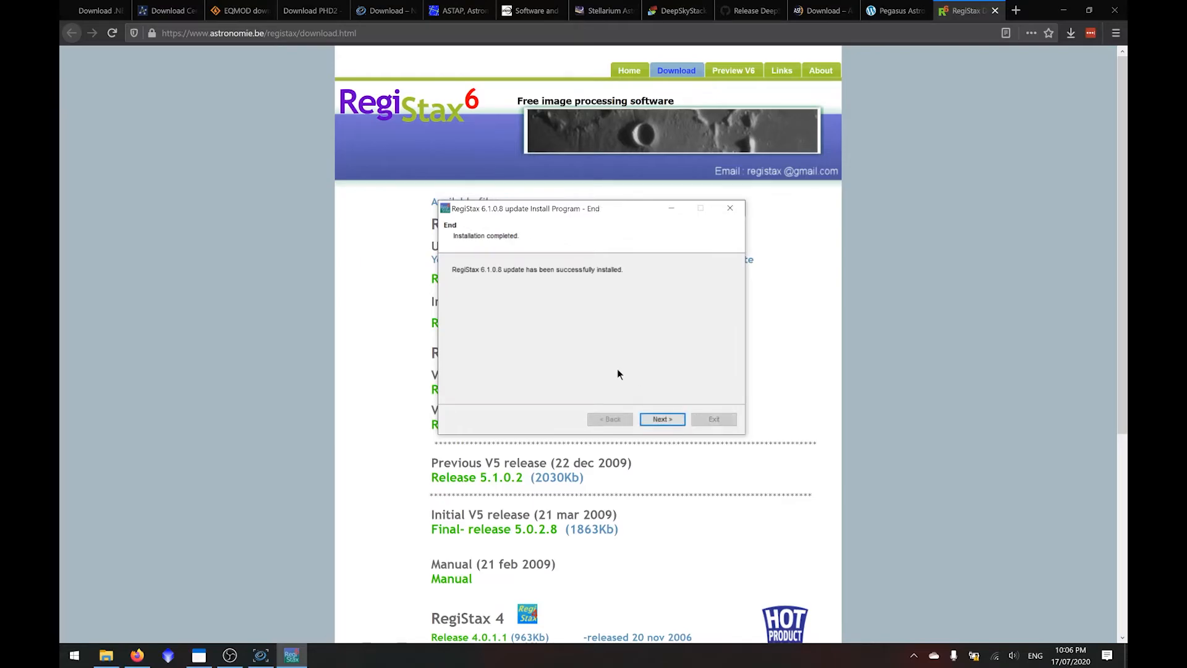
left_click(673, 423)
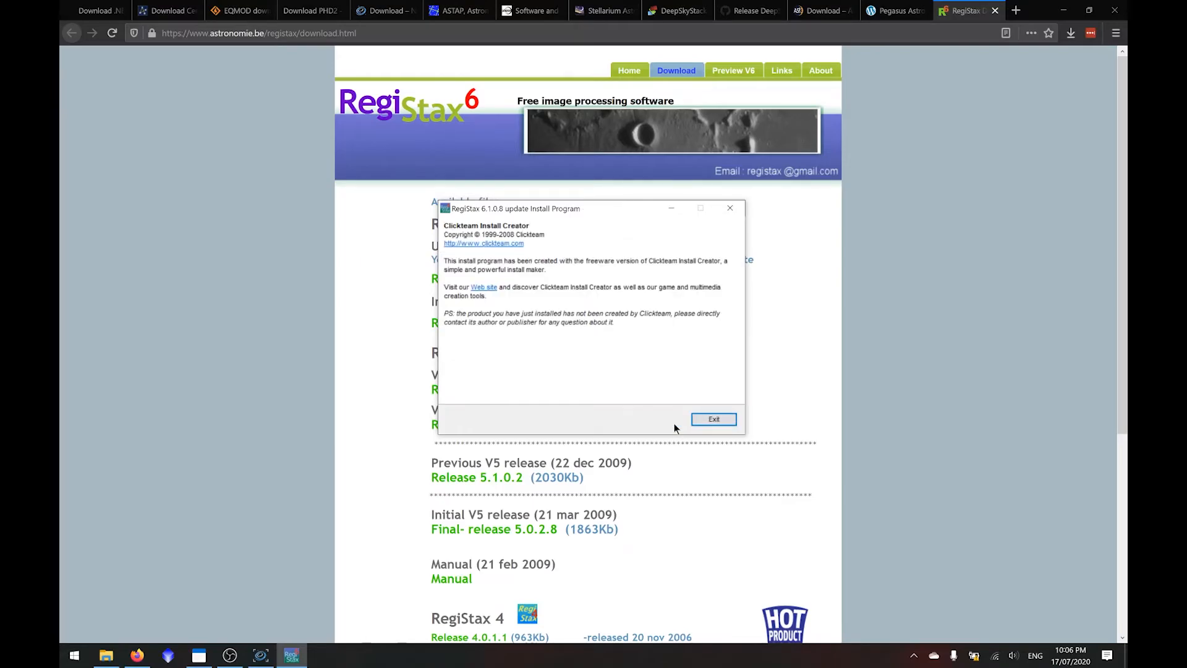
left_click(712, 420)
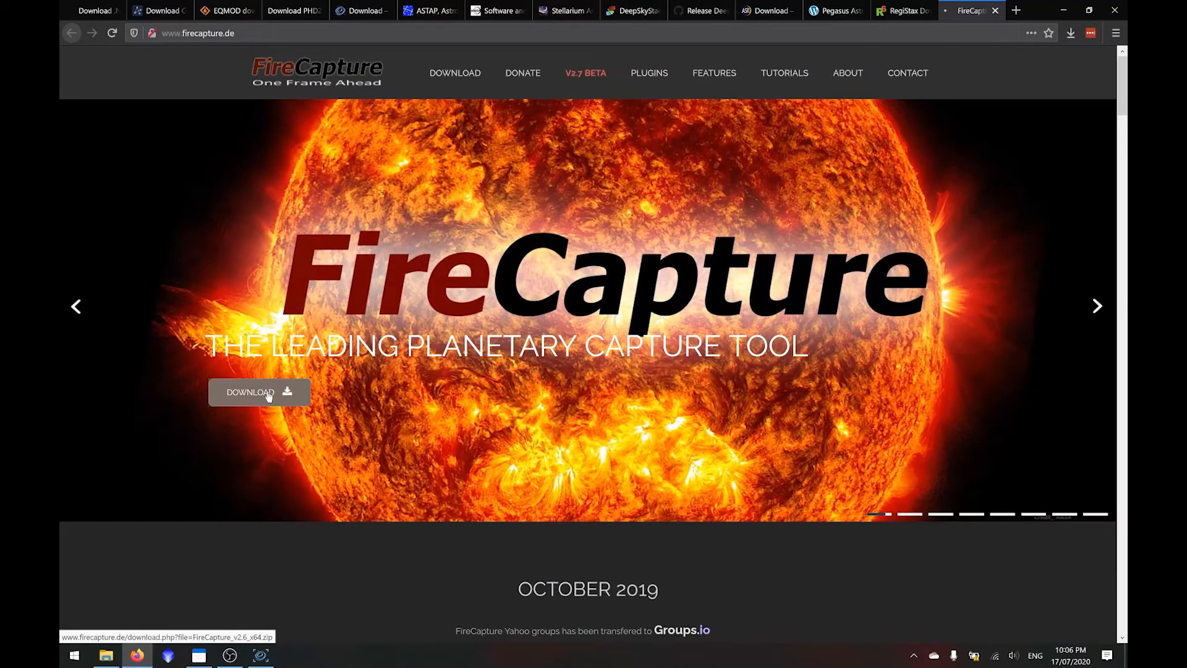
- Download FireCapture_v2.6_x64.zip from the FireCapture site, answering the arithmetic question with 3, save the file and show the download list
left_click(268, 394)
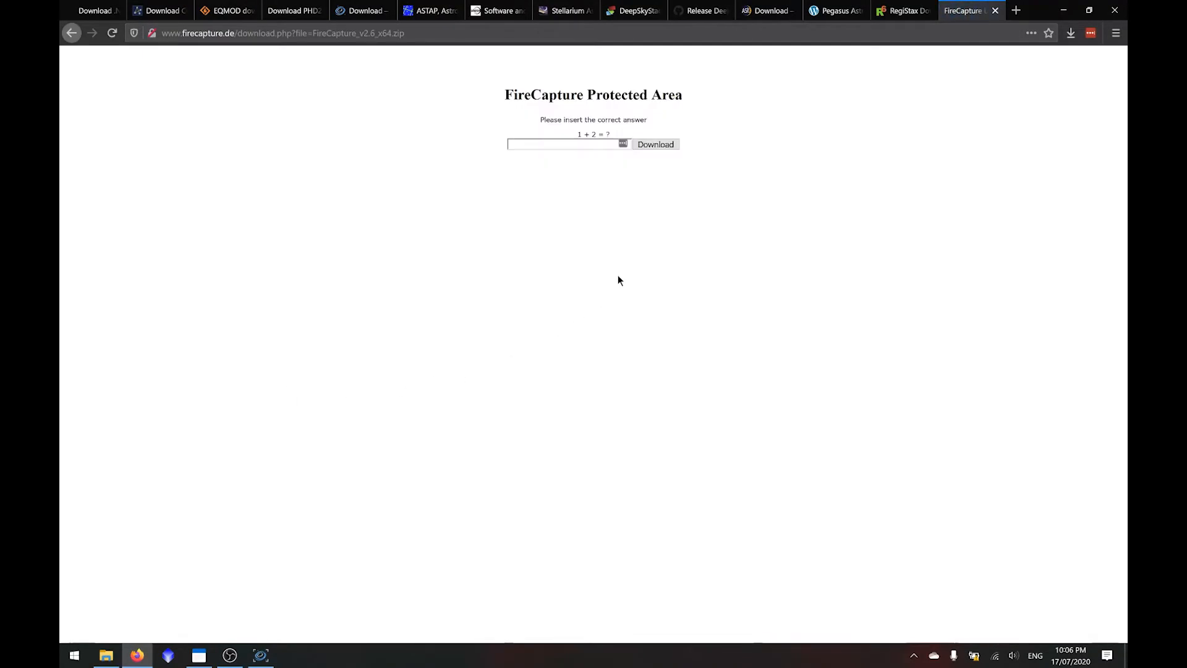
left_click(571, 144)
left_click(657, 146)
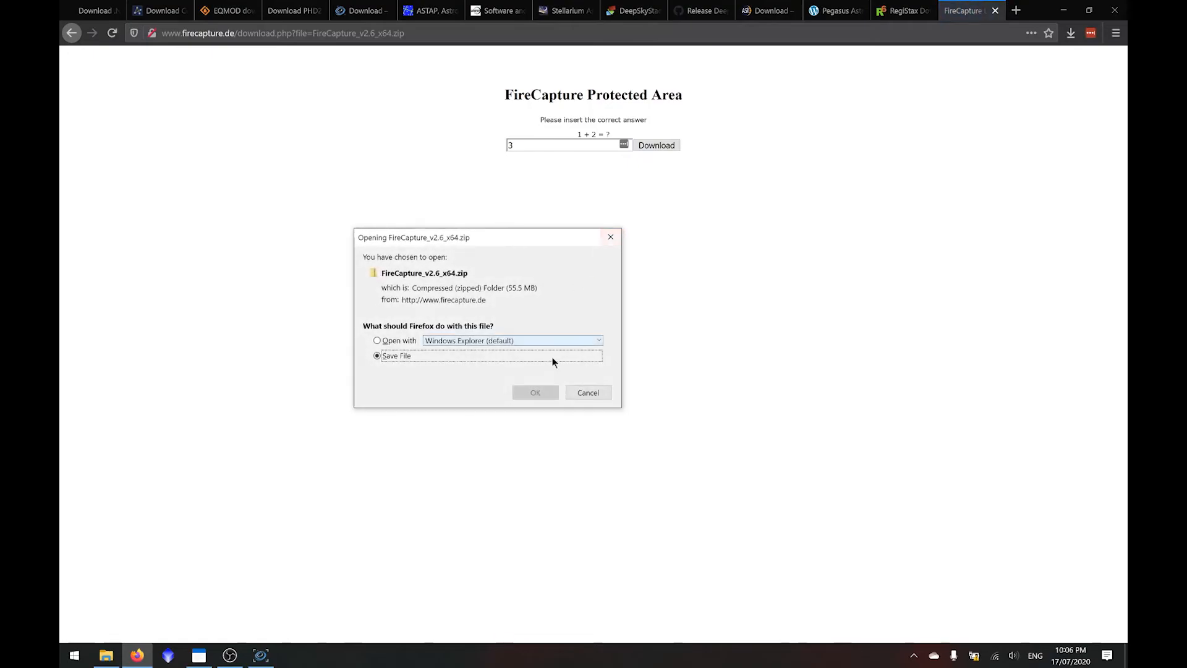
left_click(551, 394)
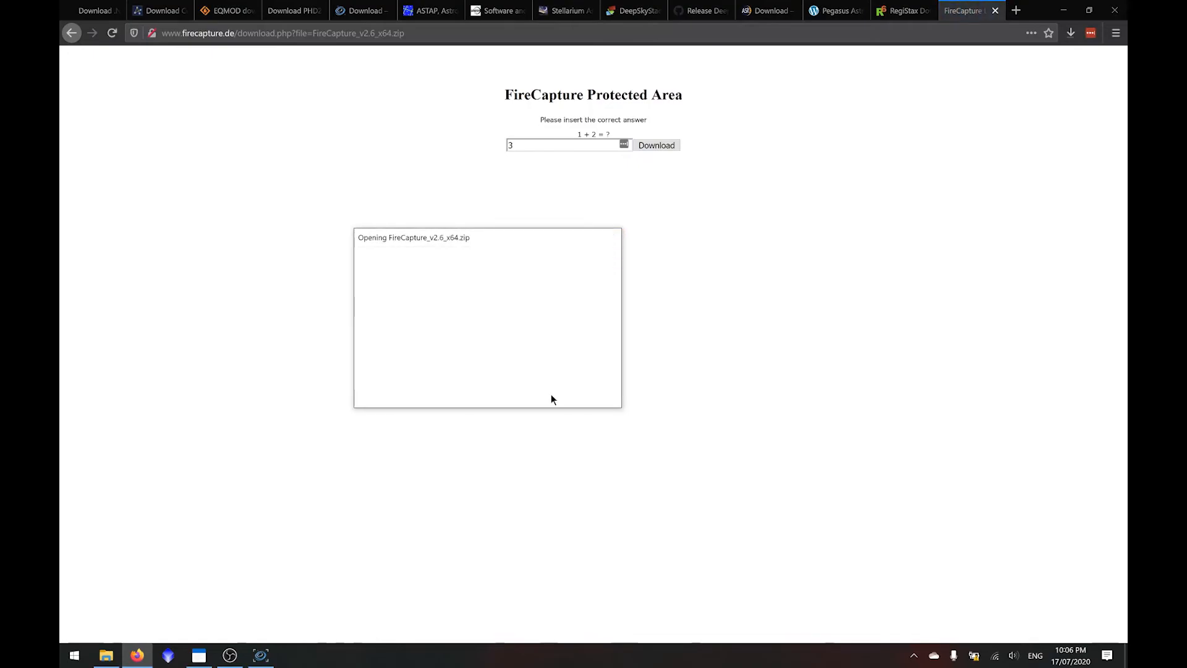
left_click(1069, 41)
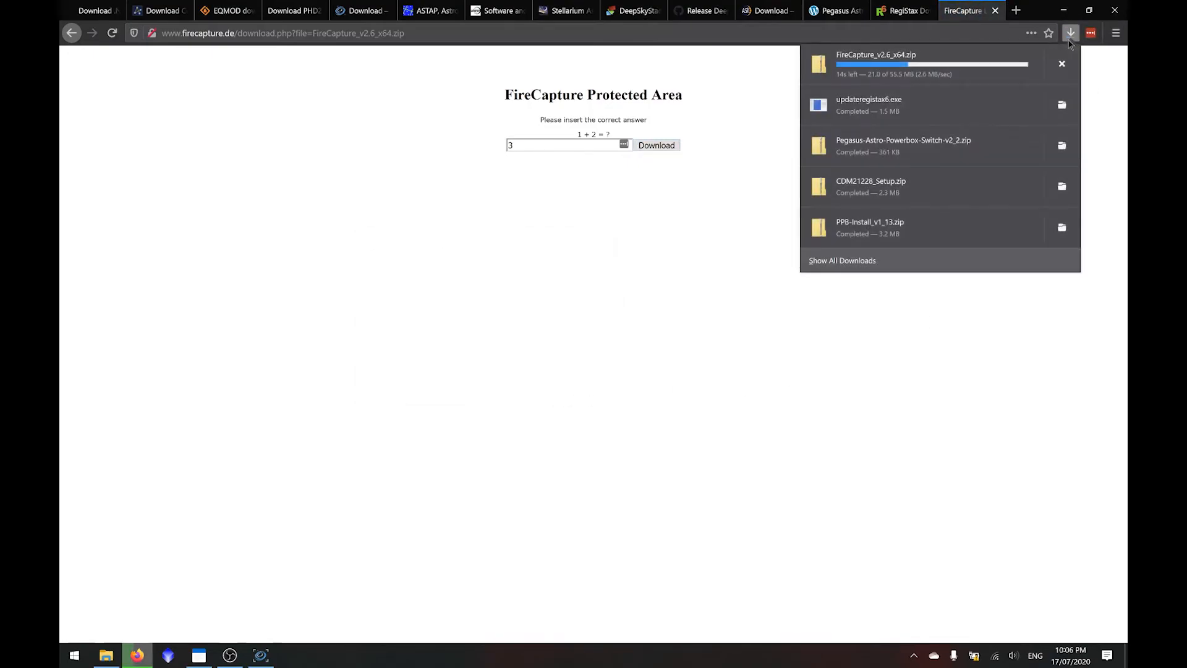
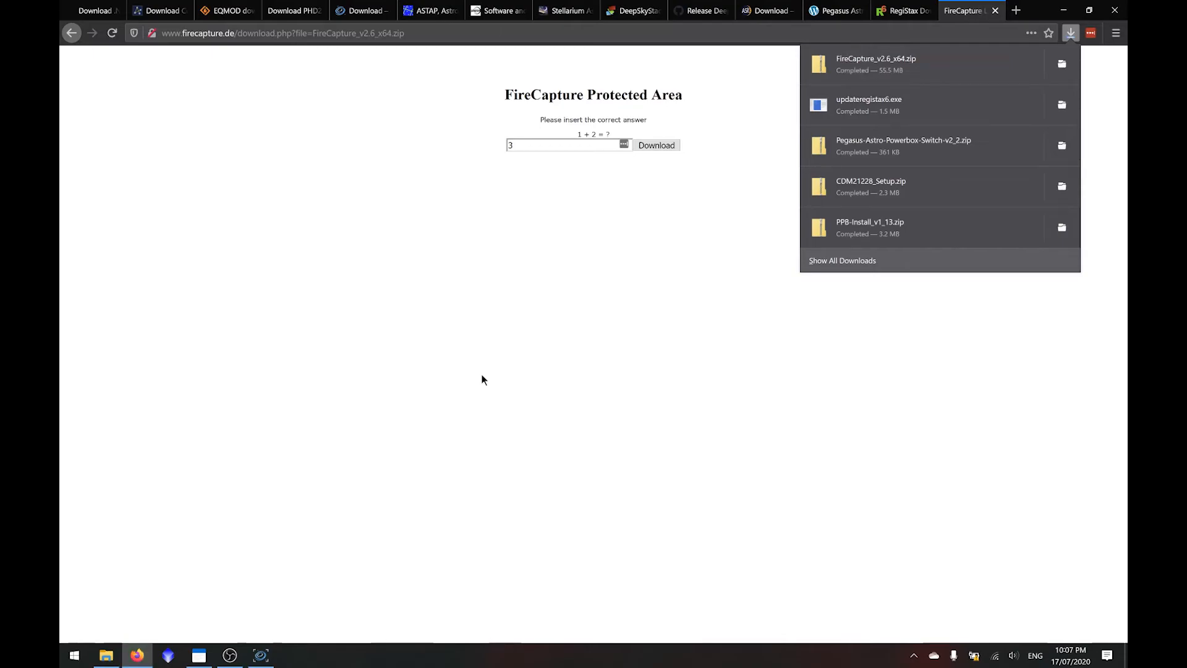
- Extract all of FireCapture_v2.6_x64.zip into the FireCapture_v2.6_x64 folder in Downloads
left_click(1010, 66)
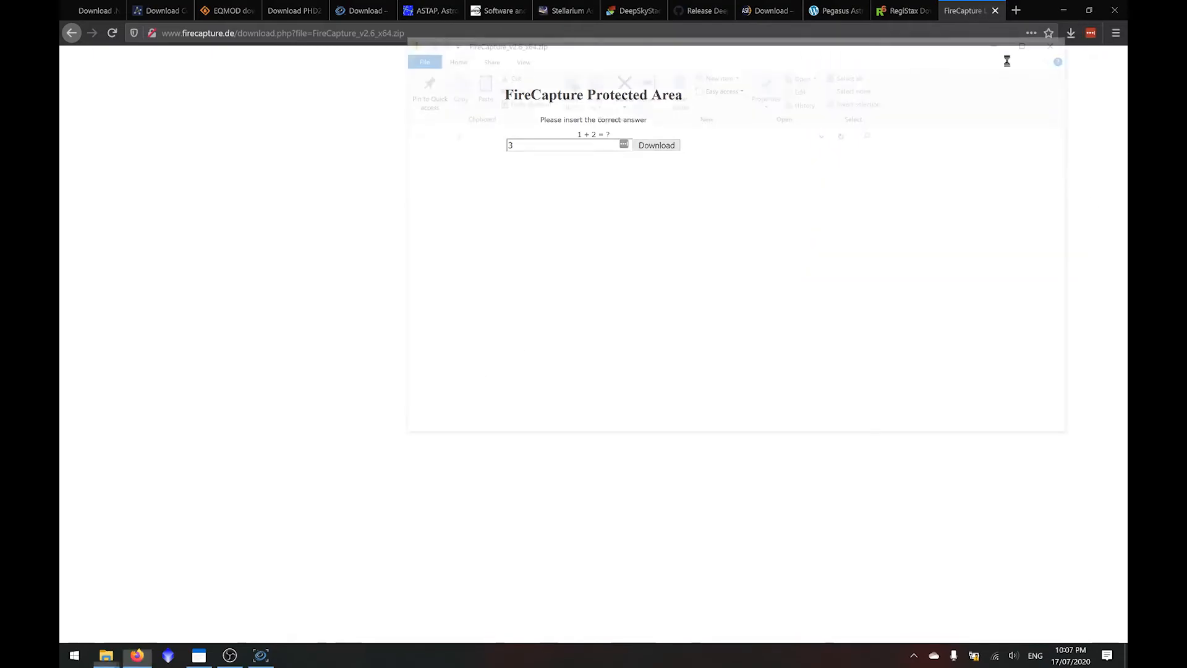
left_click(575, 82)
left_click(702, 461)
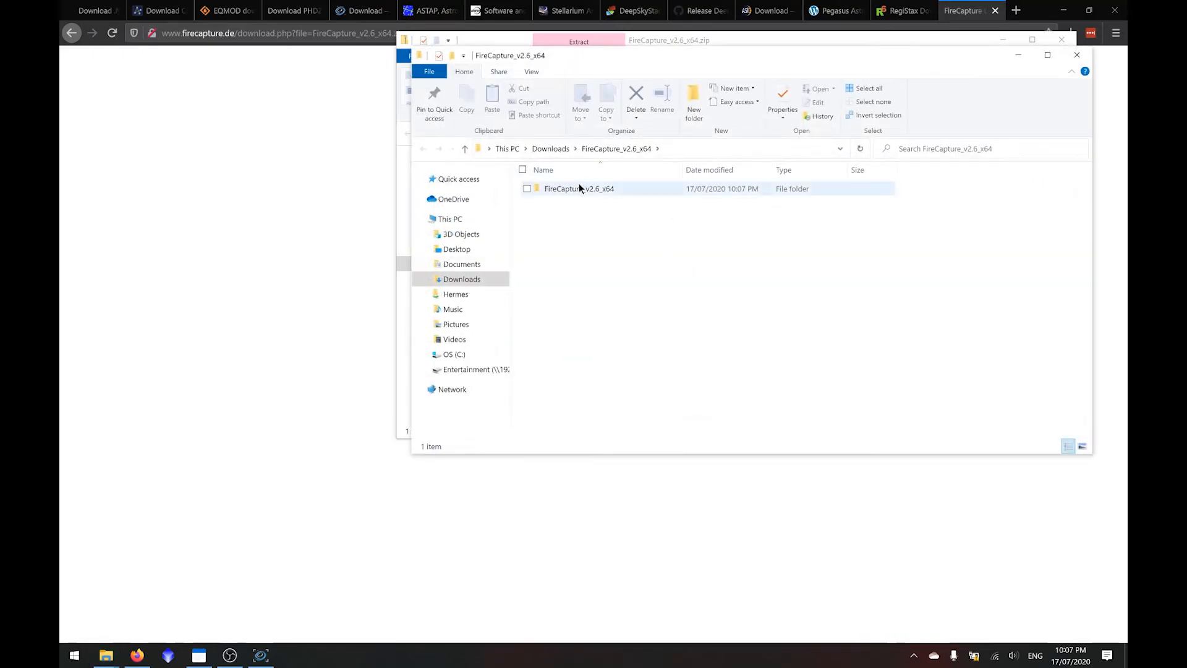
- Look through the files in the extracted inner FireCapture_v2.6_x64 folder and close the zip archive window
double_click(579, 187)
scroll(641, 347, "down", 8)
scroll(640, 350, "down", 5)
scroll(640, 350, "up", 5)
scroll(641, 350, "up", 6)
scroll(640, 351, "down", 3)
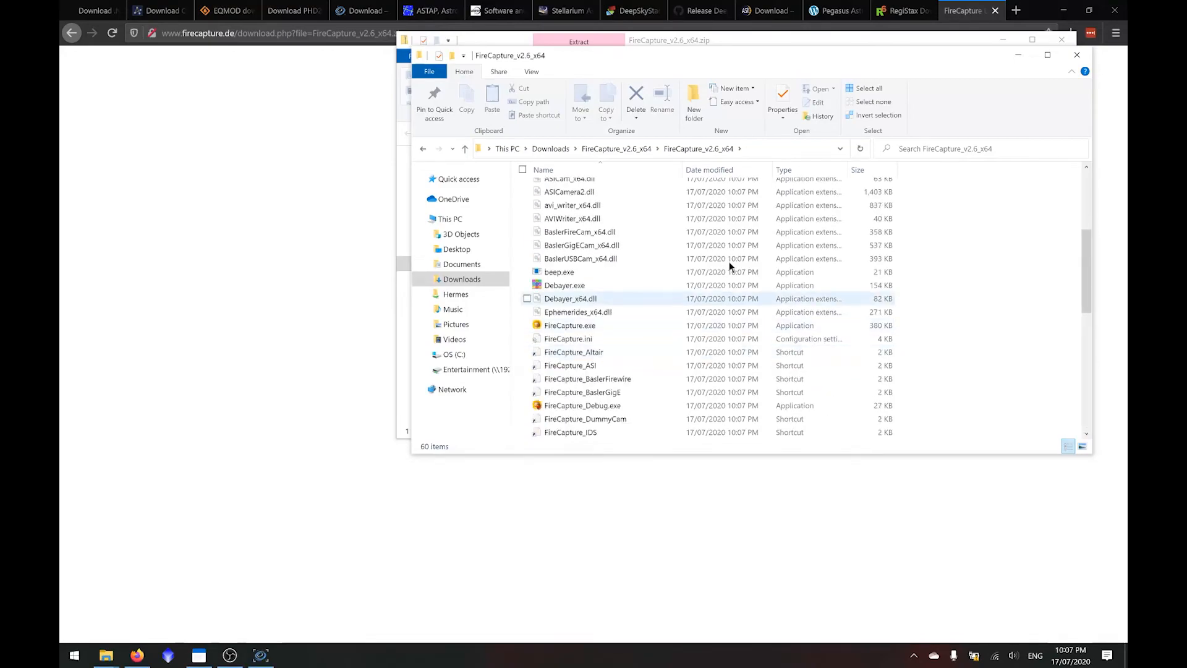
left_click(924, 37)
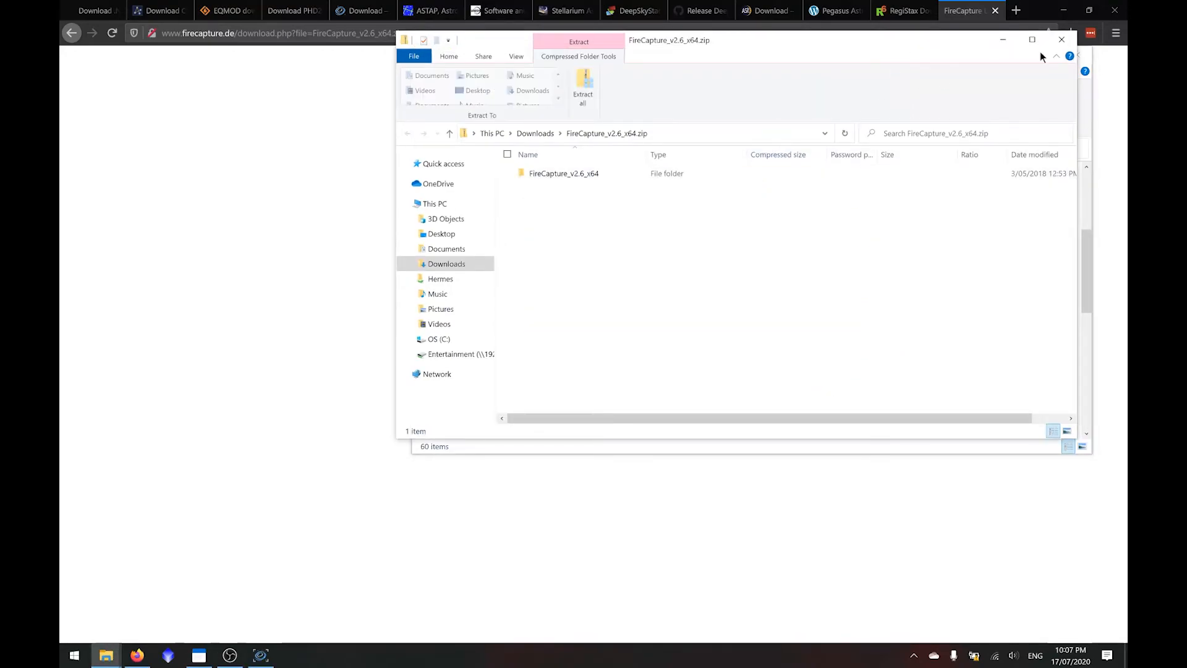
left_click(1061, 39)
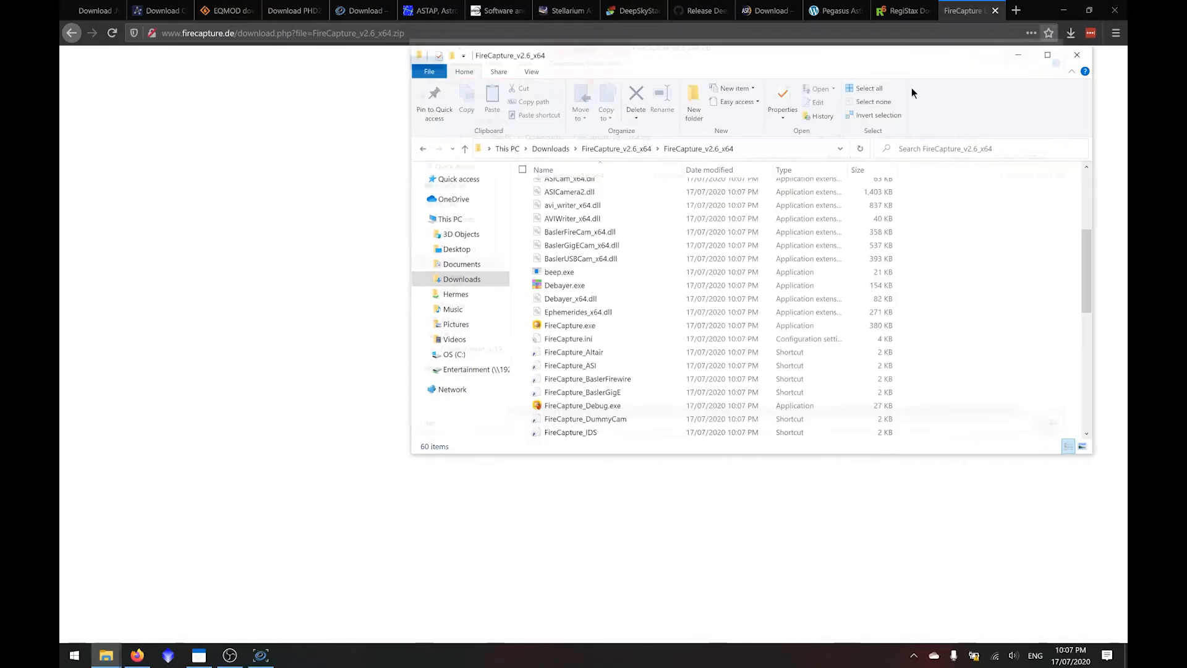
- Copy the inner FireCapture_v2.6_x64 folder into C:\Program Files with administrator permission, and close the folder window
left_click(616, 148)
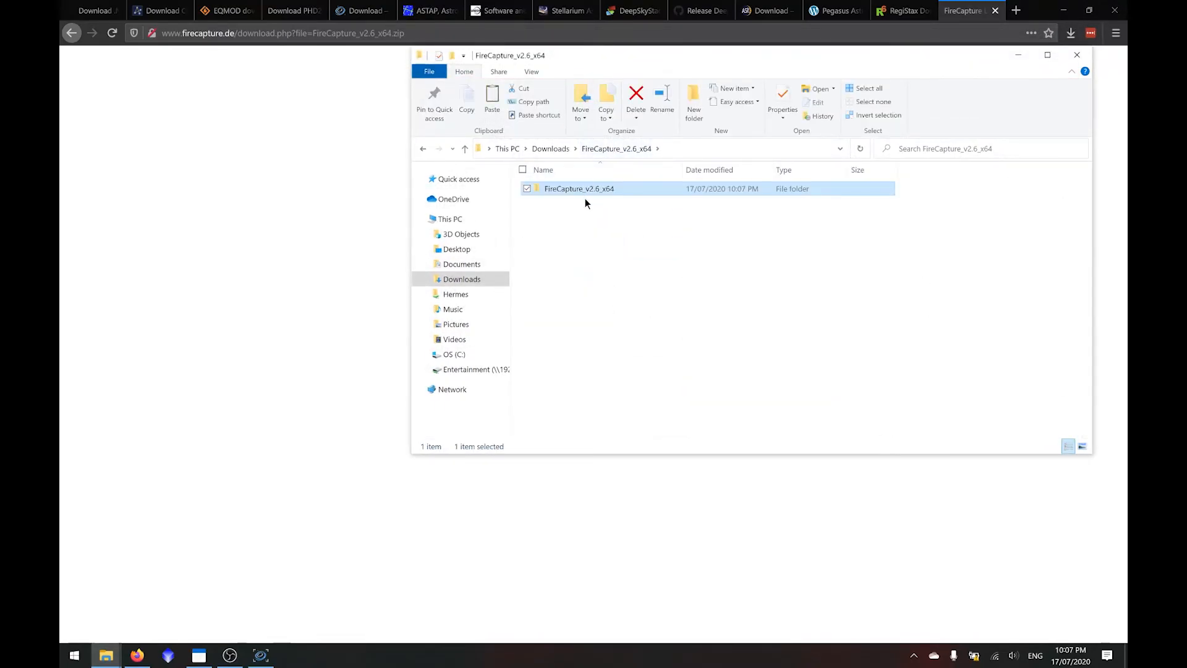
left_click(477, 354)
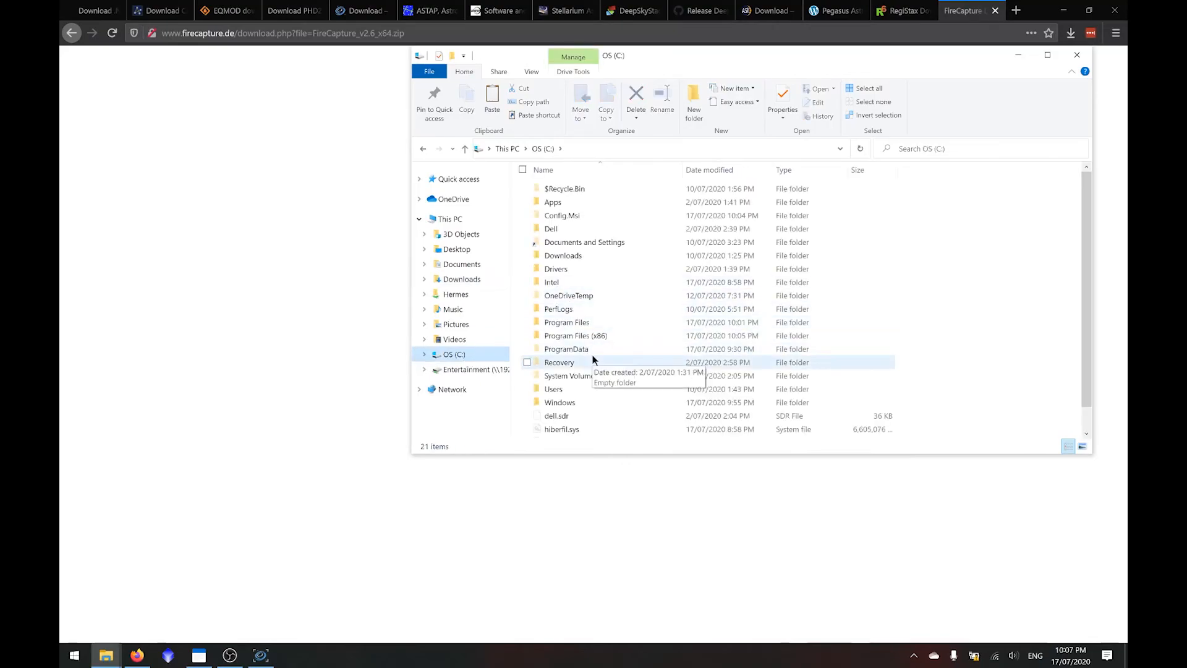
double_click(597, 324)
key("ctrl+v")
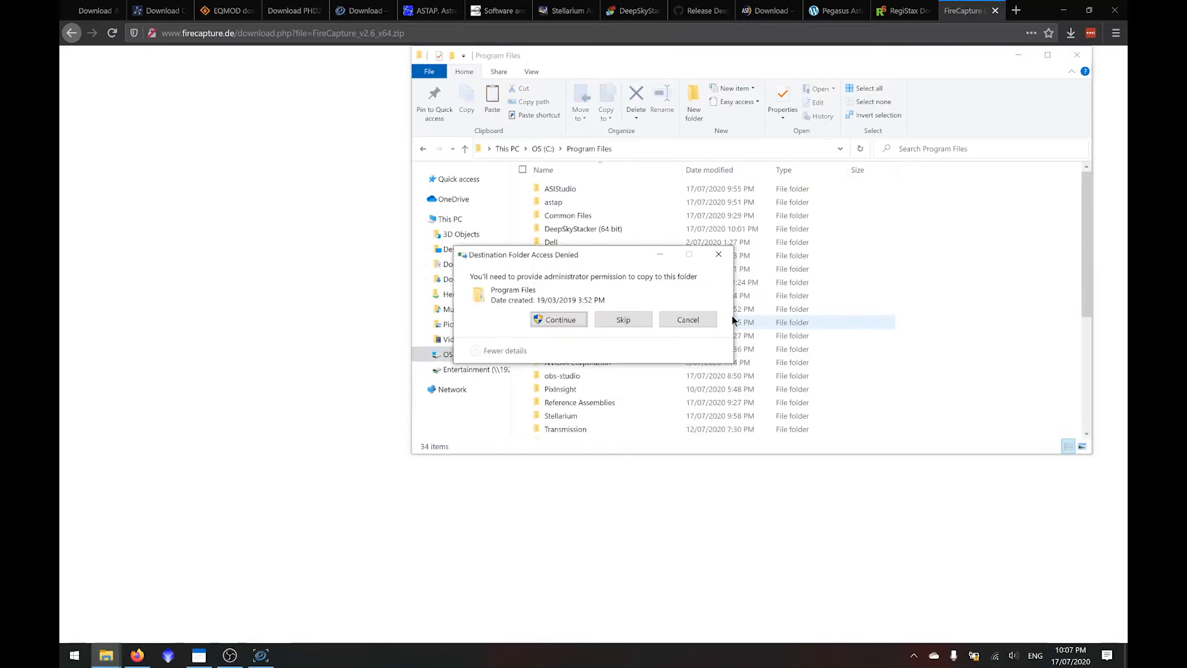
left_click(575, 318)
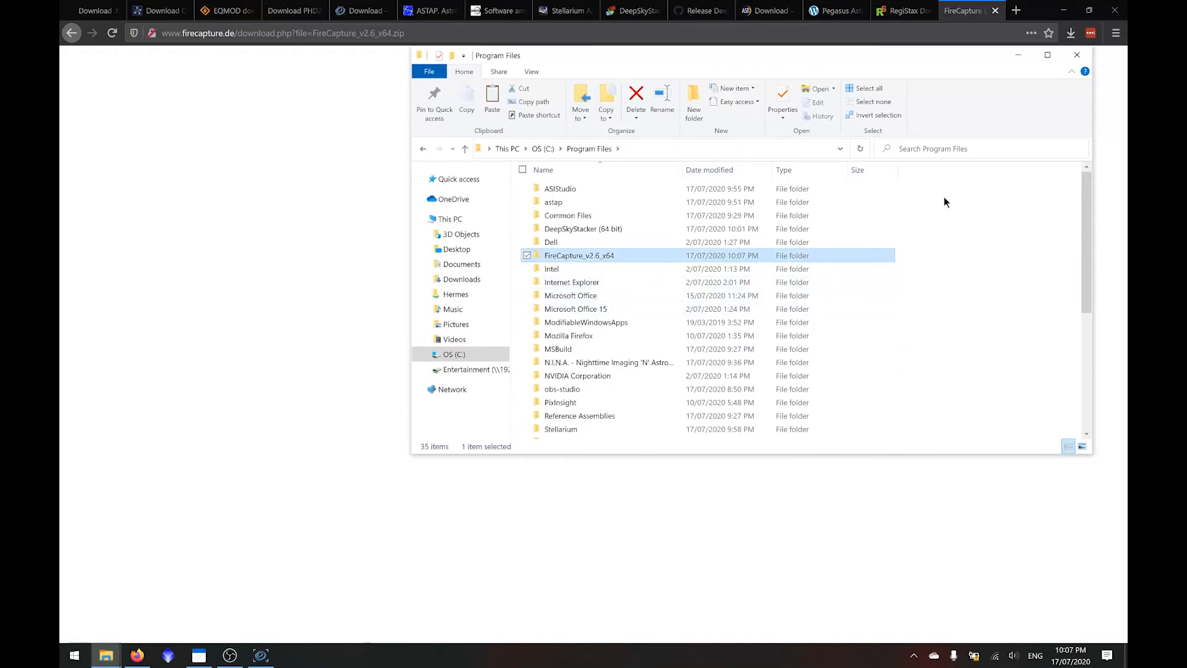
left_click(1076, 55)
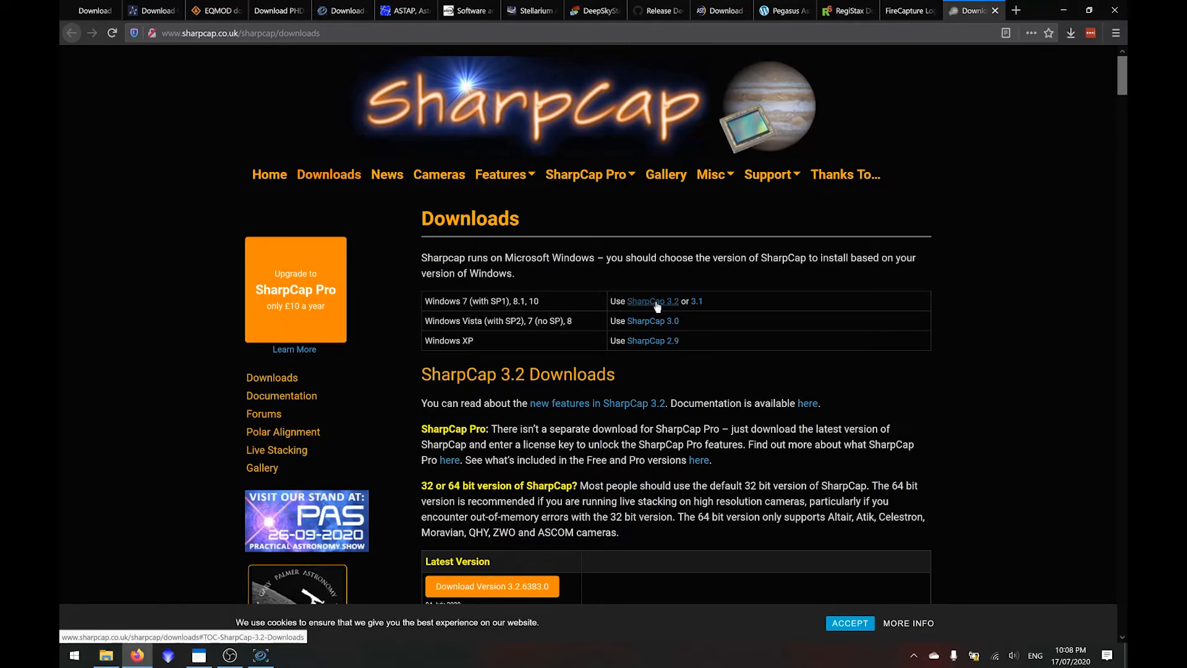
- Download the latest SharpCap version, 3.2.6383.0, passing the human verification and saving the file, and return to the SharpCap downloads page
scroll(656, 307, "down", 3)
left_click(543, 387)
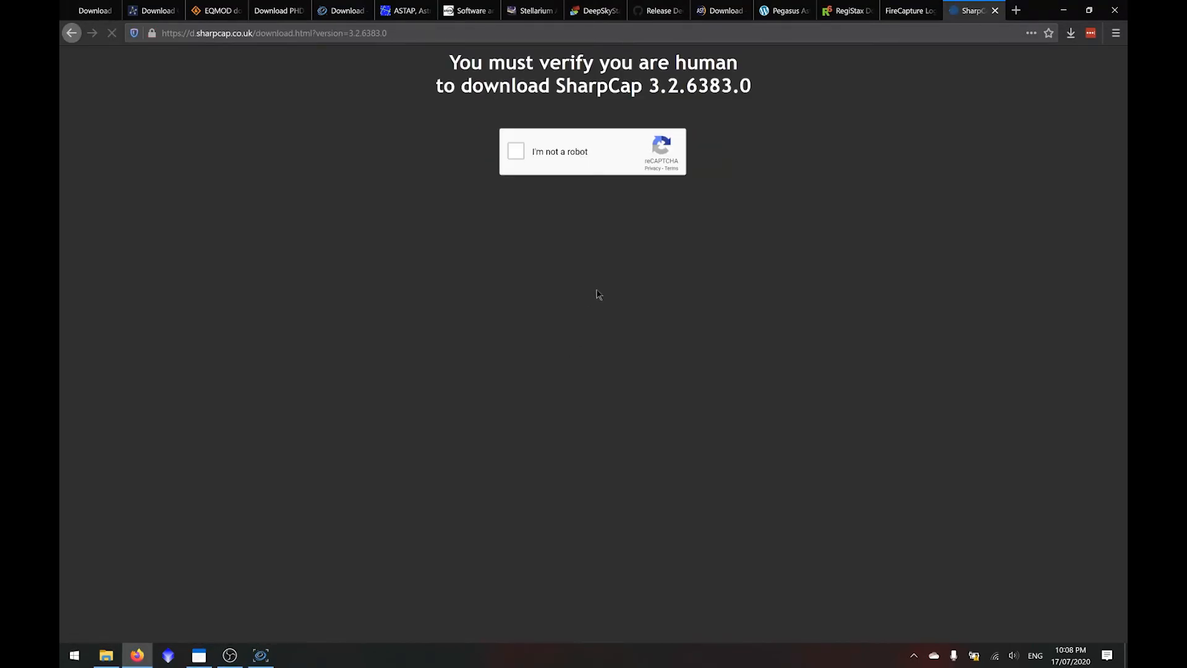
left_click(519, 151)
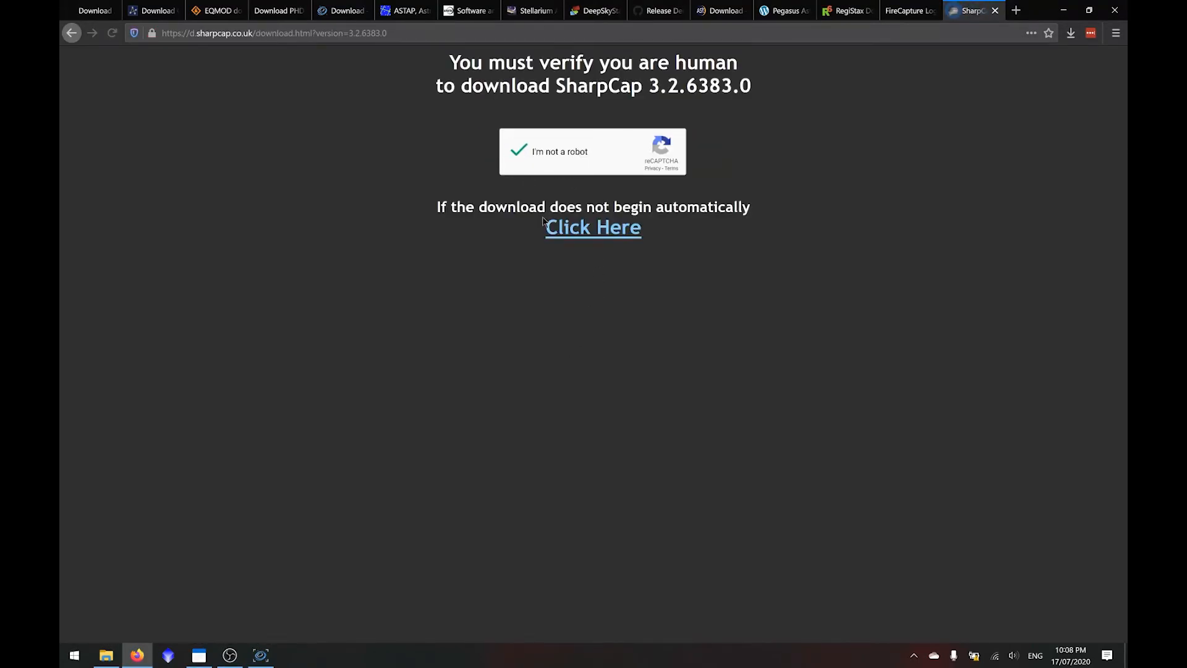
left_click(535, 332)
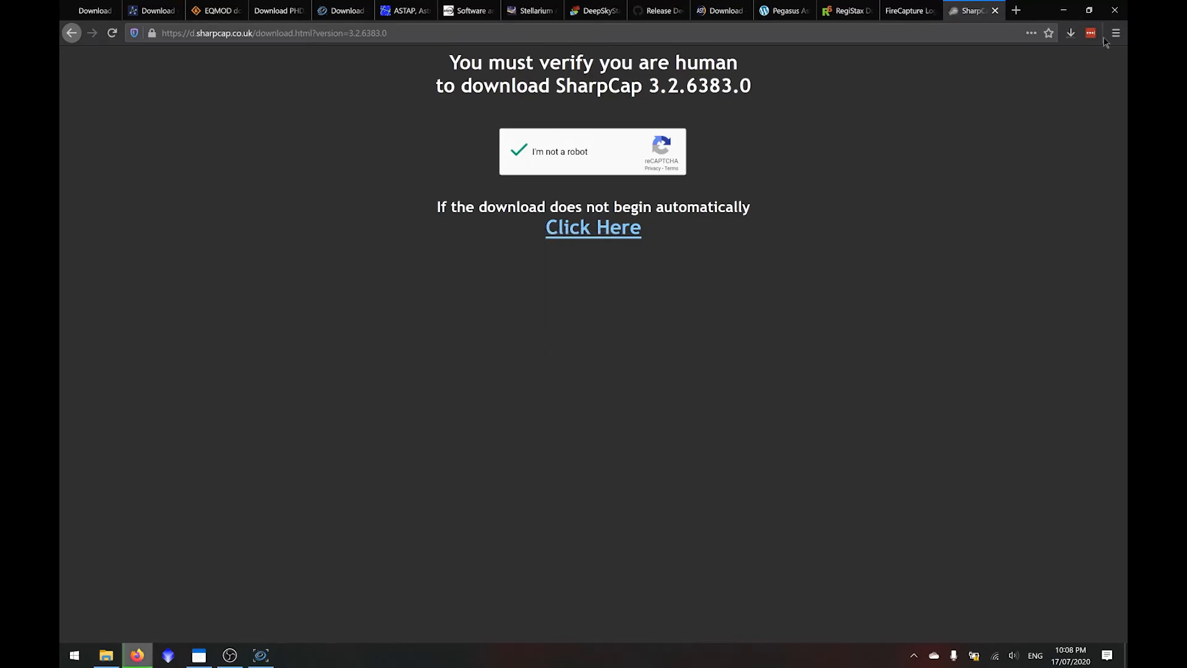
key("alt+Left")
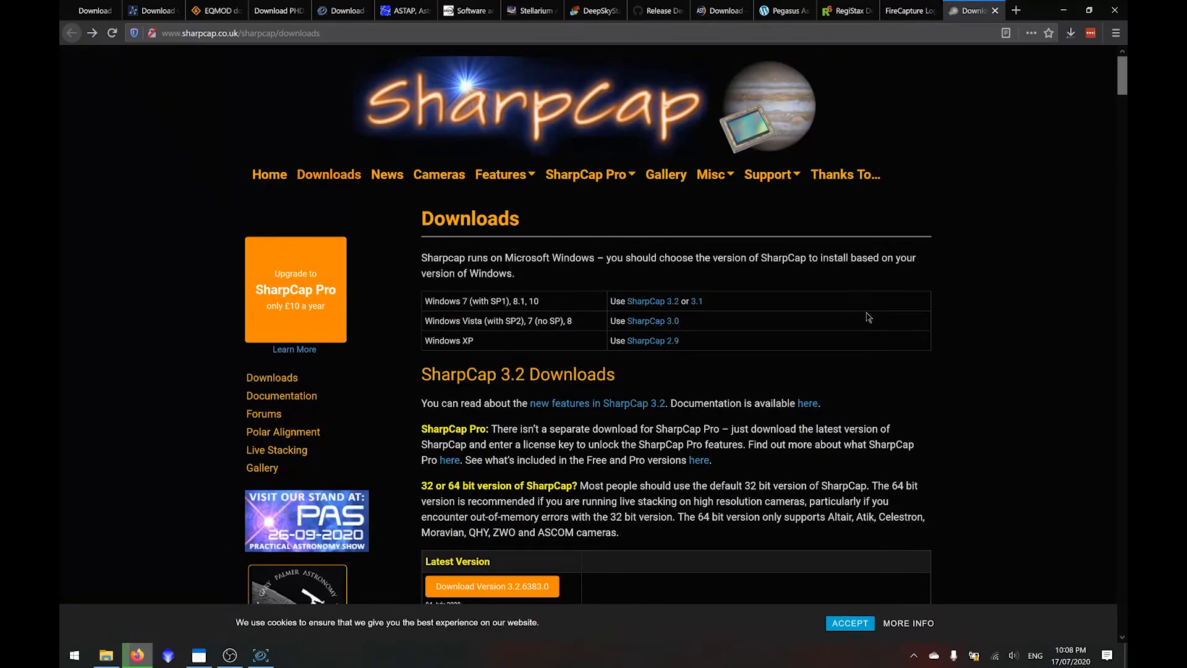
scroll(868, 317, "down", 7)
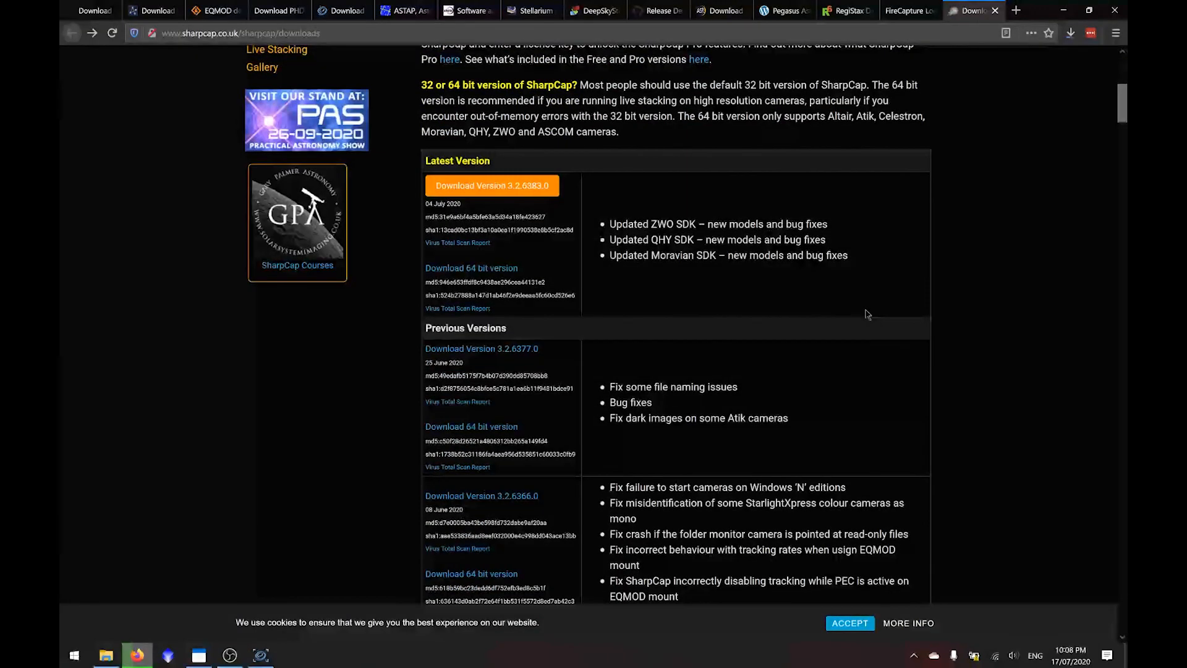
scroll(867, 314, "up", 7)
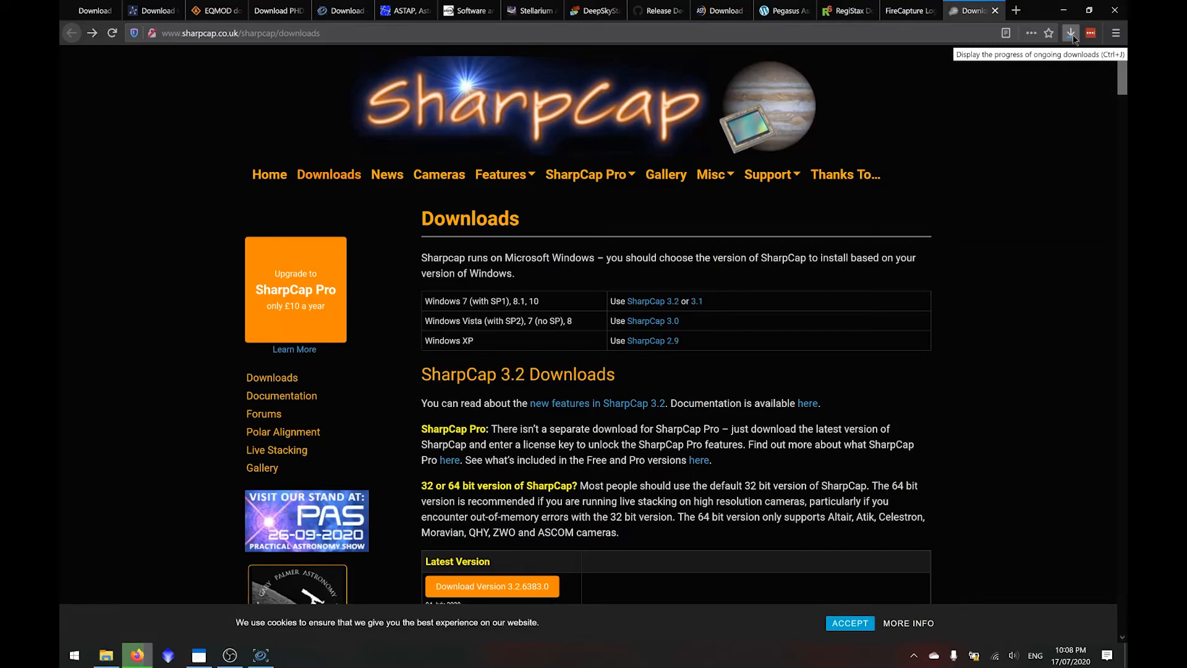
- Run SharpCapInstall-3.2.6383.0.exe, install SharpCap 3.2 after agreeing to the licence terms, and launch the program
left_click(1071, 34)
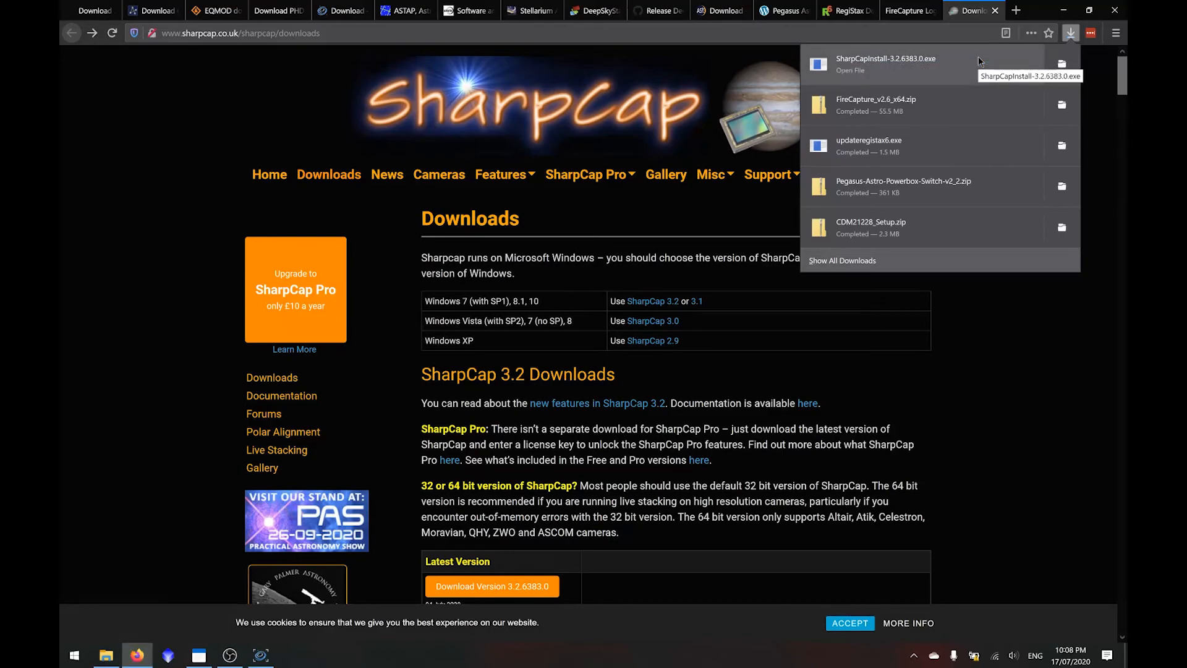
left_click(978, 59)
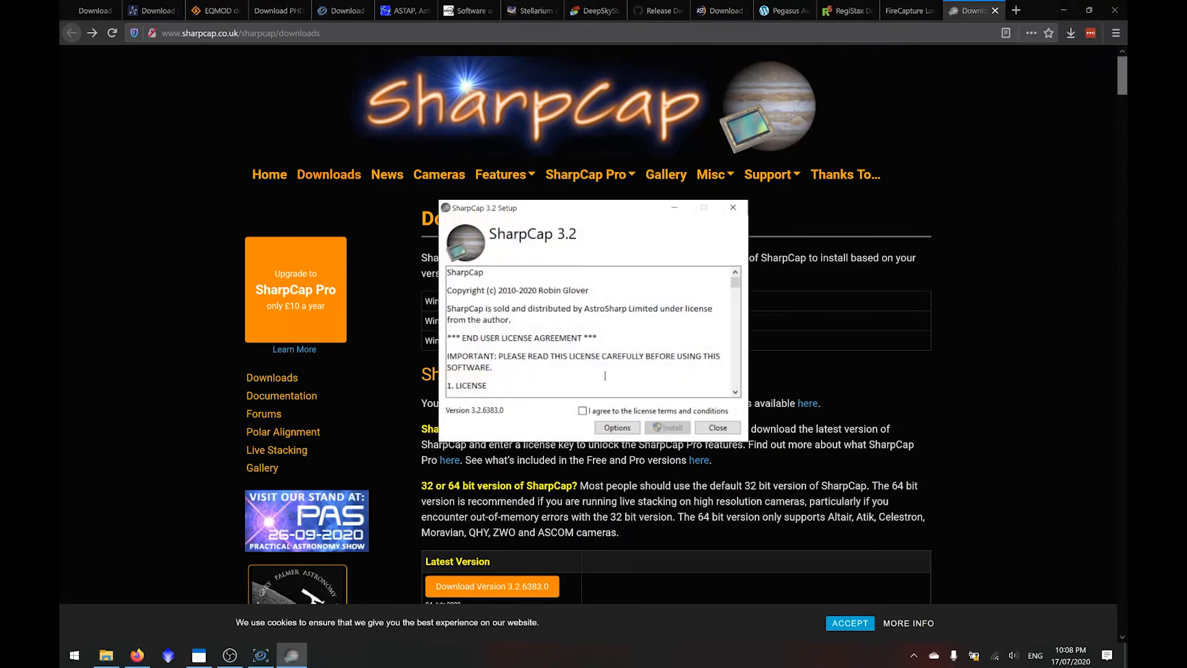
left_click(620, 412)
left_click(661, 427)
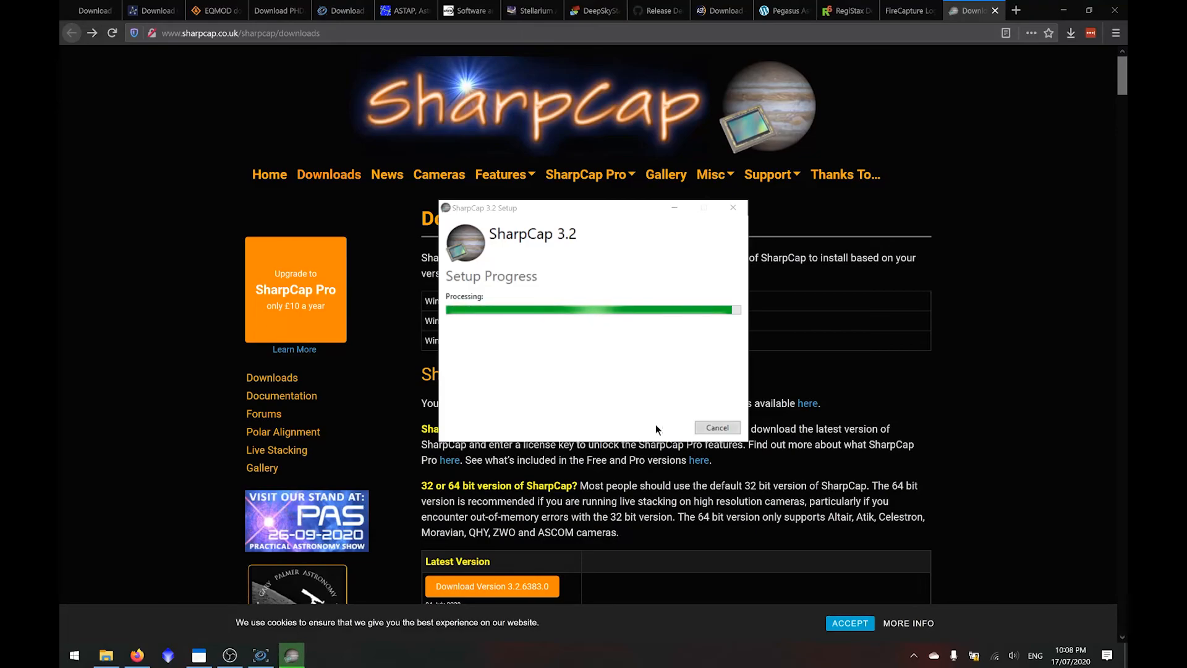
left_click(657, 427)
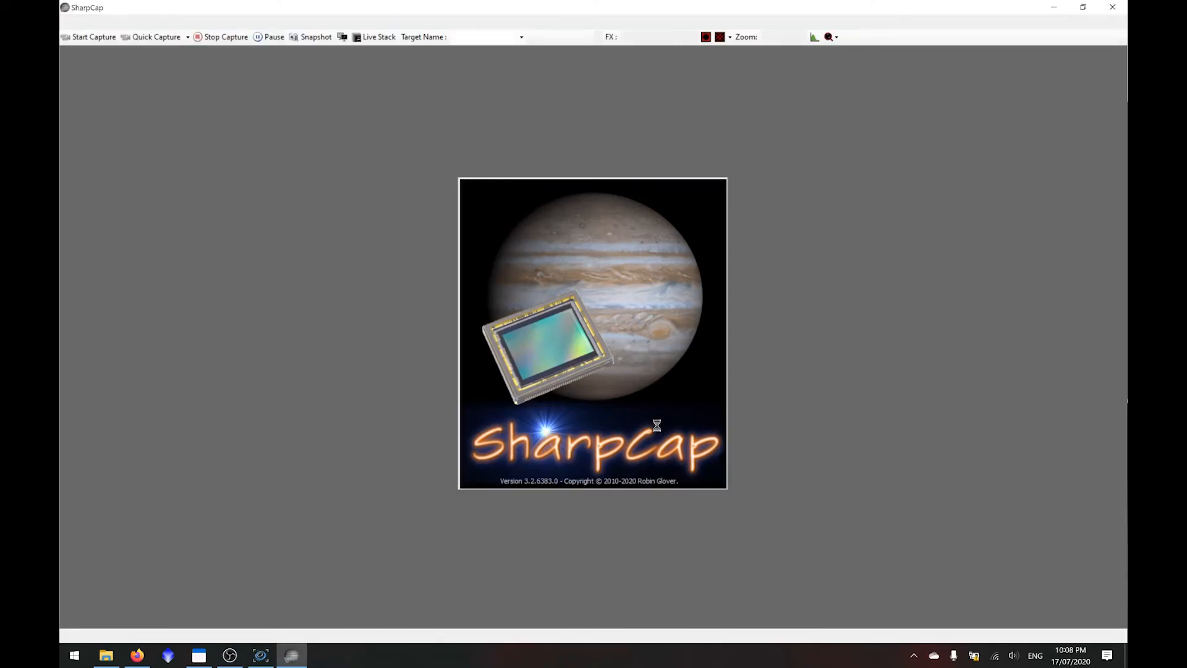
left_click(661, 436)
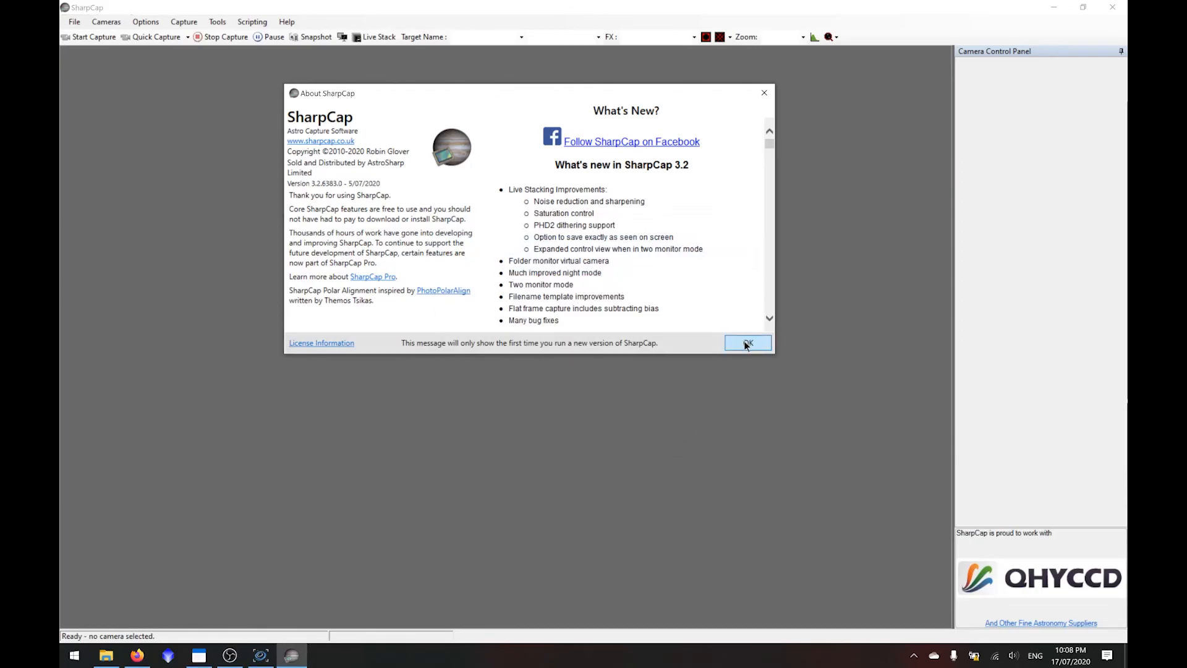
- Dismiss SharpCap's About and Tip of the Day windows and close the program
left_click(746, 344)
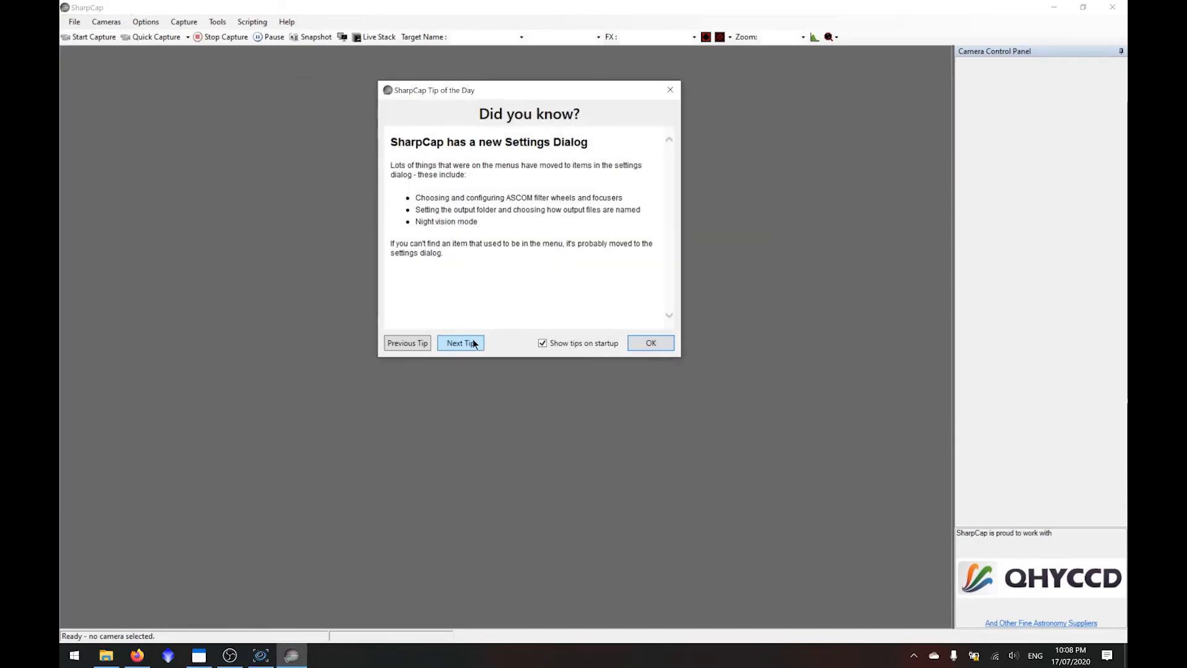
left_click(670, 90)
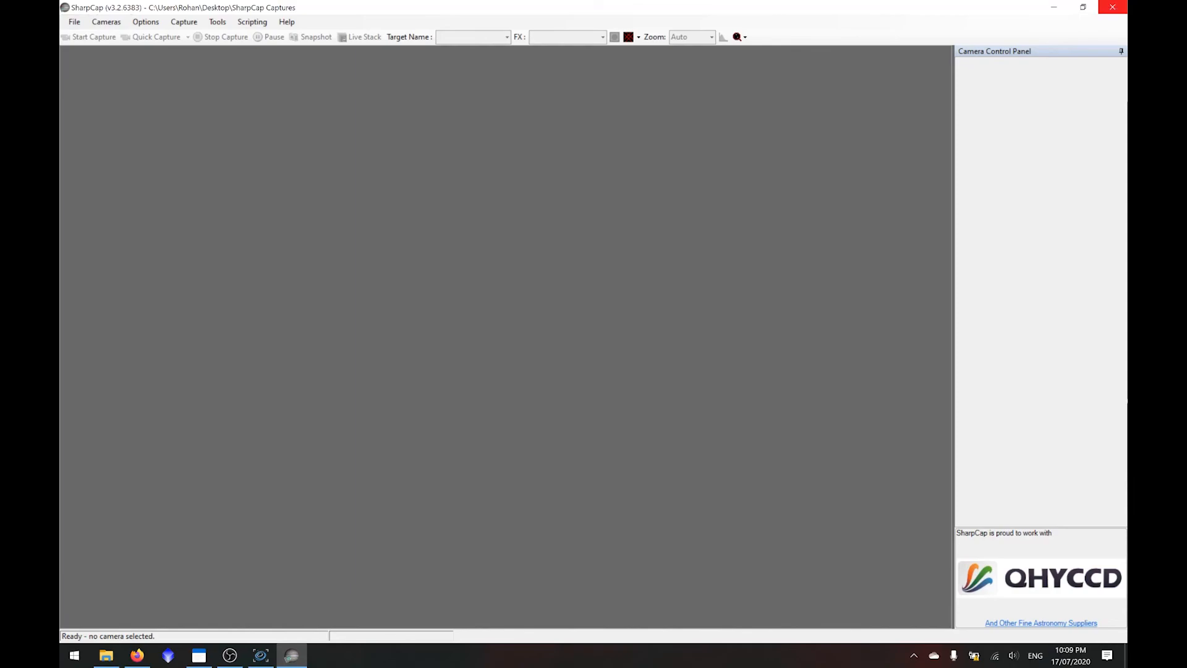
left_click(1113, 7)
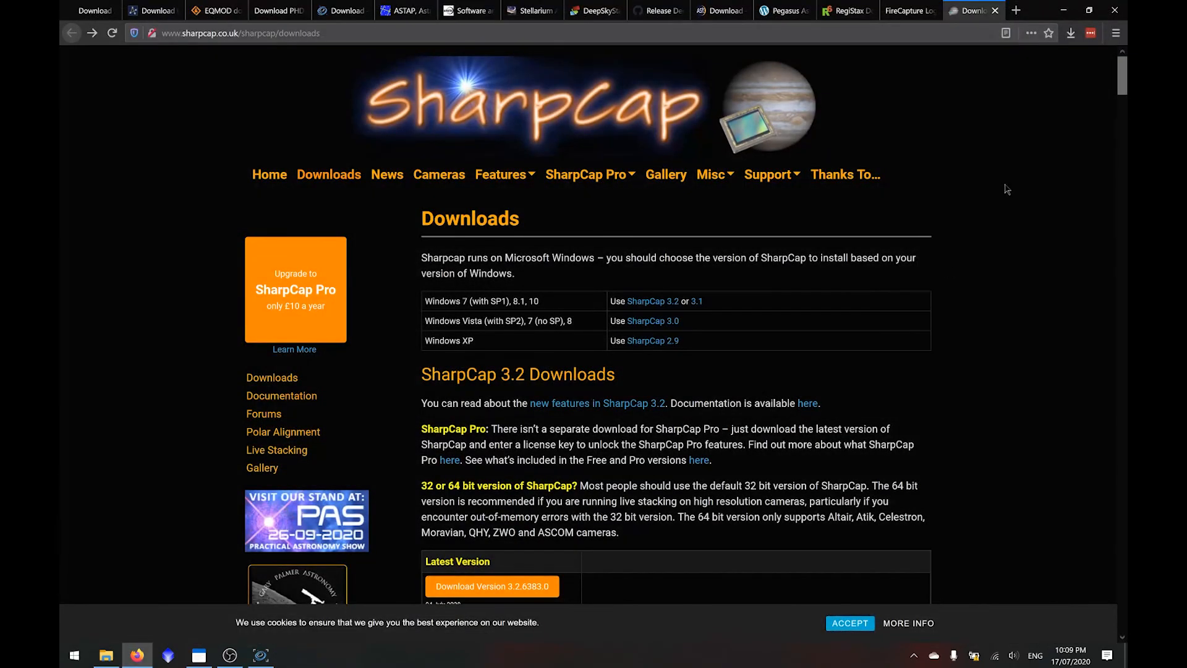
left_click(255, 664)
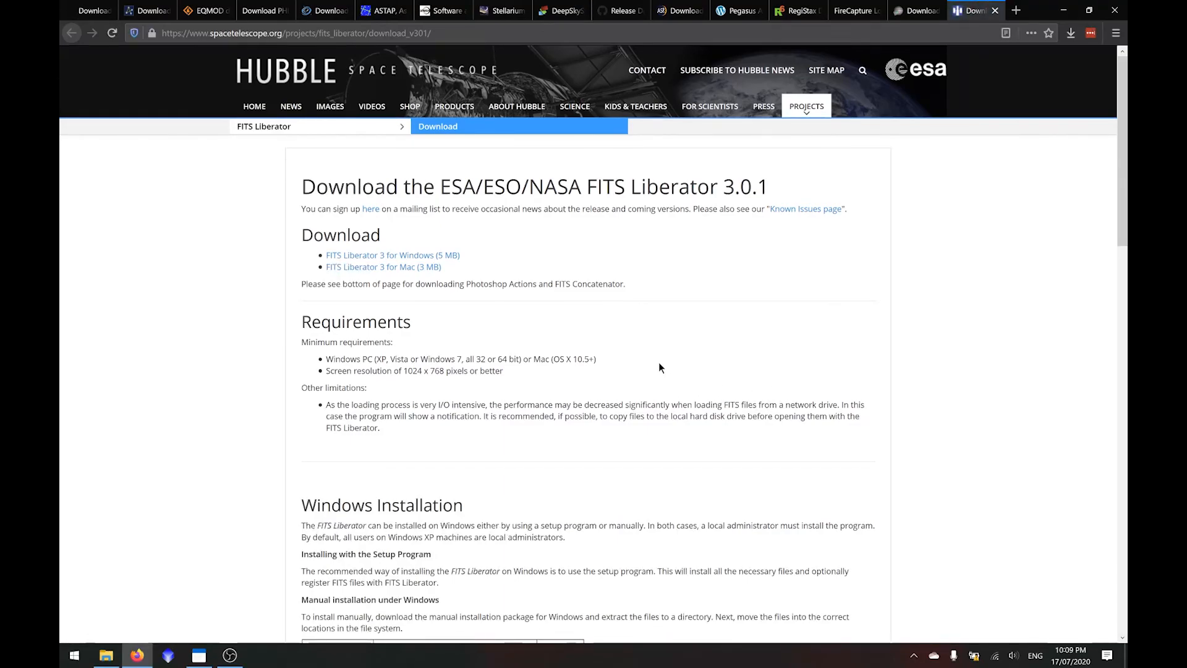
- Download FITS Liberator 3 for Windows, FL_30_Win.exe, save it and run the installer
left_click(444, 255)
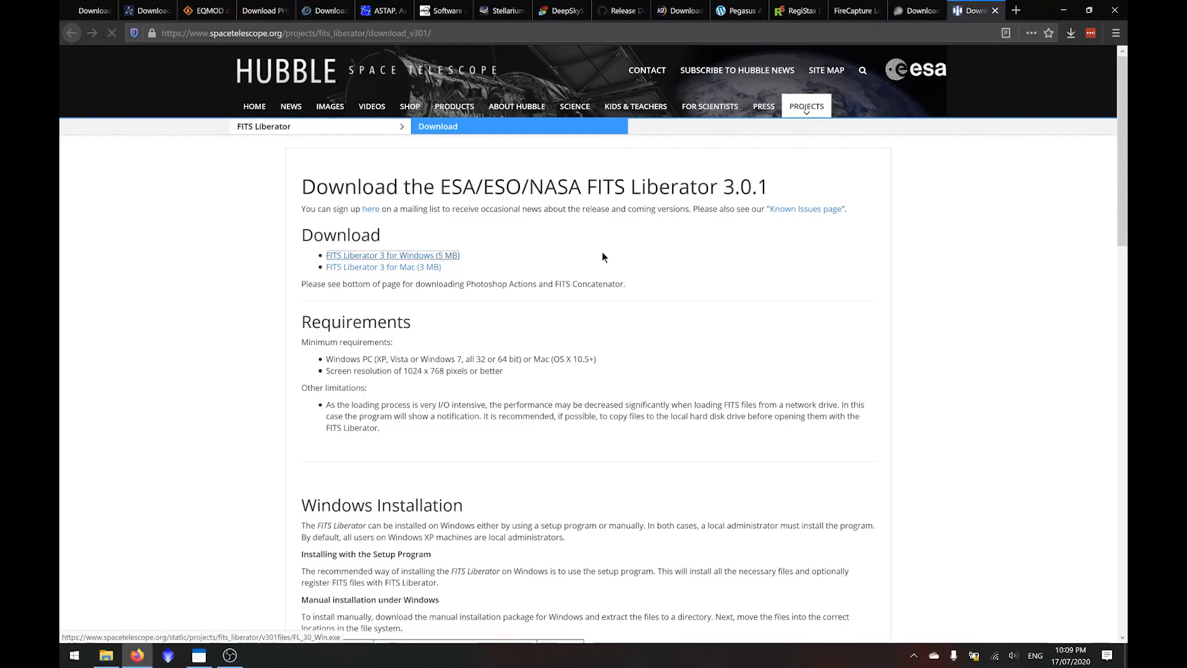
left_click(536, 332)
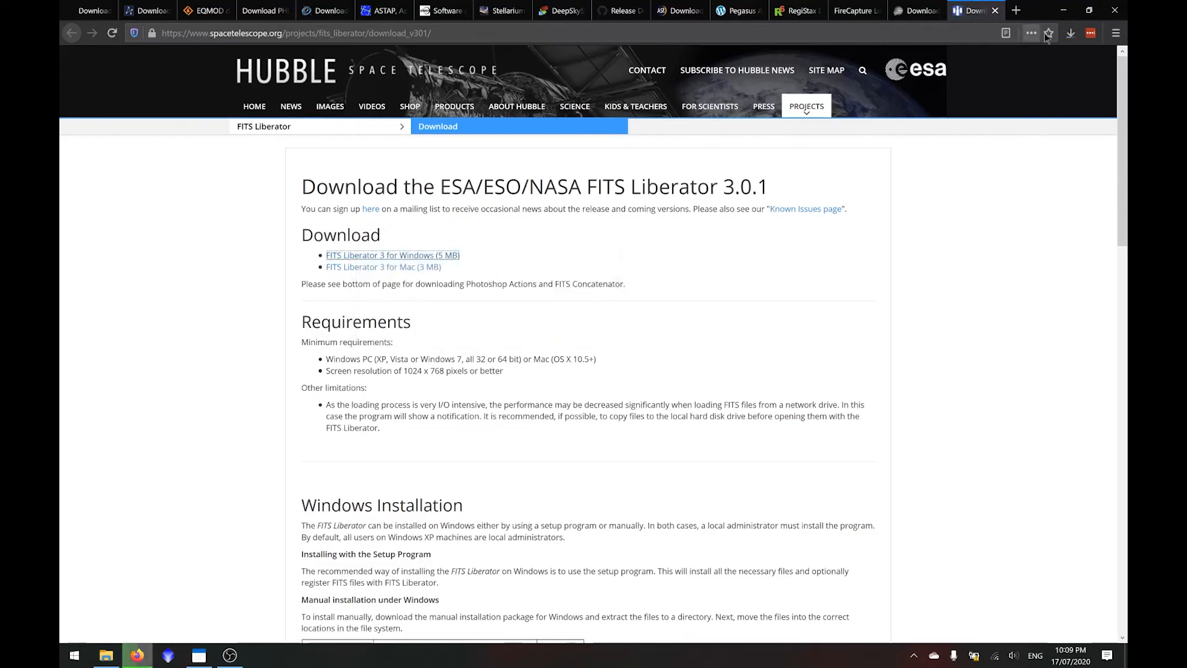
left_click(1065, 37)
left_click(956, 63)
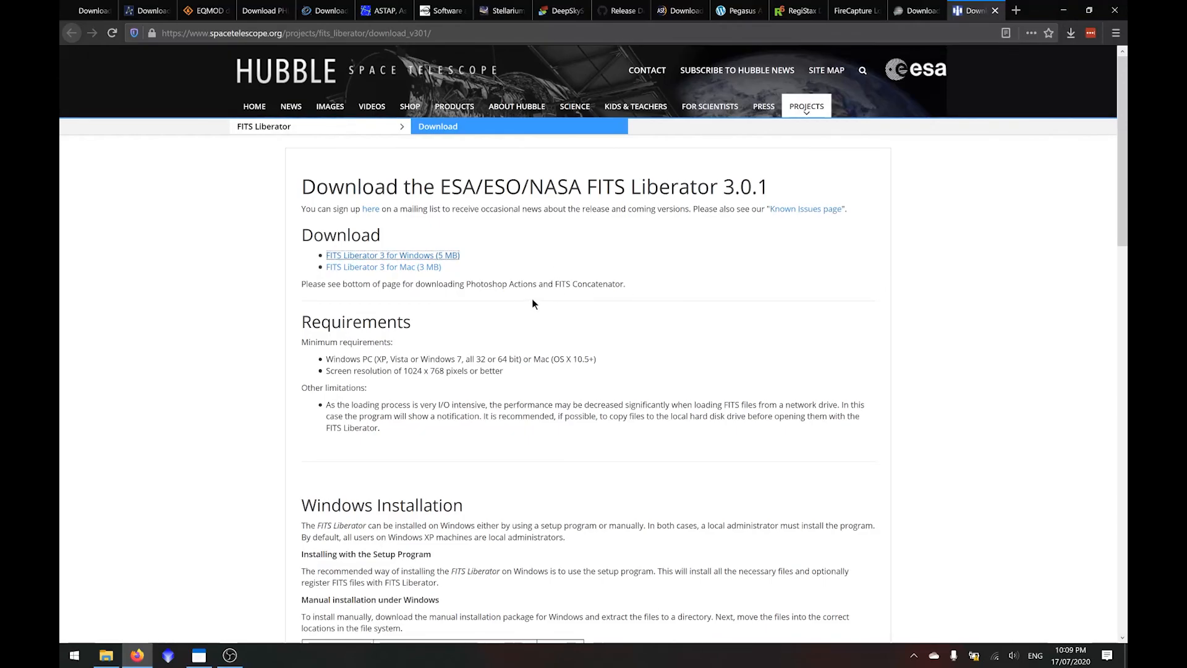
- Install FITS Liberator 3.0.1 with Core Components and Associate File Types, accepting the licence agreement, and finish the setup wizard
left_click(655, 427)
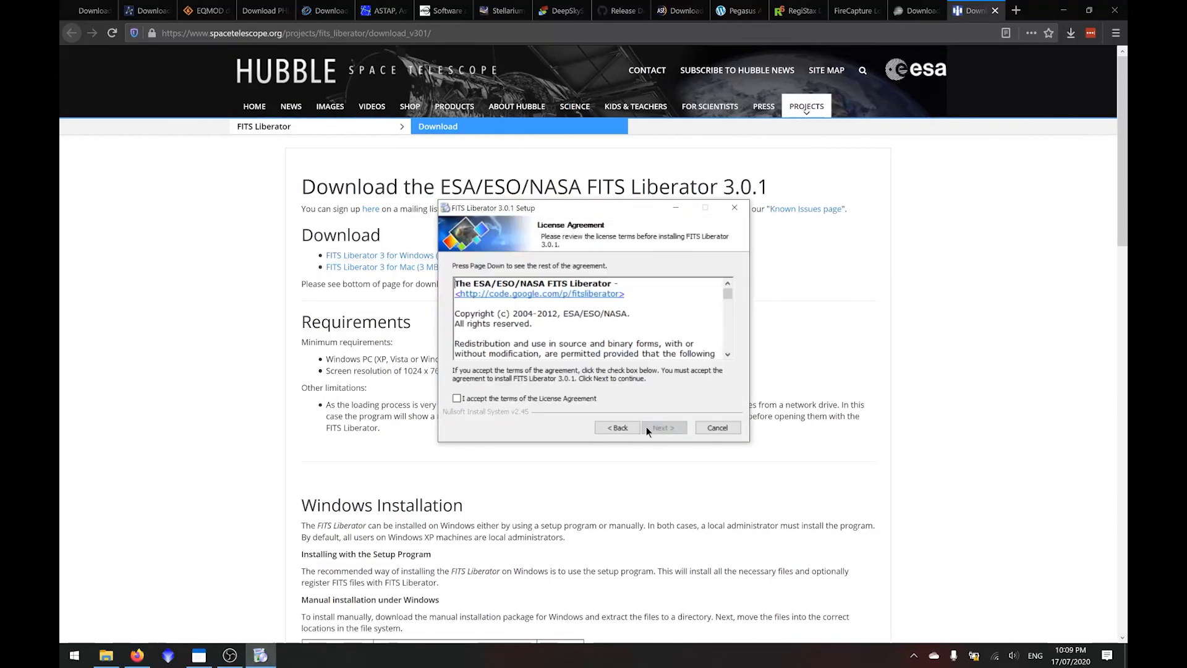
left_click(661, 428)
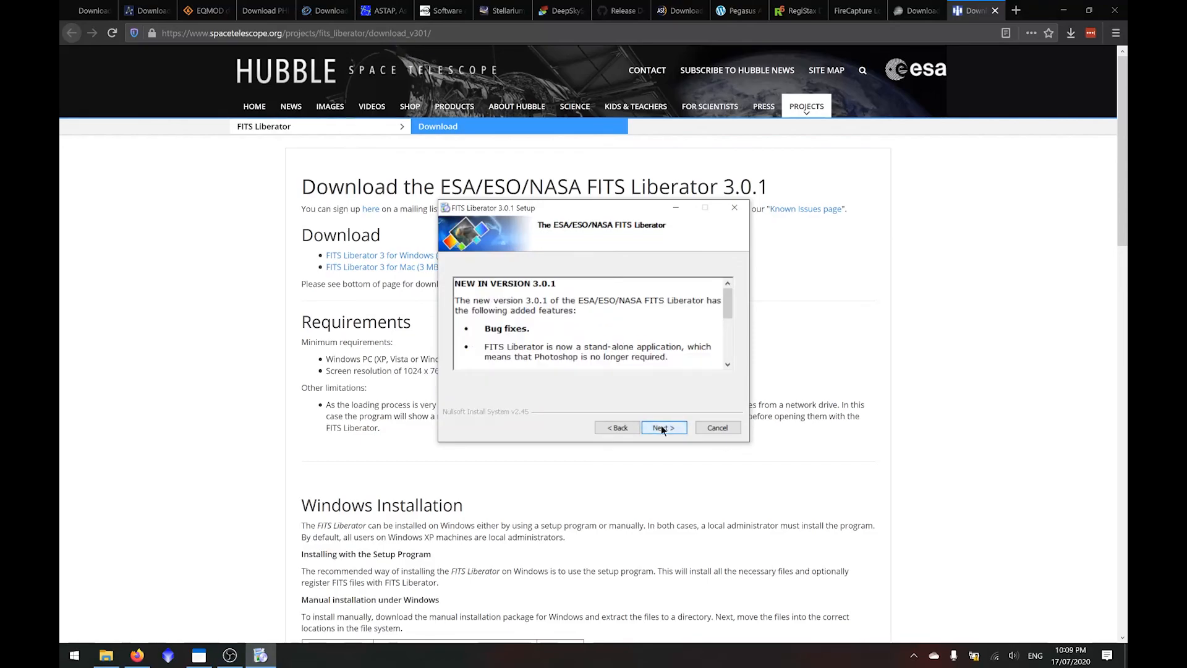
left_click(662, 428)
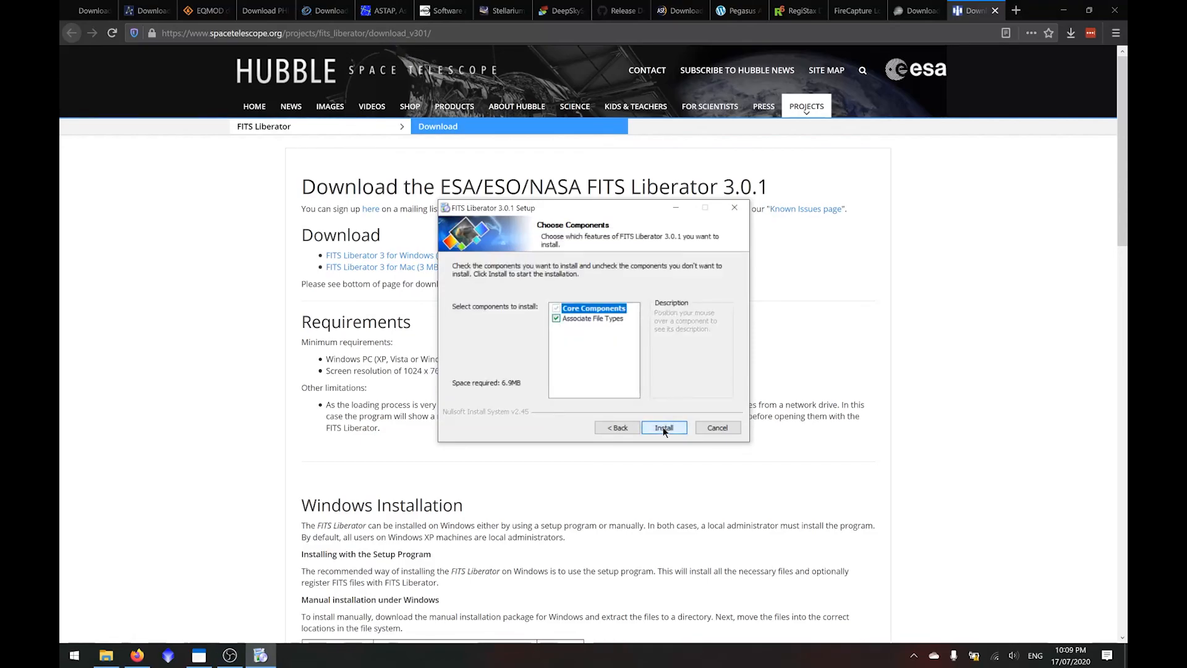
left_click(663, 428)
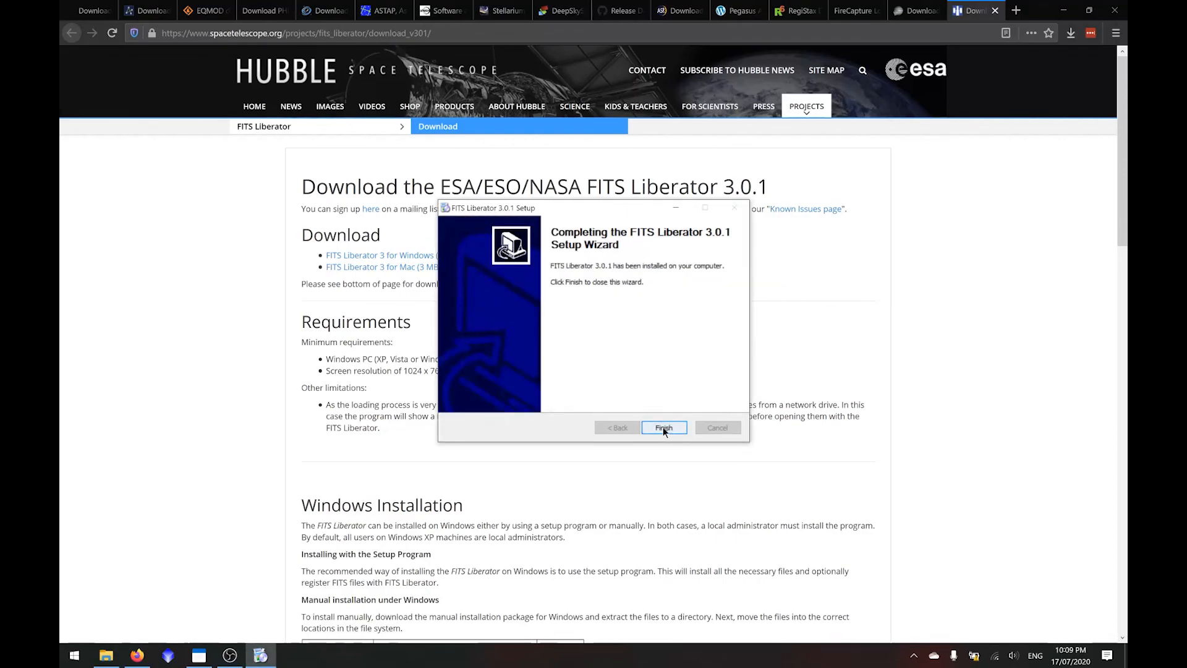
left_click(663, 427)
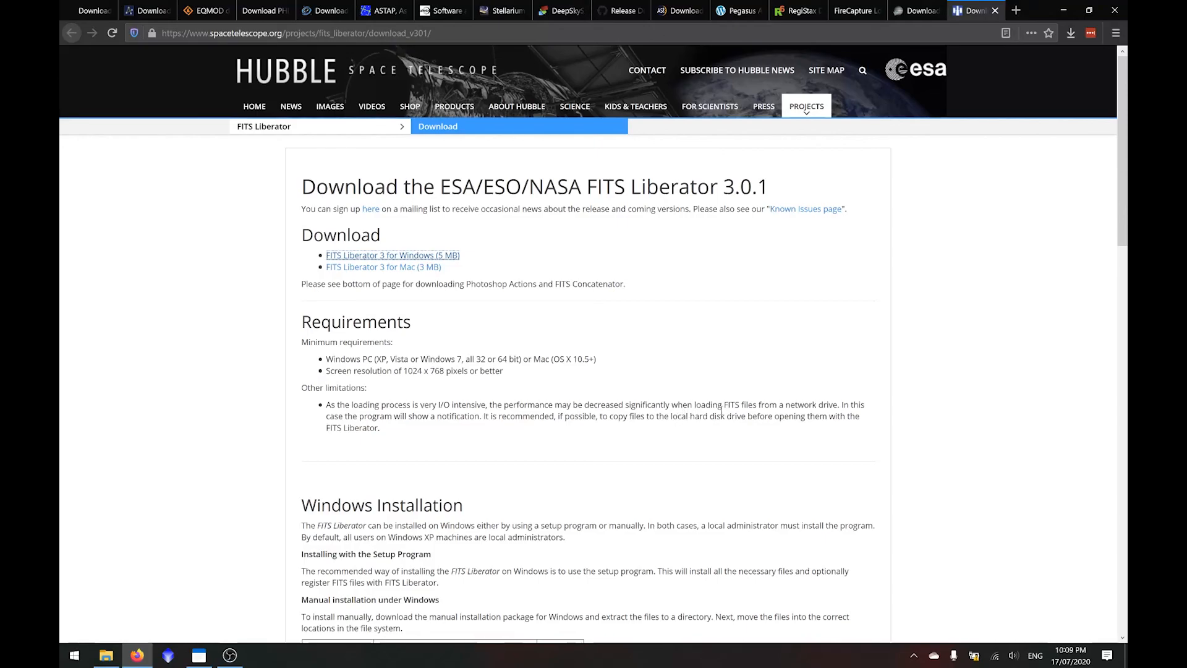
left_click(709, 335)
left_click(1121, 6)
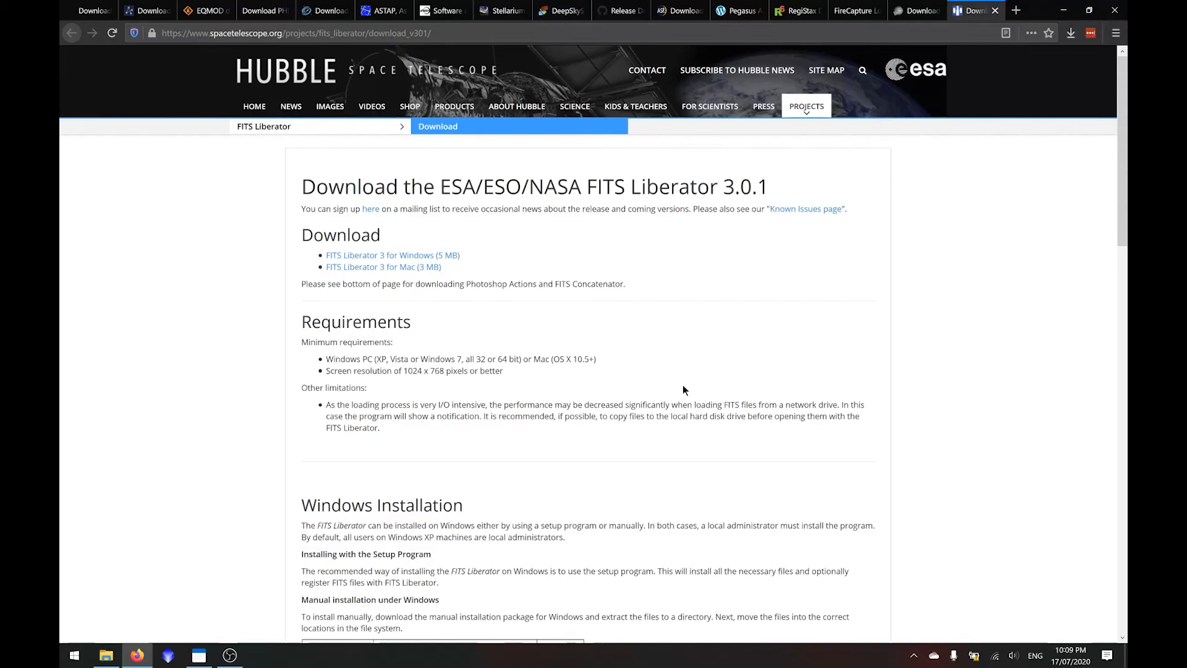